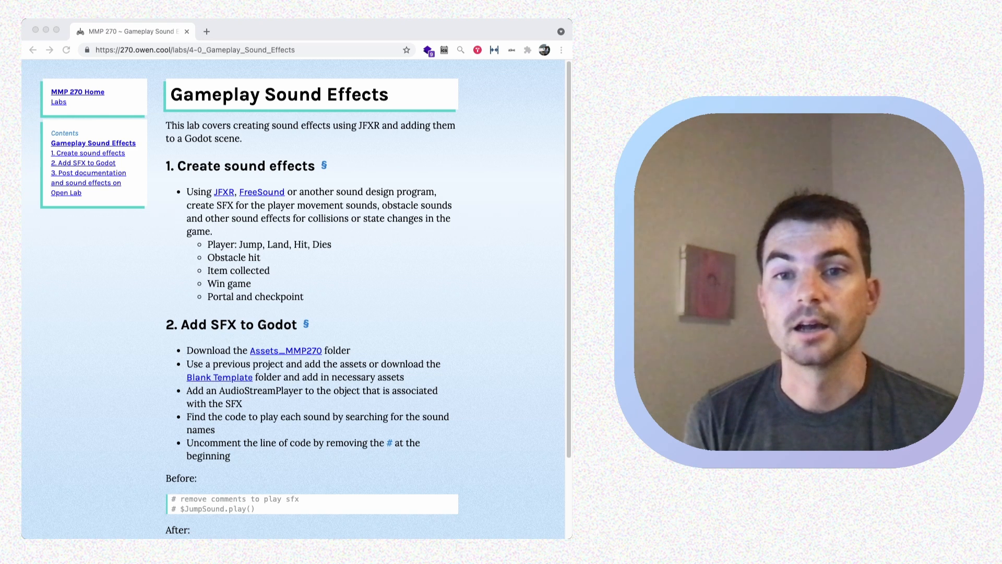
scroll(293, 298, down, 3)
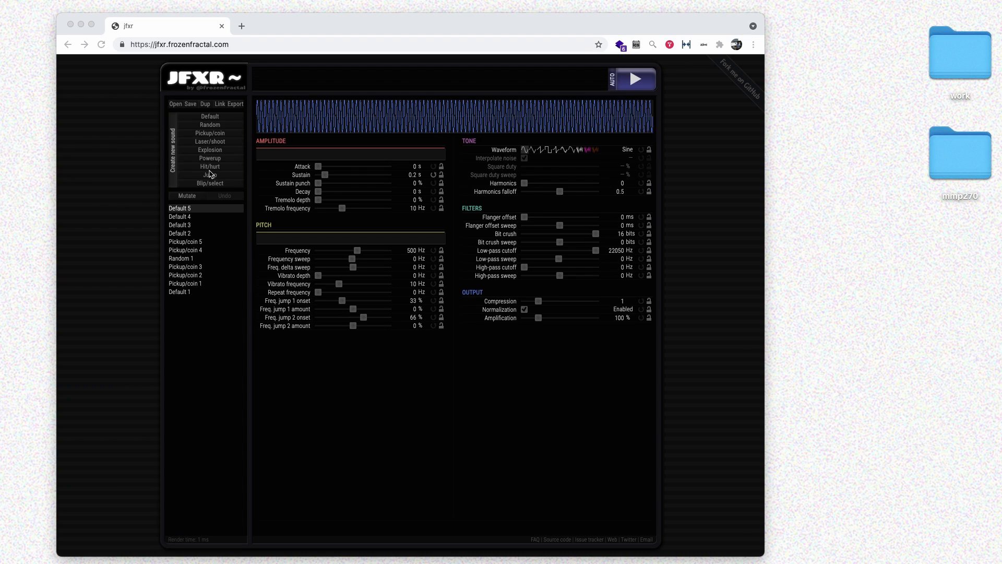
Generate a long series of random variations with the Jump preset to audition jump sounds.
click(211, 176)
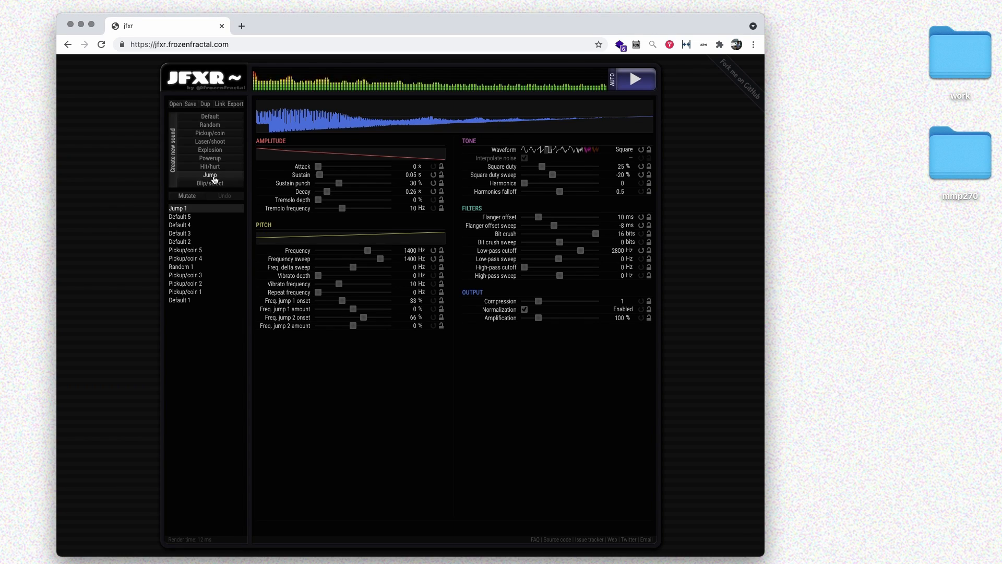
click(211, 176)
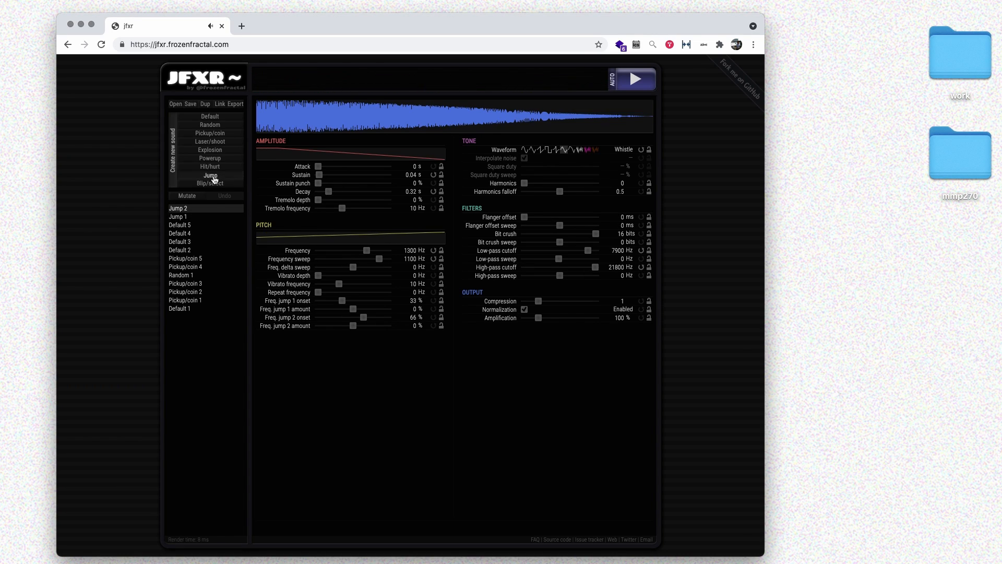
click(212, 176)
click(212, 176)
click(213, 176)
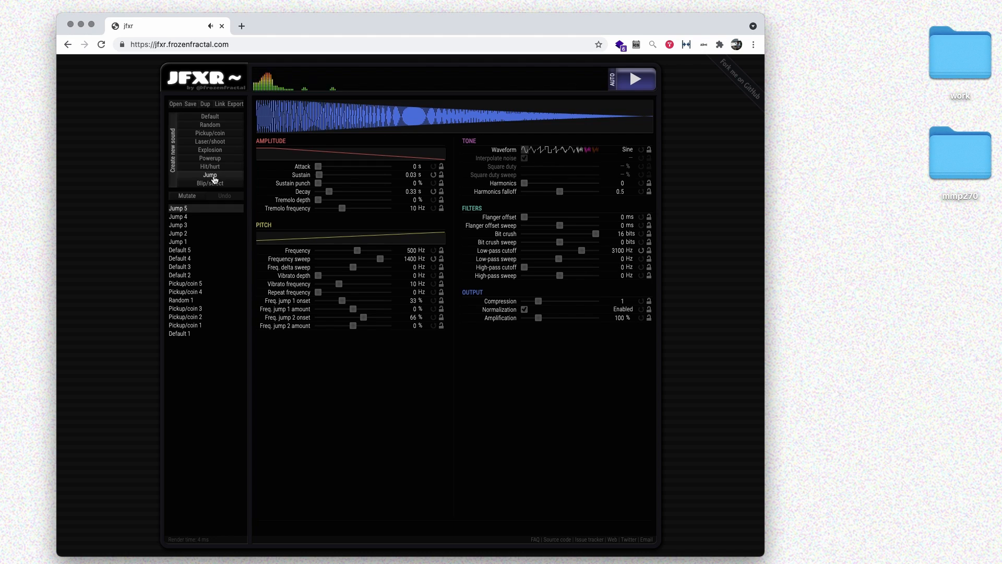
click(212, 177)
click(213, 177)
click(213, 177)
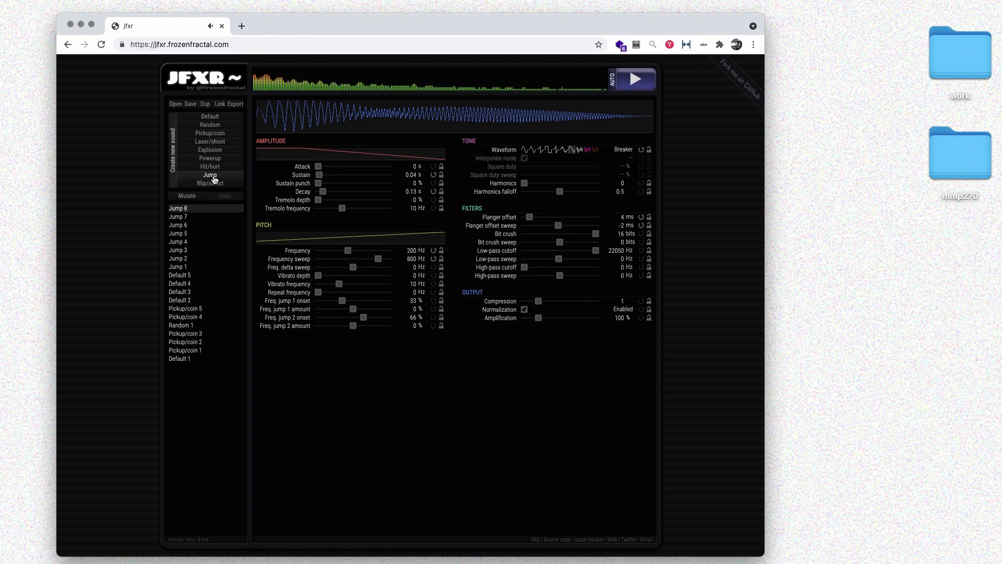
click(213, 177)
click(213, 178)
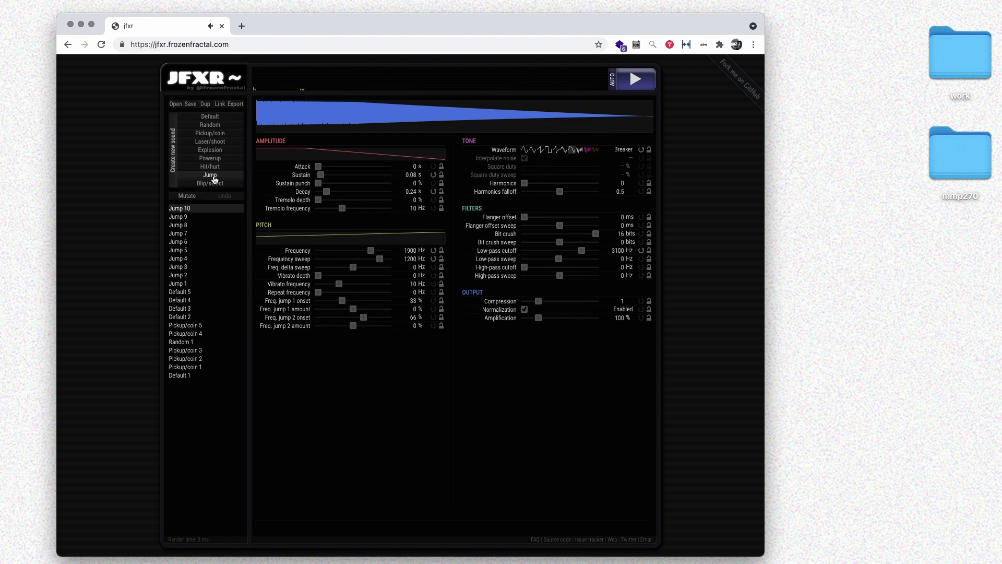
click(213, 177)
click(213, 178)
click(213, 177)
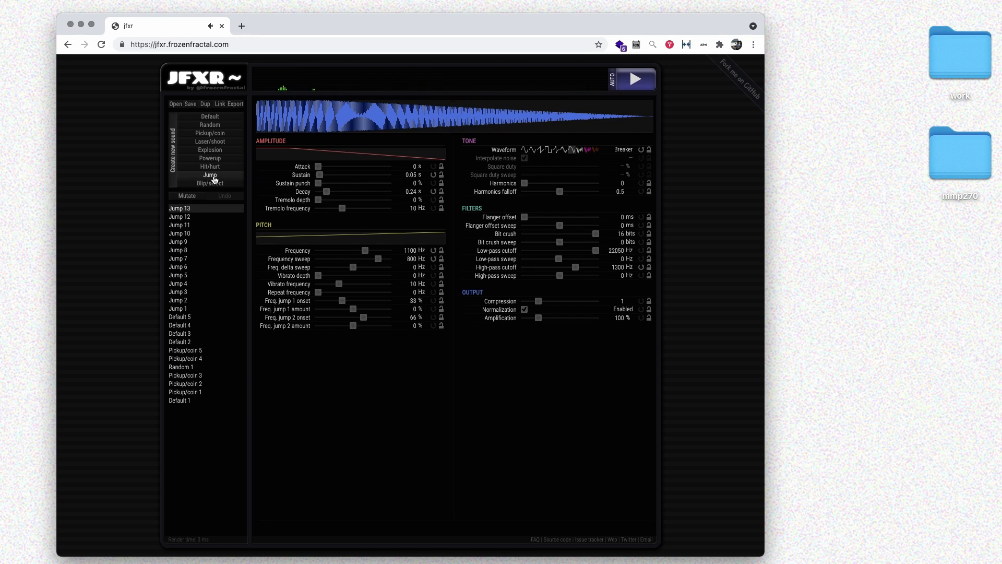
click(213, 178)
click(213, 177)
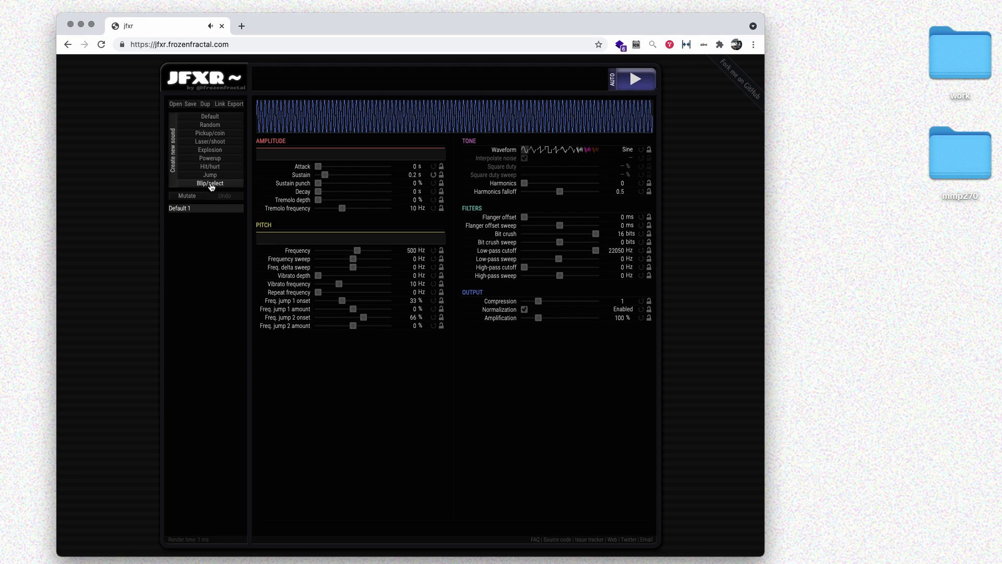
Generate three new jump sounds with the Jump preset.
click(211, 174)
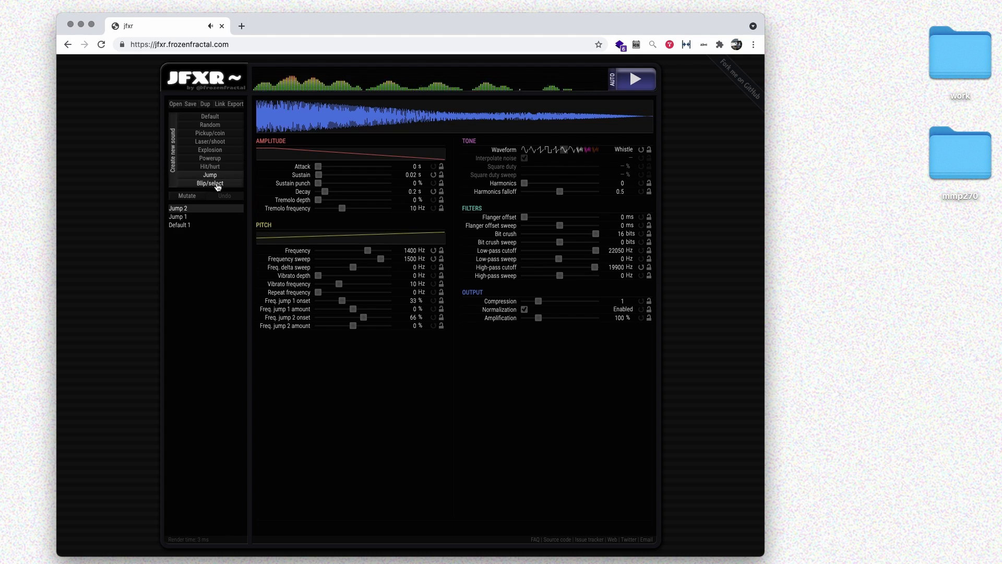
click(211, 175)
click(211, 175)
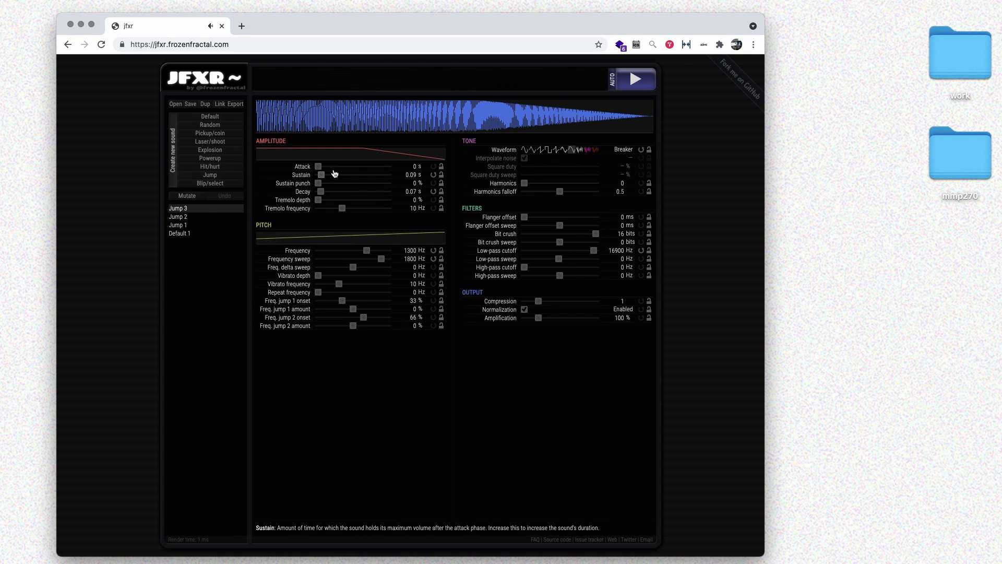
Adjust the Jump 3 sound to an attack of about 0.2 s, a frequency of about 27 Hz and the Sawtooth waveform.
click(335, 167)
click(325, 167)
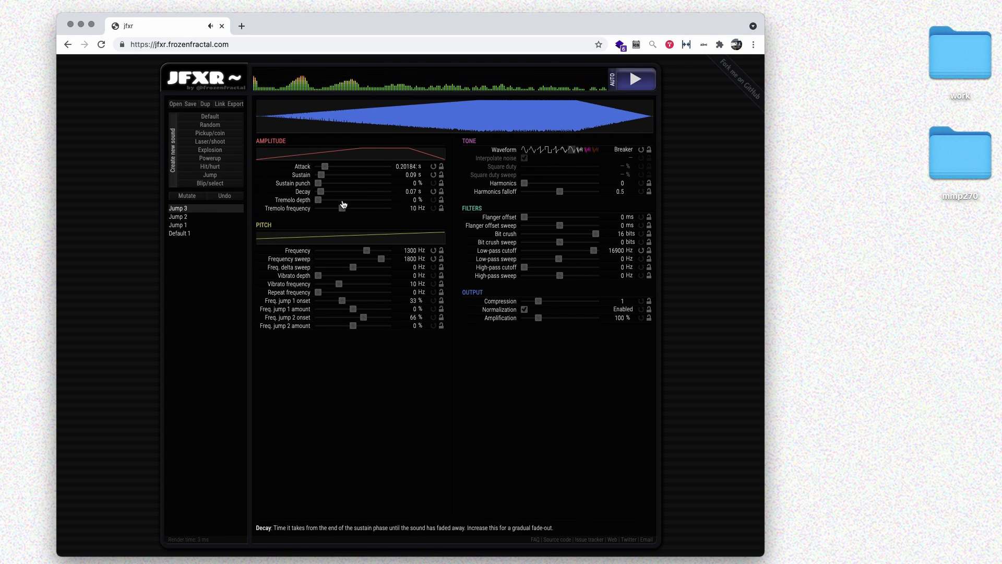
click(336, 251)
click(327, 251)
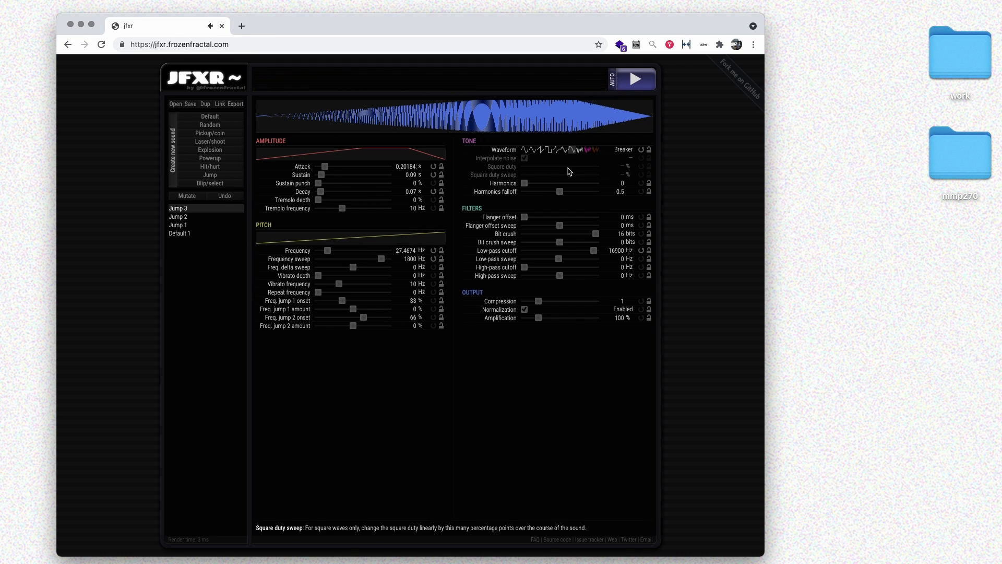
click(548, 150)
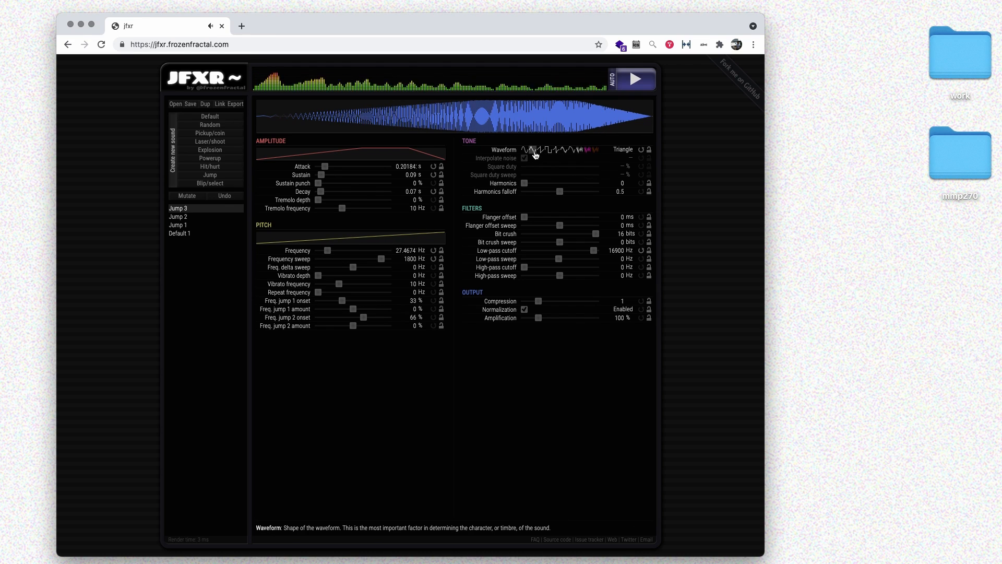
click(540, 150)
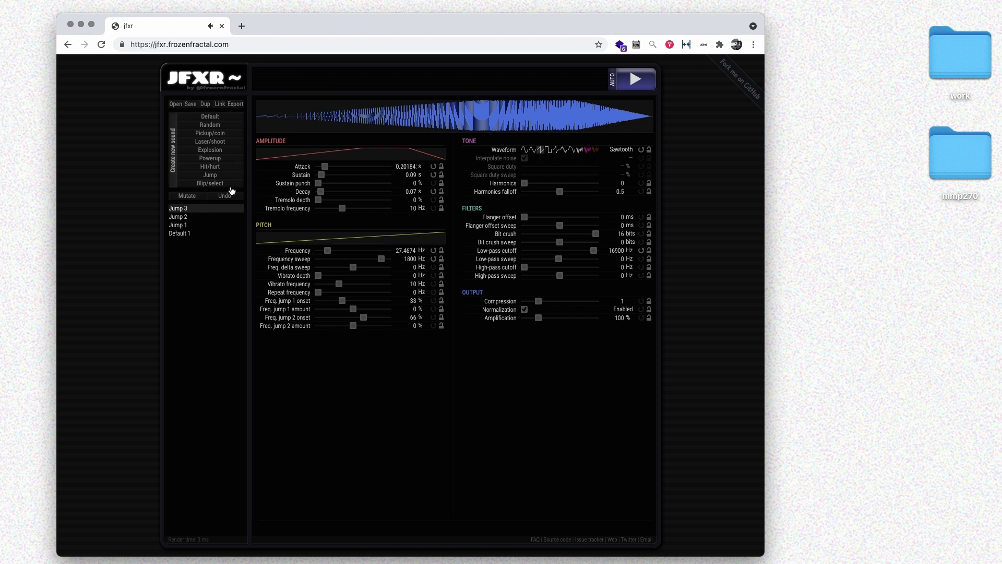
Generate another jump sound and mutate it several times.
click(209, 175)
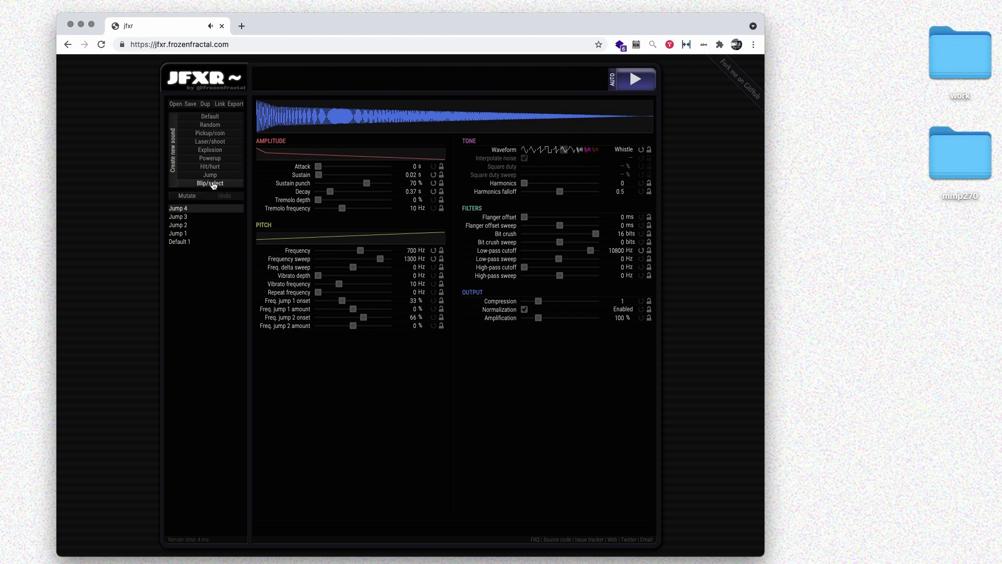
click(199, 196)
click(199, 195)
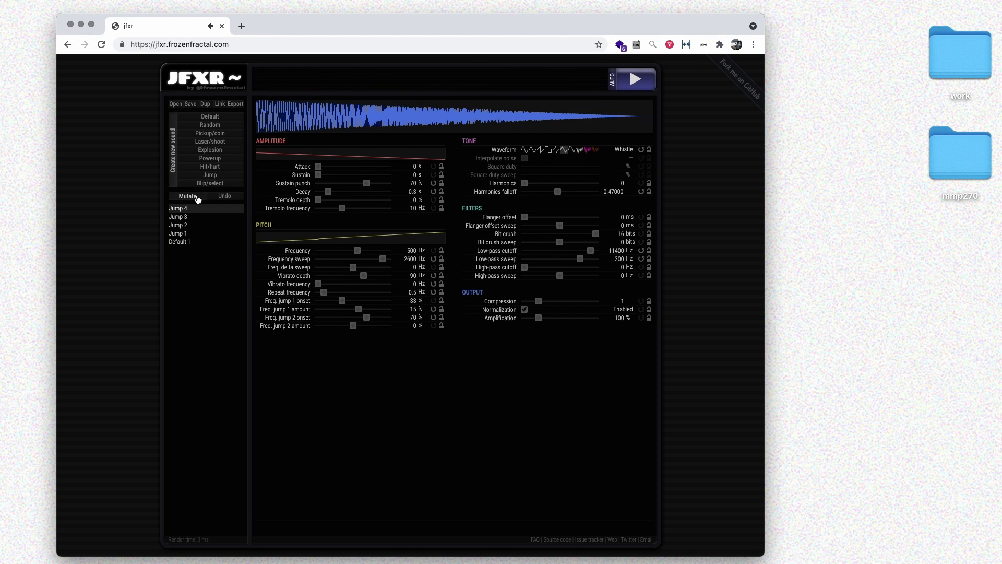
click(198, 196)
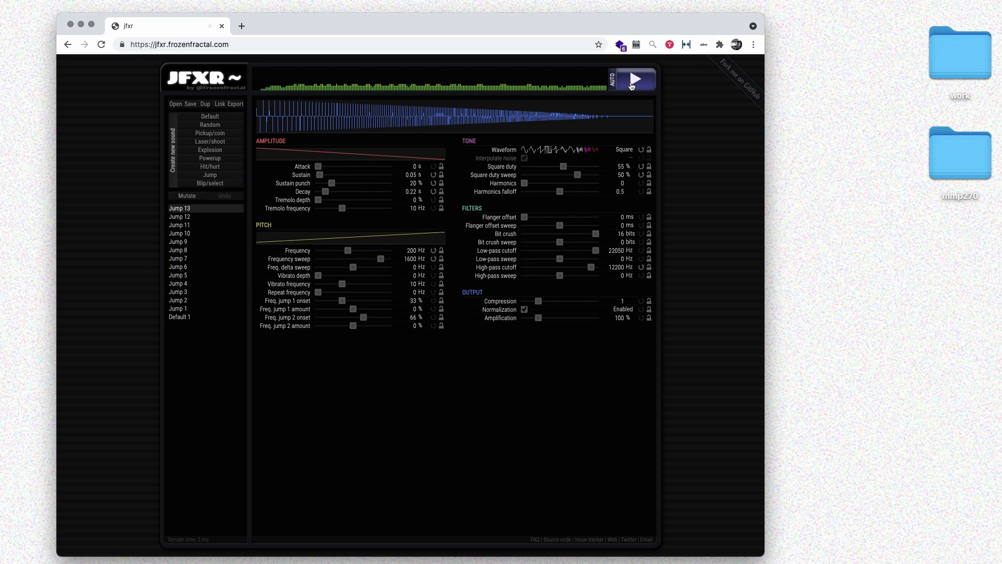
Play back the Jump 13 sound several times to judge it.
click(632, 85)
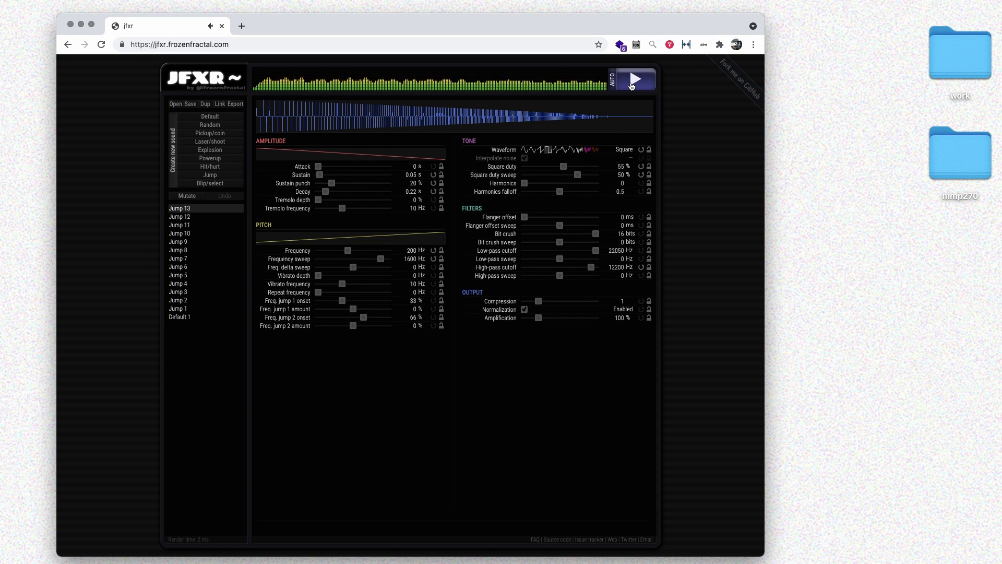
click(631, 85)
click(632, 84)
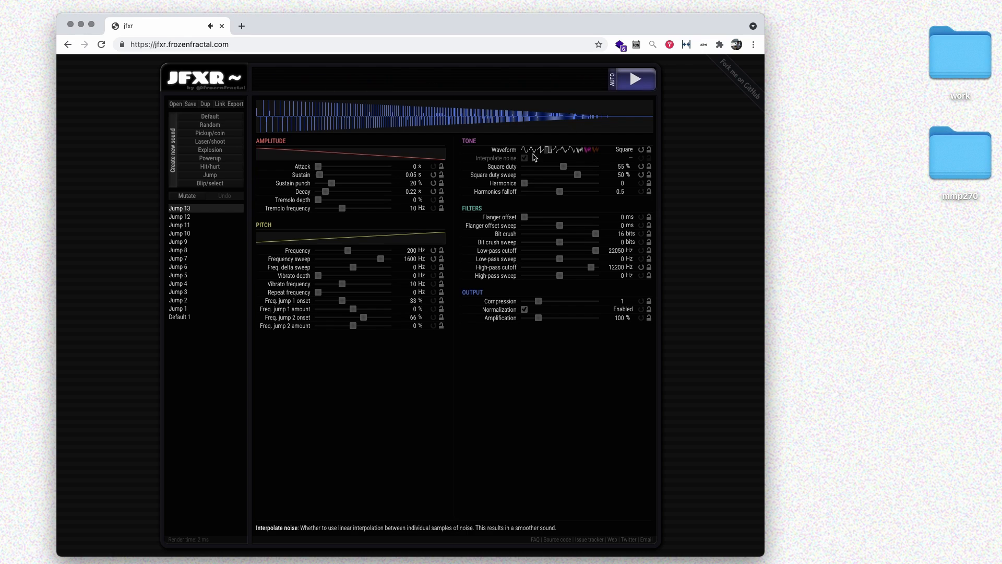
Try other waveforms such as Tangent on the Jump 13 sound, and restore the Square waveform.
click(541, 152)
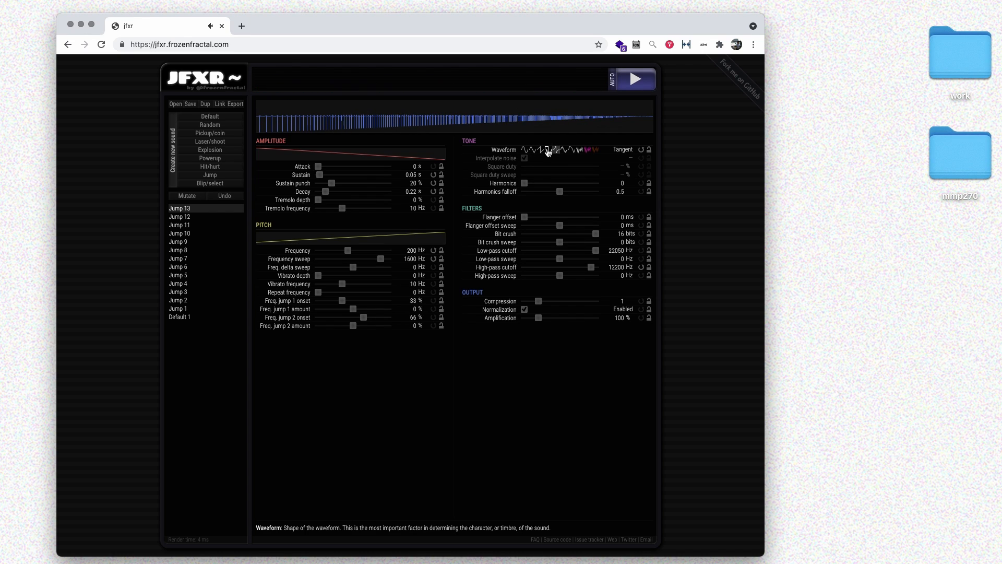
click(548, 153)
click(532, 150)
click(550, 151)
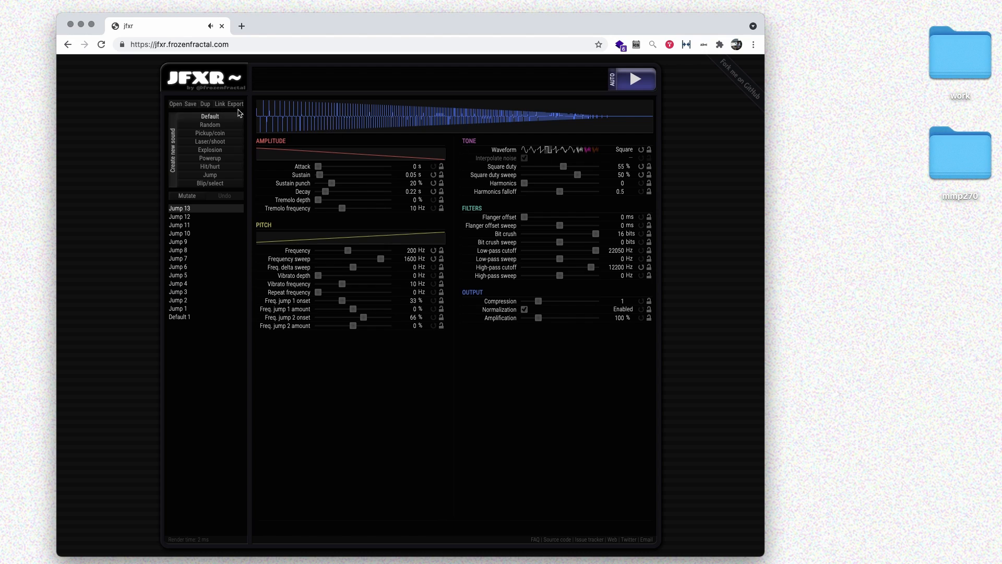
Export the Jump 13 sound as a WAV file and reveal it in its download folder.
click(239, 105)
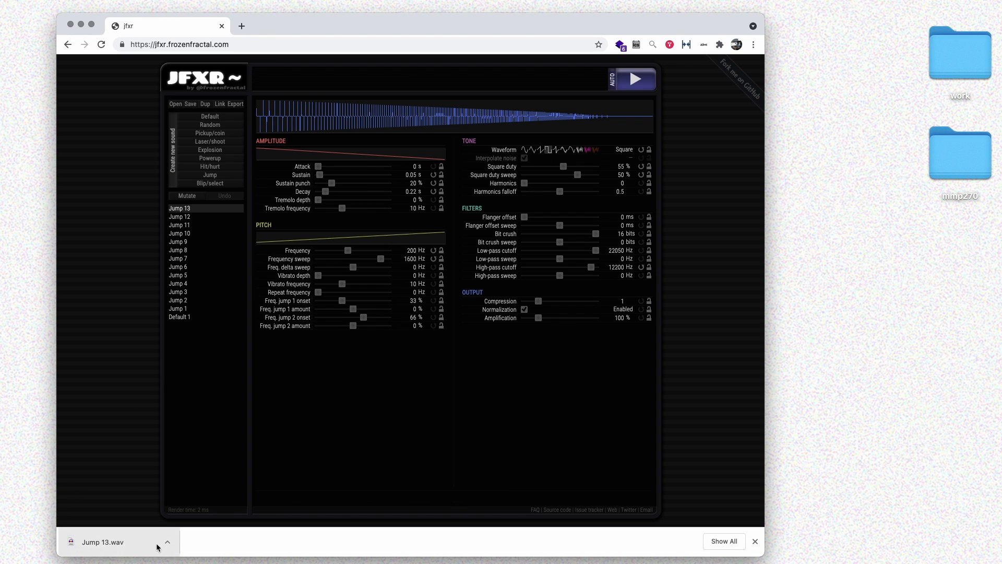
click(166, 544)
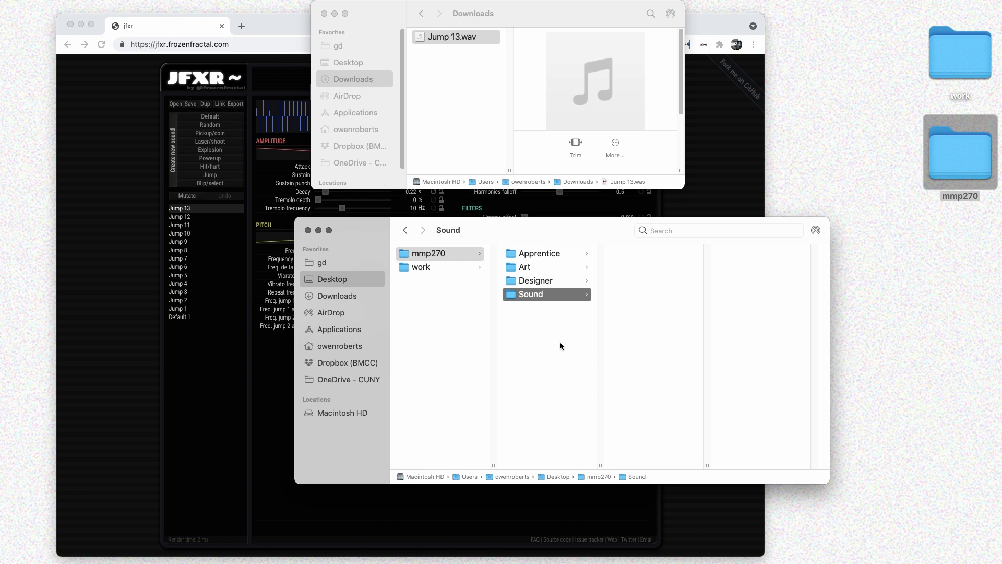
Rename the Sound folder inside mmp270 as Sound_Design.
key(Return)
key(Right)
text(Design)
key(Return)
key(Return)
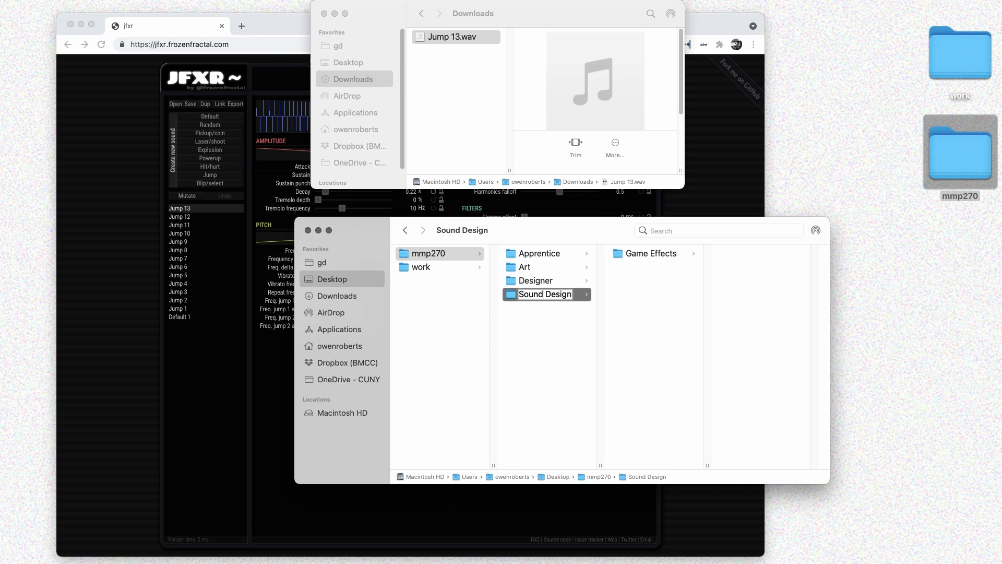
key(BackSpace)
text(_)
key(Return)
Rename the Game Effects subfolder as Gameplay_Sound_Effects.
key(Right)
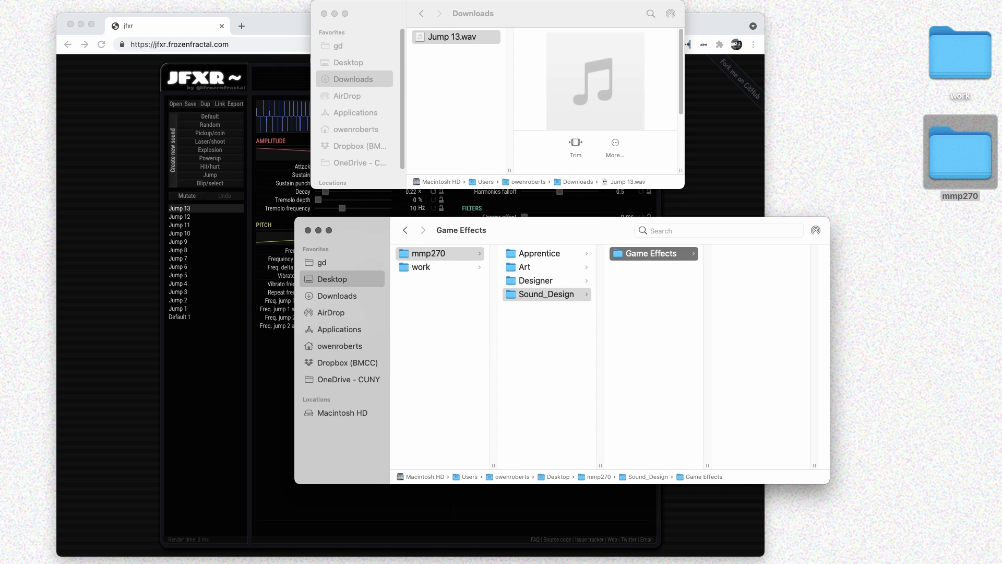
key(Return)
text(Gameplay_Soun)
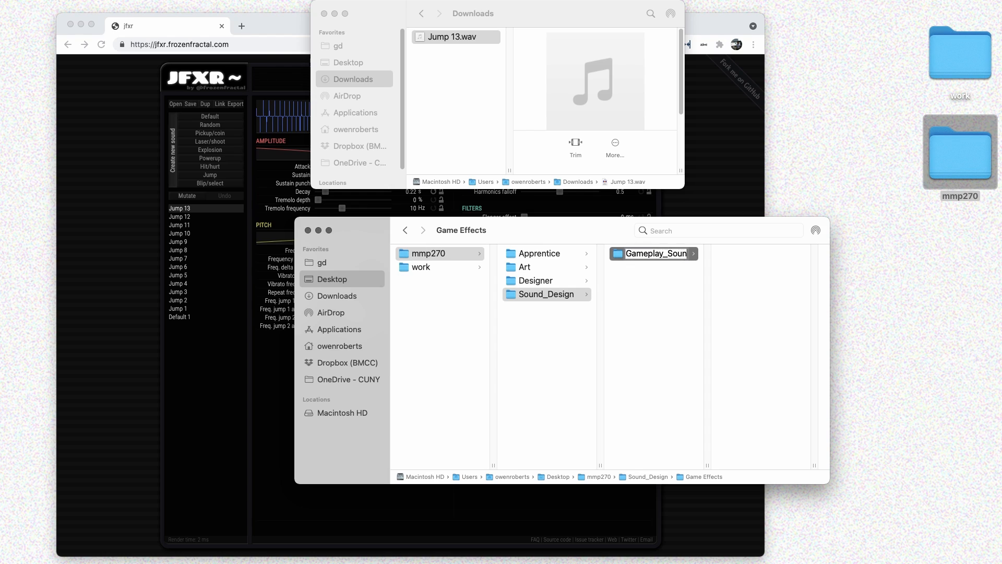
text(d_Effects)
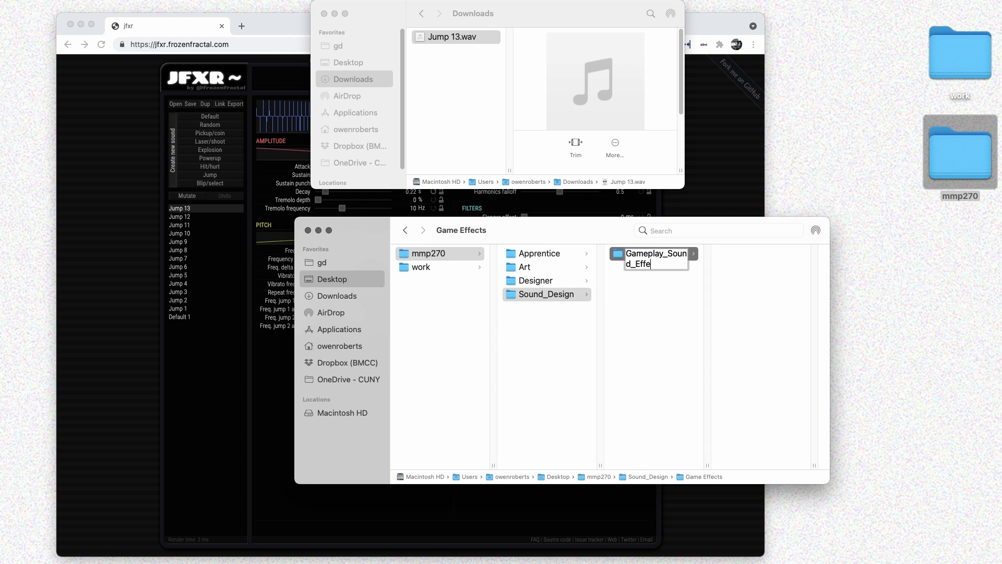
key(Return)
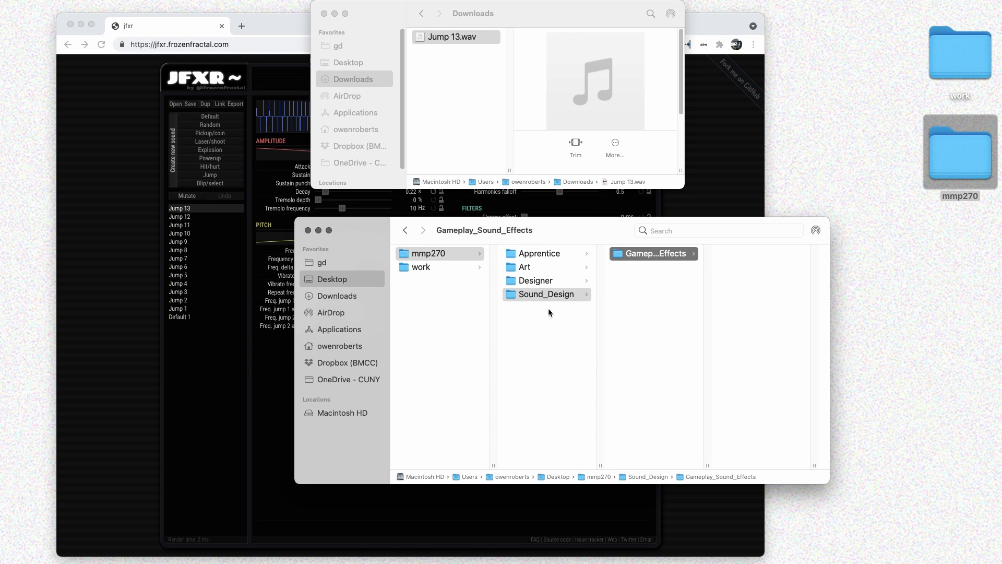
Move Jump 13.wav from Downloads into the Gameplay_Sound_Effects folder and preview the sound there.
drag(448, 40, 738, 264)
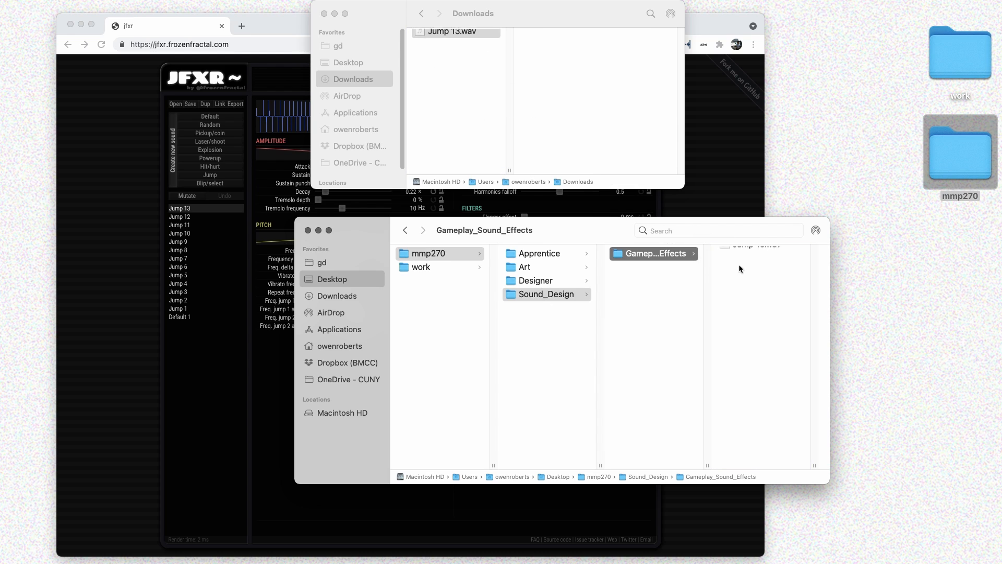
click(646, 255)
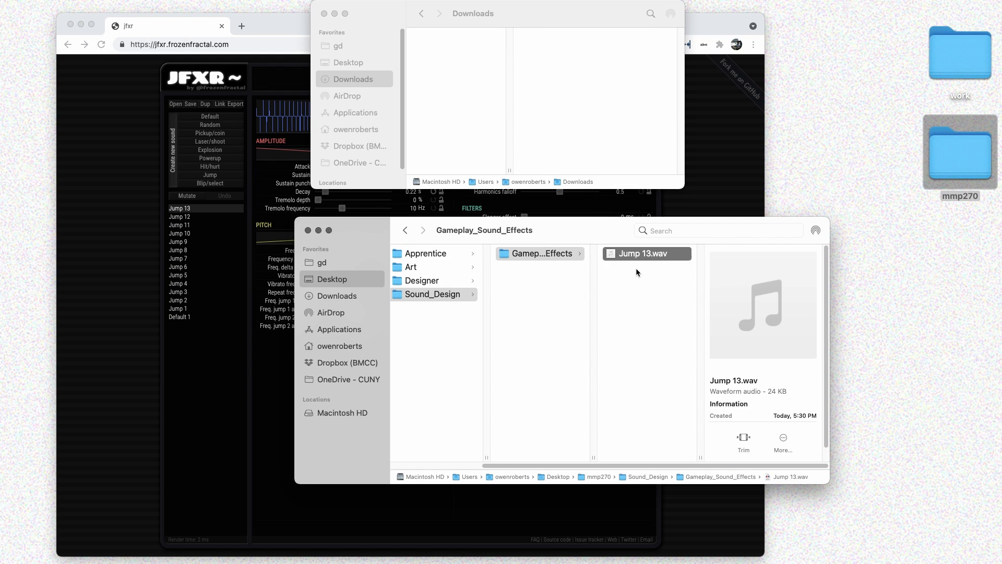
key(space)
key(space)
Rename the moved sound file as Jump.wav.
key(Return)
key(Right)
key(BackSpace)
key(BackSpace)
key(BackSpace)
key(Return)
Switch back to JFXR in the browser and generate three sounds with the Explosion preset.
click(139, 416)
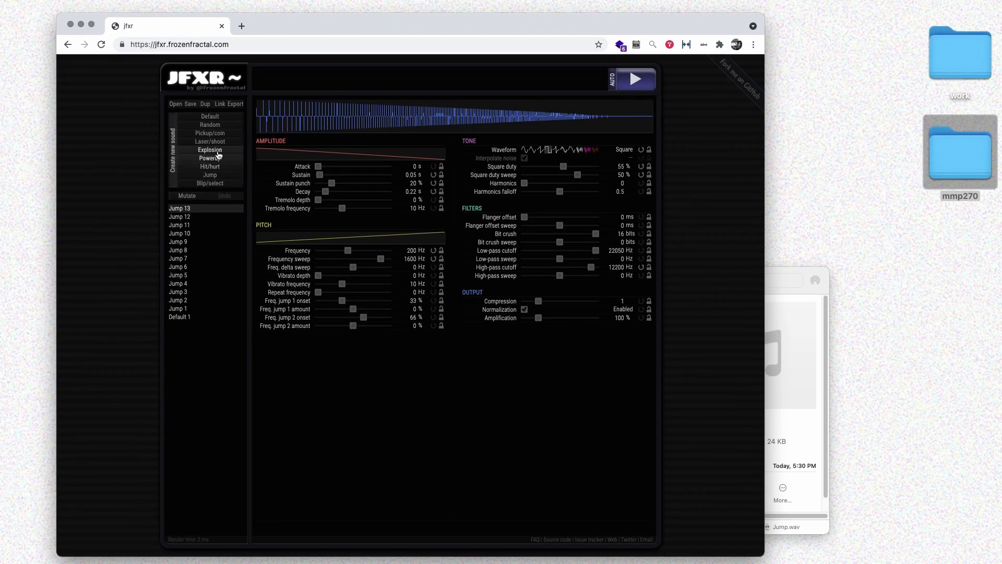
click(219, 152)
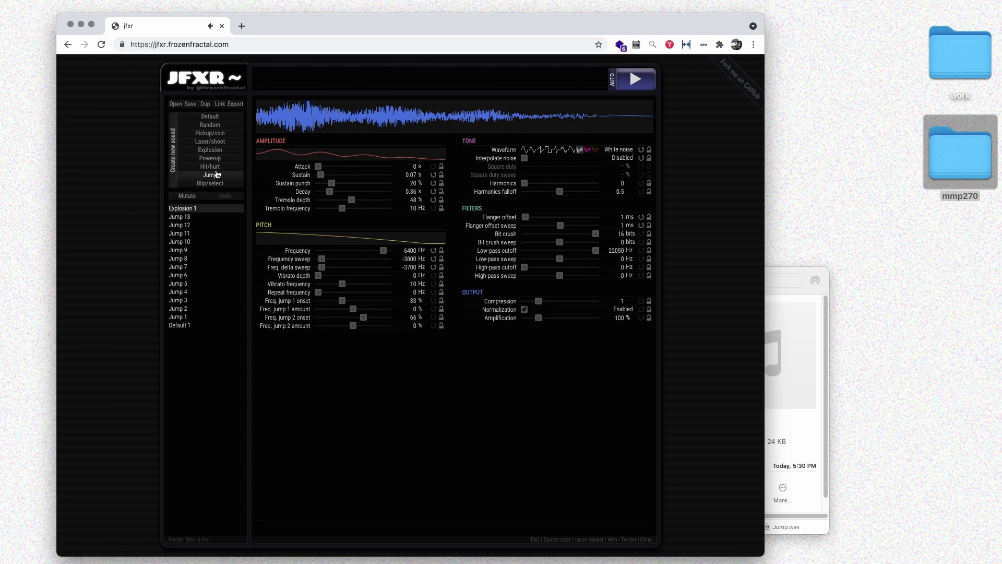
click(219, 152)
click(218, 151)
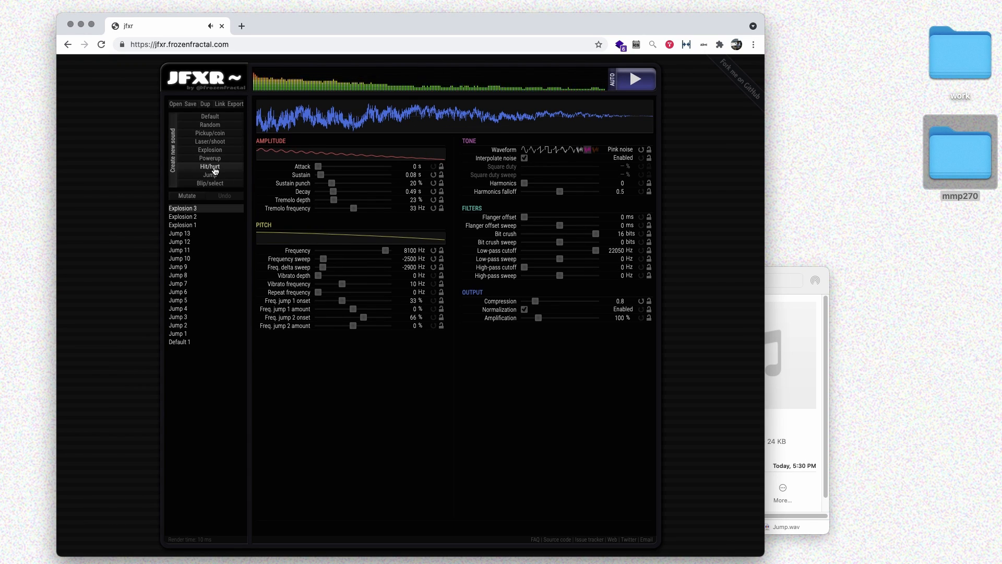
Generate three sounds with the Hit/hurt preset and play back the last one.
click(213, 168)
click(213, 168)
click(213, 168)
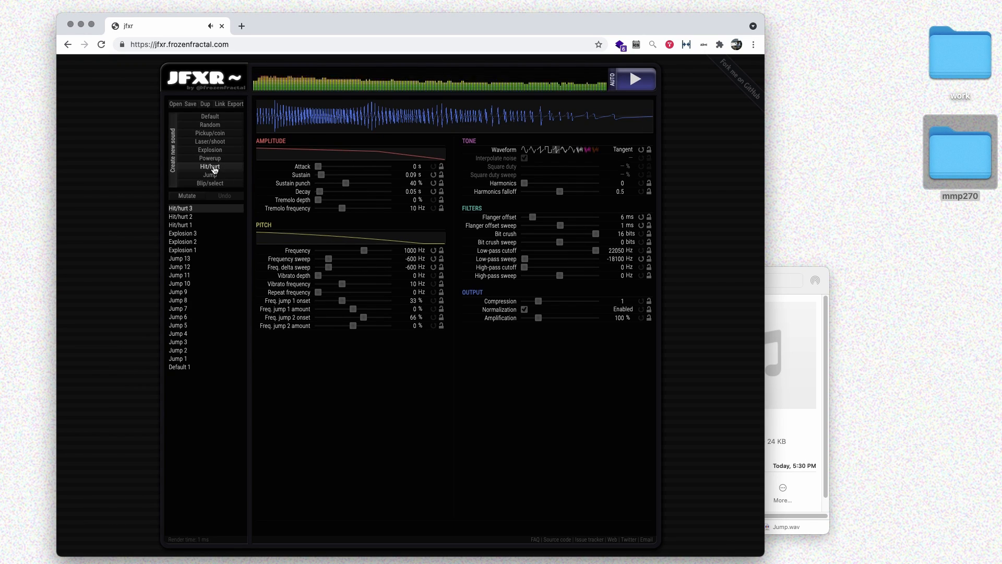
click(636, 79)
click(636, 80)
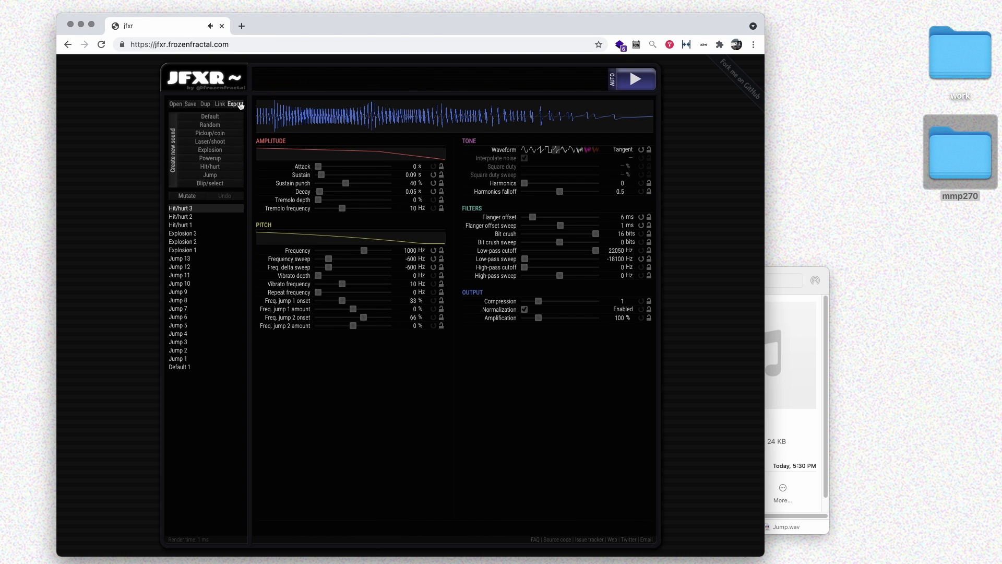
Export the Hit/hurt 3 sound as WAV, switch to Finder and move Hit_hurt 3.wav from Downloads into the Gameplay_Sound_Effects folder.
click(236, 104)
key(super+Tab)
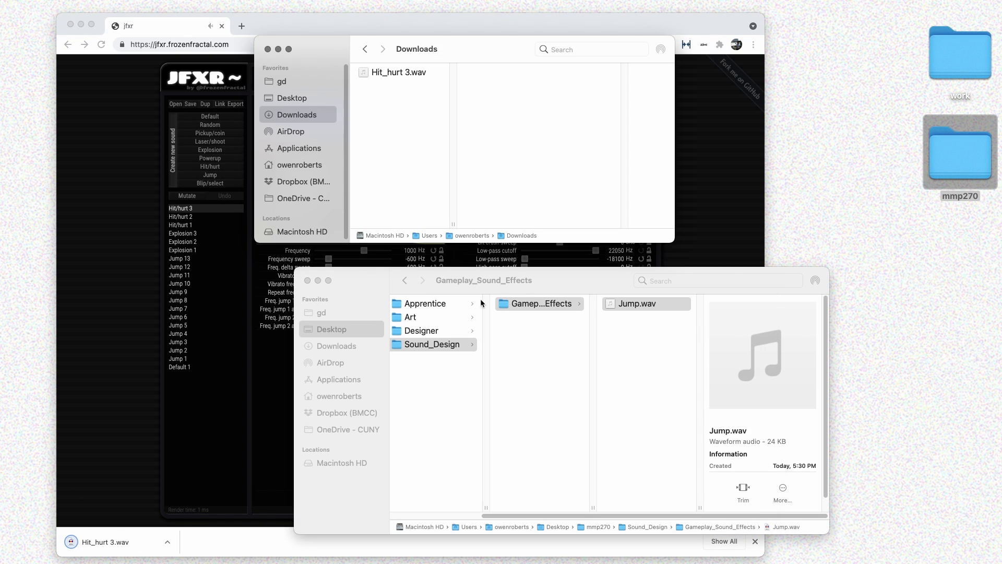
drag(373, 72, 439, 149)
drag(619, 333, 638, 350)
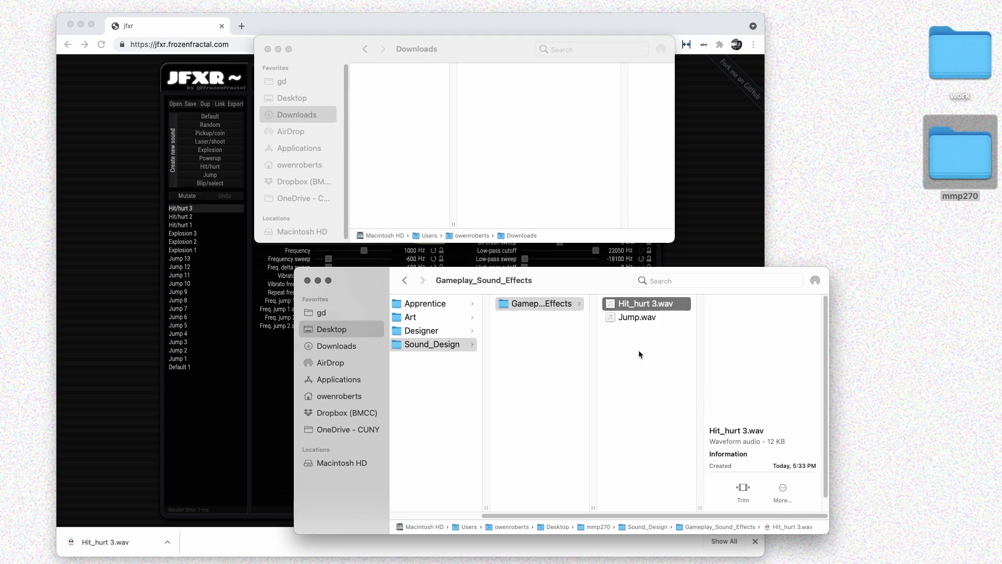
Rename the moved Hit_hurt 3.wav file as Hit.wav.
key(Return)
text(Hit)
key(Return)
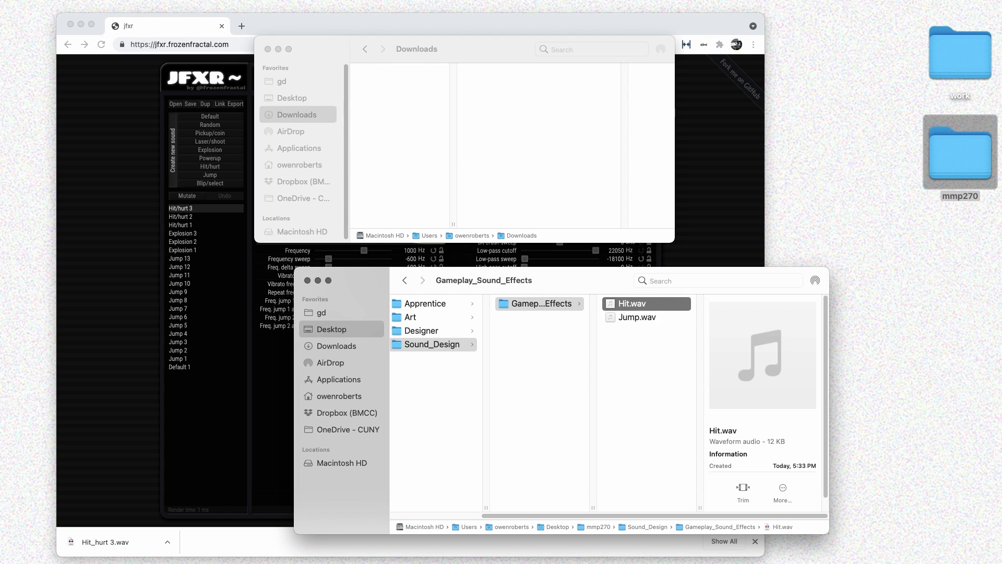
Switch back to JFXR in the browser and generate ten more sounds with the Hit/hurt preset.
key(super+Tab)
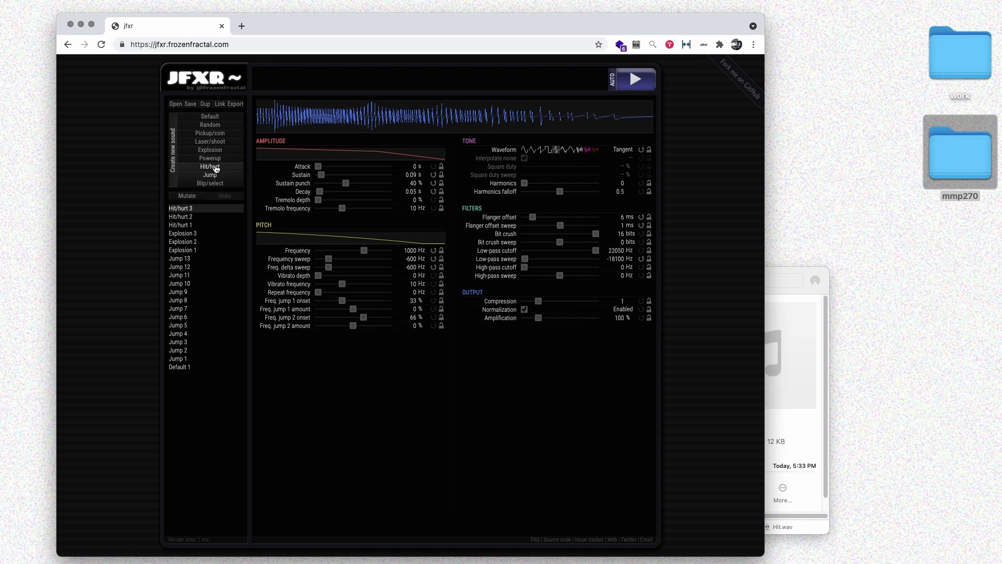
click(210, 166)
click(210, 166)
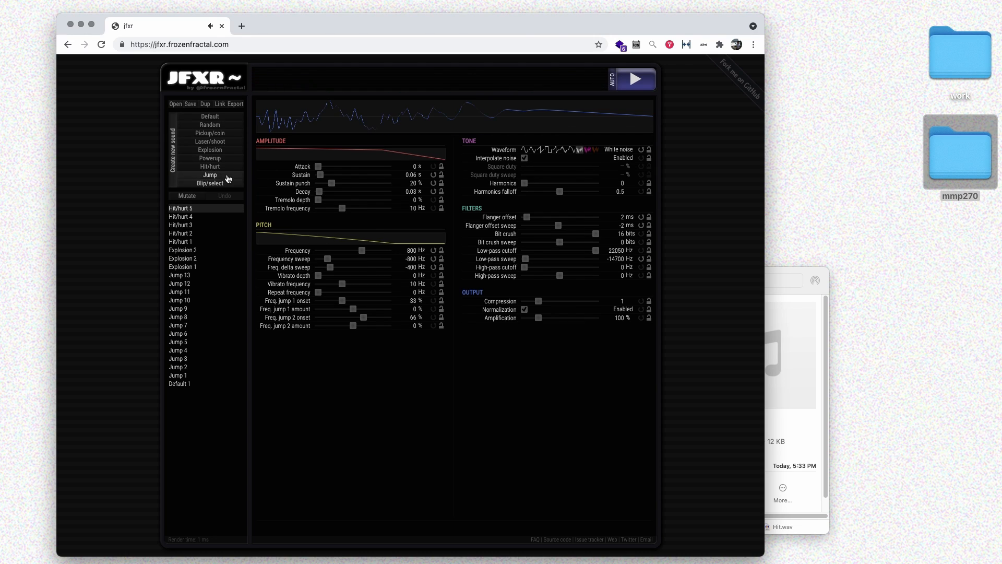
click(224, 167)
click(224, 167)
click(225, 167)
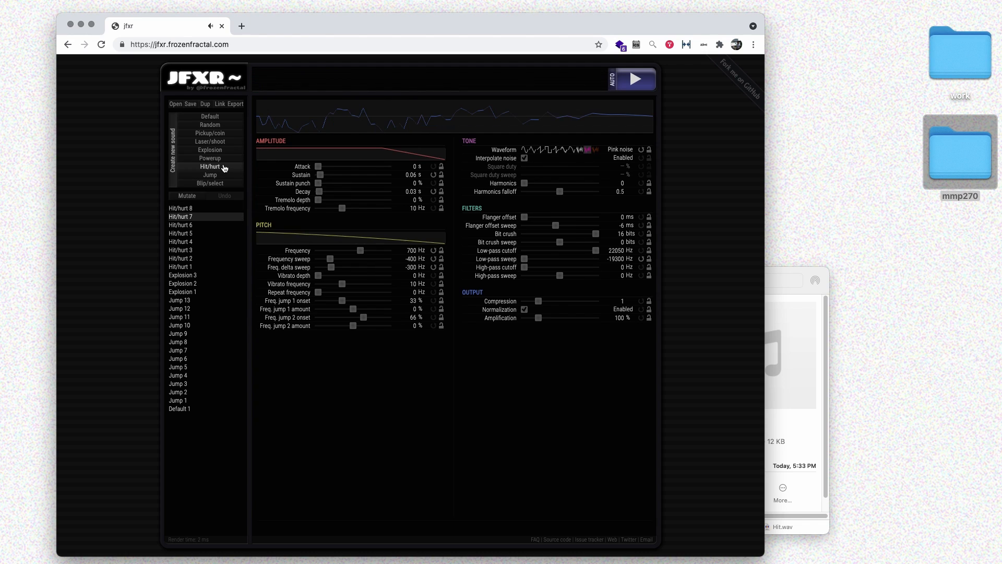
click(224, 167)
click(225, 167)
click(224, 167)
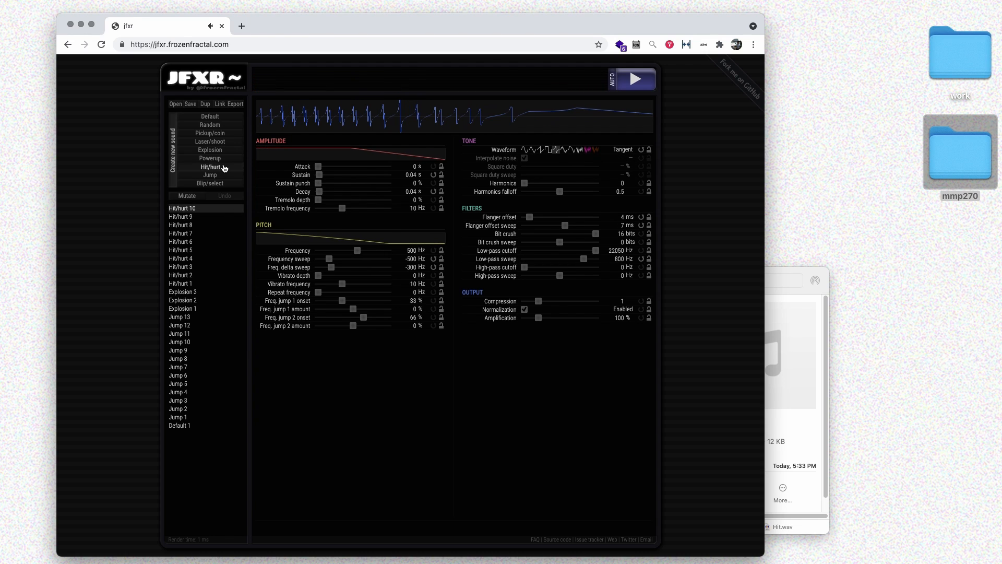
click(225, 167)
click(224, 167)
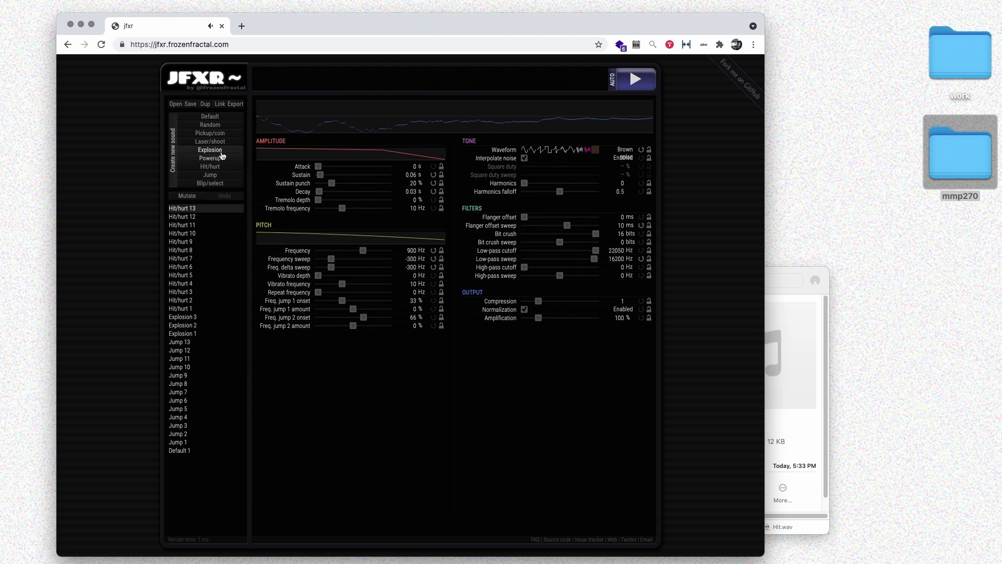
Generate one Explosion sound, two Powerup sounds and two further Hit/hurt sounds from the presets.
click(219, 150)
click(219, 159)
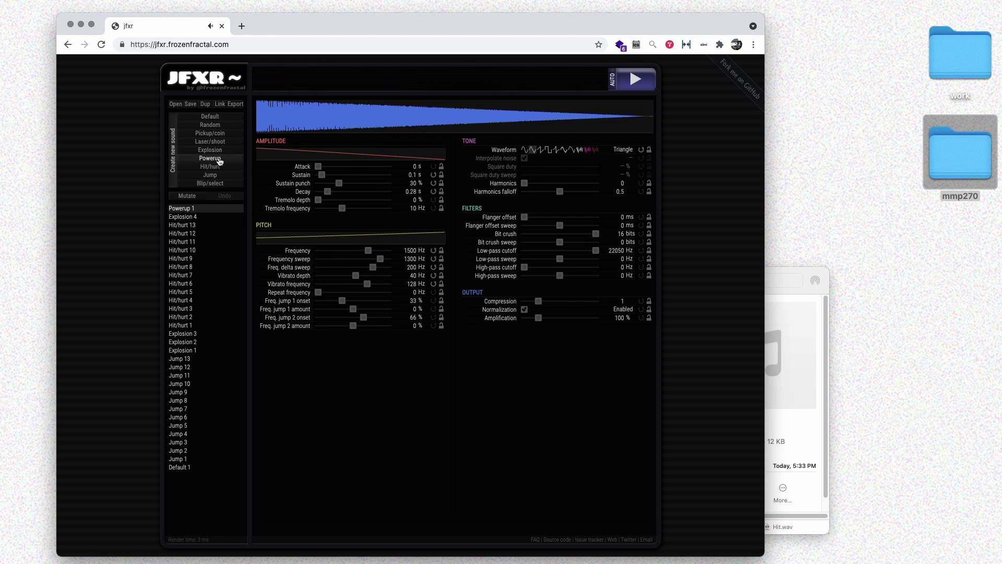
click(220, 160)
click(220, 168)
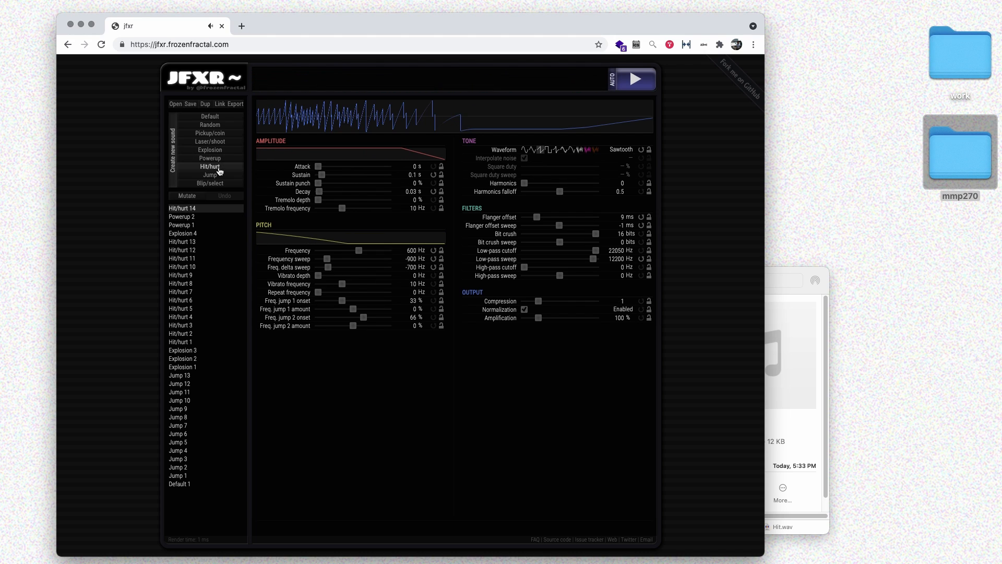
click(219, 168)
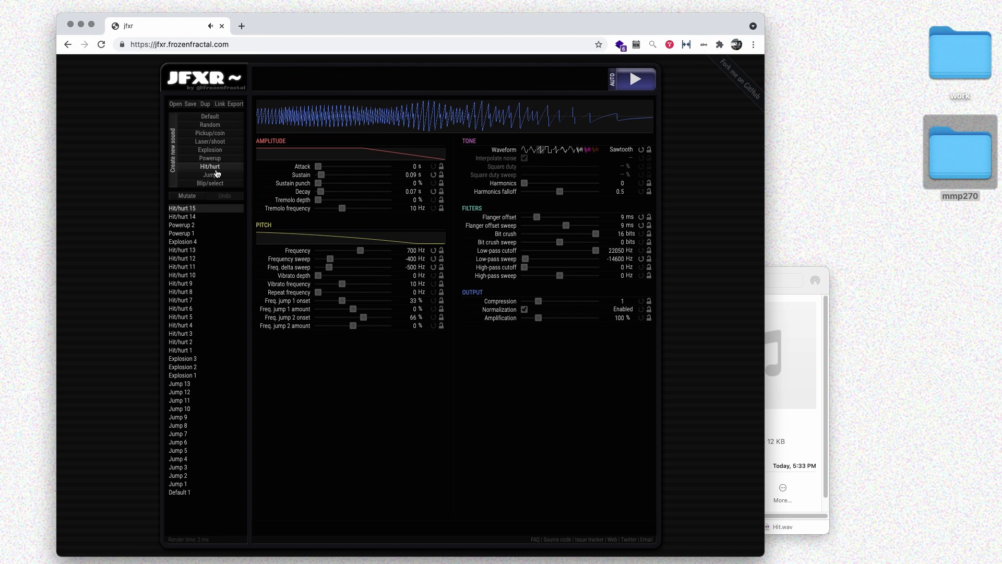
Play back the Hit/hurt 15 sound several times and export it as a WAV file.
click(633, 82)
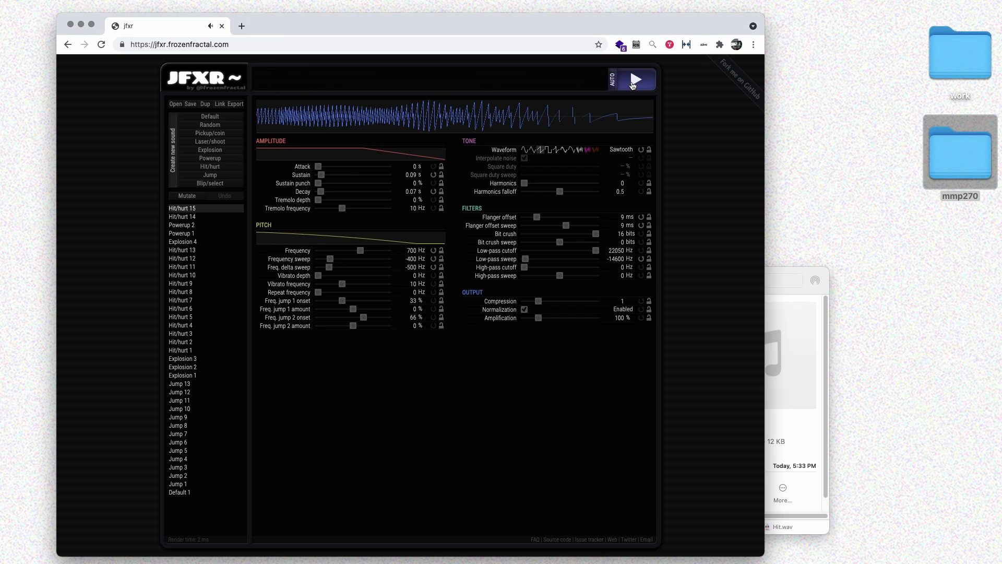
click(633, 83)
click(633, 84)
click(633, 83)
click(235, 104)
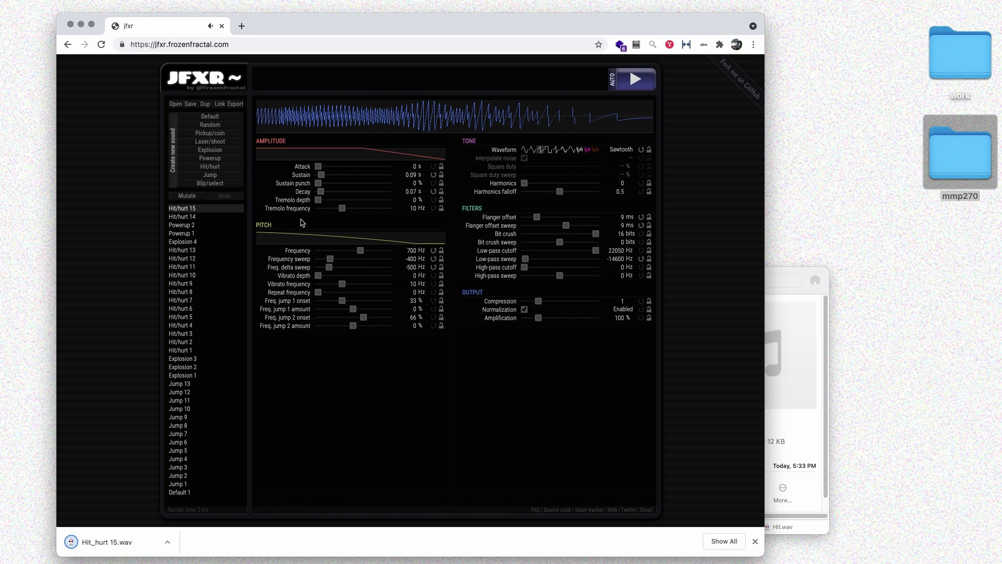
In Finder, rename Hit_hurt 15.wav in Downloads as Obstacle_Hit.wav and move it into the Gameplay_Sound_Effects folder.
key(super+Tab)
click(399, 71)
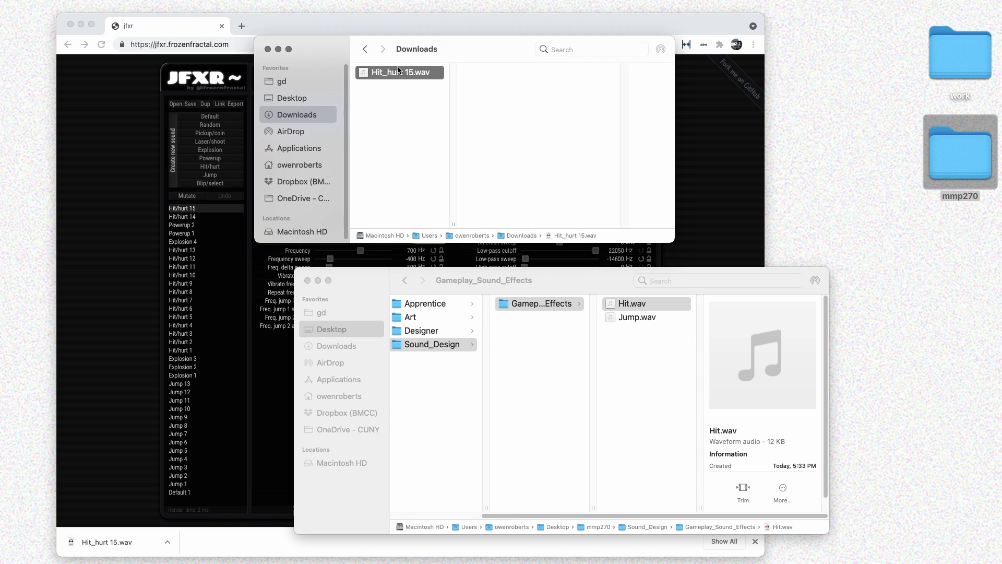
key(Return)
text(Obsta)
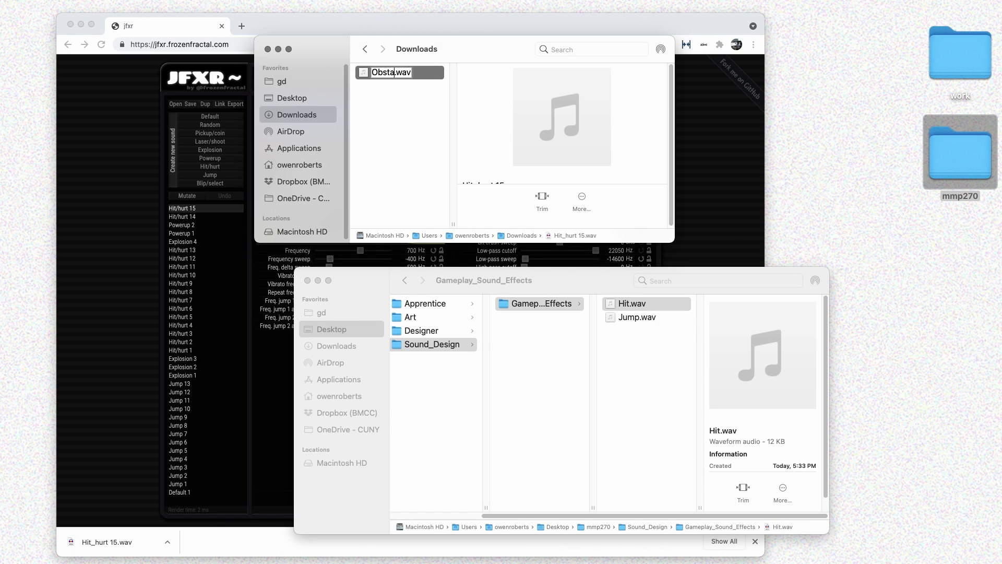
text(cle_Hit)
key(Return)
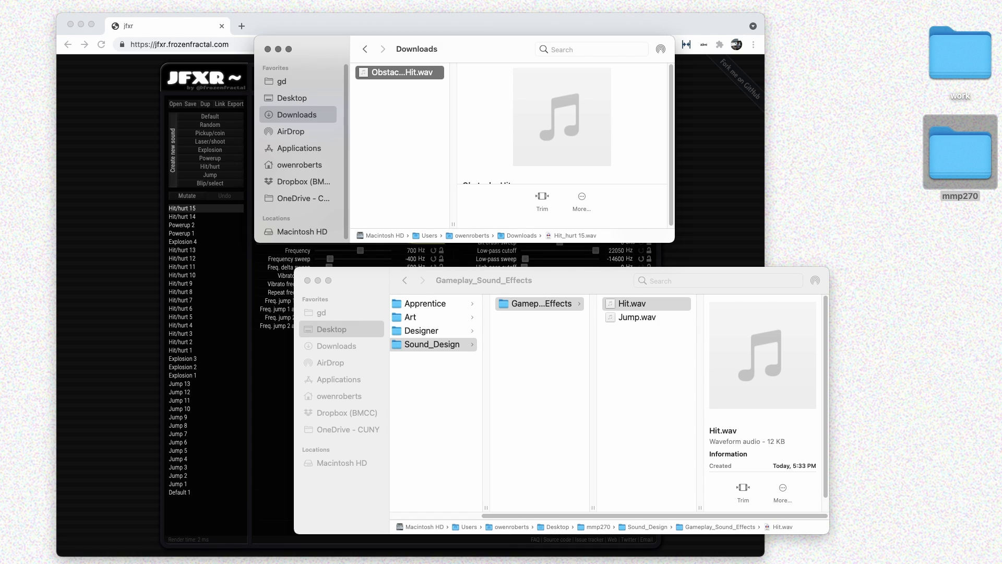
drag(398, 75, 639, 326)
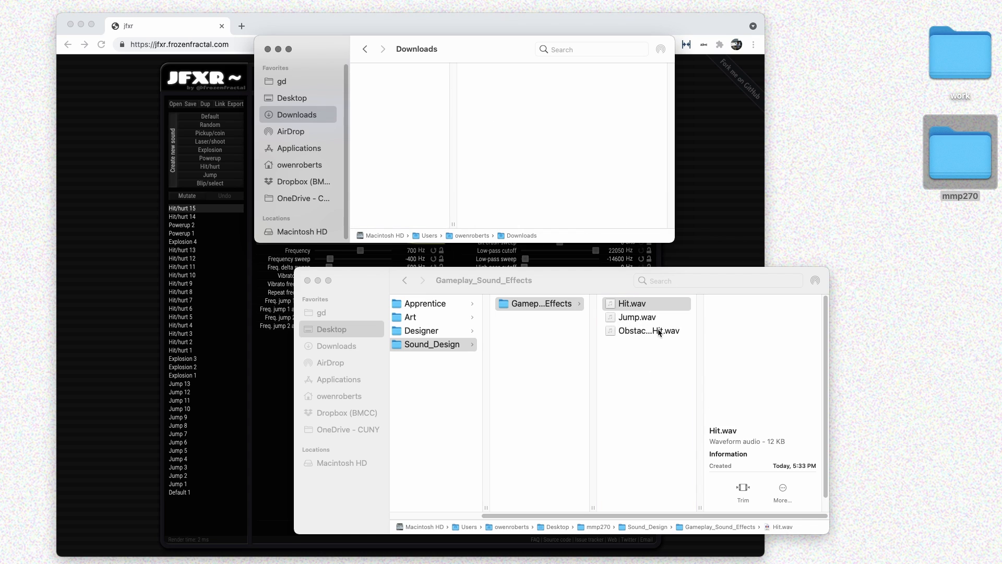
Rename Hit.wav in the Gameplay_Sound_Effects folder as Player_Hit.wav.
click(638, 305)
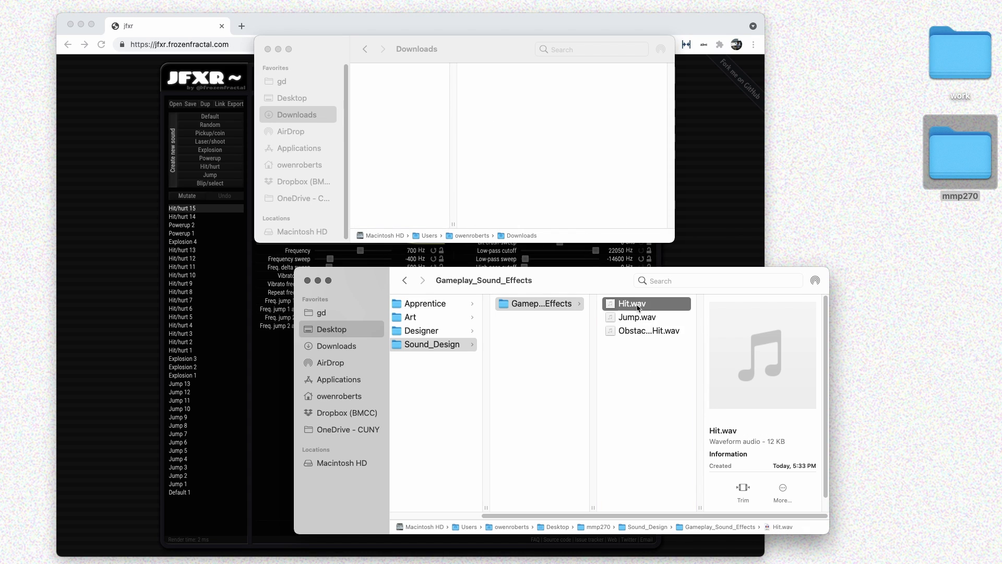
click(637, 304)
text(Player_)
key(Return)
Rename Jump.wav in the Gameplay_Sound_Effects folder as Player_Jump.wav.
key(Return)
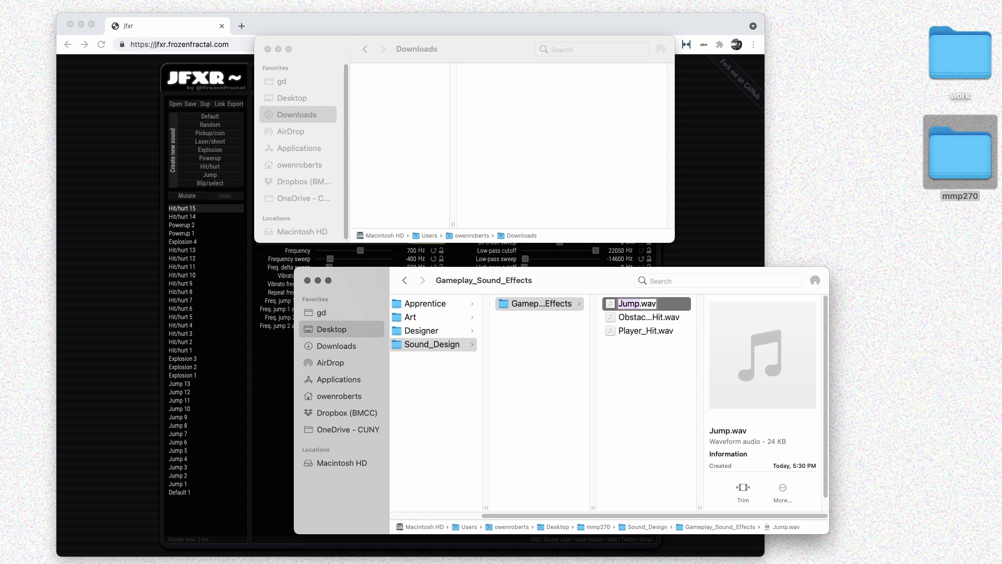
key(Left)
text(Player_)
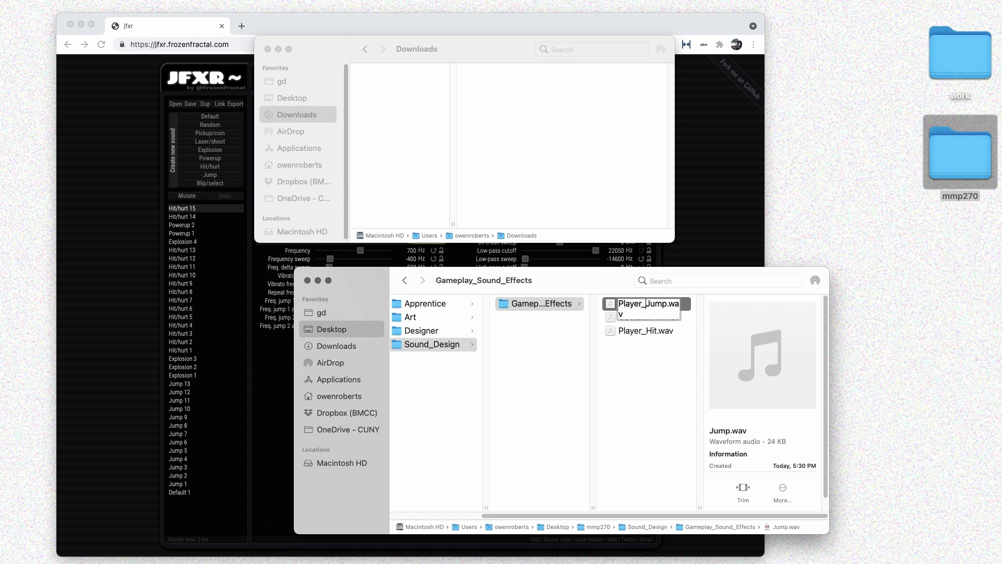
key(Return)
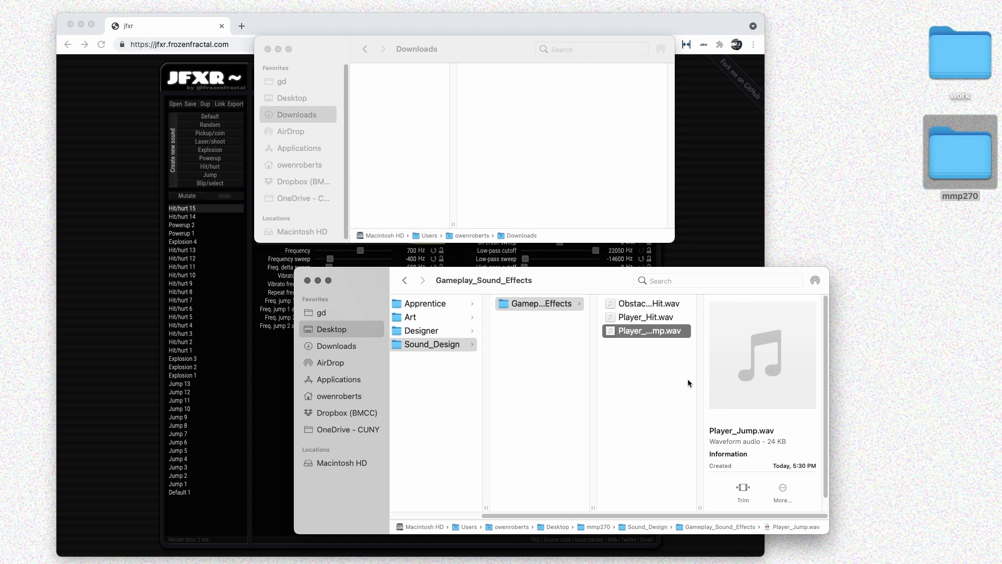
Switch back to JFXR, generate a sound with the Explosion preset and mutate it four times.
key(super+Tab)
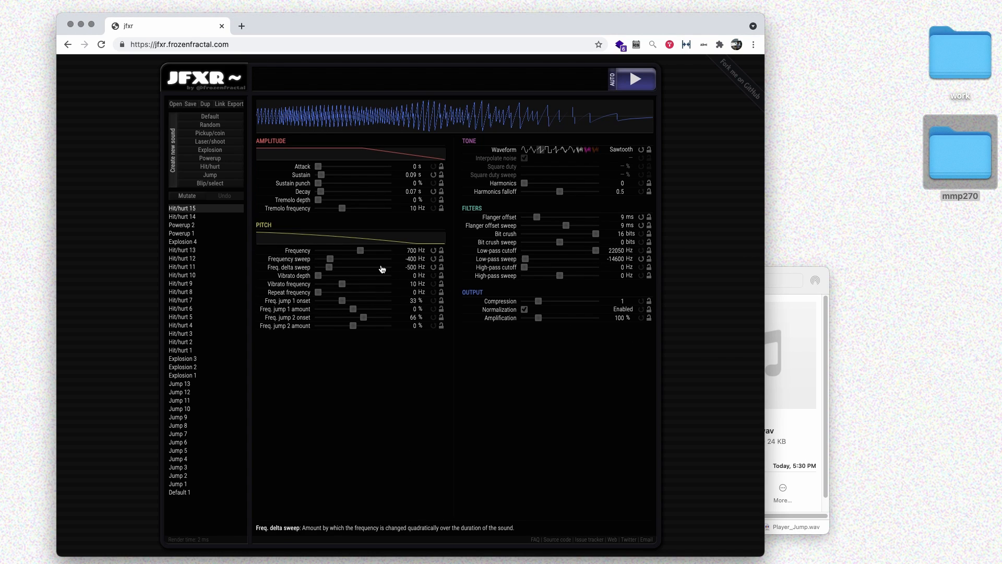
click(210, 150)
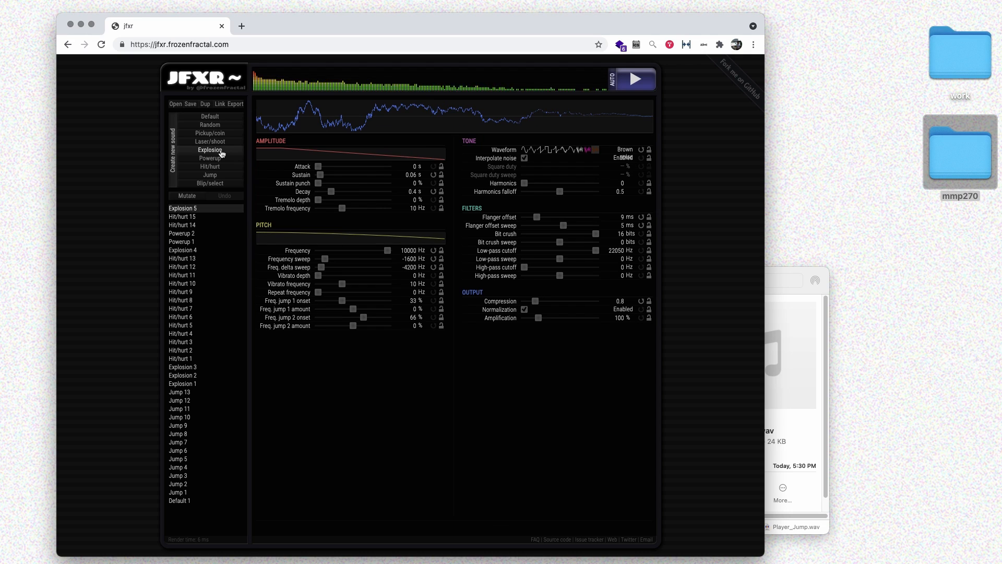
click(187, 196)
click(186, 196)
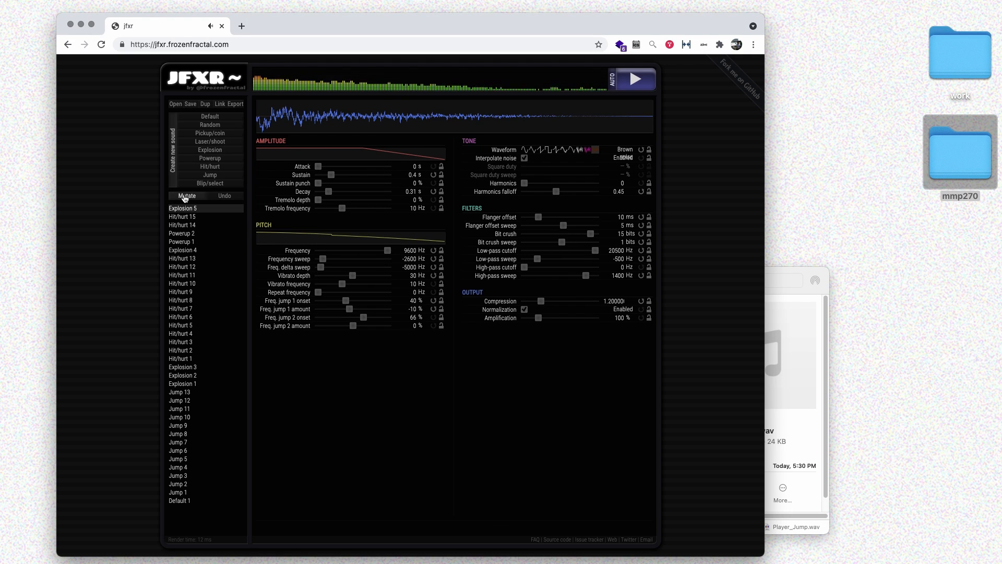
click(186, 196)
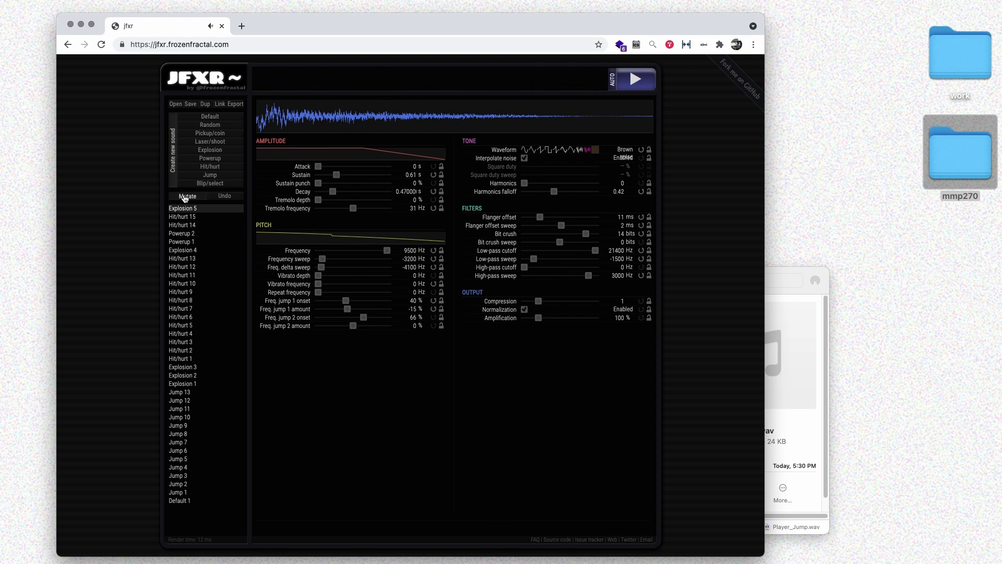
click(186, 196)
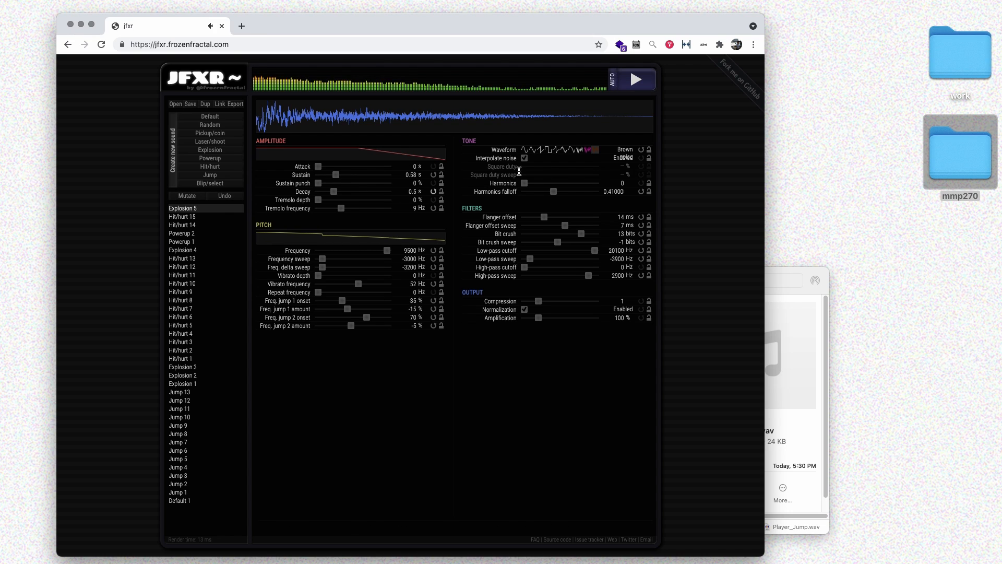
Try other waveforms such as Square on the mutated explosion sound and generate two sounds with the Random preset.
click(548, 151)
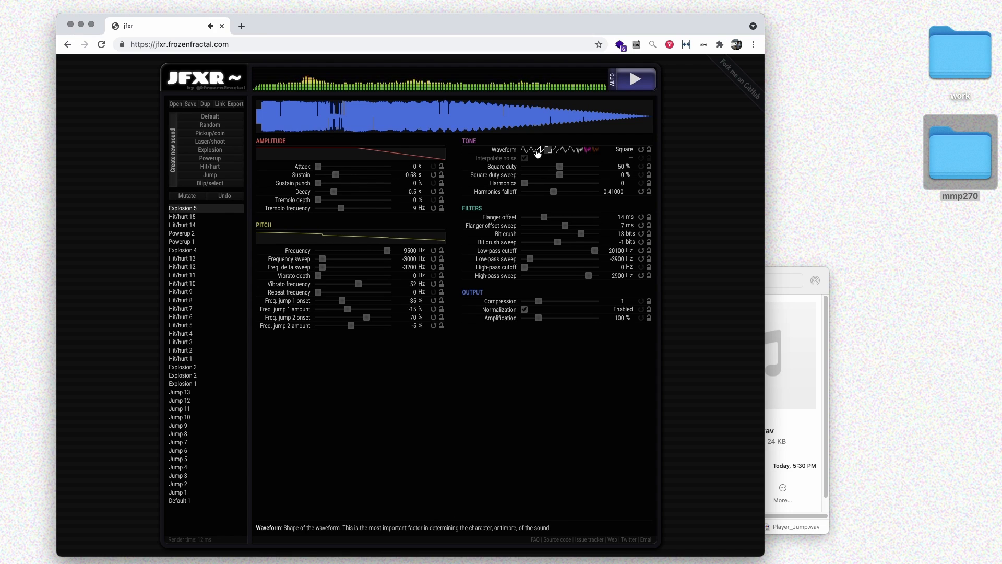
click(524, 149)
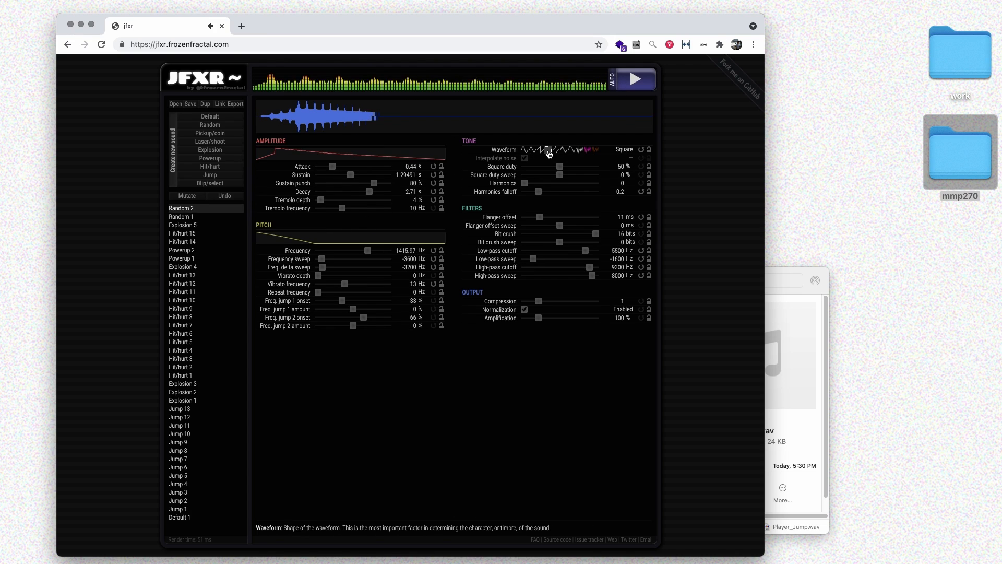
Audition the Tangent, Sawtooth, Whistle and Breaker waveforms on the Random 2 sound and return it to Square.
click(556, 150)
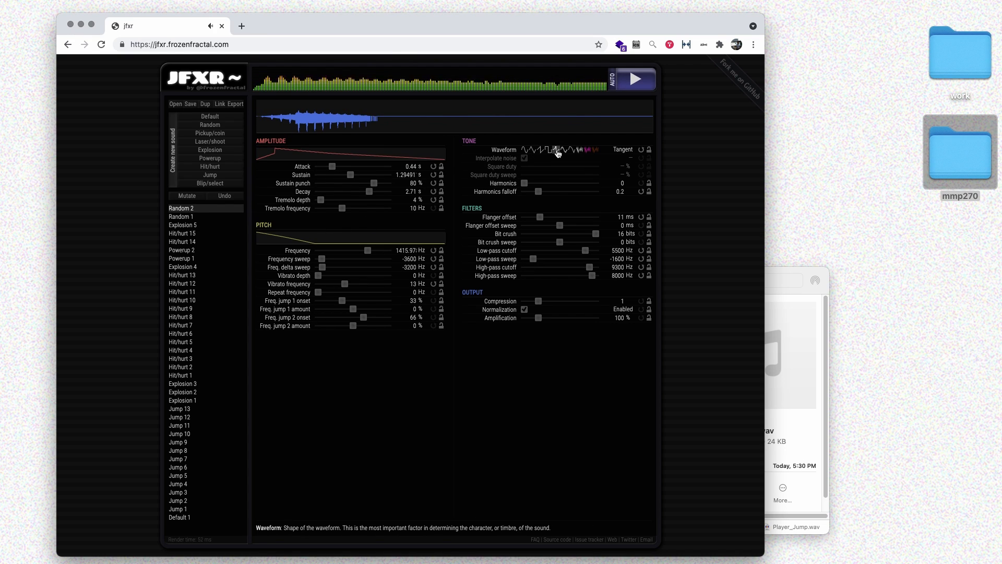
click(536, 150)
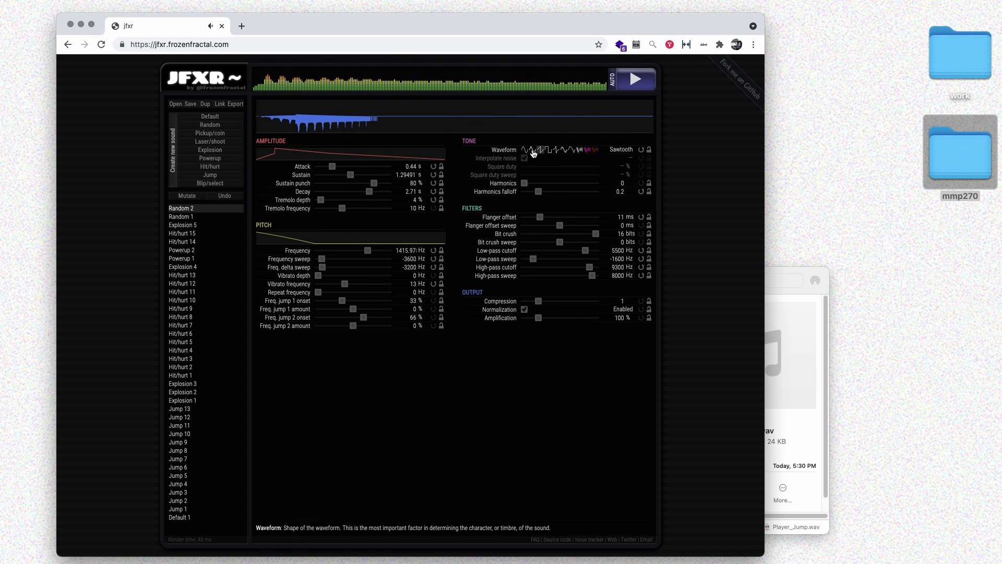
click(562, 151)
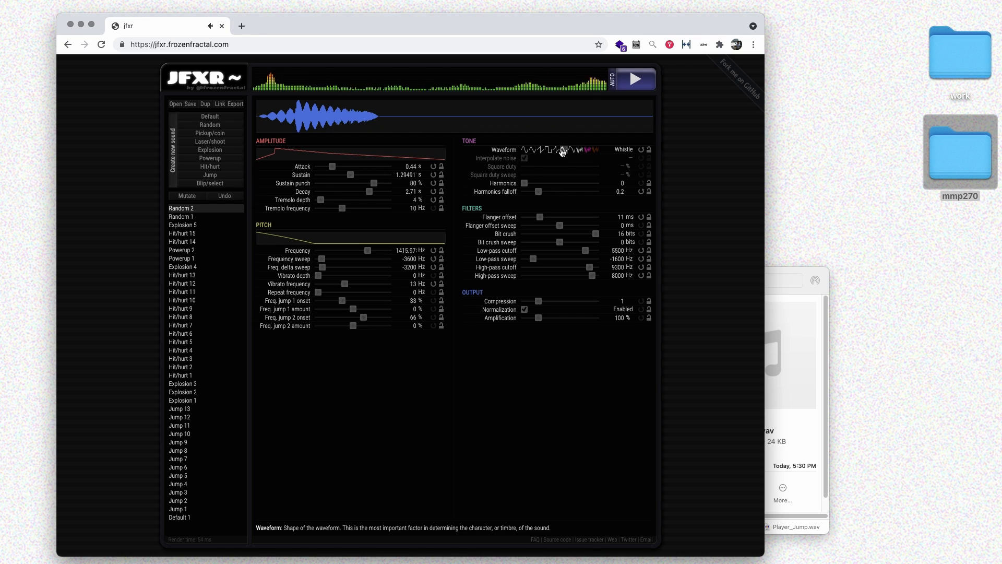
click(574, 151)
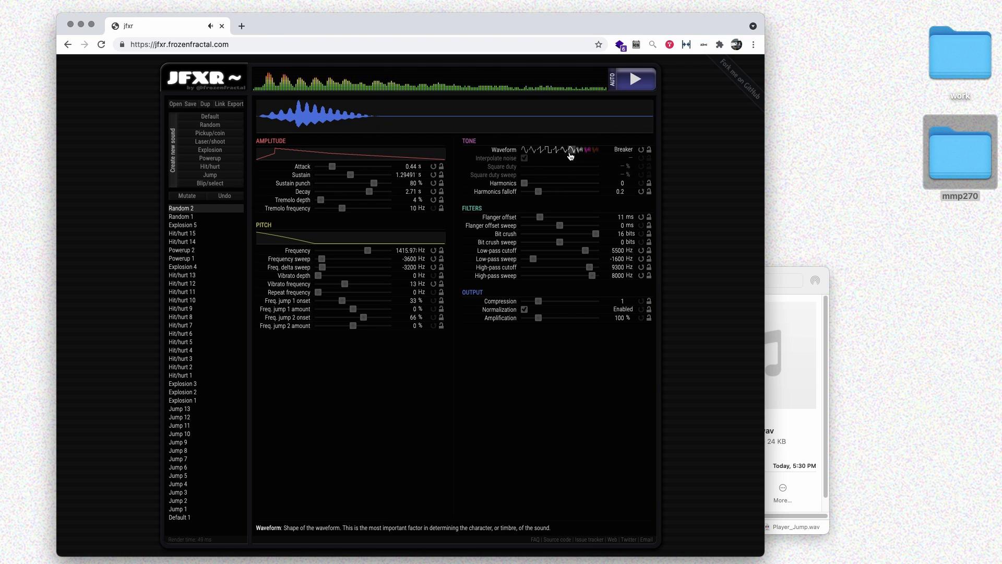
click(550, 152)
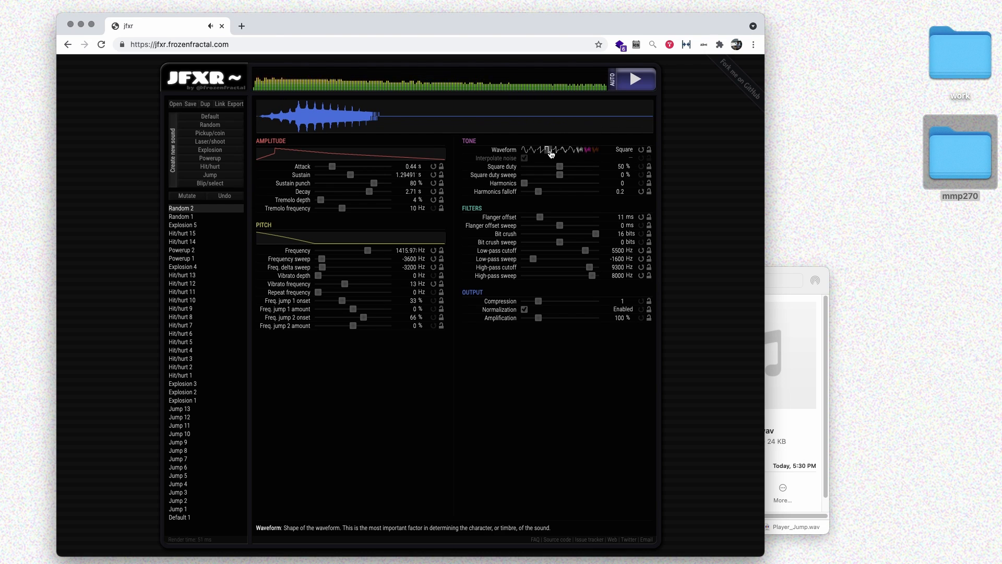
Export the Random 2 sound as a WAV file and store it as Player_Dies.wav in the Gameplay_Sound_Effects folder.
click(236, 104)
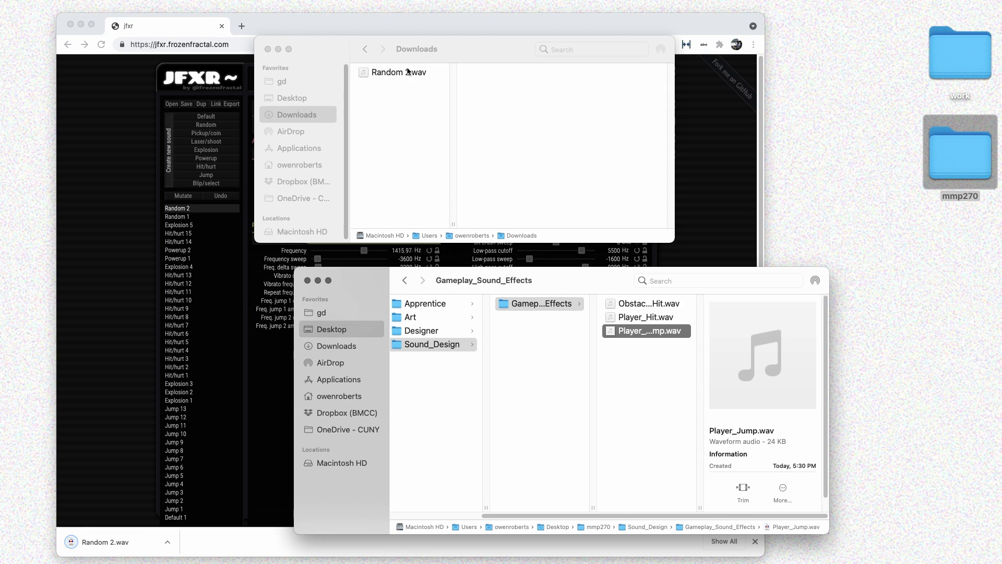
click(421, 80)
key(Return)
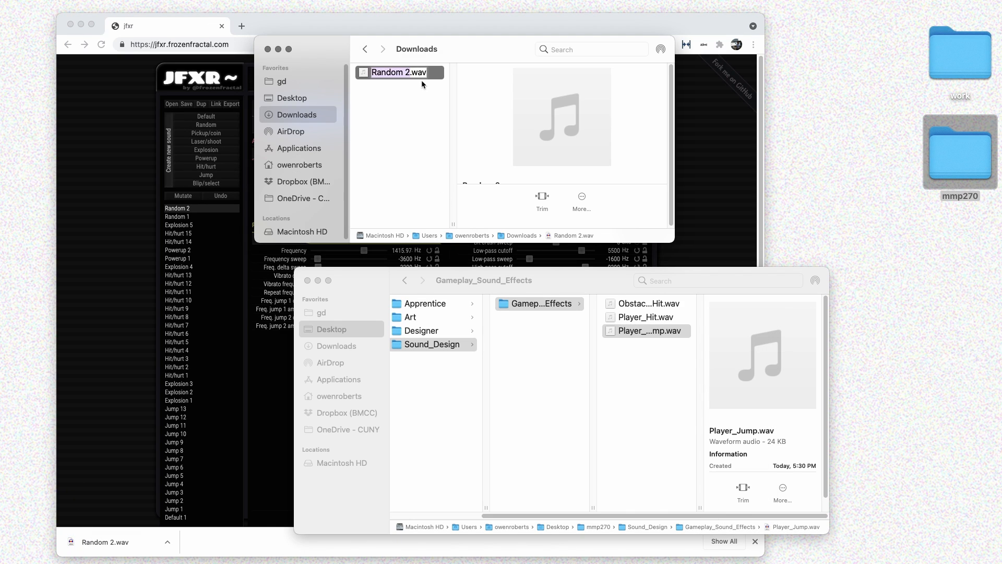
text(Player_)
text(Dies)
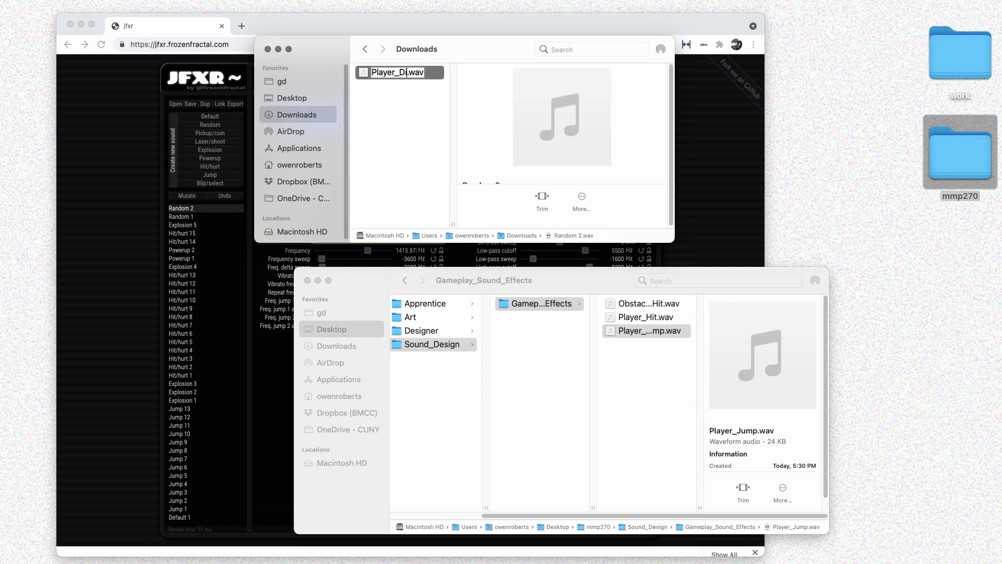
key(Return)
drag(386, 74, 662, 364)
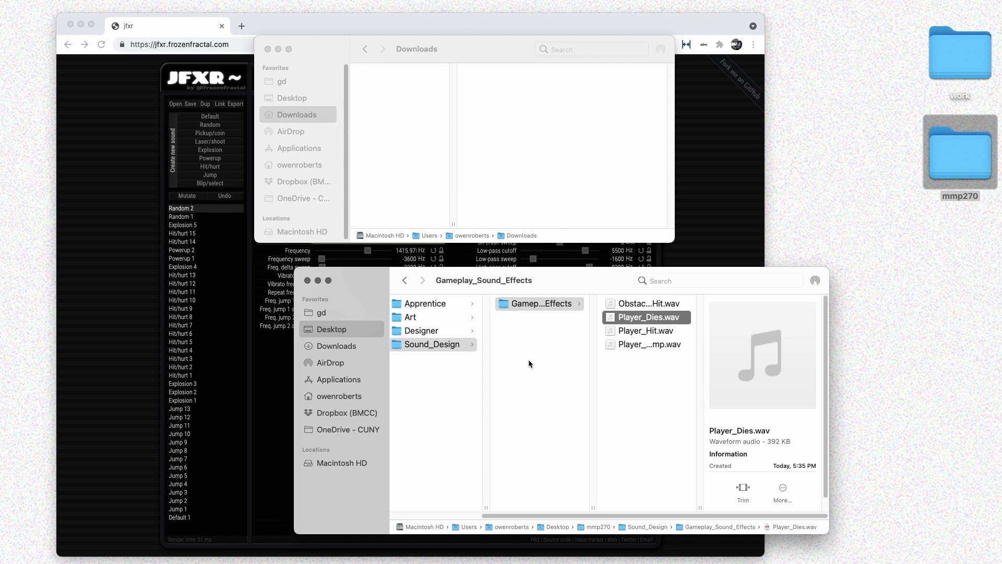
Switch back to JFXR and generate thirteen sounds with the Pickup/coin preset.
click(117, 282)
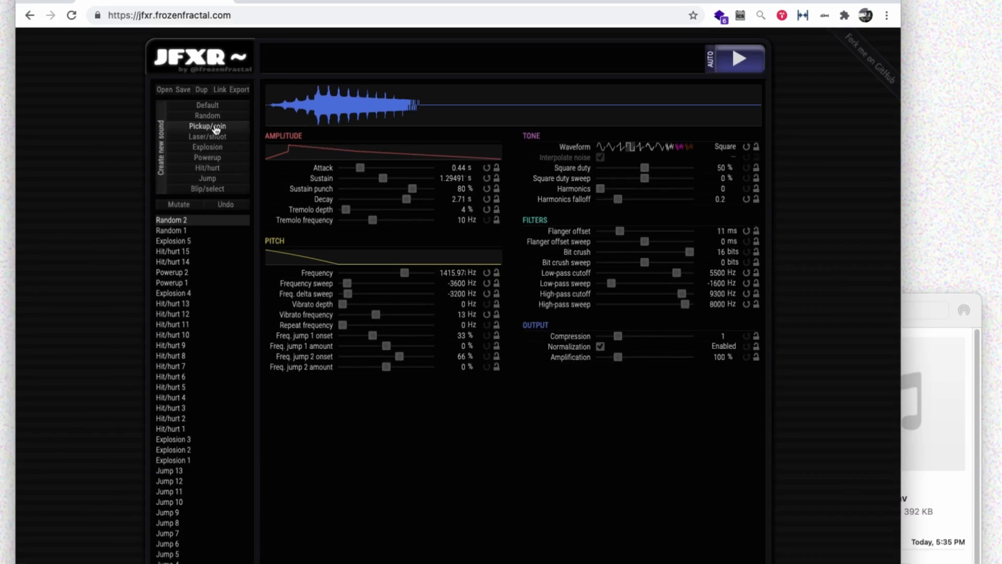
click(216, 128)
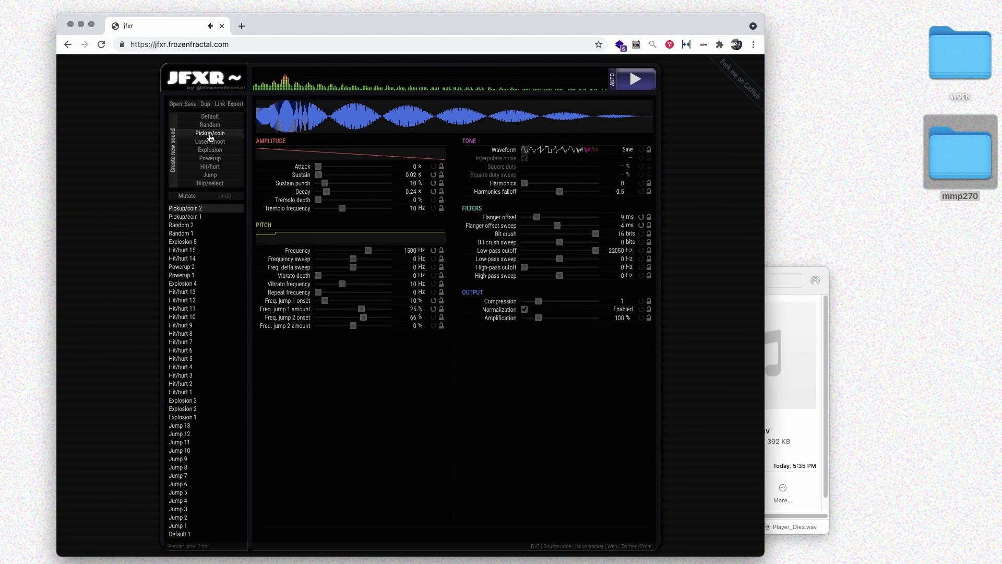
click(210, 137)
click(210, 137)
click(210, 137)
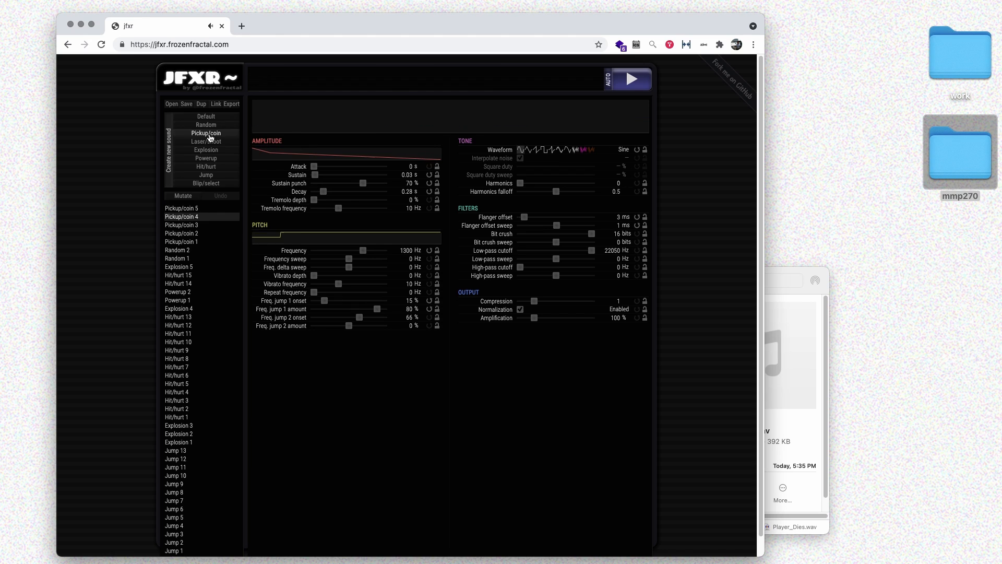
click(210, 137)
click(210, 137)
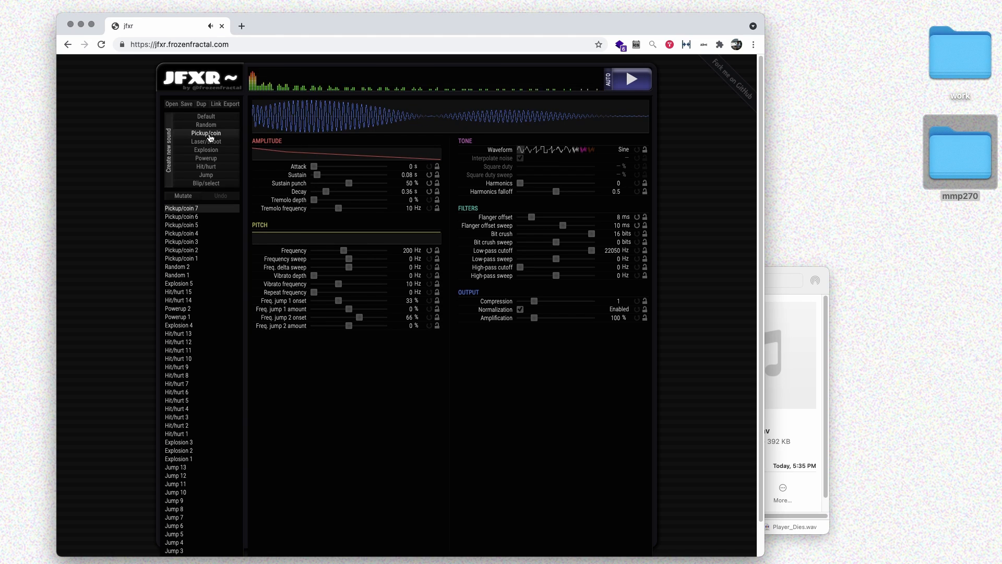
click(211, 137)
click(210, 137)
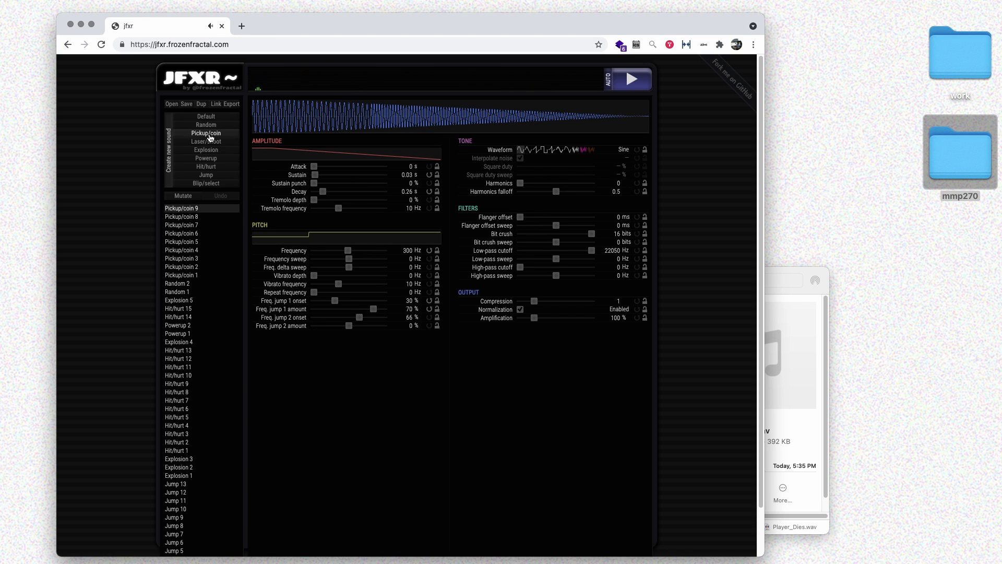
click(211, 138)
click(210, 138)
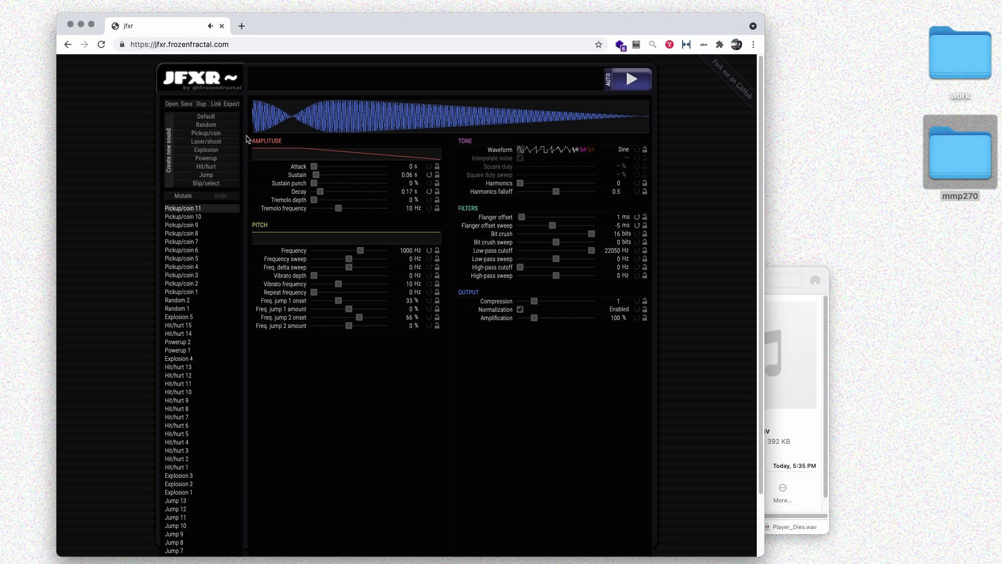
click(223, 134)
click(222, 135)
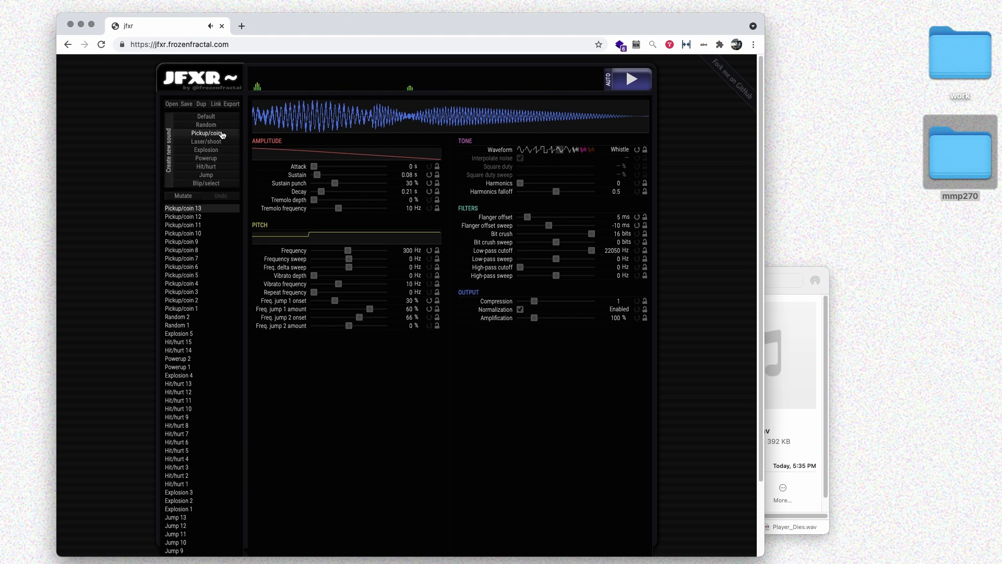
Replay the Pickup/coin 13 sound, export it as a WAV file and switch to Finder.
click(630, 80)
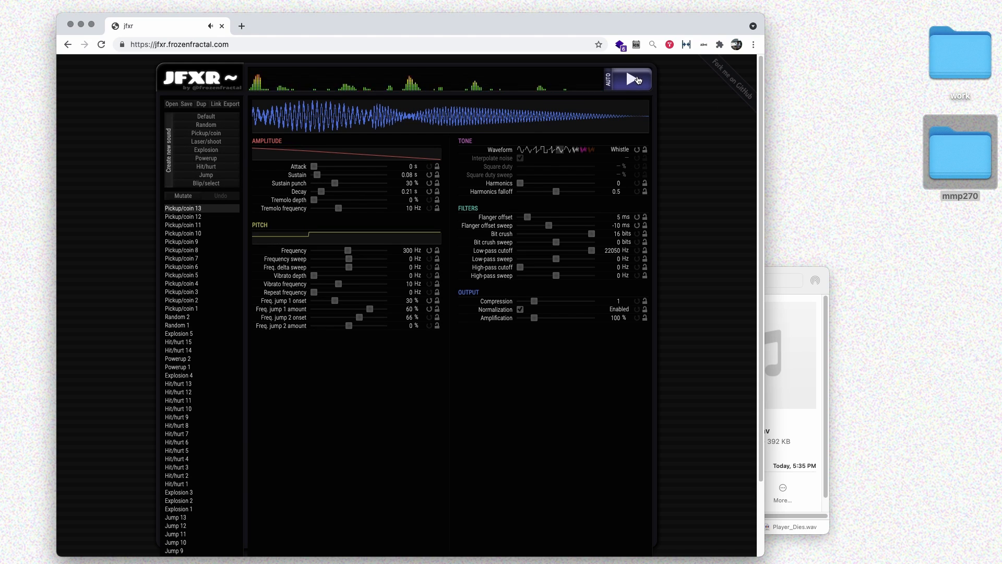
click(231, 104)
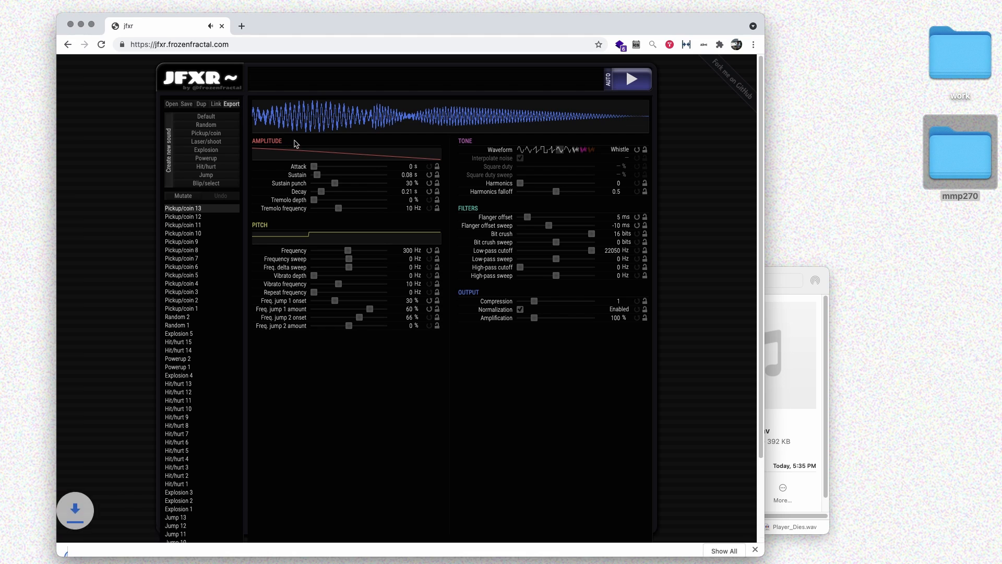
key(super+Tab)
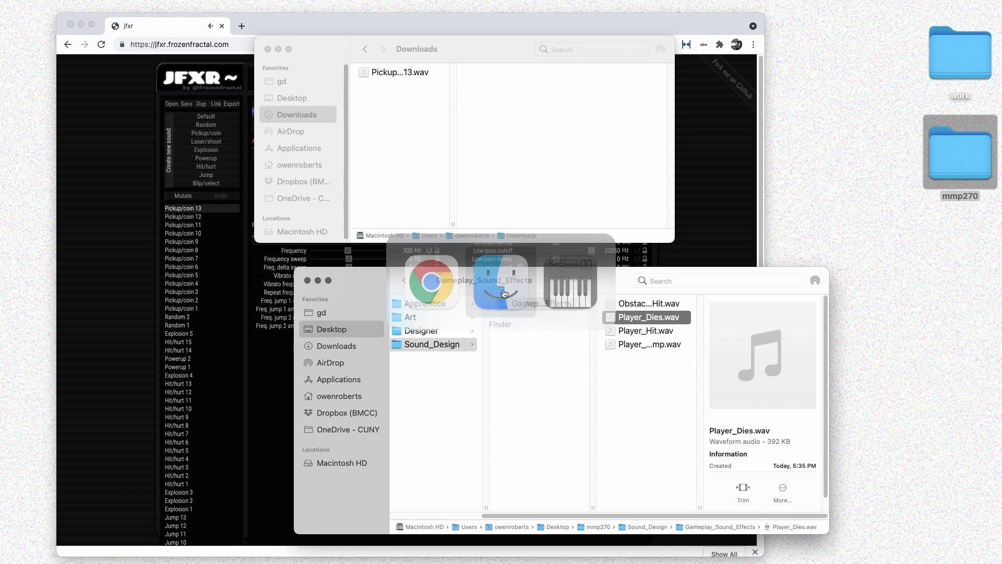
key(super+Tab)
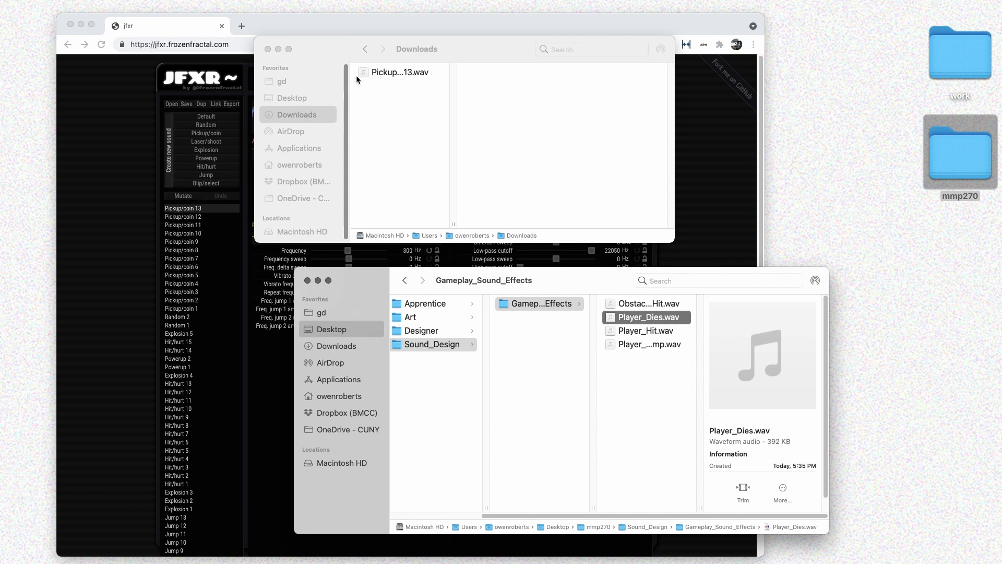
Rename the exported pickup sound in Downloads as Item_Collected.wav and move it into the Gameplay_Sound_Effects folder.
click(402, 81)
click(402, 78)
key(Return)
text(Player_Item)
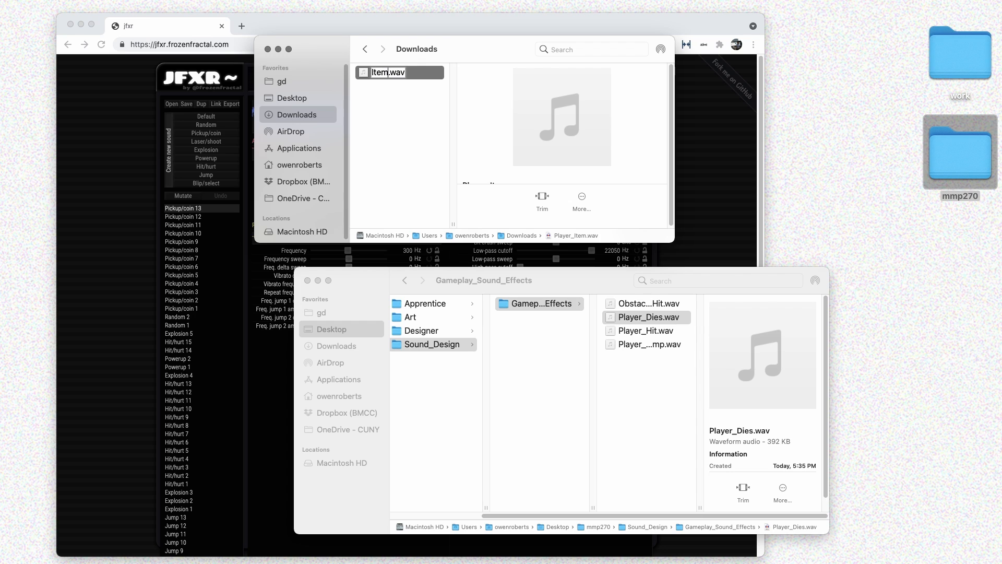
text(Collected)
key(Return)
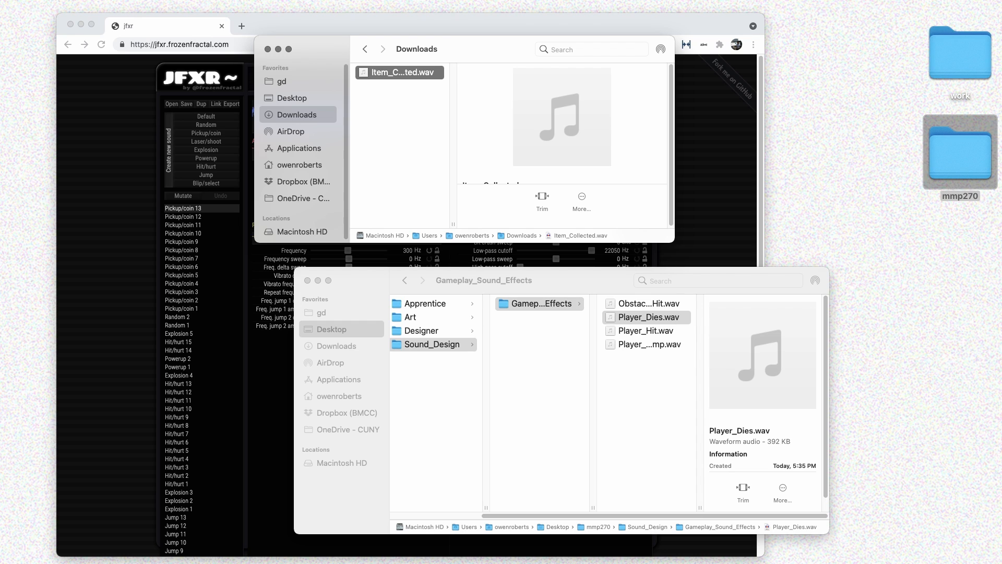
drag(403, 77, 670, 406)
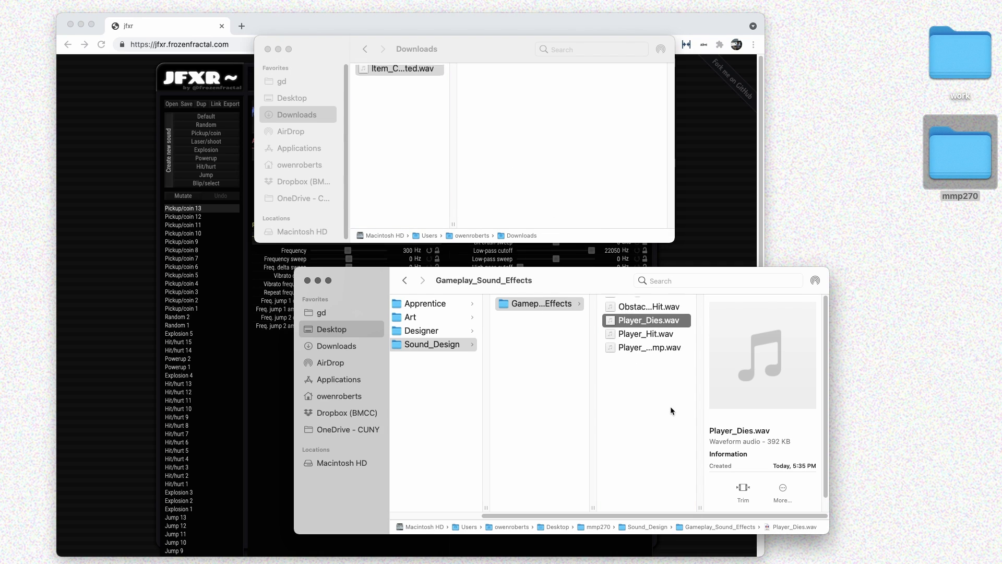
Switch back to Chrome and open freesound.org in a new tab.
key(super+Tab)
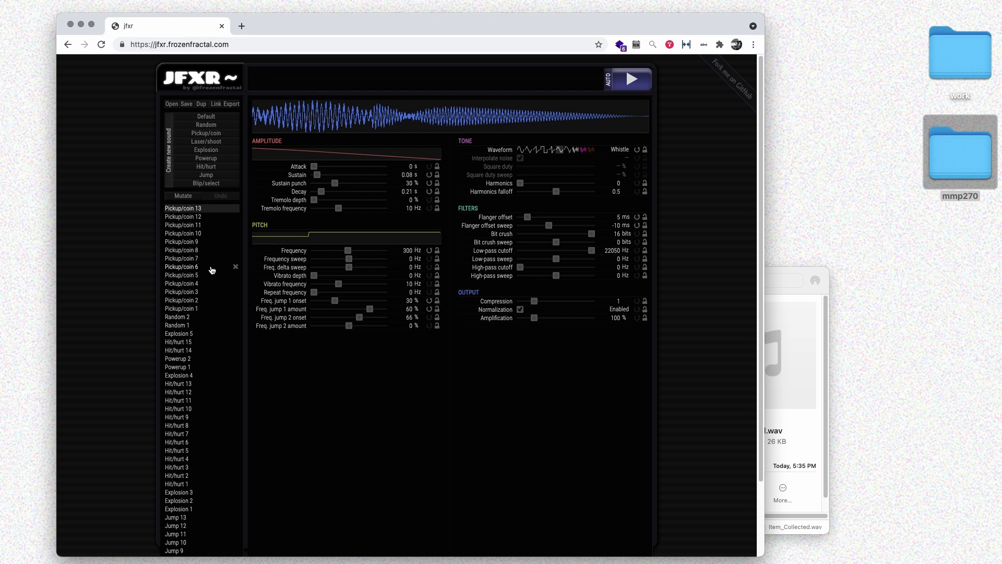
key(super+t)
text(free)
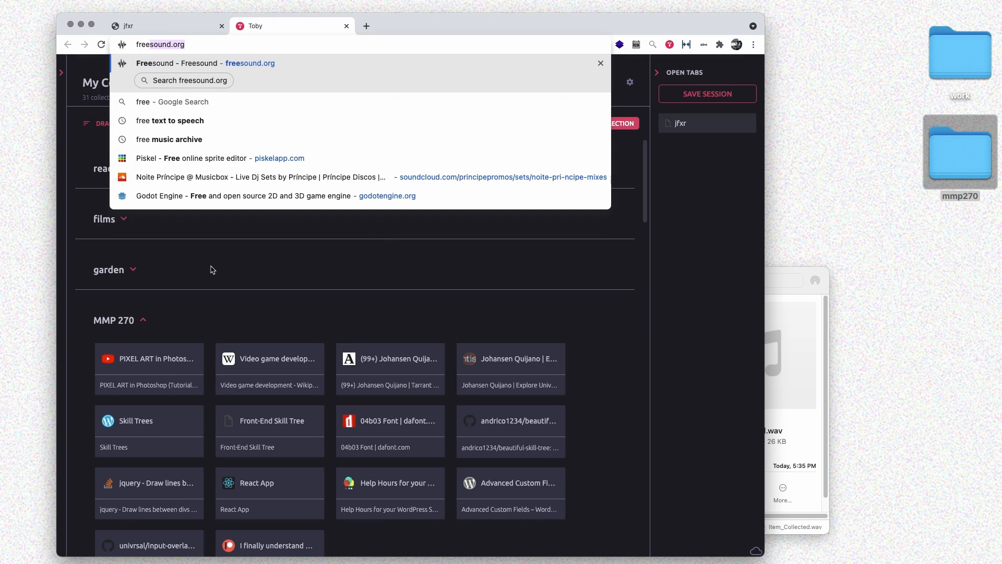
key(Return)
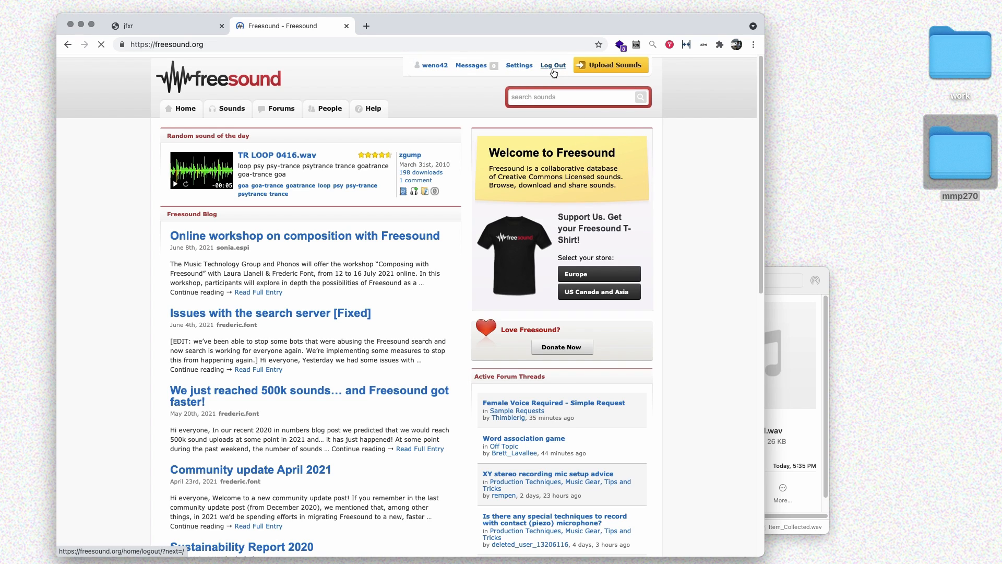
Search Freesound for "apple bite".
click(537, 99)
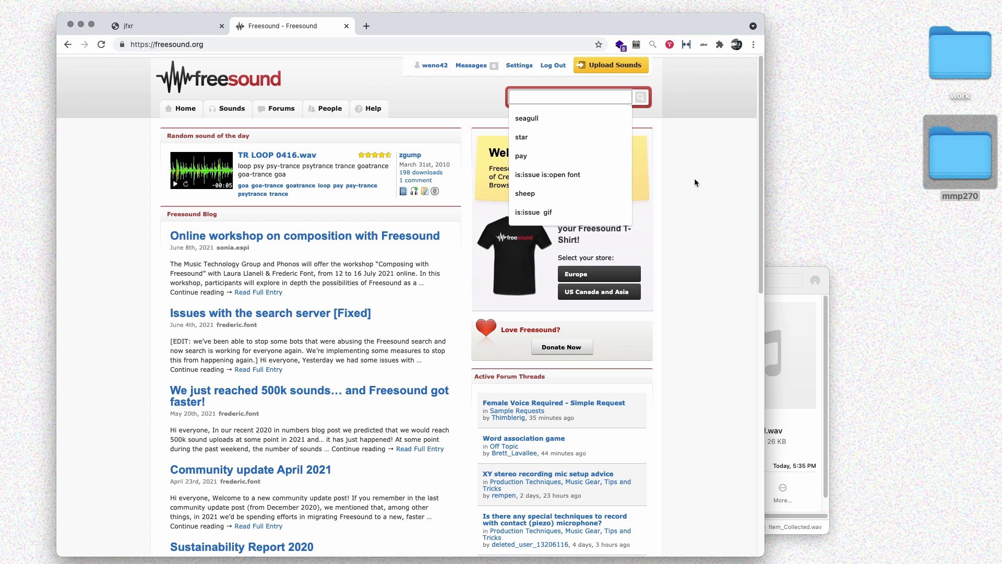
text(apple)
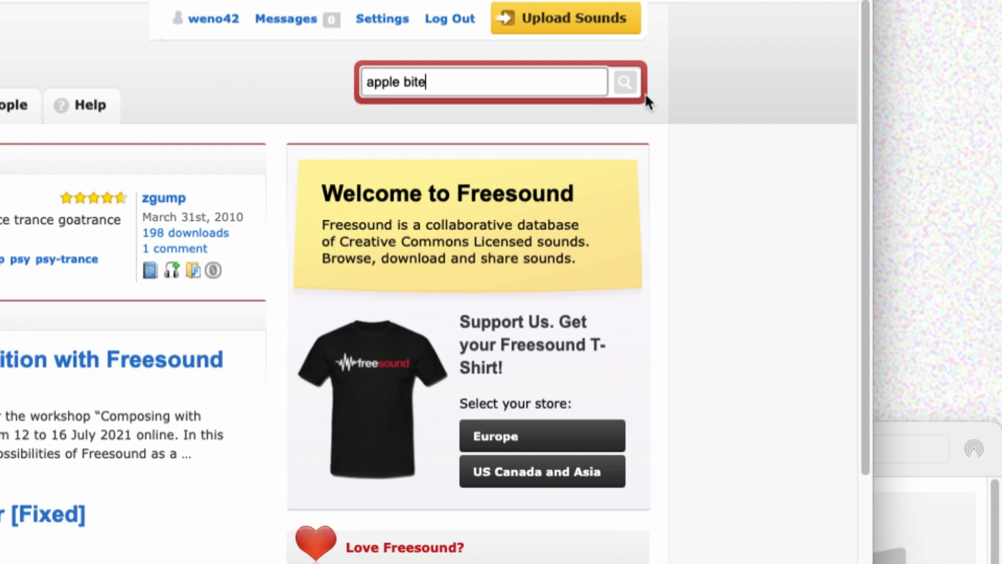
text( bite)
click(631, 83)
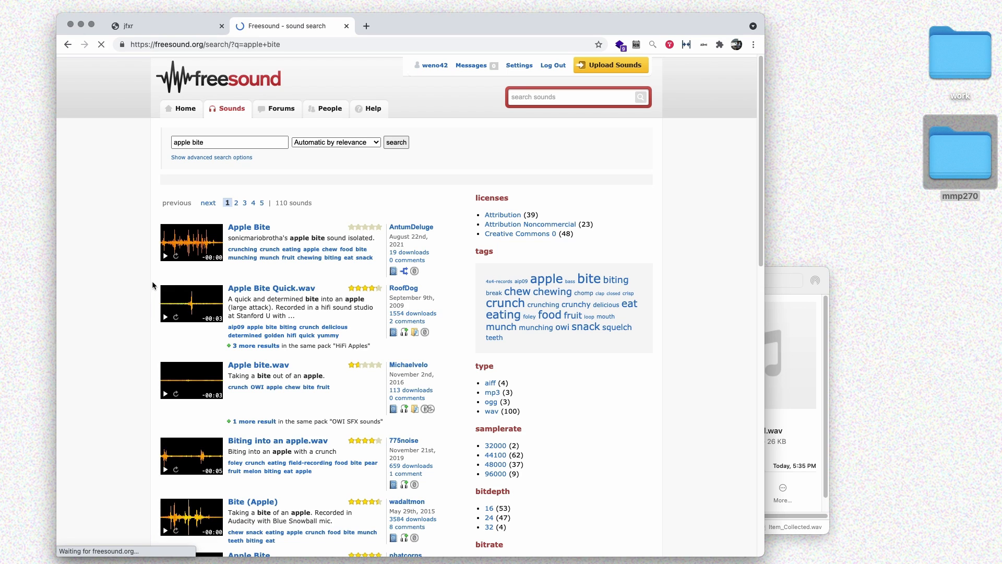
Preview the Apple Bite, Apple Bite Quick.wav and Biting into an apple.wav sounds in the search results.
click(165, 256)
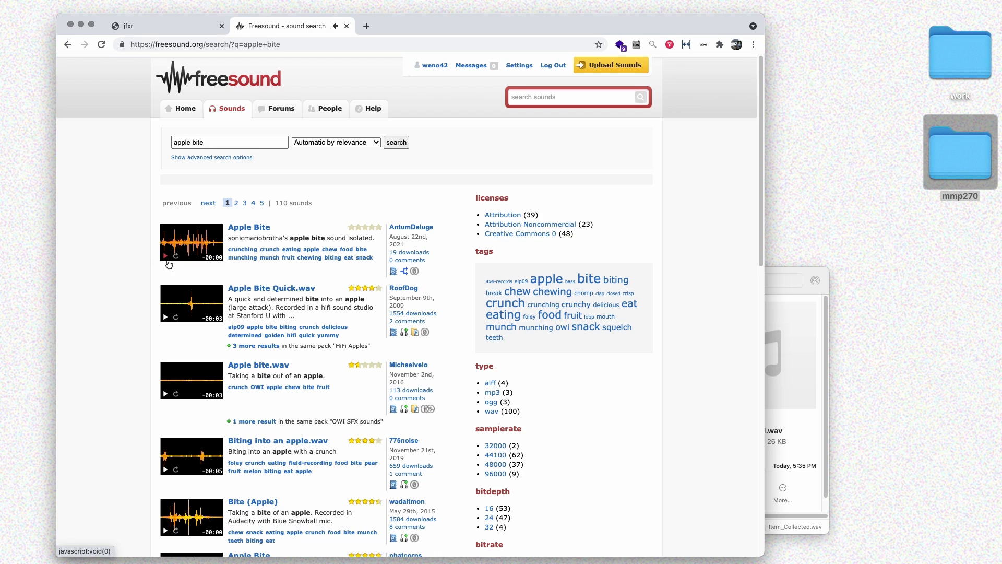
click(166, 258)
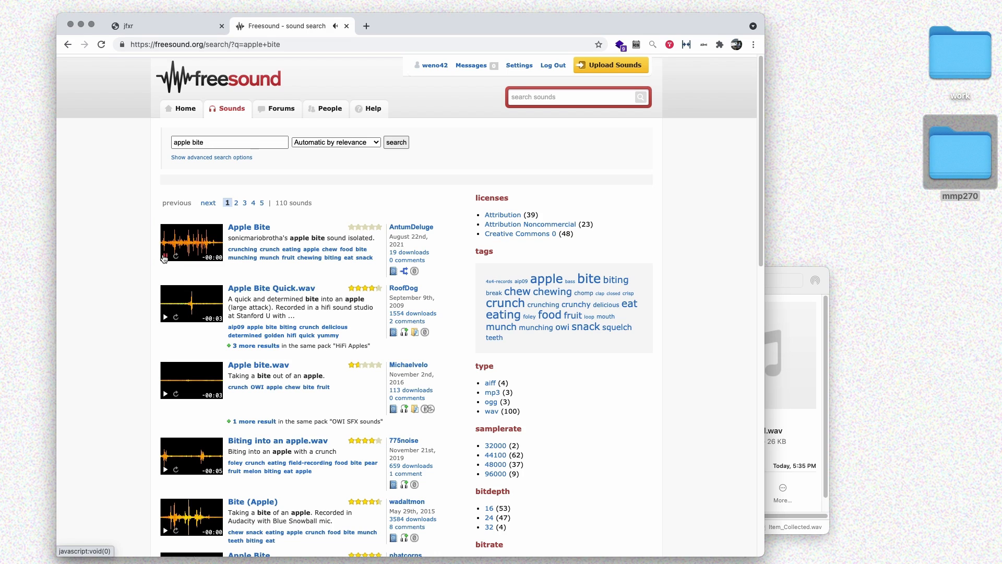
click(164, 317)
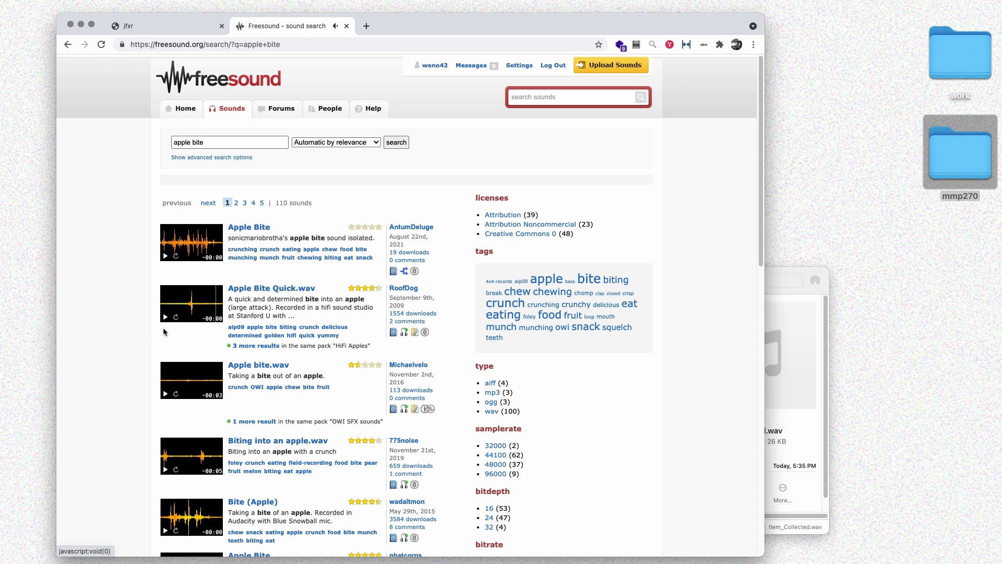
click(165, 469)
Download the Apple Bite sound from its Freesound page and copy the page's URL.
click(255, 228)
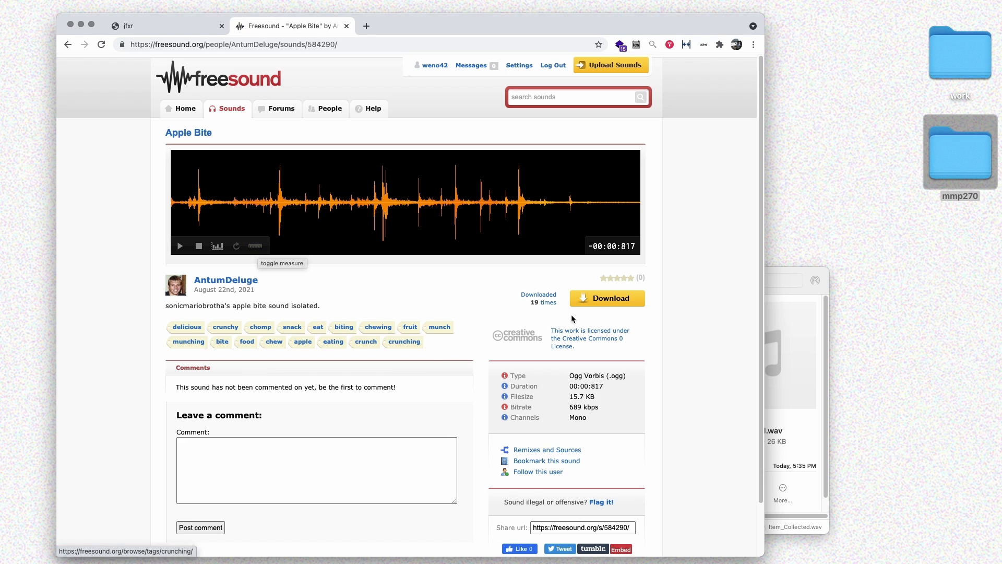
click(605, 298)
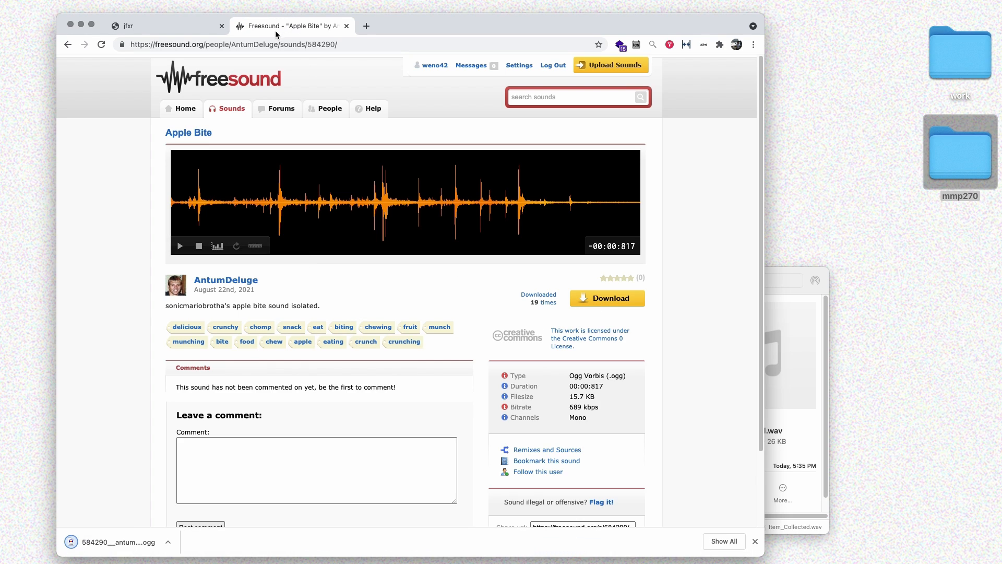
click(271, 44)
key(super+c)
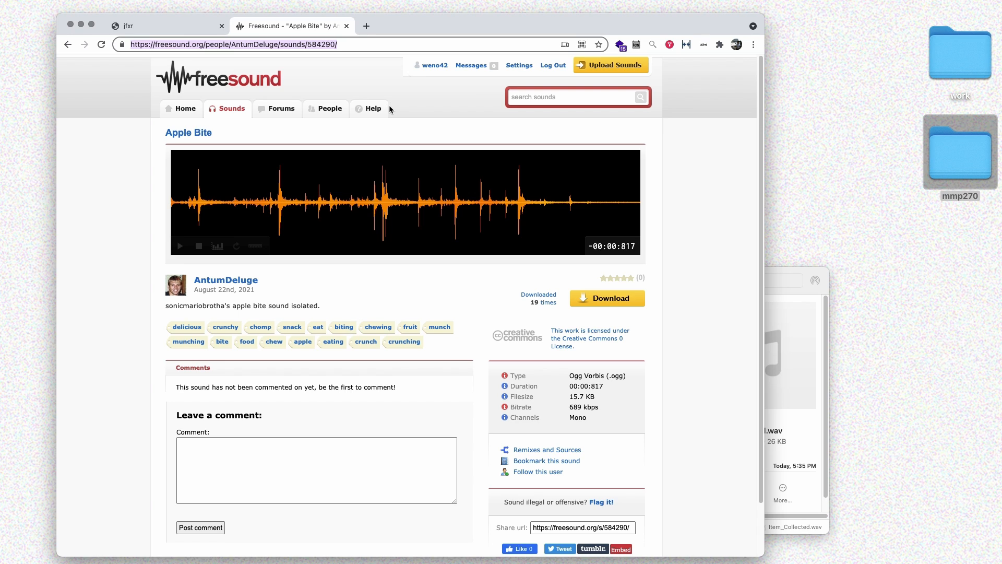
Create a plain-text document in TextEdit with the heading Resources and paste the copied Freesound URL below it.
key(super+Tab)
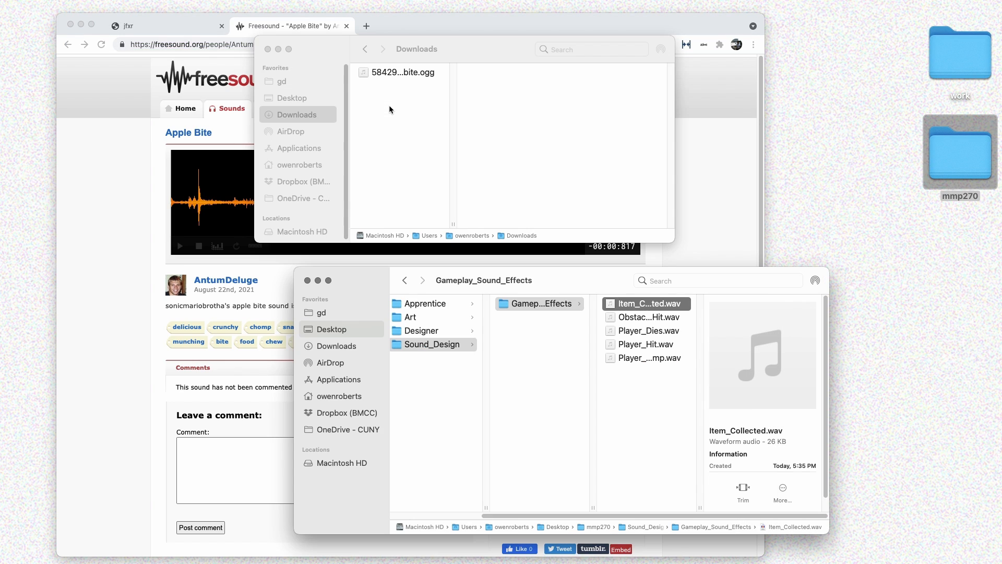
key(super+space)
text(tex)
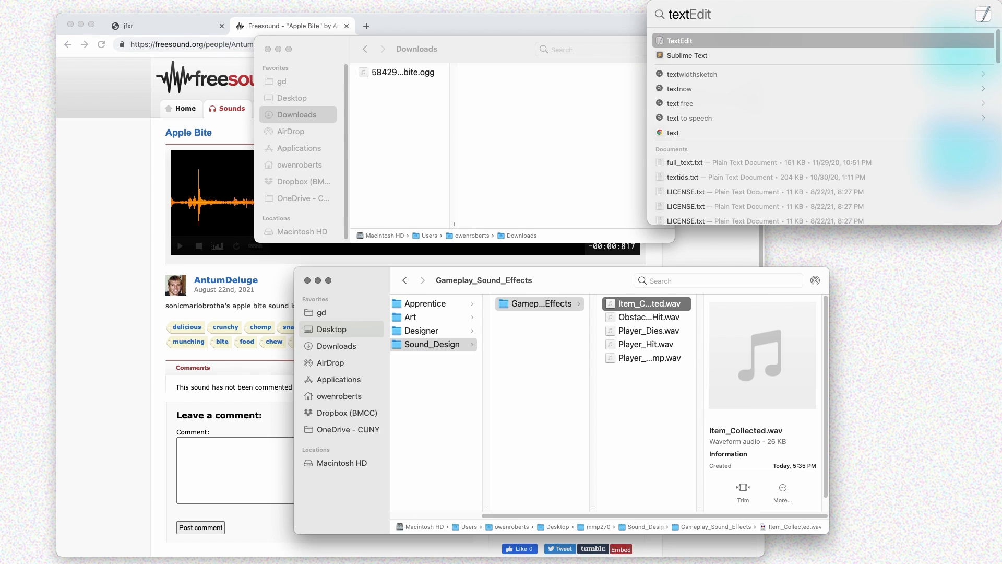
key(Return)
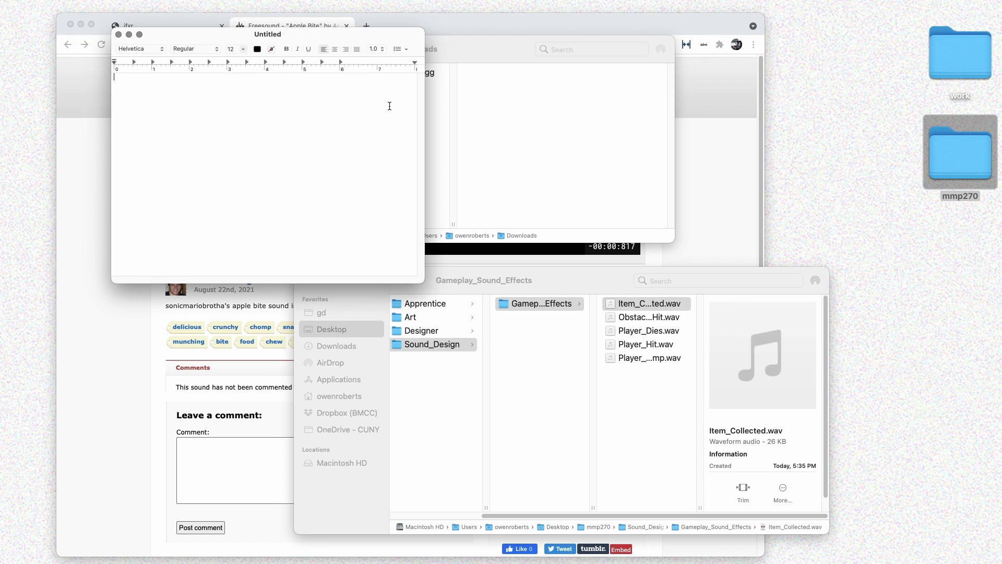
key(super+shift+t)
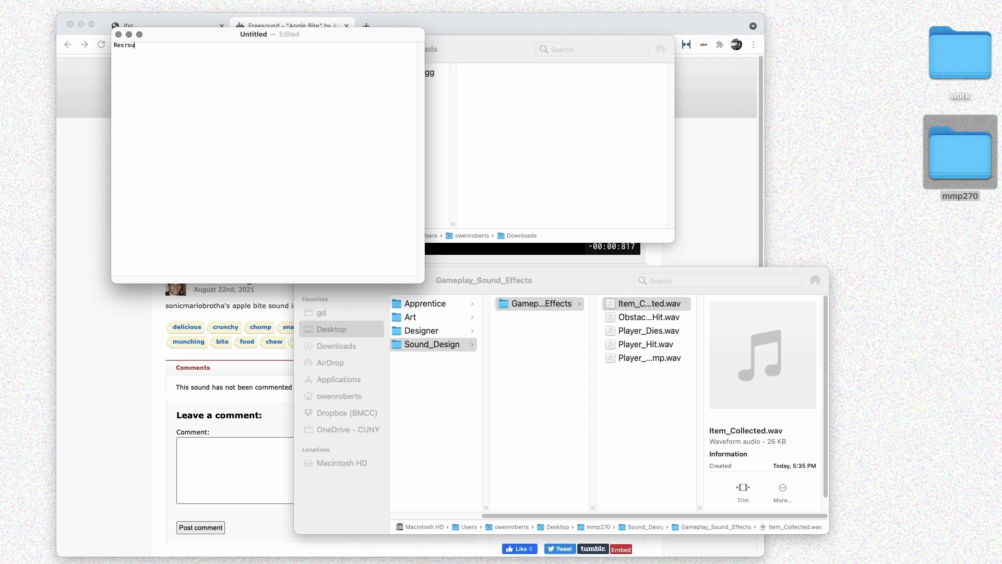
key(Return)
key(super+v)
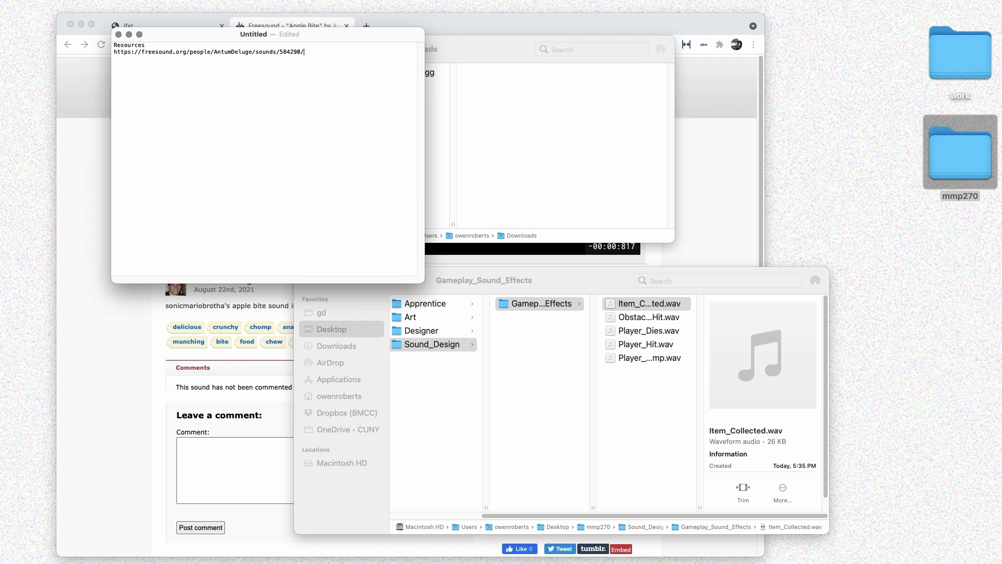
Save the text document as resources.txt in Desktop > mmp270 > Sound_Design > Gameplay_Sound_Effects and quit TextEdit.
key(super+s)
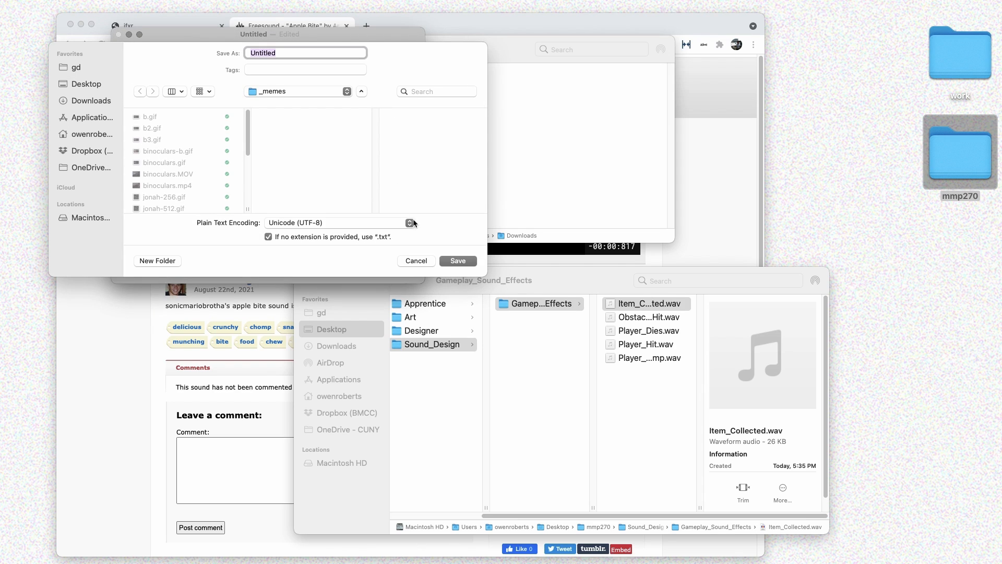
click(75, 85)
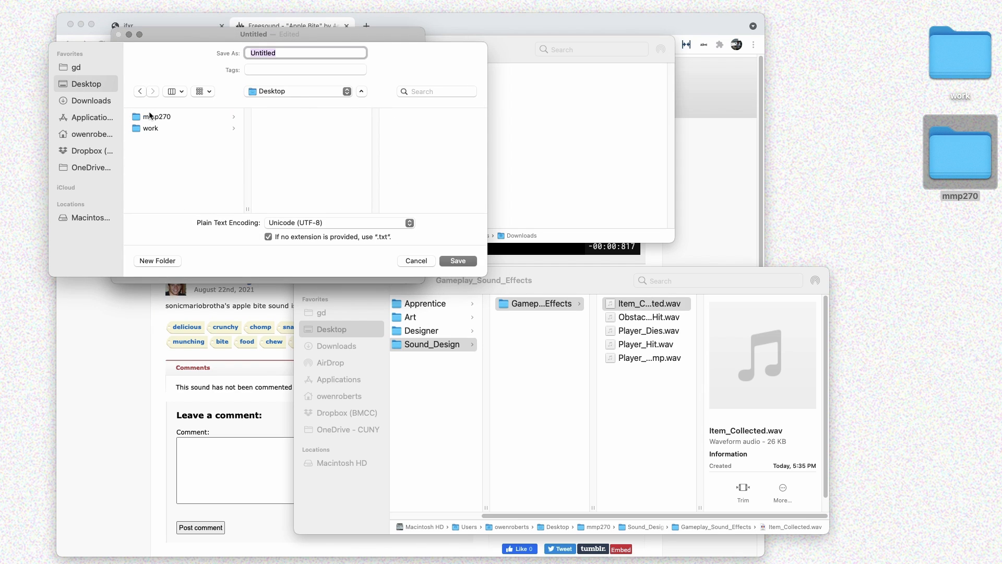
click(156, 116)
click(296, 151)
click(409, 117)
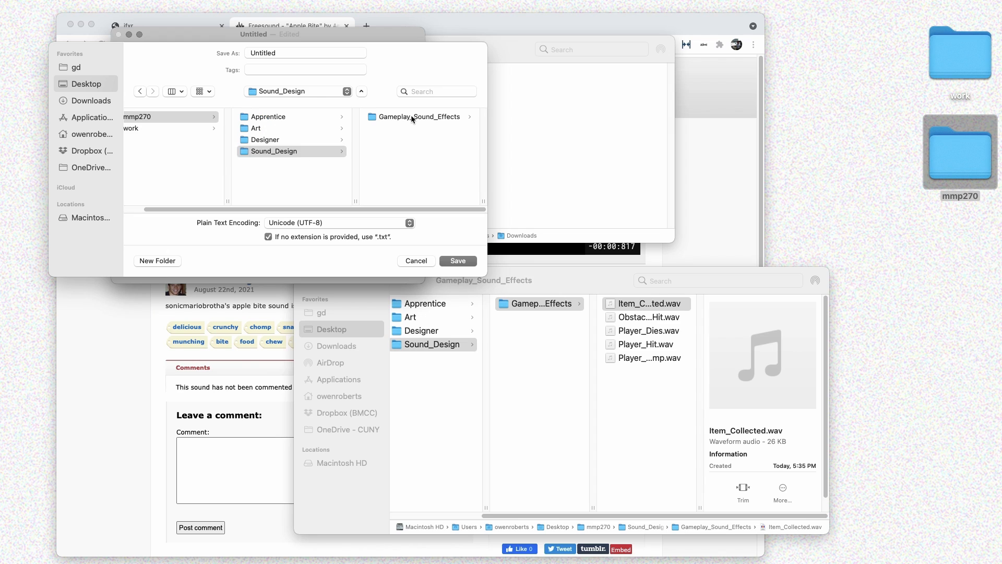
click(293, 53)
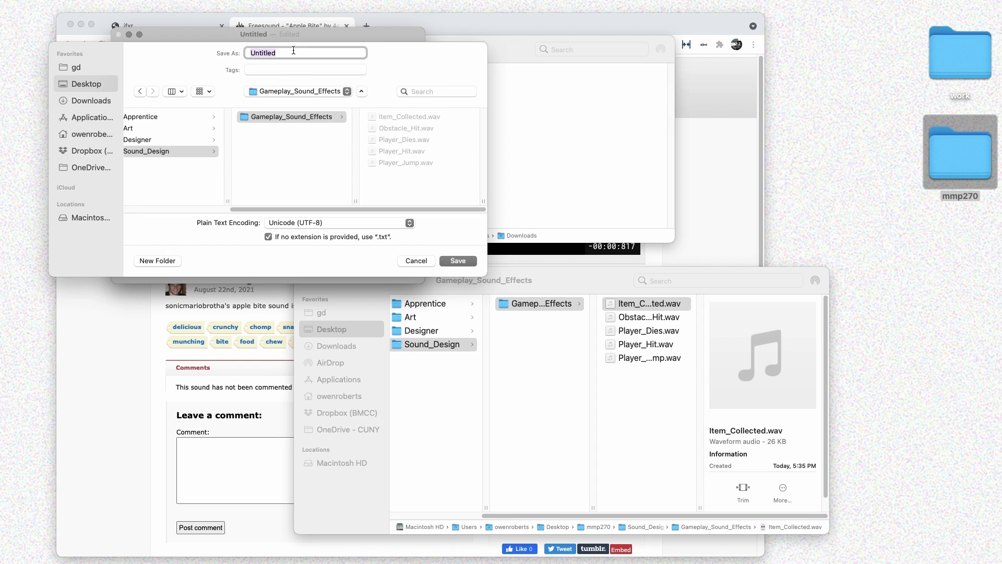
text(rso)
key(BackSpace)
key(BackSpace)
text(esources.txt)
key(Return)
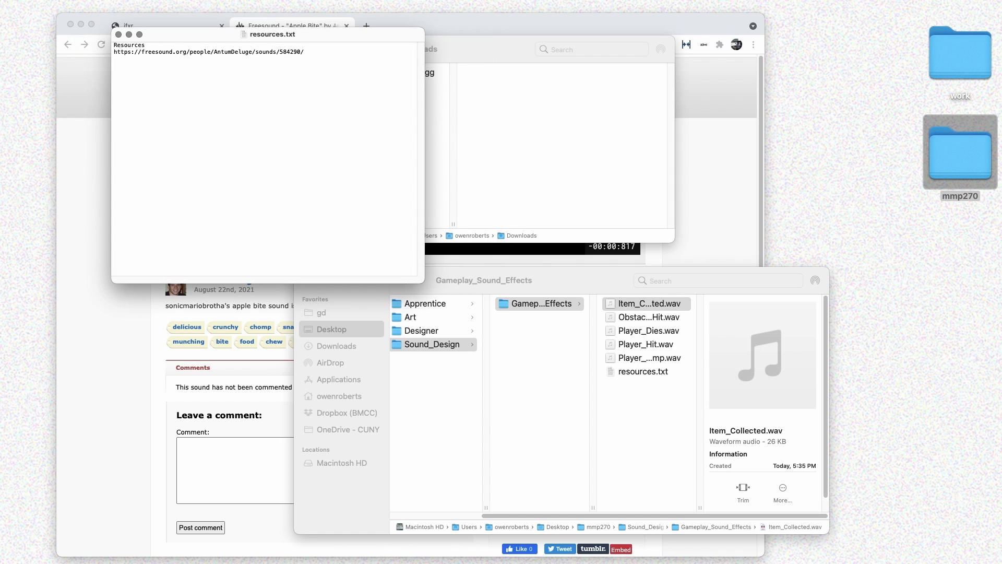
key(super+q)
Preview the downloaded apple bite .ogg file in Finder's Downloads folder and move it into Gameplay_Sound_Effects.
click(384, 75)
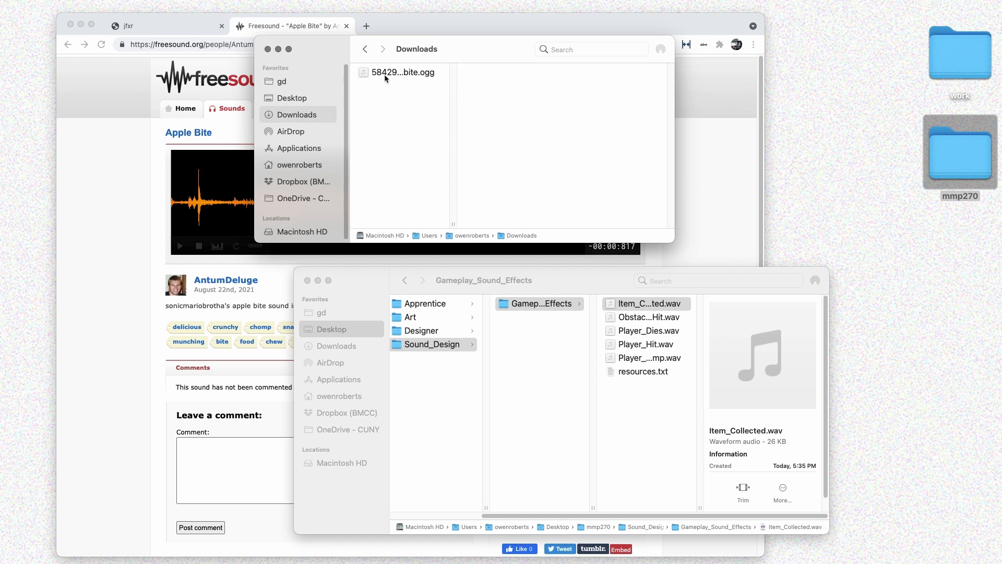
click(384, 74)
key(space)
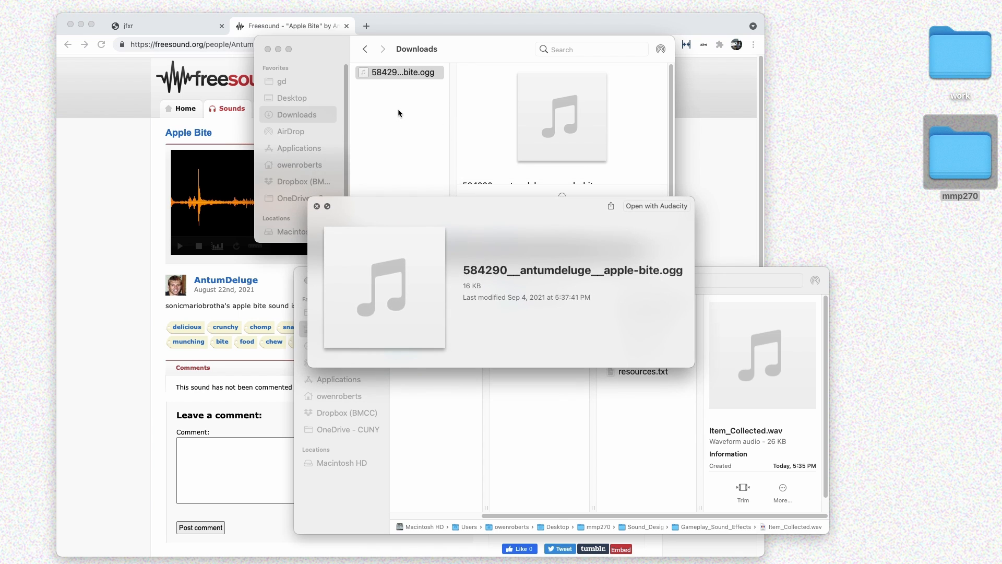
key(space)
drag(396, 73, 660, 397)
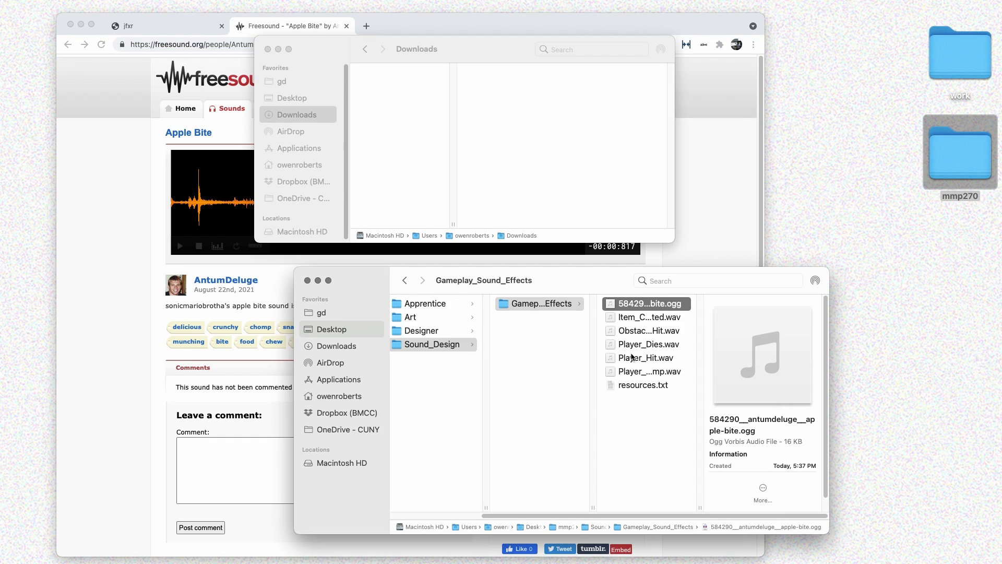
Rename the apple bite sound file as Item_Apple, keeping its .ogg extension.
key(Return)
text(Aplle)
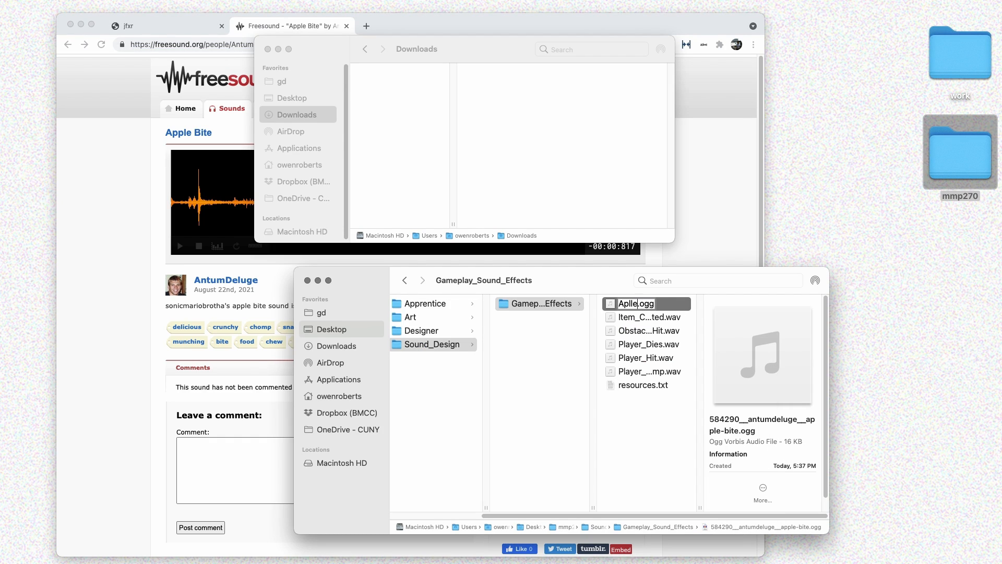
key(BackSpace)
key(BackSpace)
key(BackSpace)
key(BackSpace)
key(BackSpace)
text(Item_Apple)
key(Return)
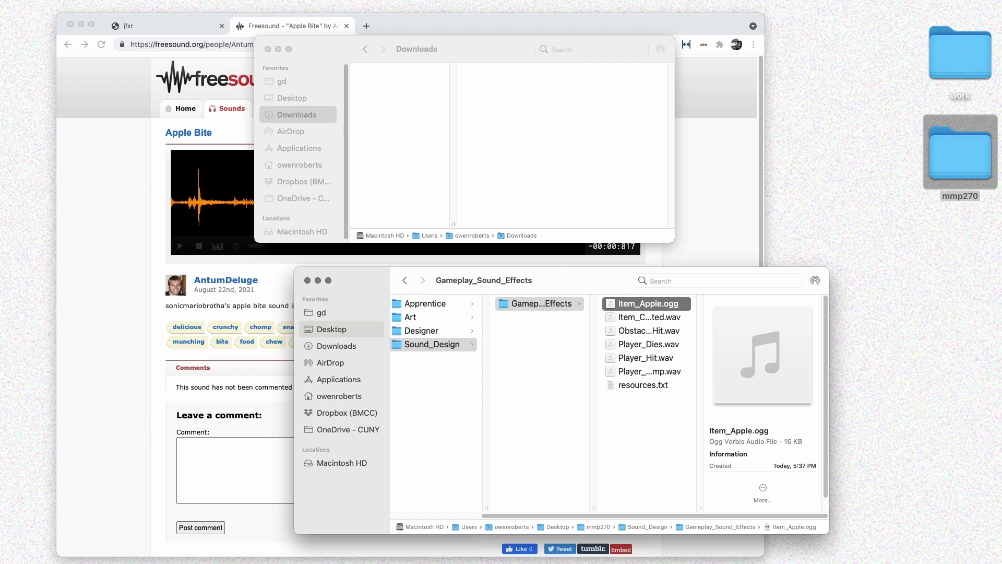
Close the Freesound page, generate seven Powerup sounds in JFXR, replay the last one and export it.
key(super+Tab)
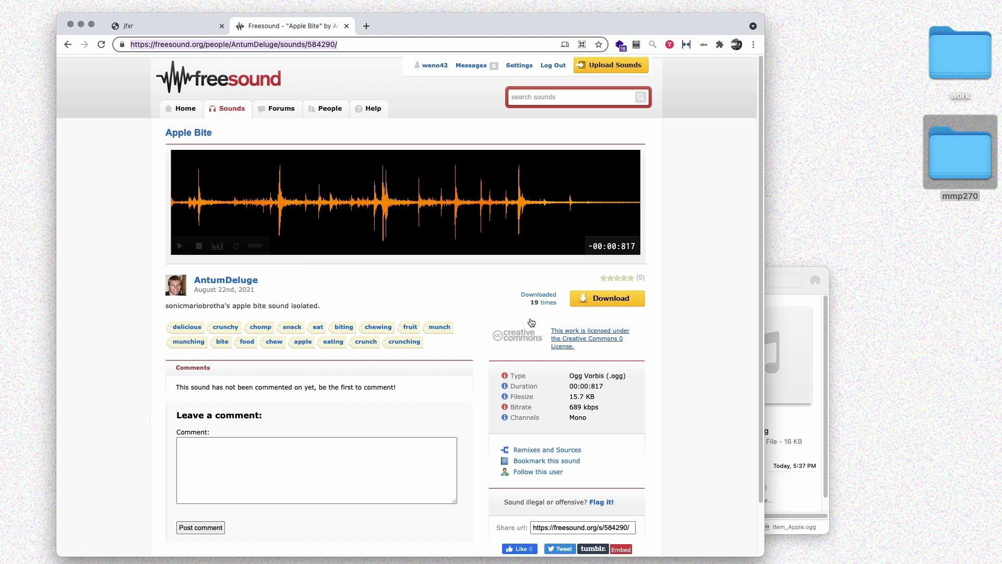
click(346, 26)
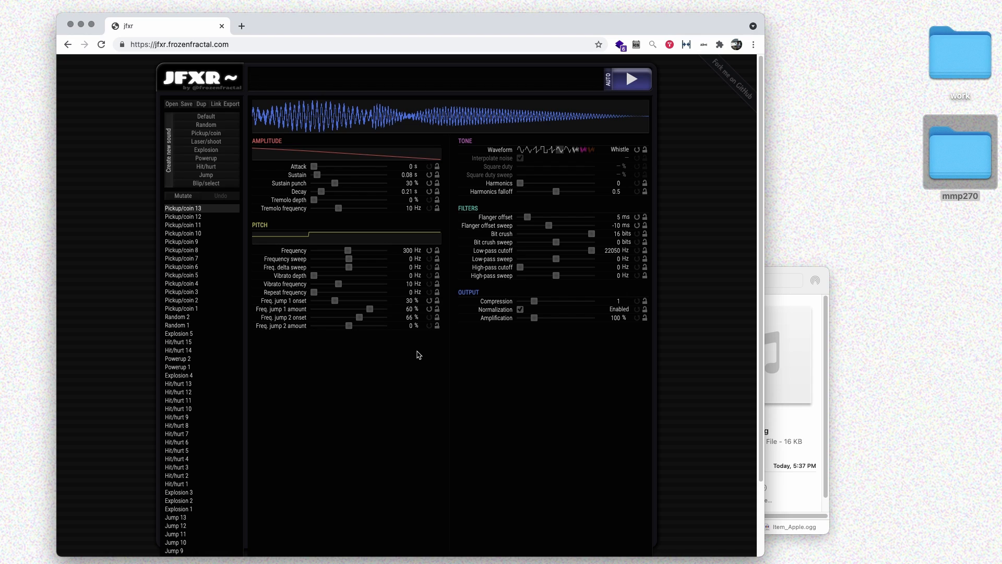
click(216, 159)
click(216, 159)
click(216, 159)
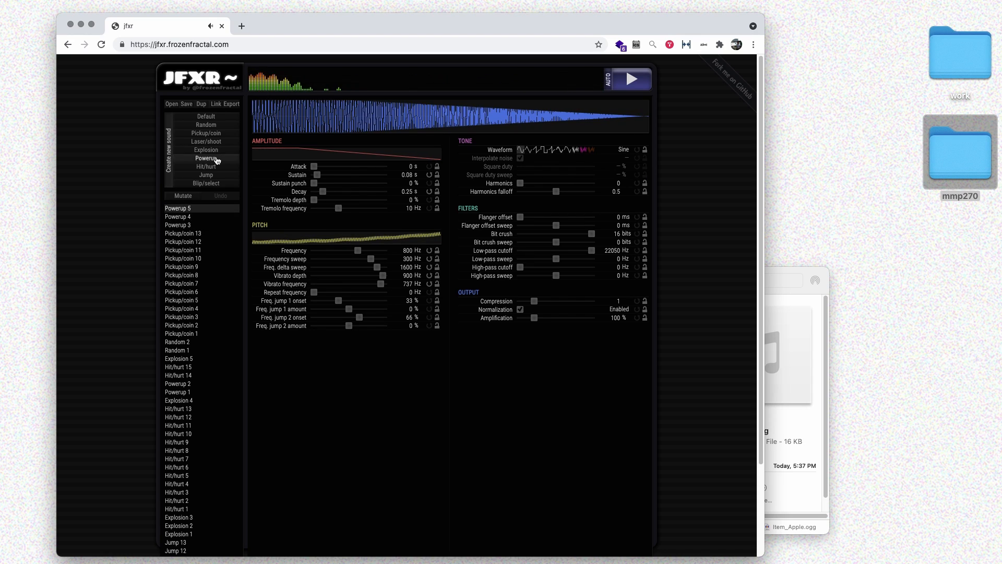
click(213, 160)
click(211, 160)
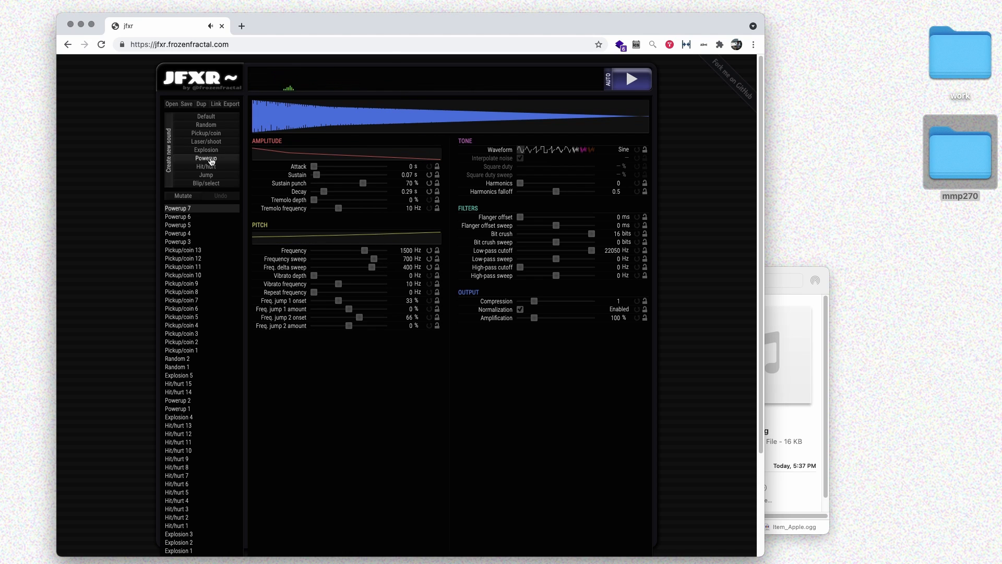
click(211, 159)
click(212, 159)
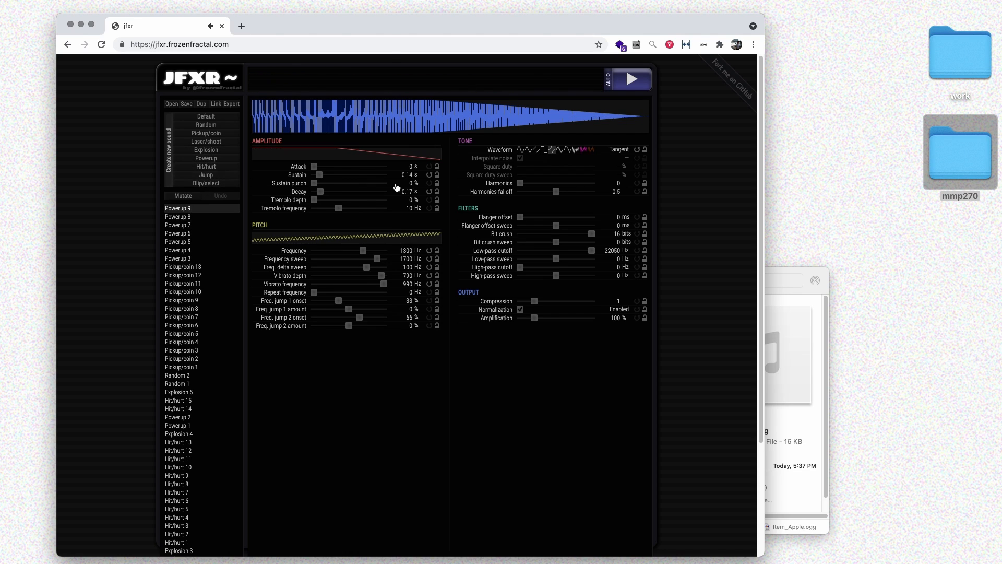
click(627, 78)
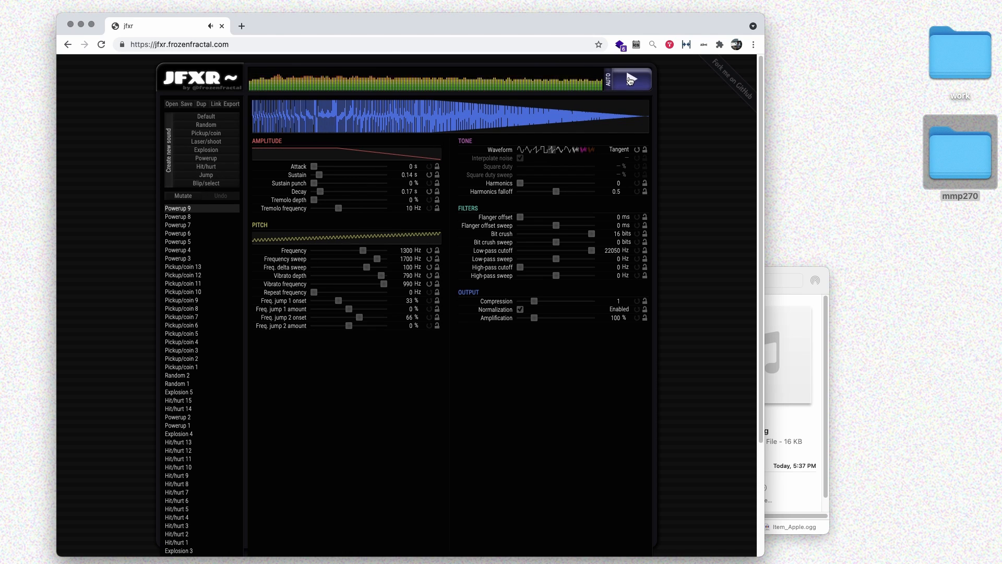
click(231, 104)
Switch to Finder, rename Powerup 9.wav in Downloads as Item_Life and move it into Gameplay_Sound_Effects.
key(super+Tab)
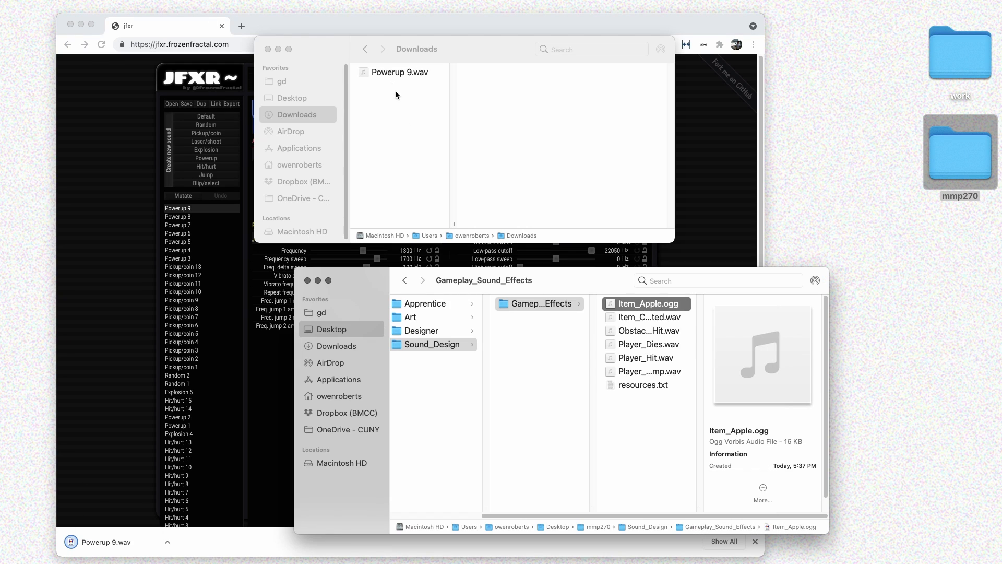
click(390, 77)
click(389, 77)
key(Return)
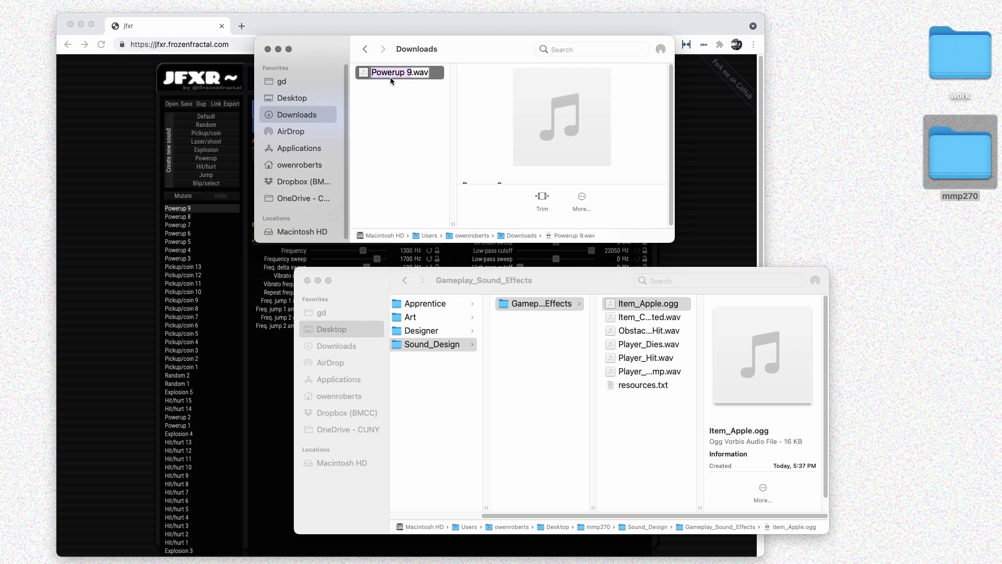
text(Item_Life)
key(Return)
drag(379, 72, 633, 425)
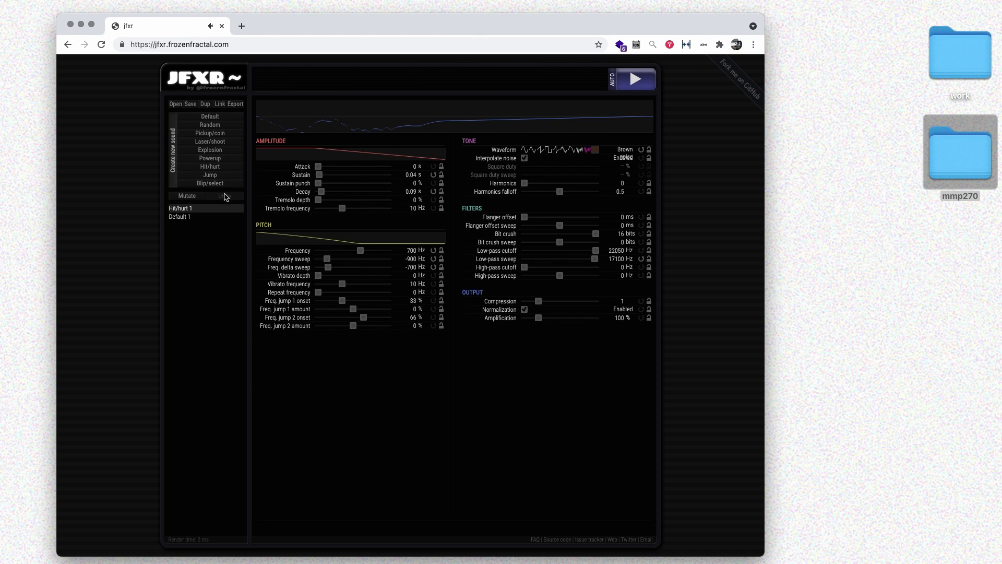
Replay the Hit/hurt 1 sound, raise its frequency to about 1284 Hz and export it.
click(642, 87)
click(641, 83)
click(642, 83)
drag(360, 250, 368, 254)
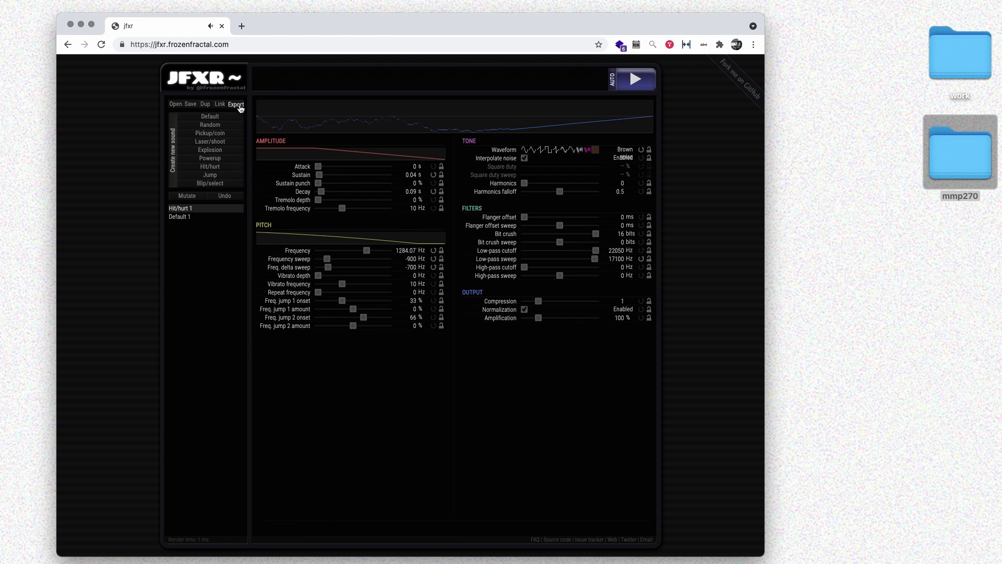
click(235, 104)
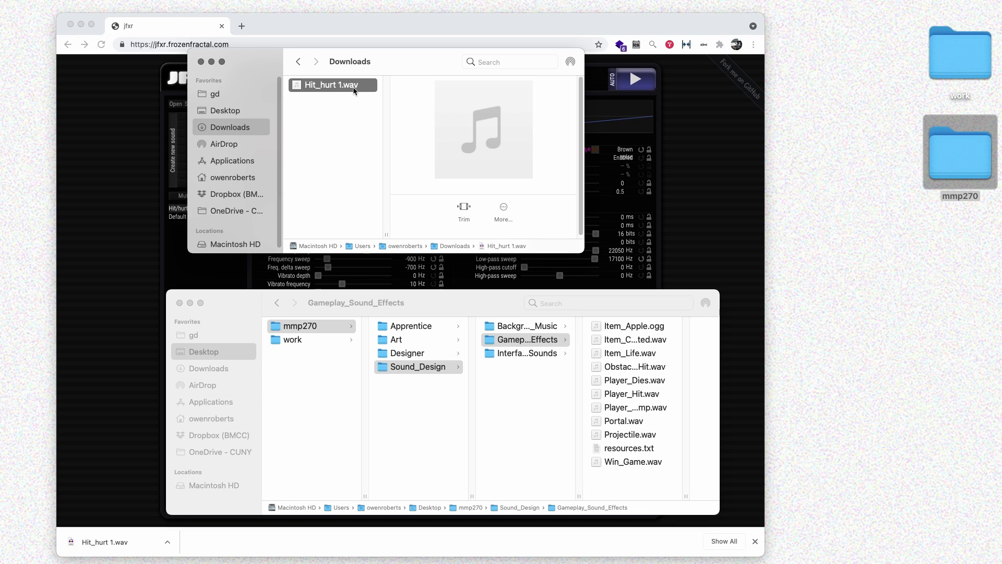
Rename Hit_hurt 1.wav in Downloads as Player_HitGround and move it into Gameplay_Sound_Effects.
key(Return)
text(Player)
text(_HitGr)
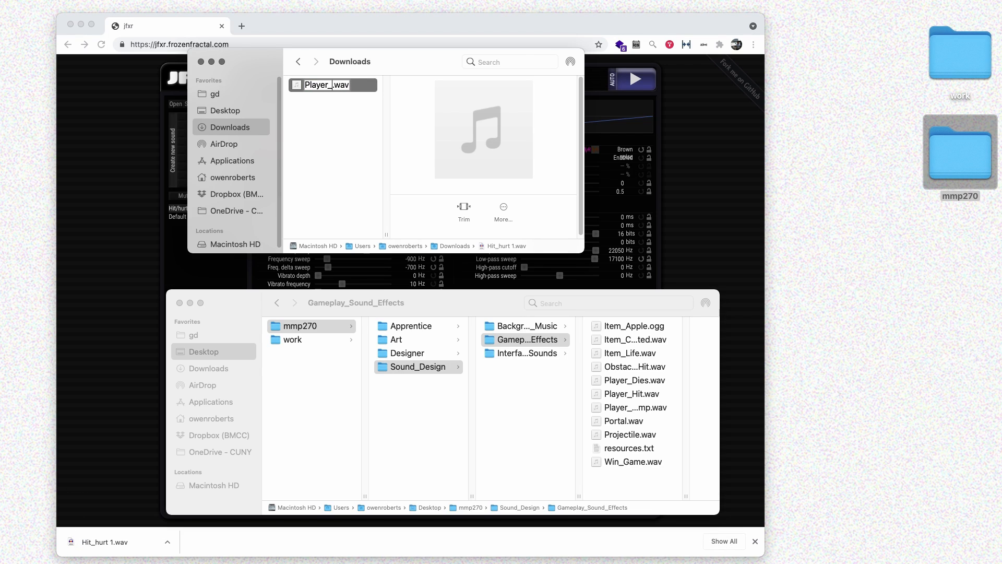
text(ound)
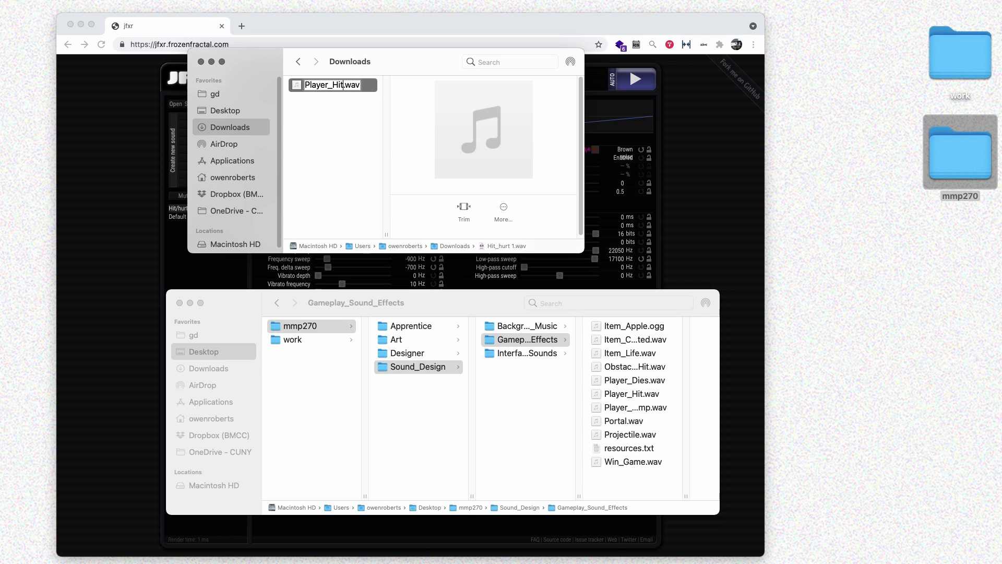
key(Return)
drag(409, 303, 488, 280)
drag(329, 86, 601, 464)
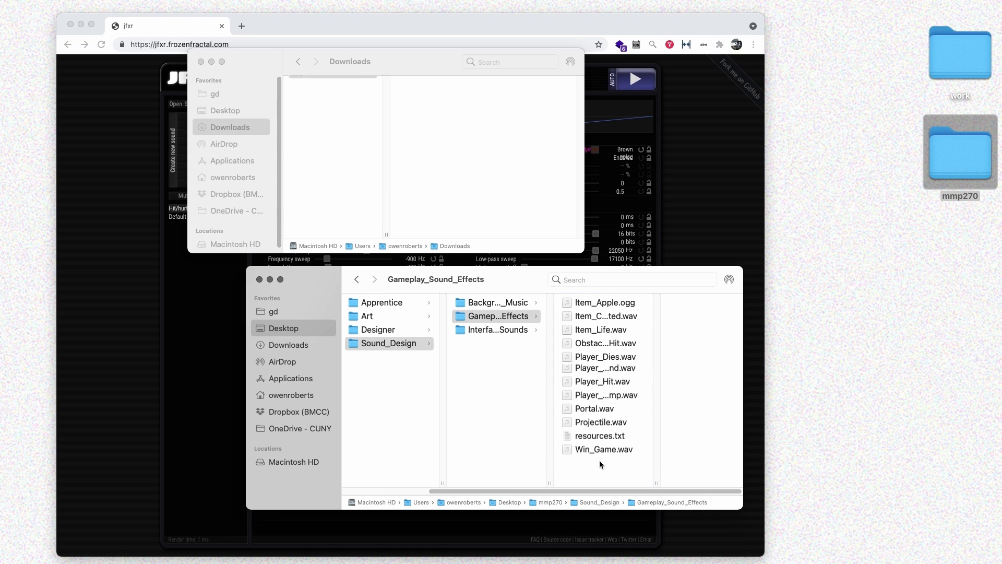
Switch to JFXR and generate one Blip/select, one Jump, one Hit/hurt and one Powerup sound.
click(337, 186)
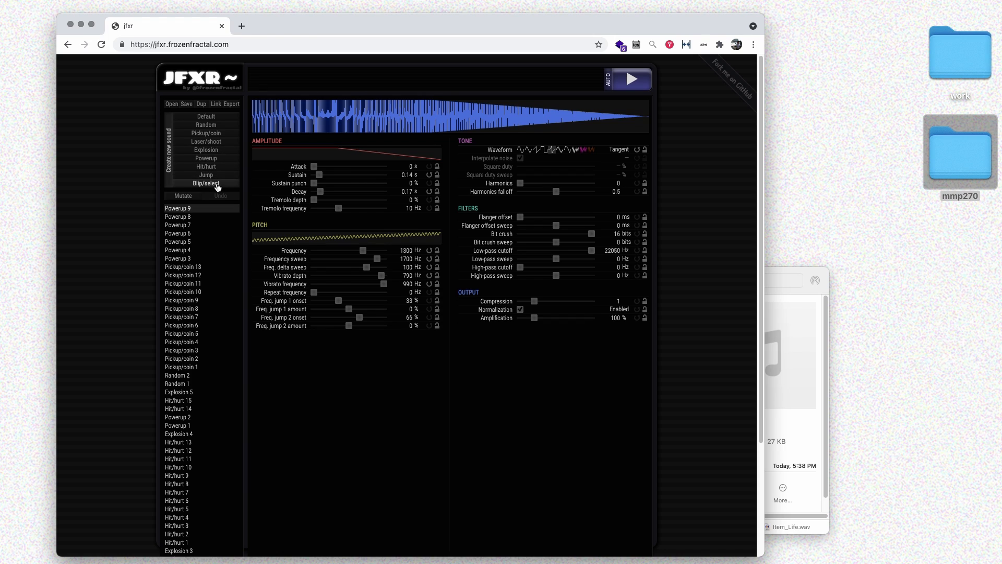
click(217, 185)
click(217, 175)
click(217, 166)
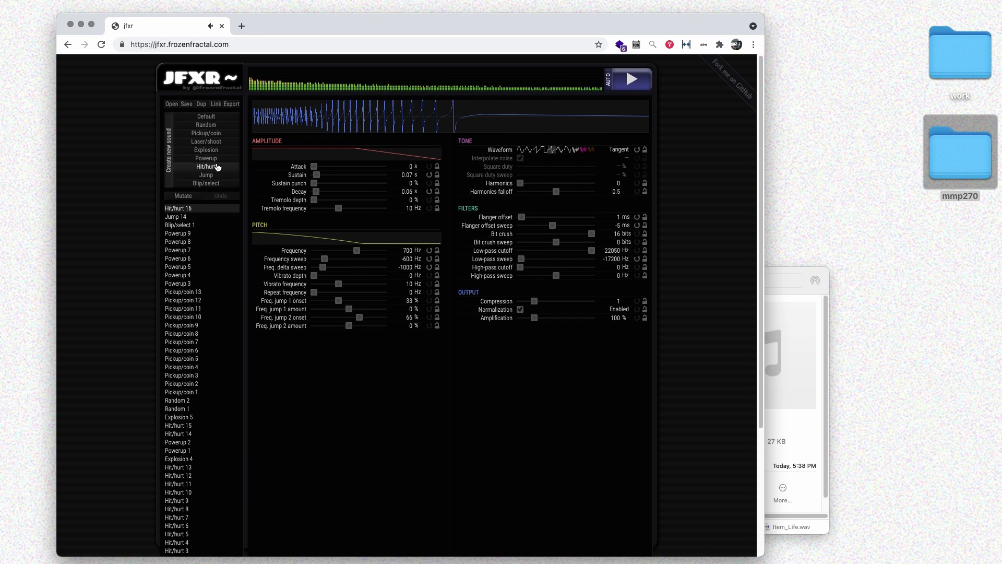
click(219, 159)
Set the Powerup sound's attack to about 0.268 s, sustain to about 0.782 s and waveform to Tangent, and export it.
click(323, 166)
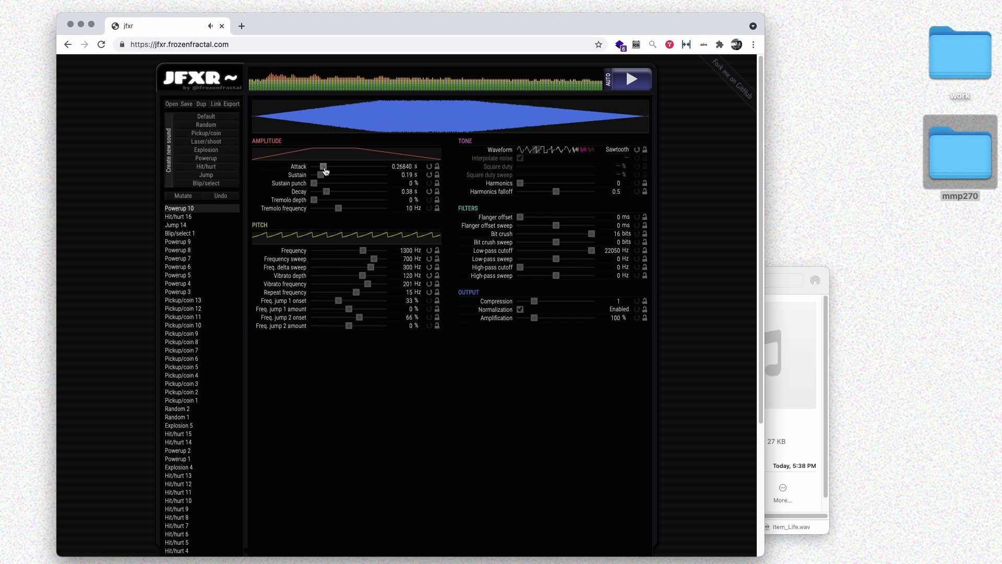
click(336, 174)
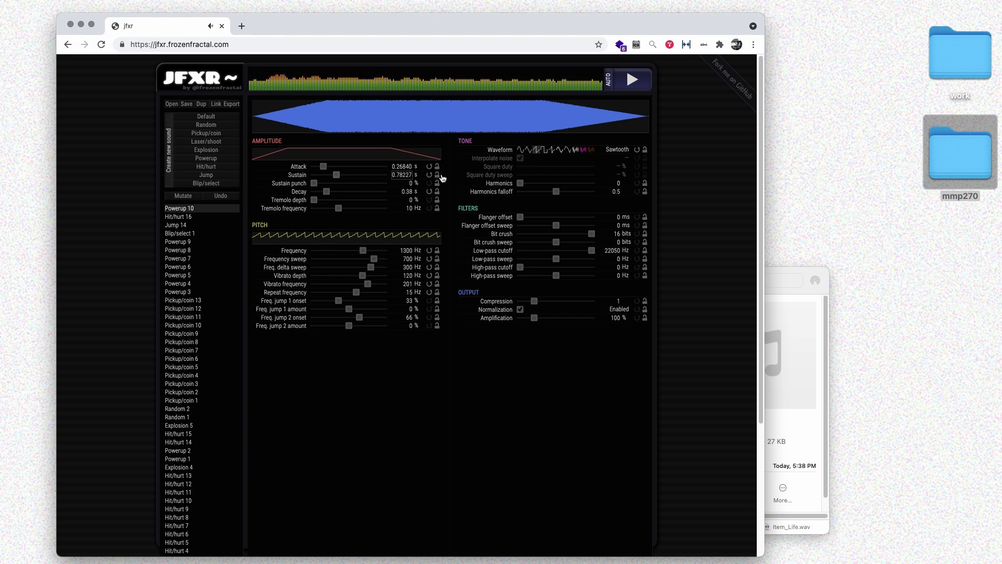
click(552, 149)
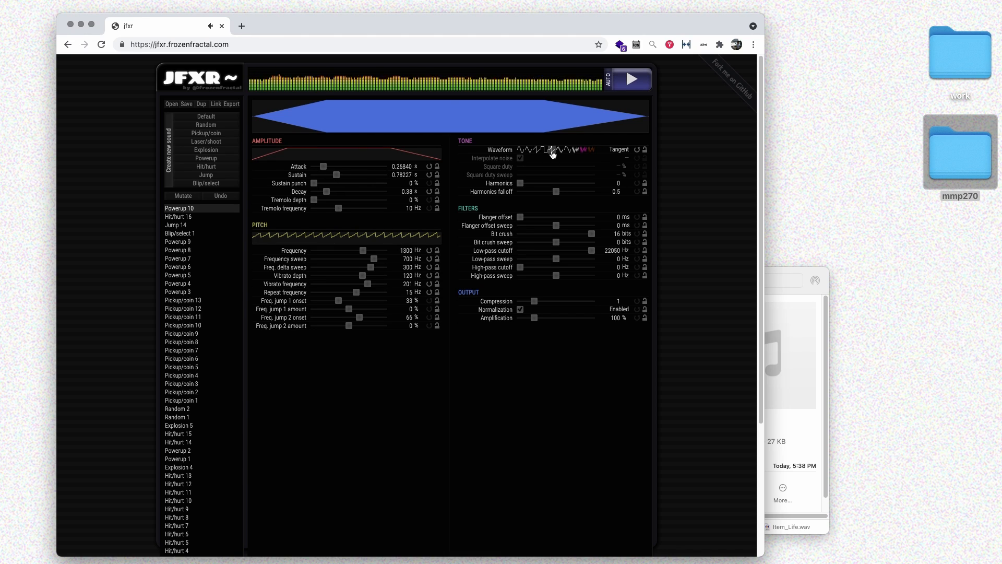
click(233, 105)
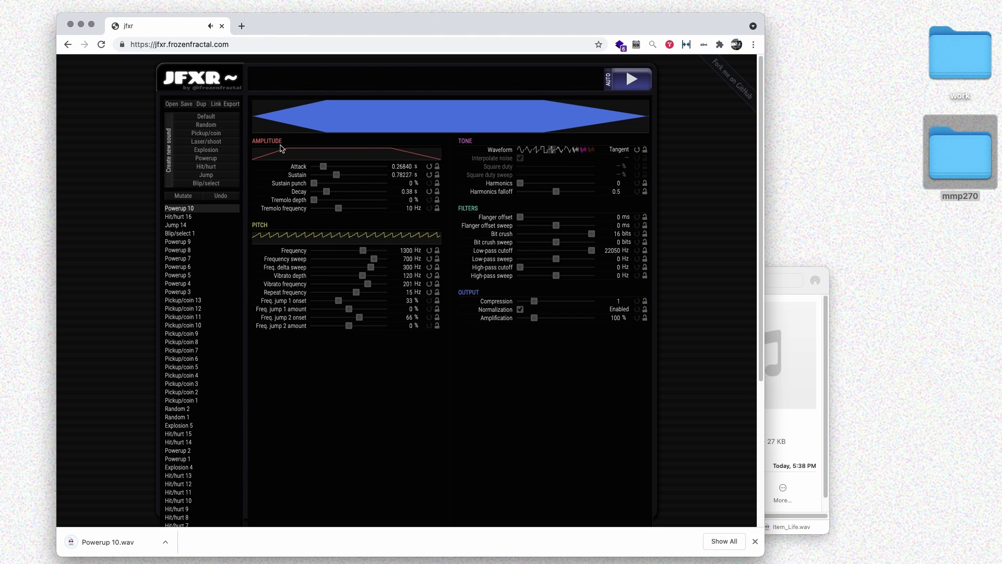
Switch to Finder, rename Powerup 10.wav in Downloads as Portal and move it into Gameplay_Sound_Effects.
key(super+Tab)
click(399, 72)
click(399, 72)
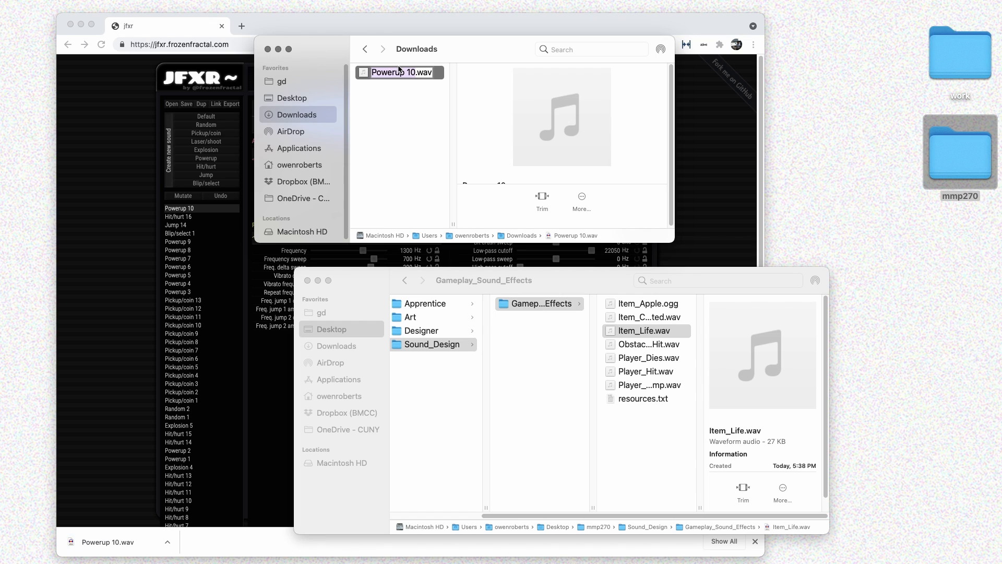
text(Portal)
key(Return)
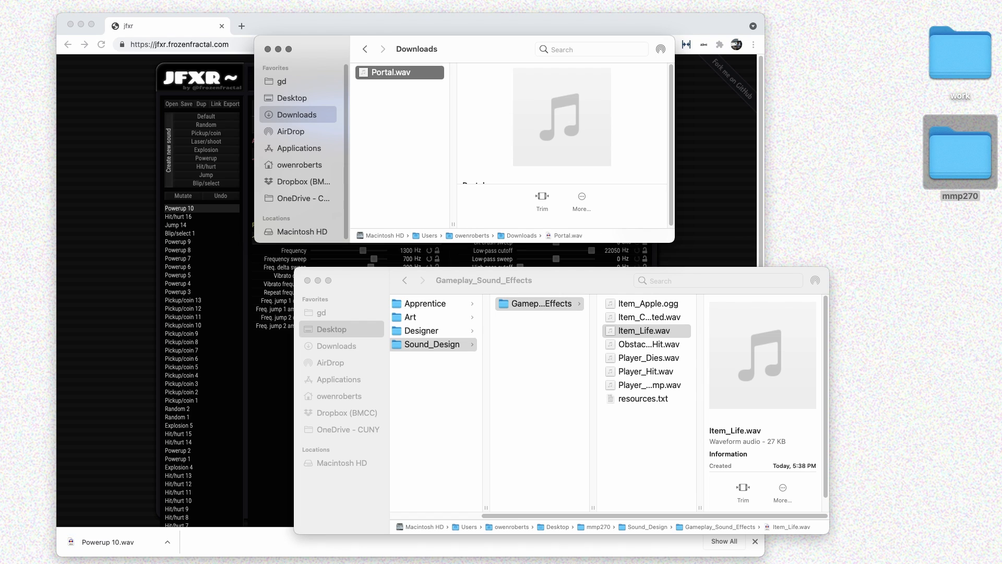
drag(391, 72, 647, 434)
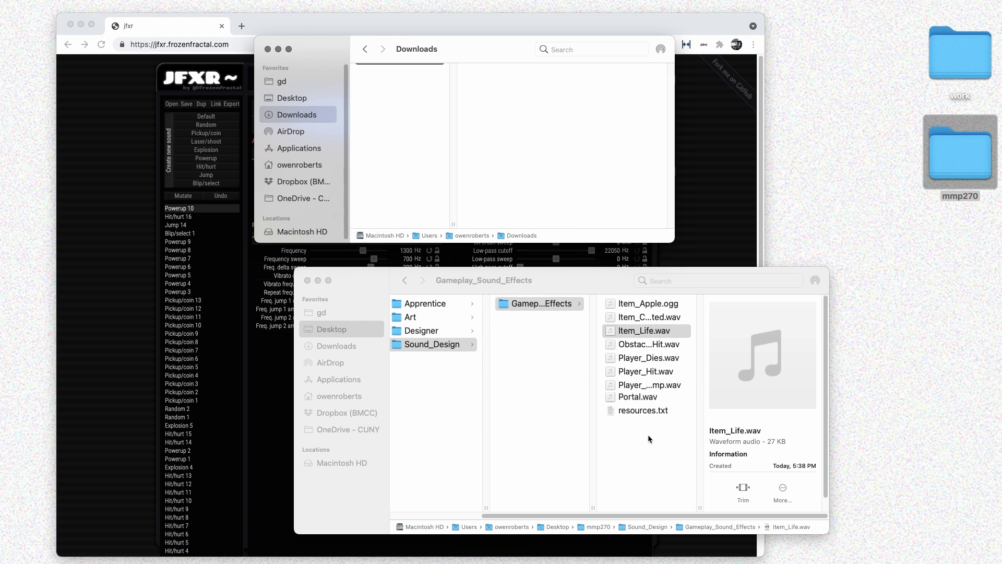
Switch to JFXR and generate five Laser/shoot sounds.
key(super+Tab)
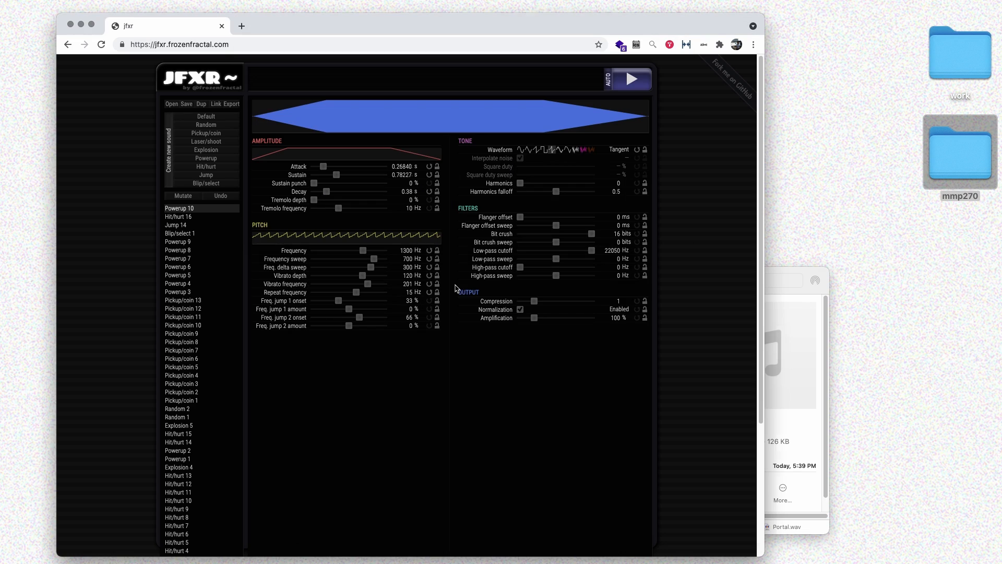
click(204, 144)
click(204, 146)
click(205, 145)
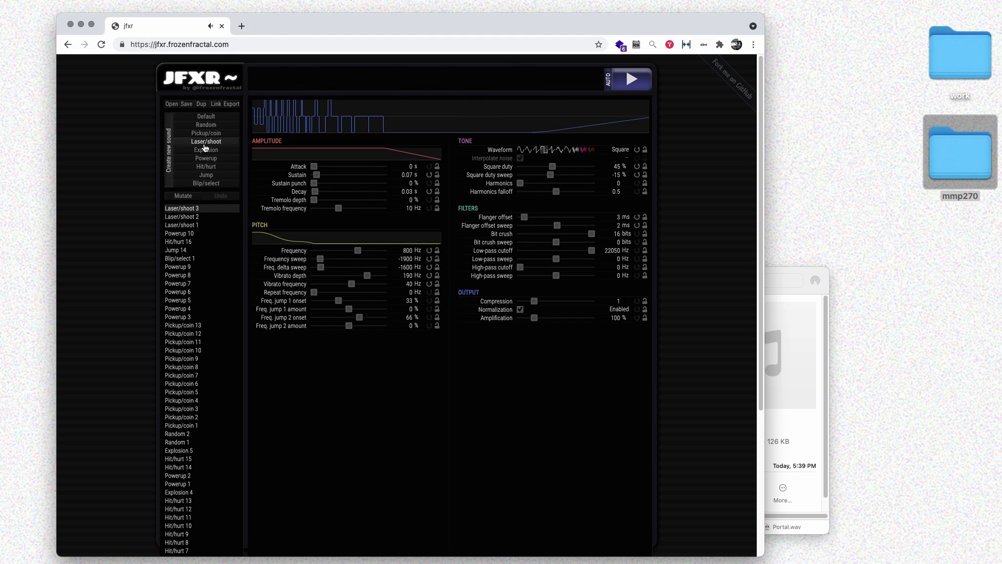
click(204, 145)
click(205, 145)
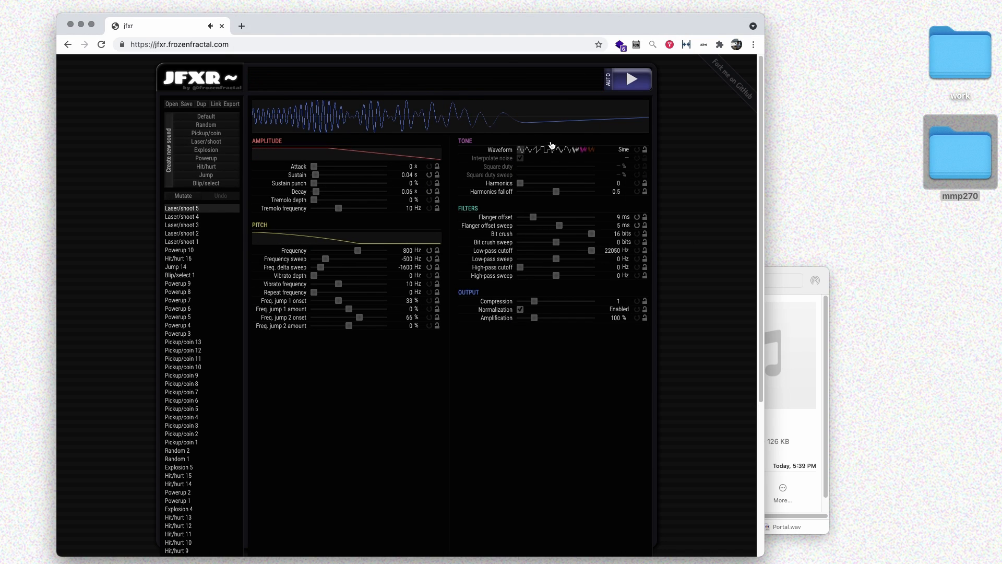
Play the newest Laser/shoot sound, set its waveform to Whistle and export it.
click(632, 70)
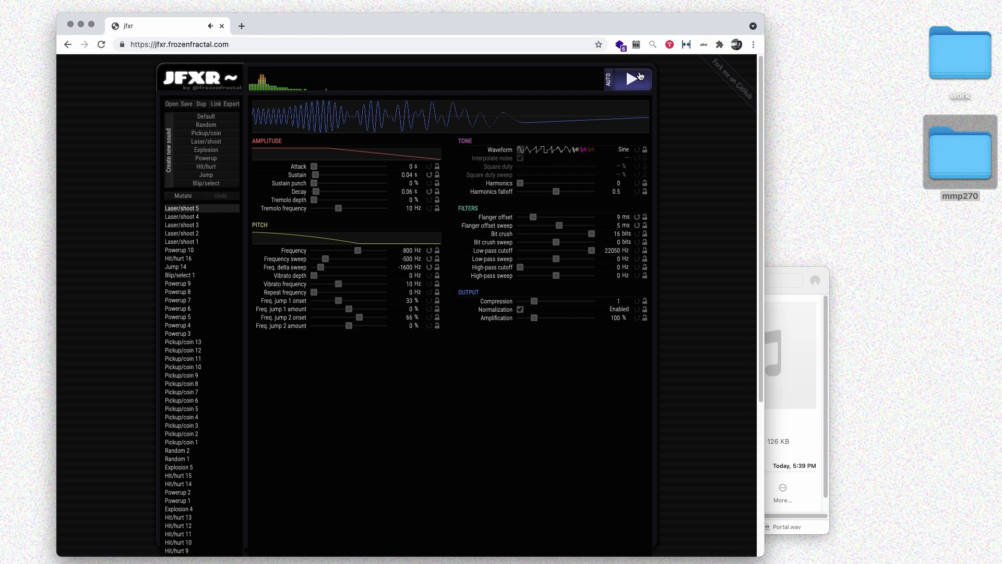
click(544, 151)
click(529, 151)
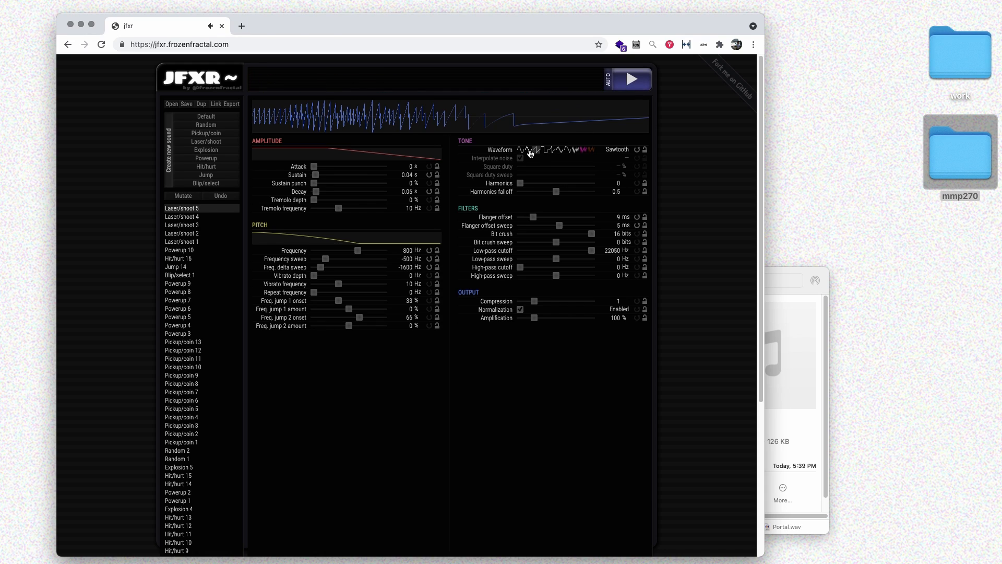
click(557, 151)
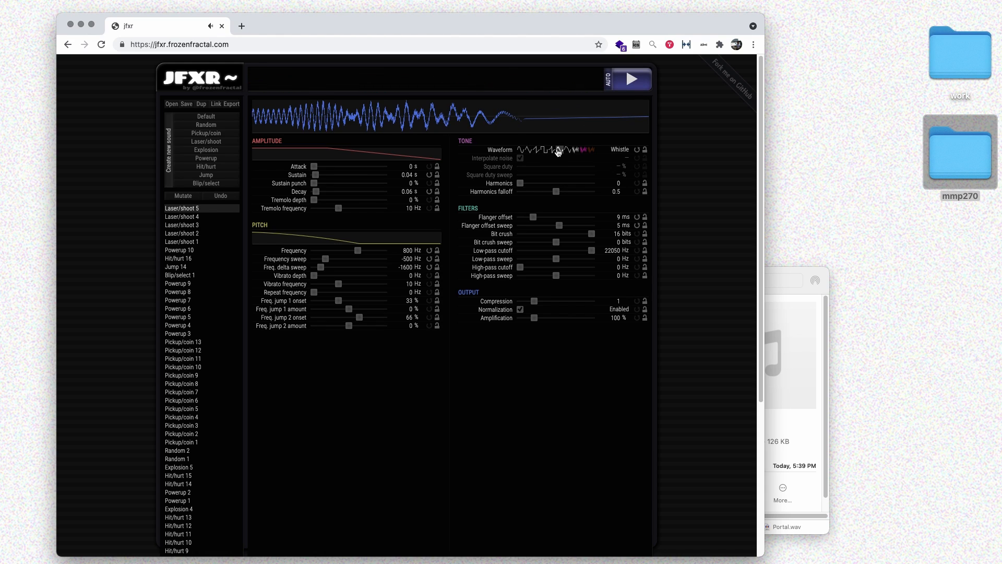
click(228, 104)
Switch to Finder, rename Laser_shoot 5.wav in Downloads as Projectile and move it into Gameplay_Sound_Effects.
key(super+Tab)
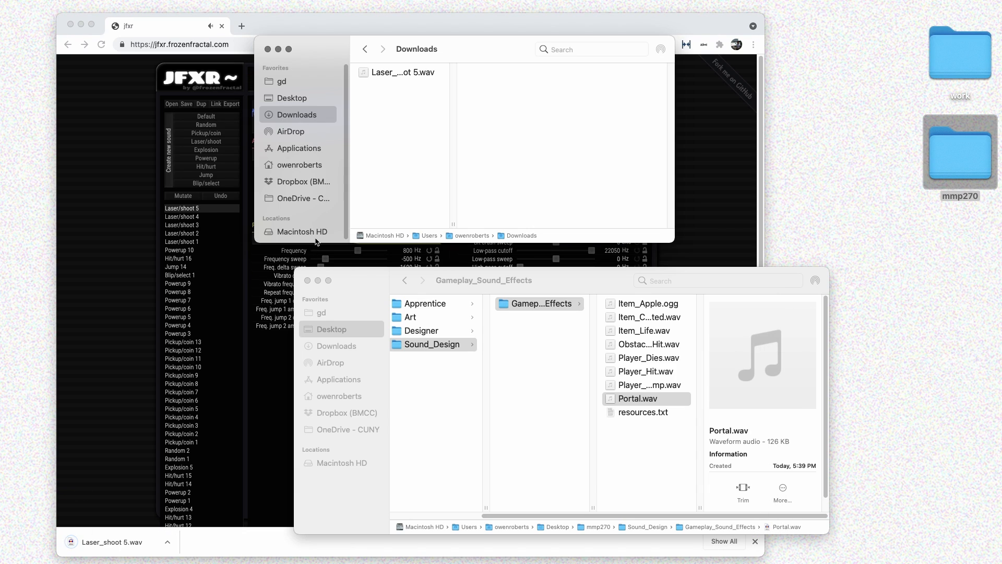
click(390, 76)
key(Return)
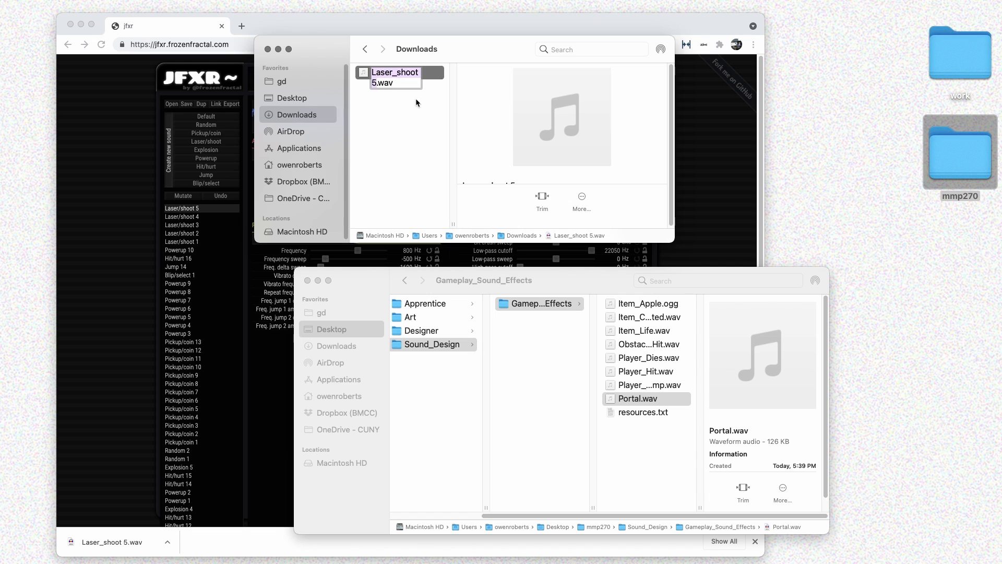
text(Project)
text(ile)
key(Return)
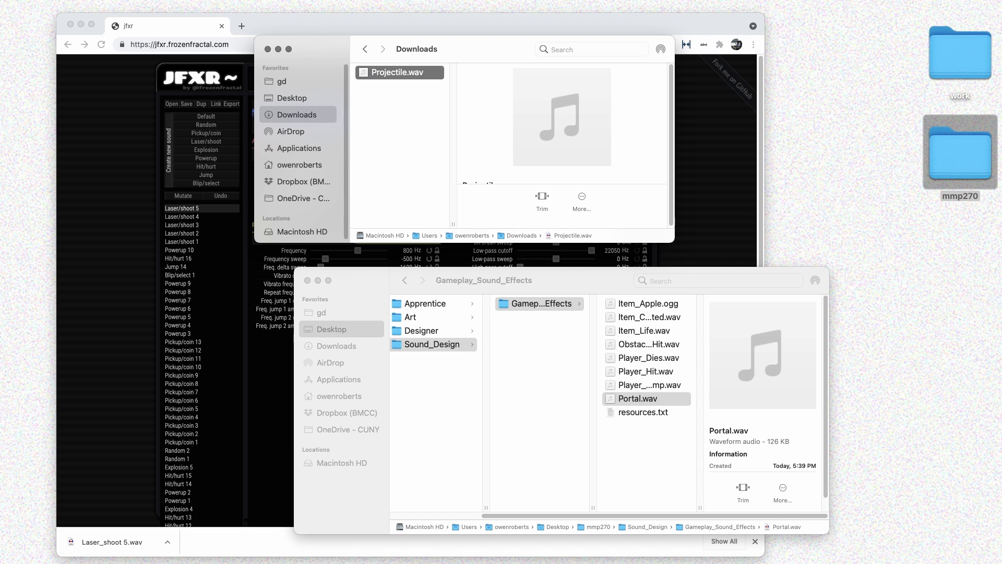
drag(407, 78, 644, 456)
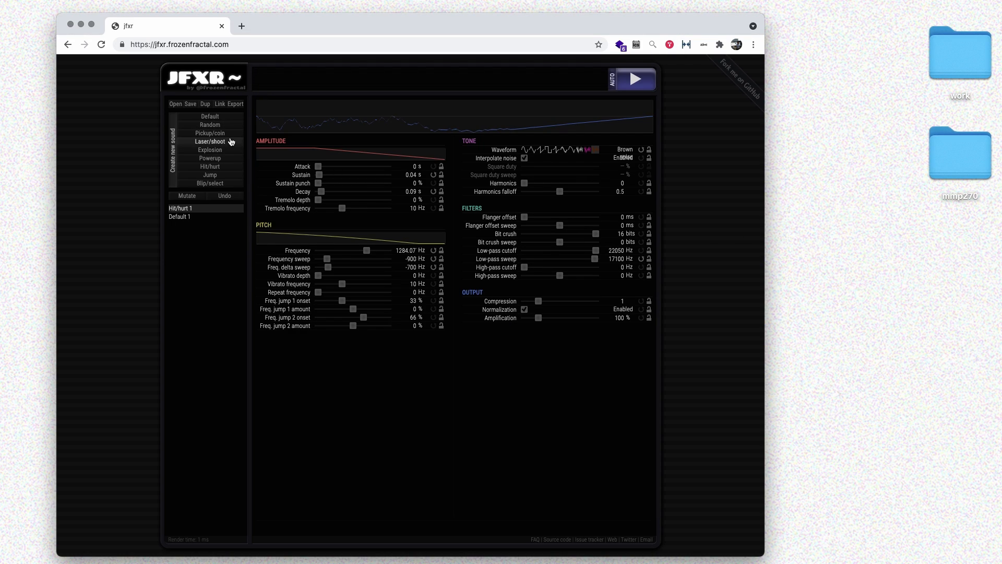
In JFXR, generate one Explosion sound and four Powerup sounds.
click(225, 150)
click(223, 159)
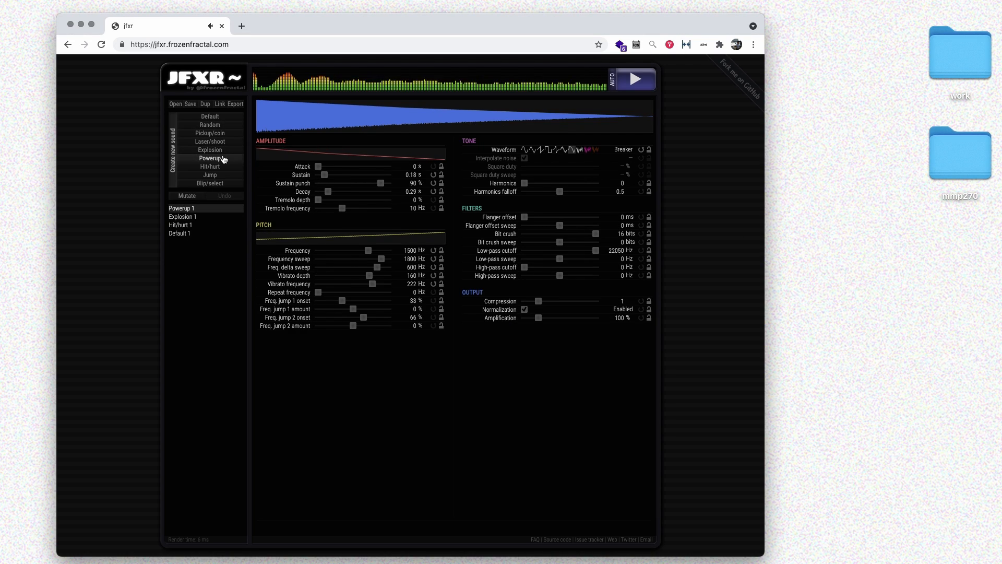
click(223, 158)
click(224, 159)
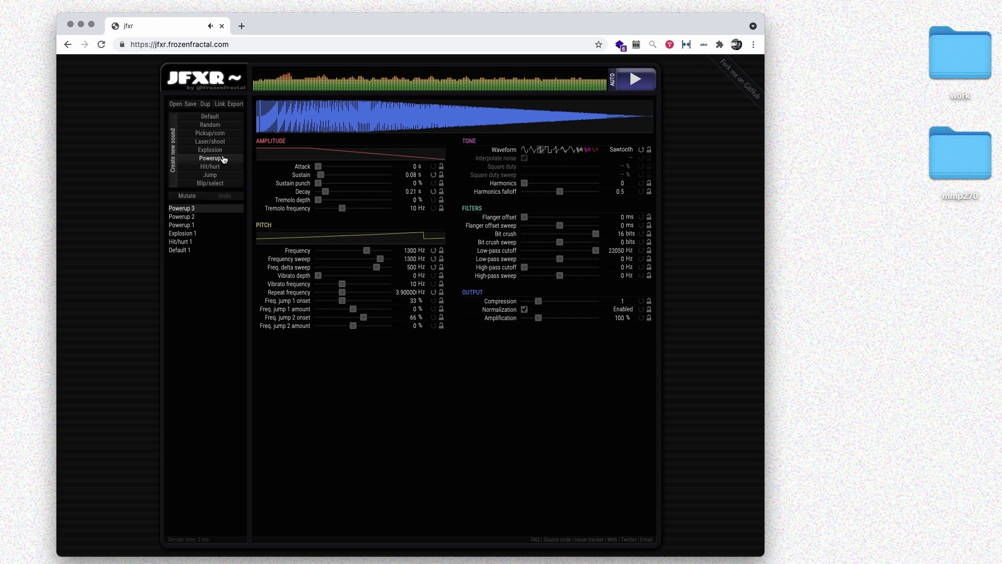
click(223, 158)
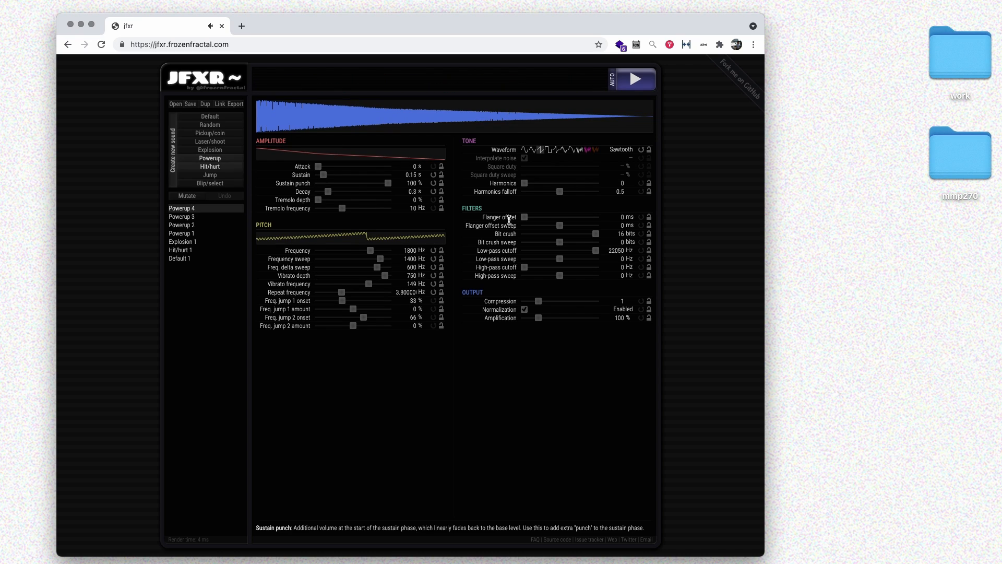
Try an attack of about 0.353 s, the Tangent waveform and a frequency of about 3280 Hz on the newest Powerup sound.
click(329, 167)
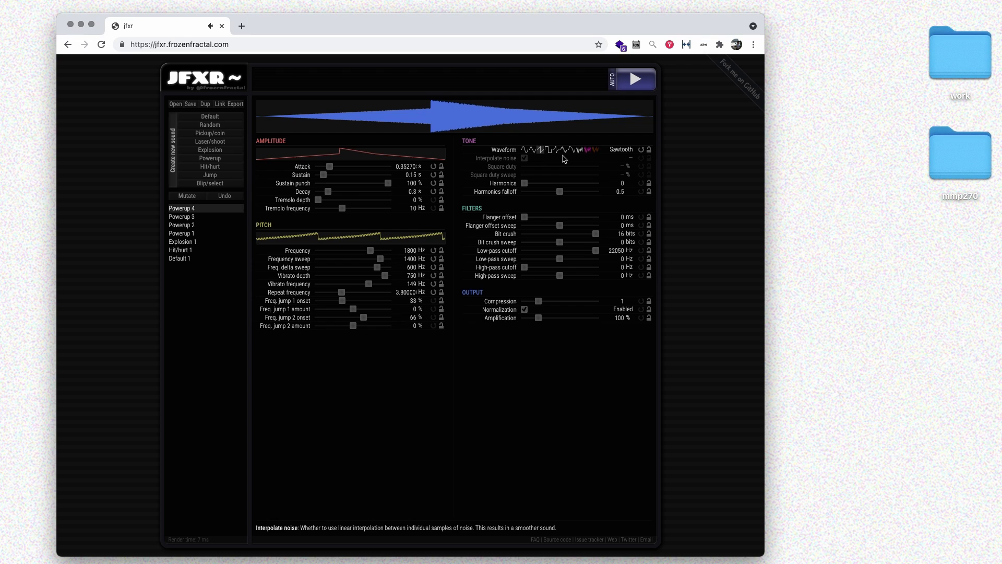
click(556, 150)
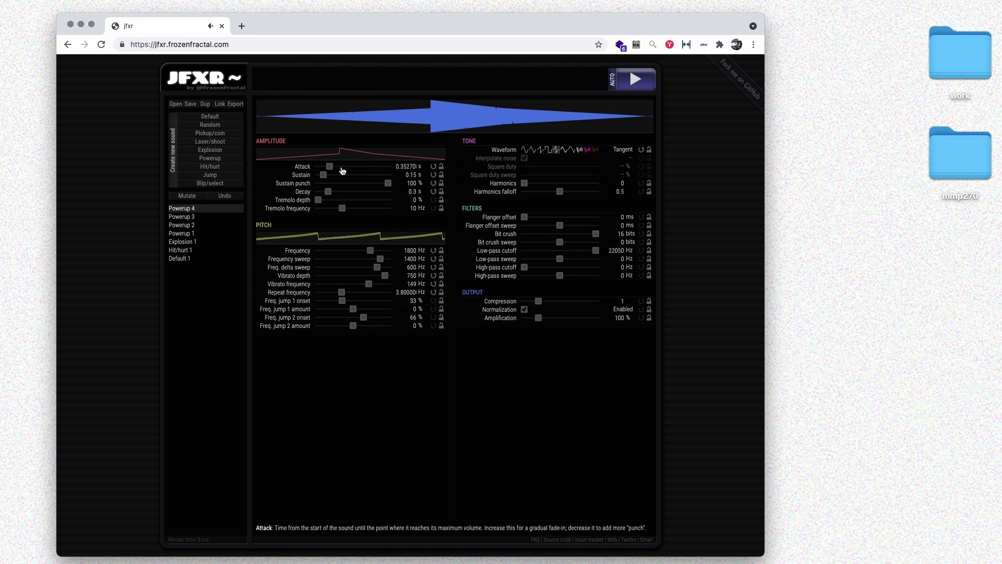
click(358, 251)
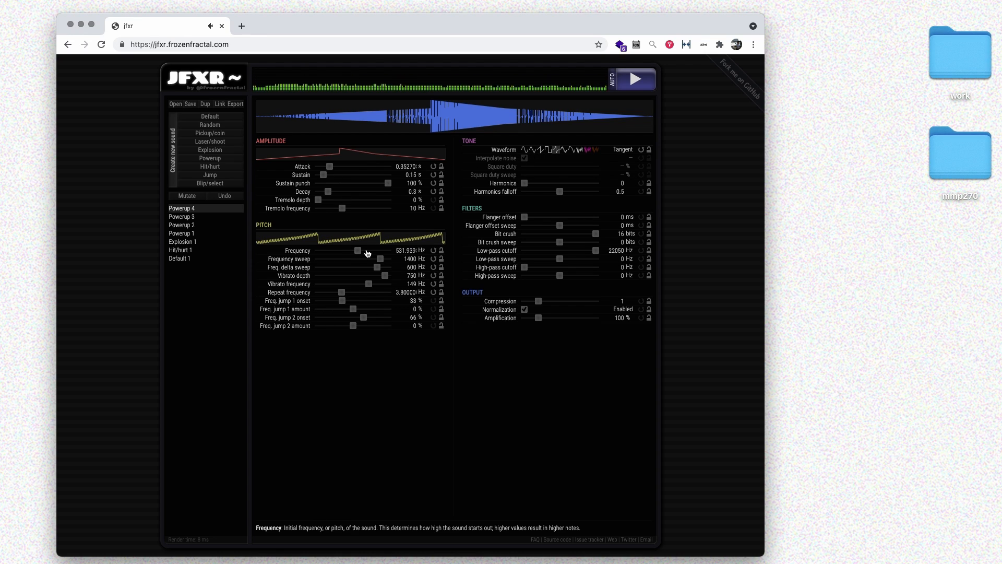
click(367, 251)
Undo the attack, waveform and frequency changes made to the Powerup sound.
click(199, 218)
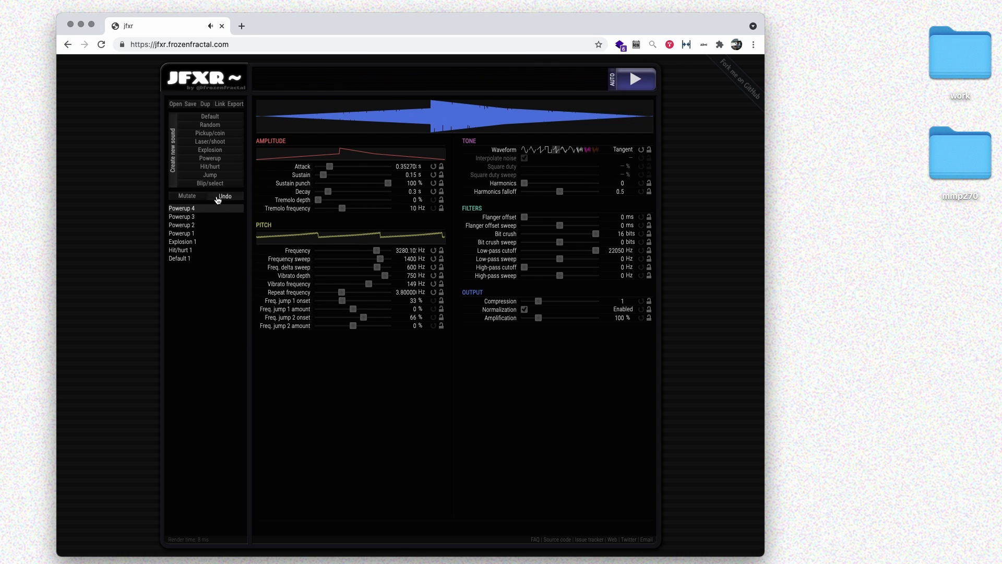
click(220, 197)
click(219, 197)
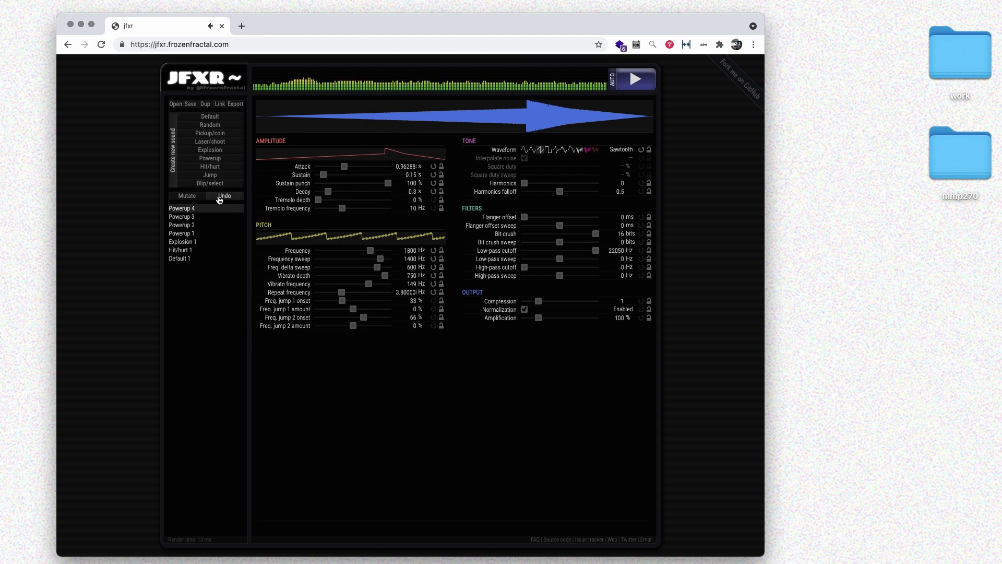
click(220, 197)
Mutate the newest Powerup sound and export it.
click(198, 197)
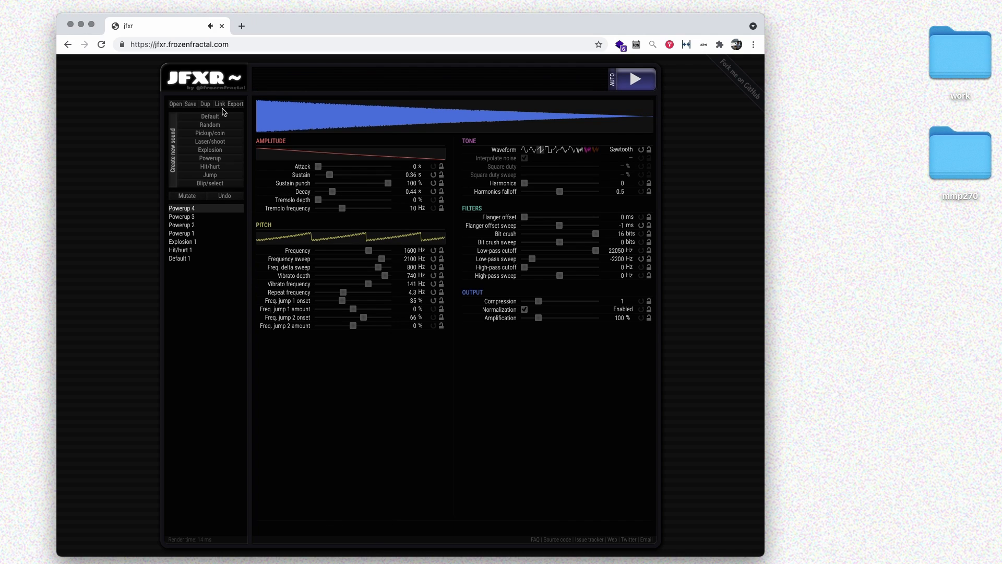
click(235, 103)
Switch to Finder, rename Powerup 4.wav in Downloads as Checkpoint and move it into Gameplay_Sound_Effects.
key(super+Tab)
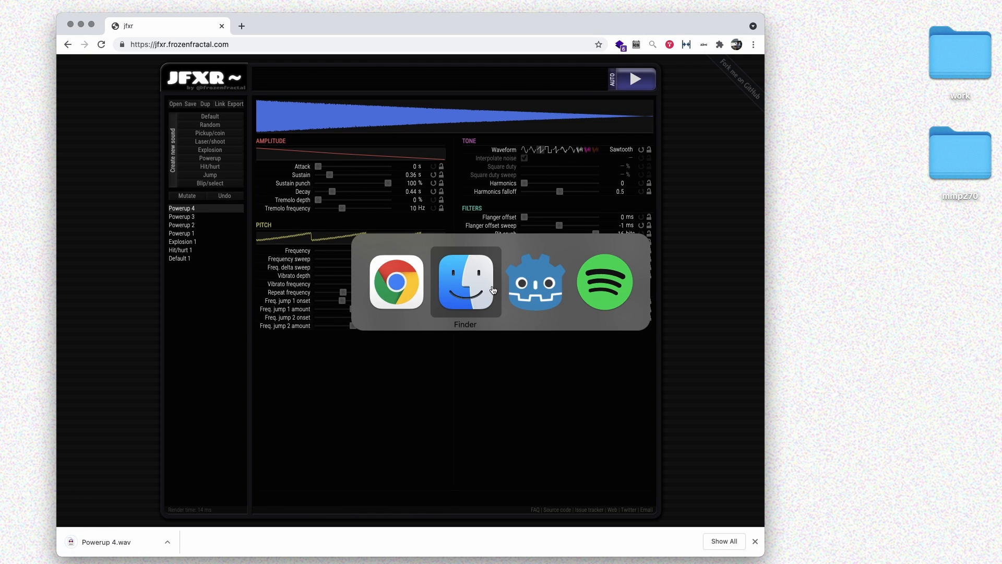
click(335, 104)
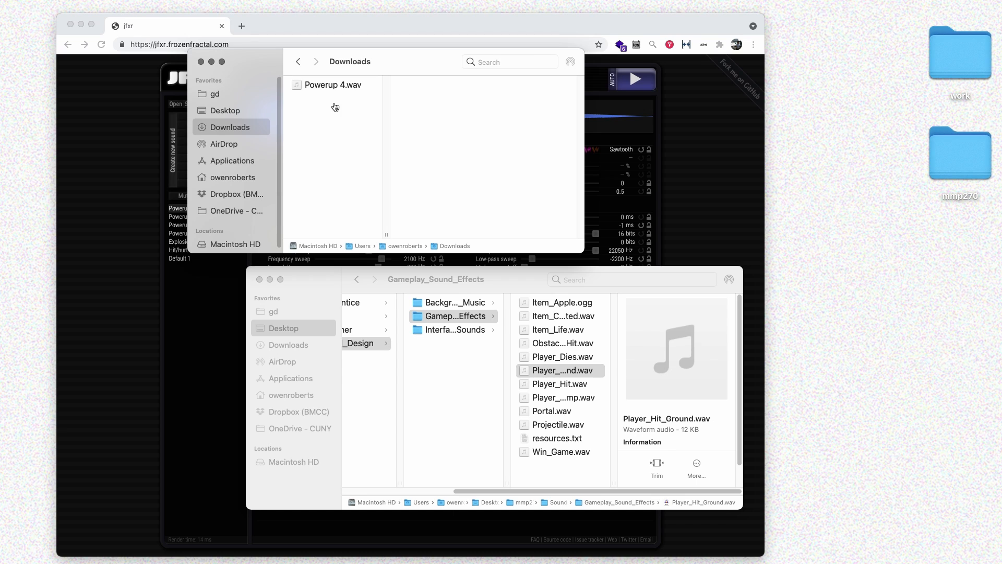
click(333, 85)
key(Return)
text(Chec)
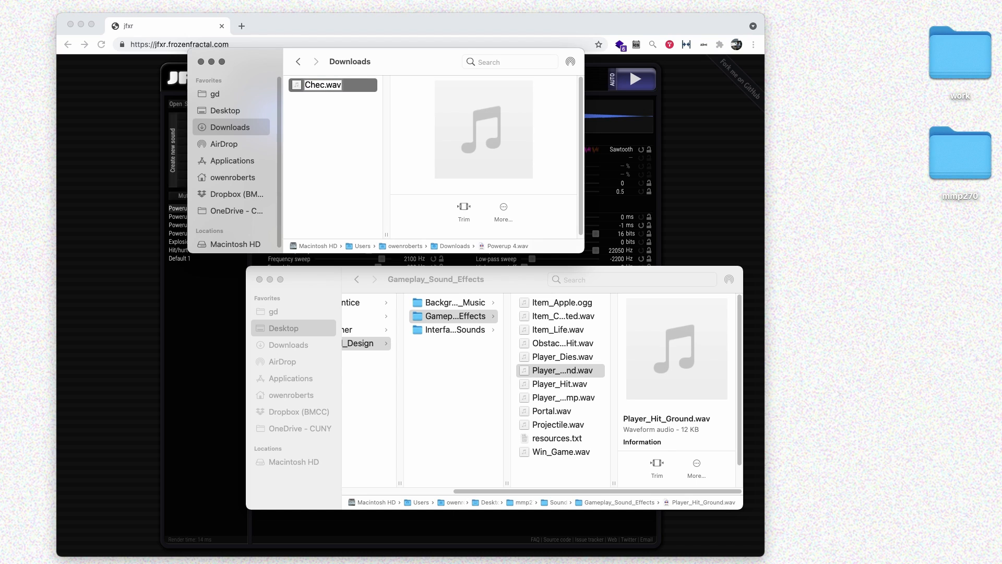
text(kpoint)
key(Return)
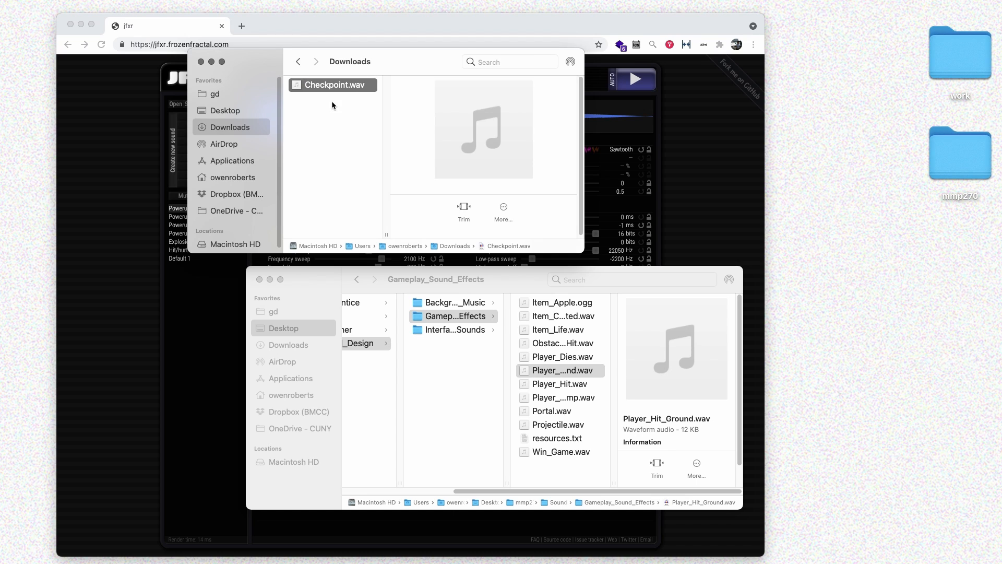
drag(328, 87, 570, 473)
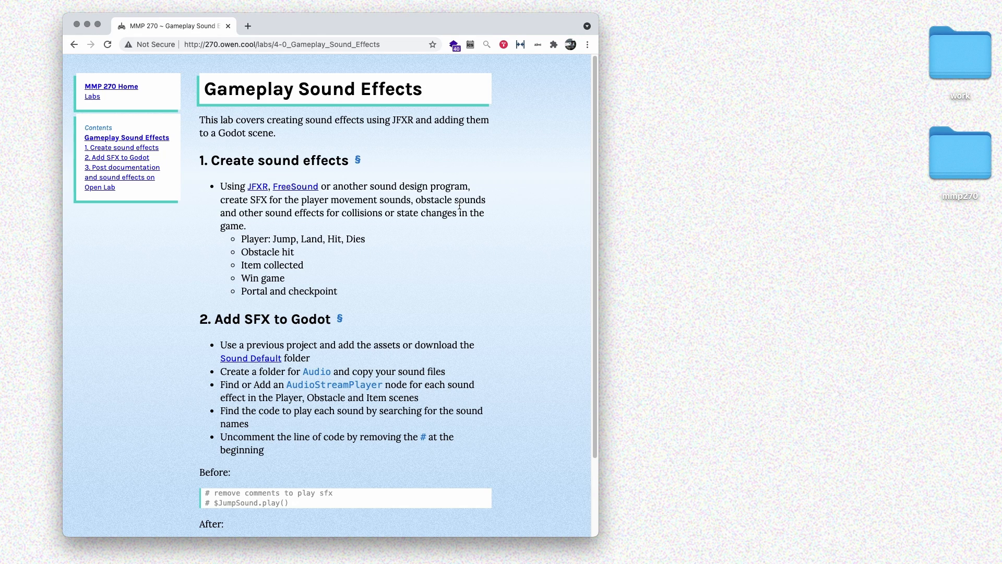
Download the Sound Default project from the Gameplay Sound Effects lab page and open its Sound_Default_MMP270 folder in Downloads.
click(250, 360)
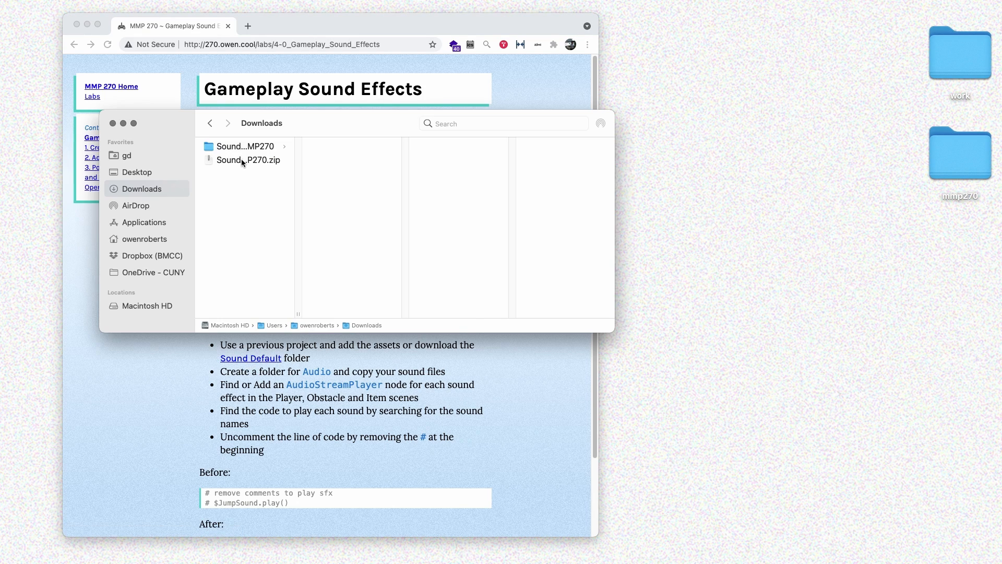
click(242, 161)
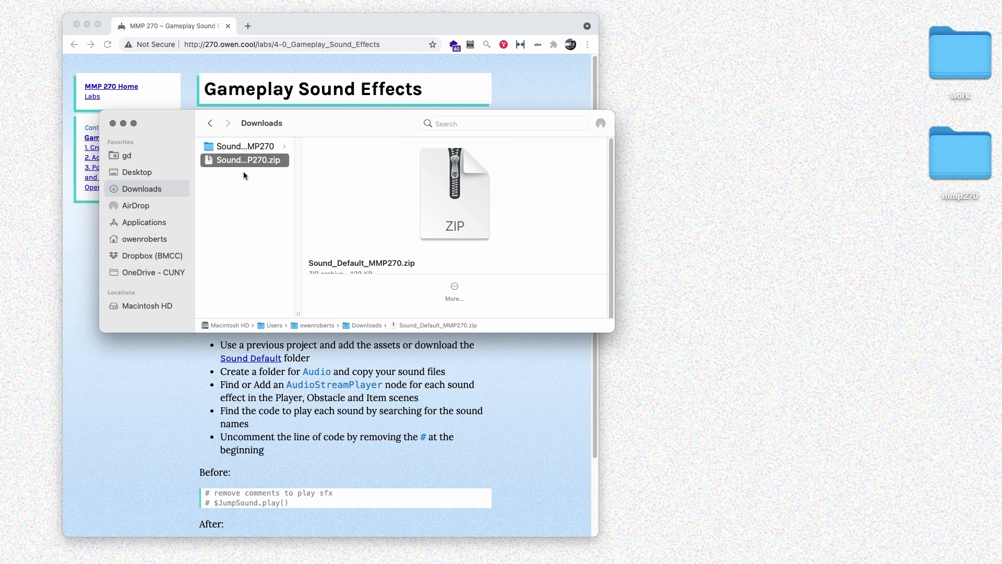
click(250, 147)
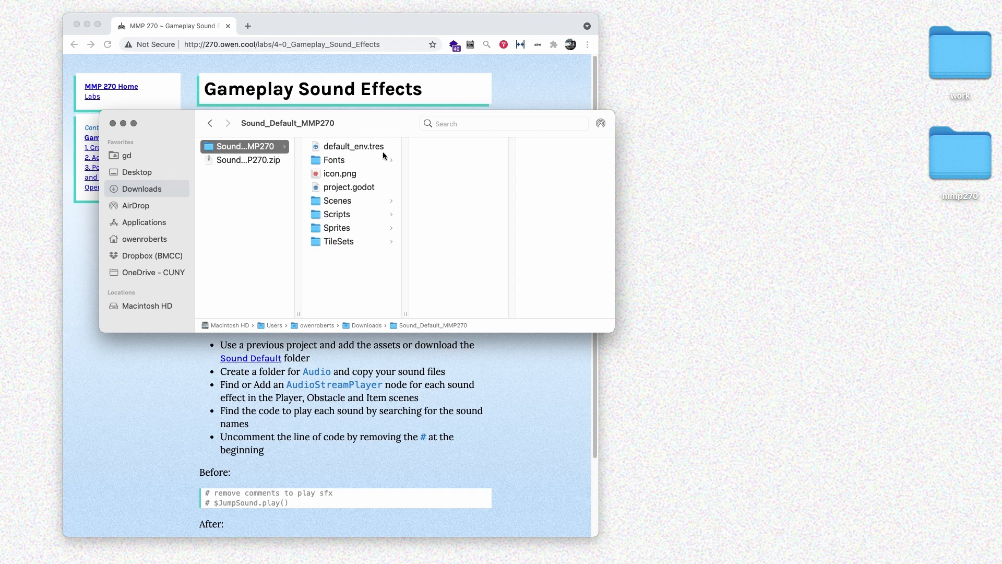
Open a second Finder window below the first, showing Gameplay_Sound_Effects inside the Desktop's mmp270/Sound_Design folder.
drag(364, 131, 433, 42)
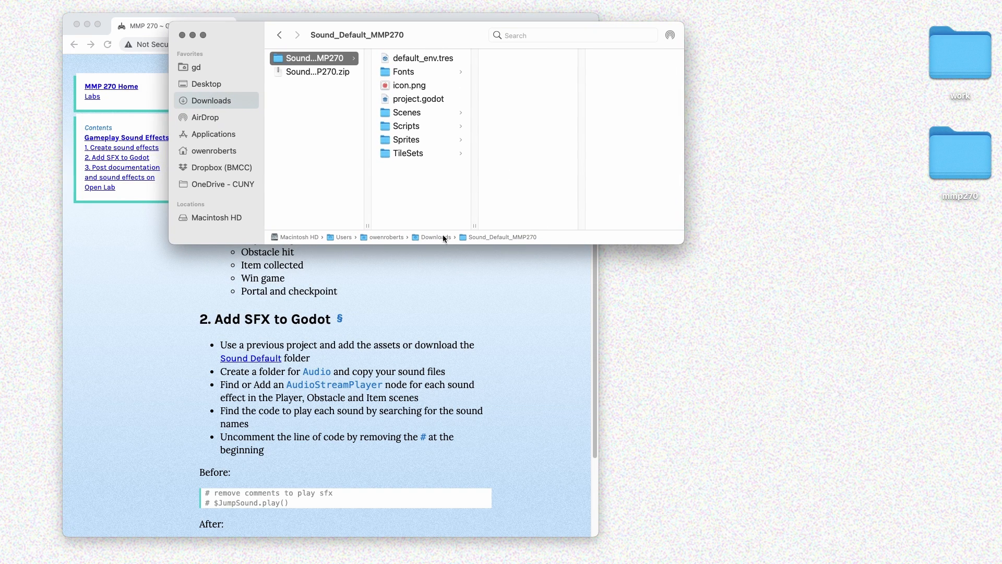
drag(453, 245, 455, 214)
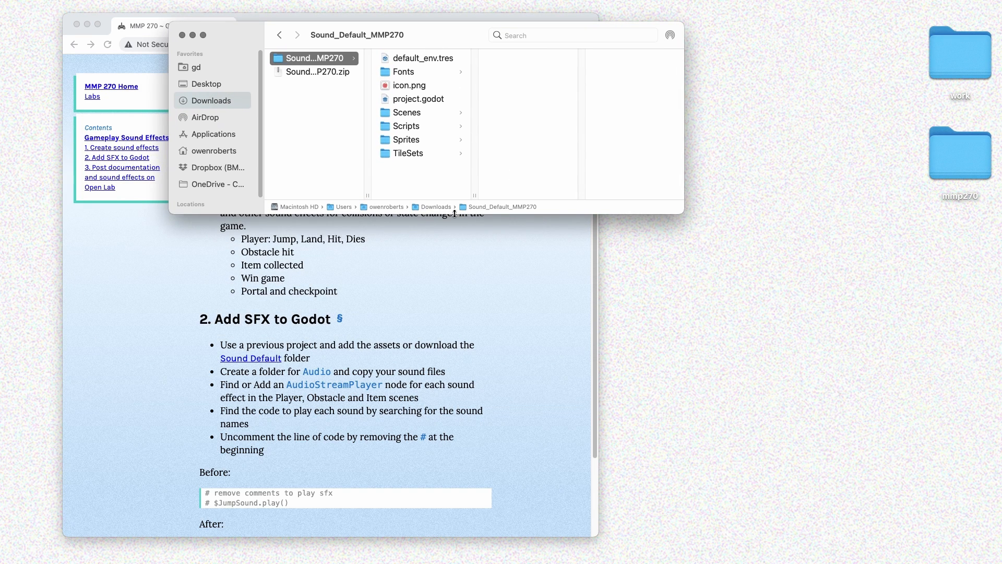
key(super+n)
drag(328, 134, 422, 283)
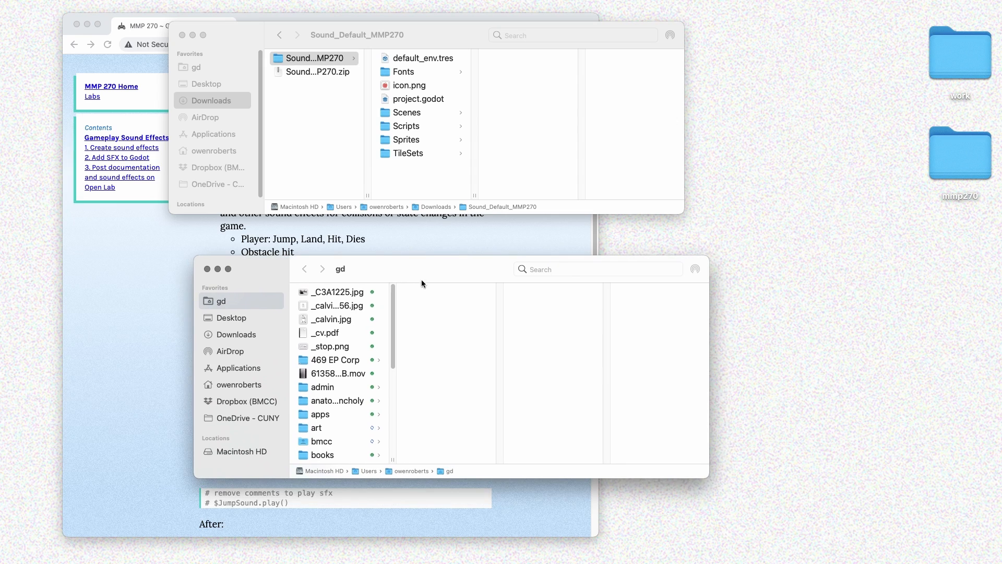
click(268, 317)
click(324, 293)
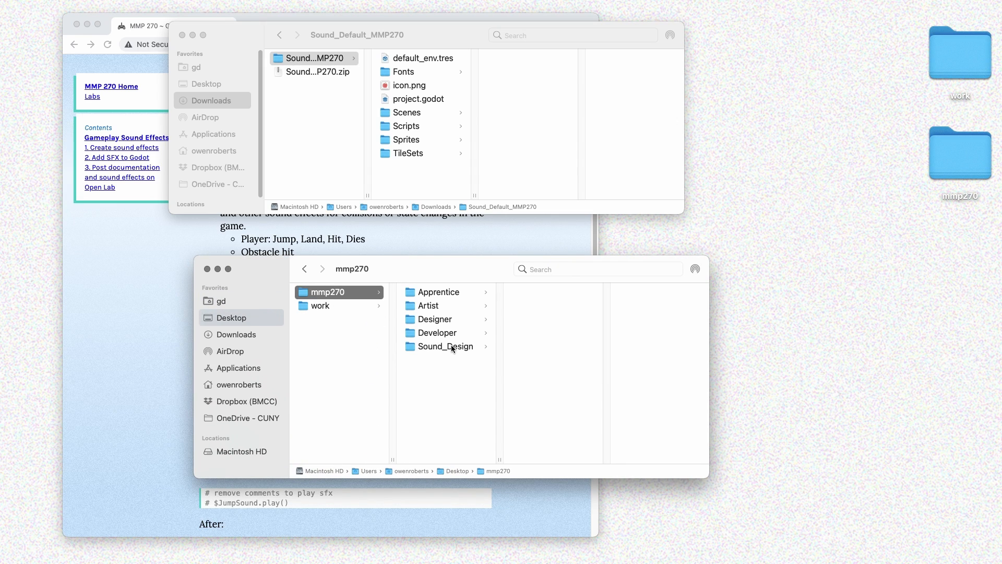
click(452, 347)
click(548, 306)
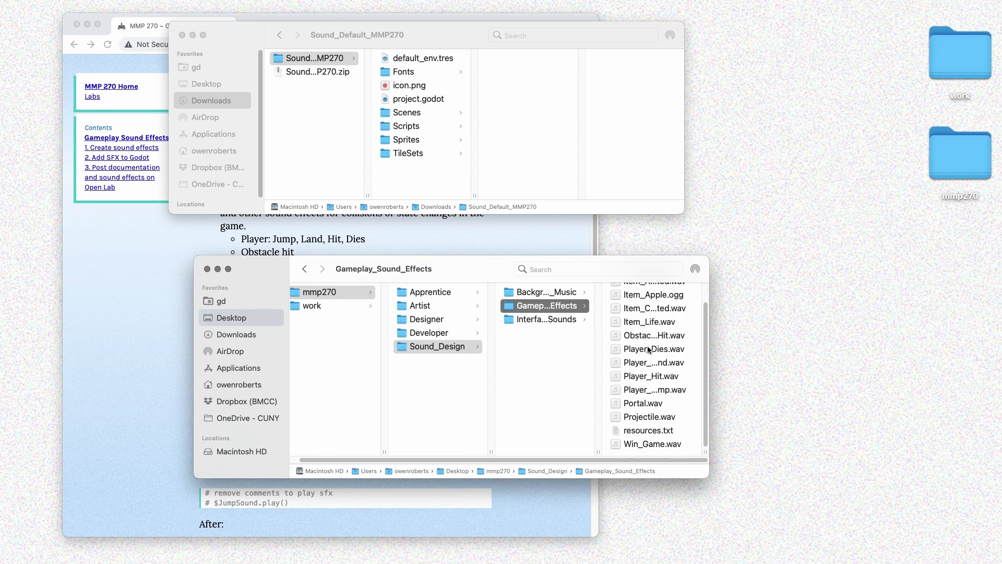
Enlarge and reposition the Gameplay_Sound_Effects window, and move the Sound_Default_MMP270 folder from Downloads into mmp270.
drag(714, 478, 716, 543)
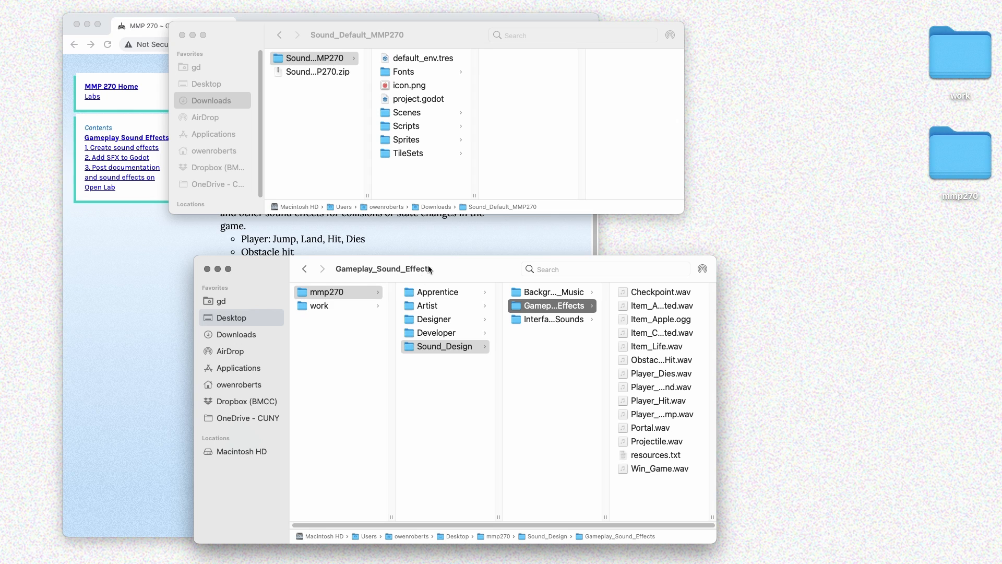
drag(442, 267, 367, 245)
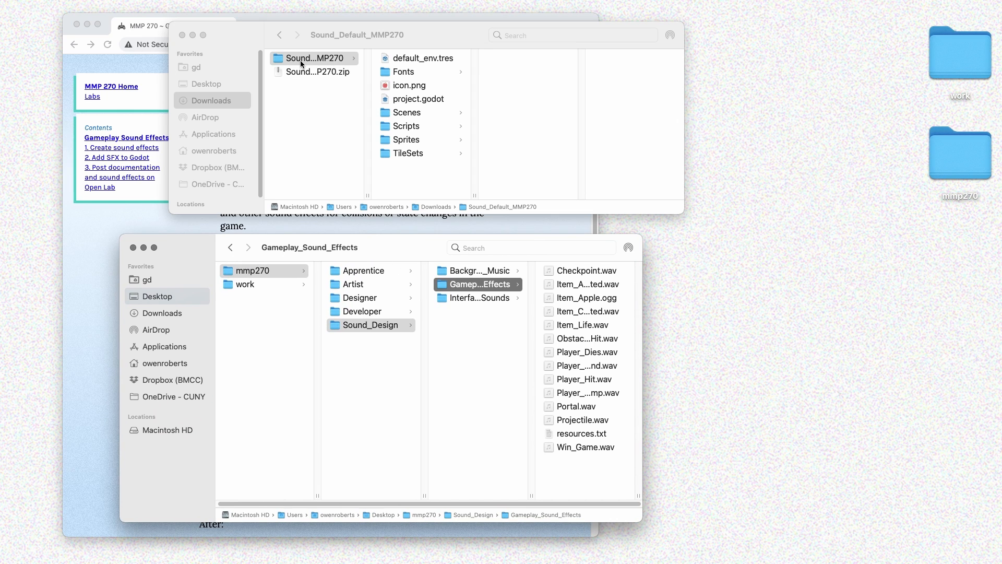
drag(302, 62, 393, 375)
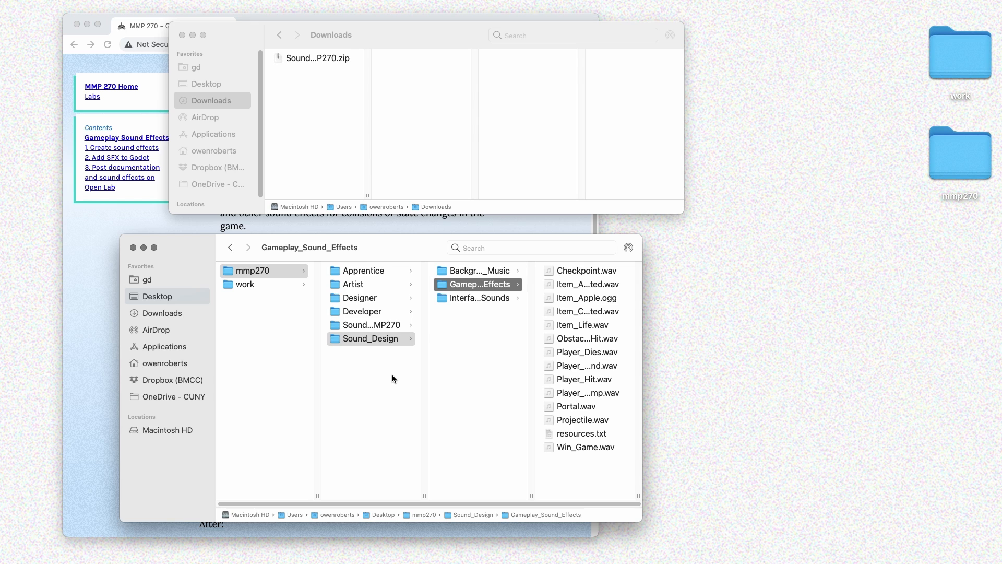
Copy the Gameplay_Sound_Effects folder from Sound_Design into the Sound_Default_MMP270 project folder.
click(391, 329)
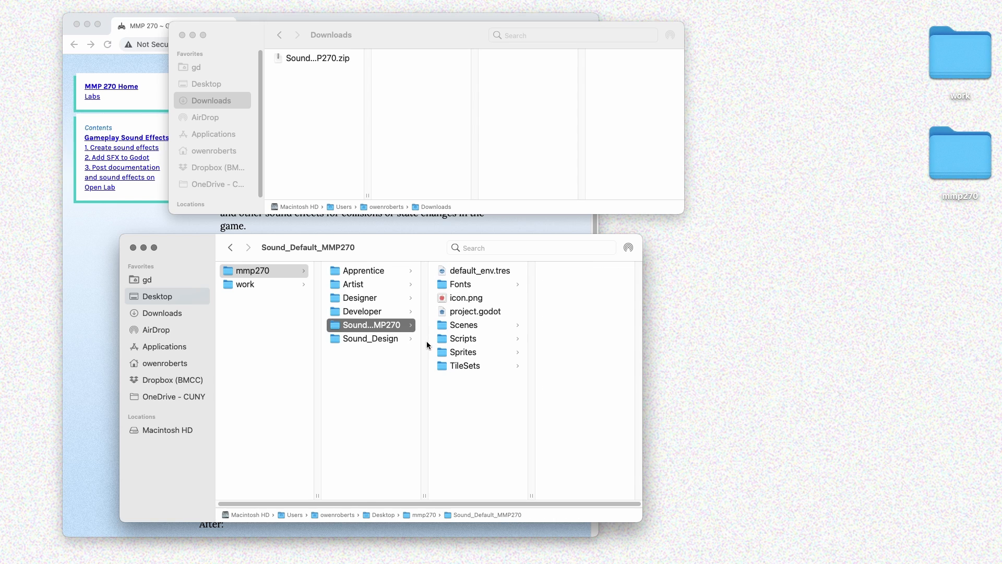
click(381, 339)
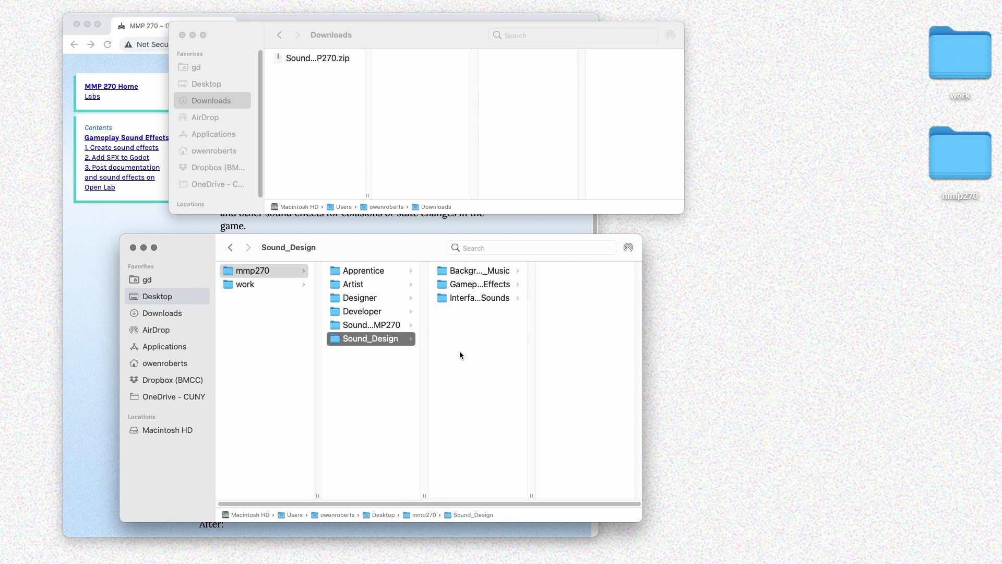
click(491, 283)
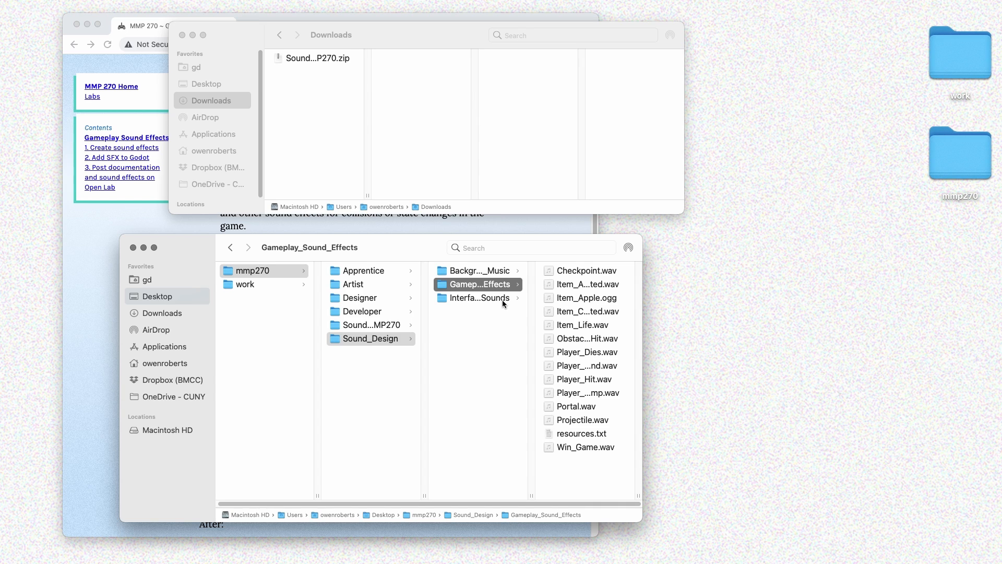
click(468, 365)
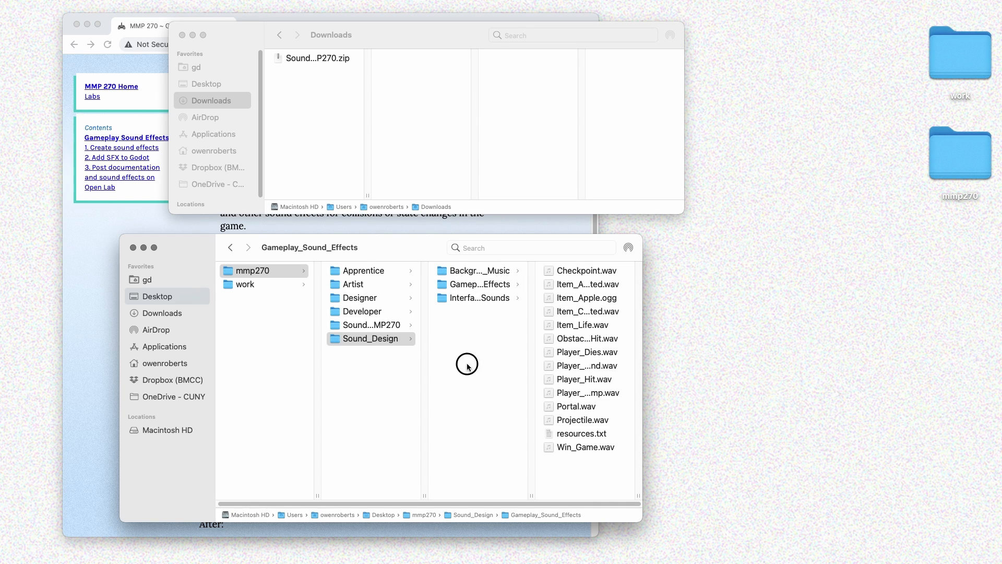
click(461, 286)
key(super+c)
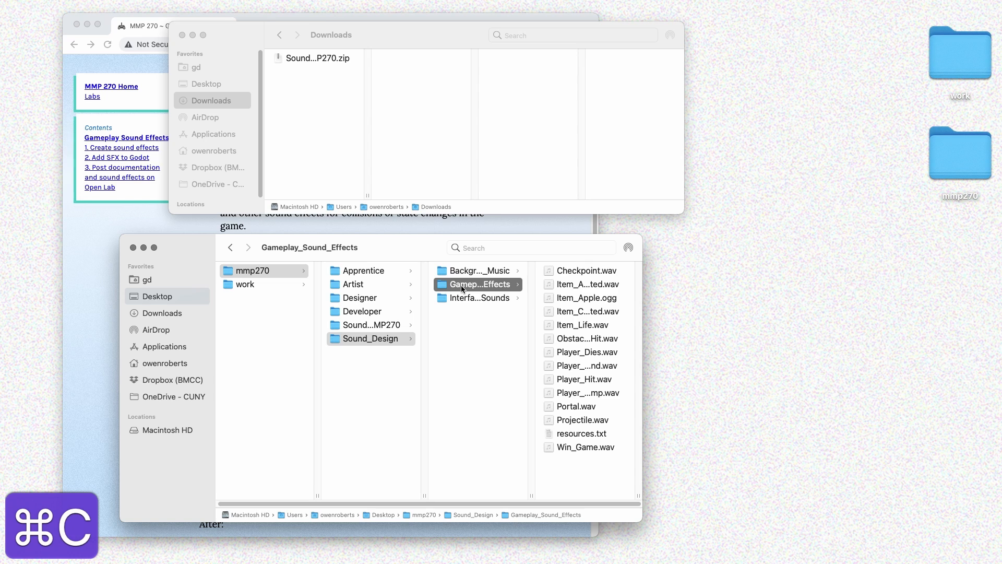
click(368, 327)
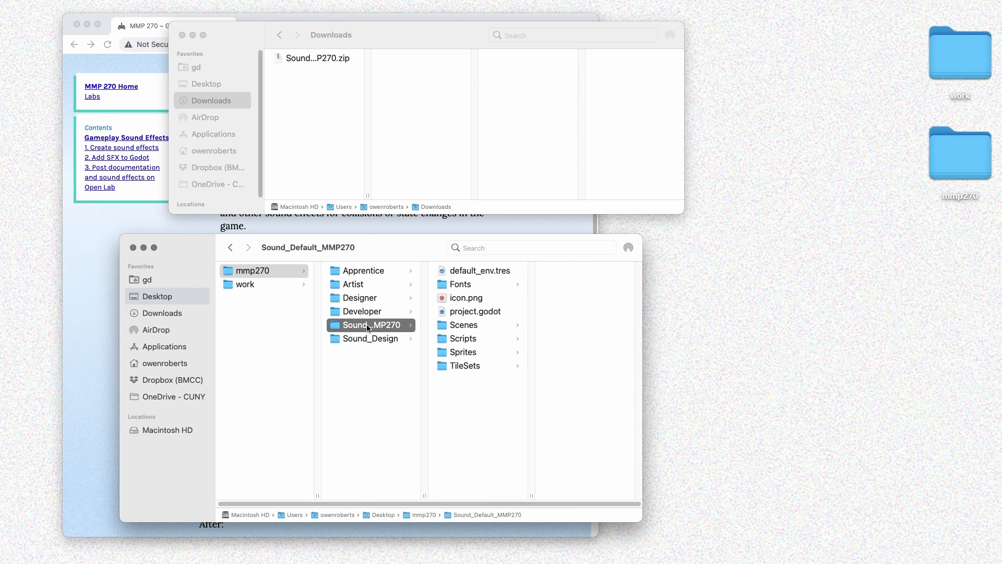
key(super+v)
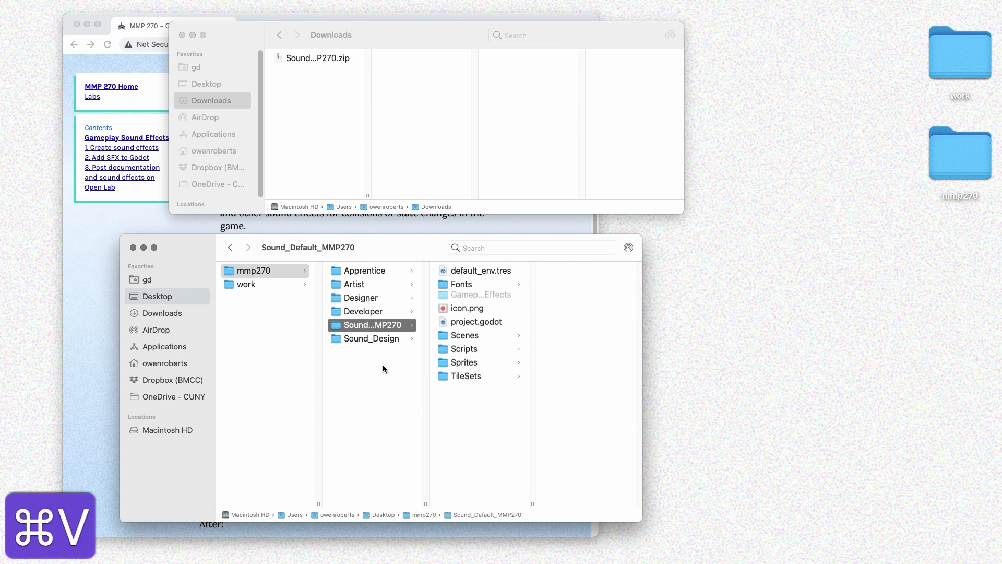
Rename the copied Gameplay_Sound_Effects folder in Sound_Default_MMP270 as Audio.
click(482, 295)
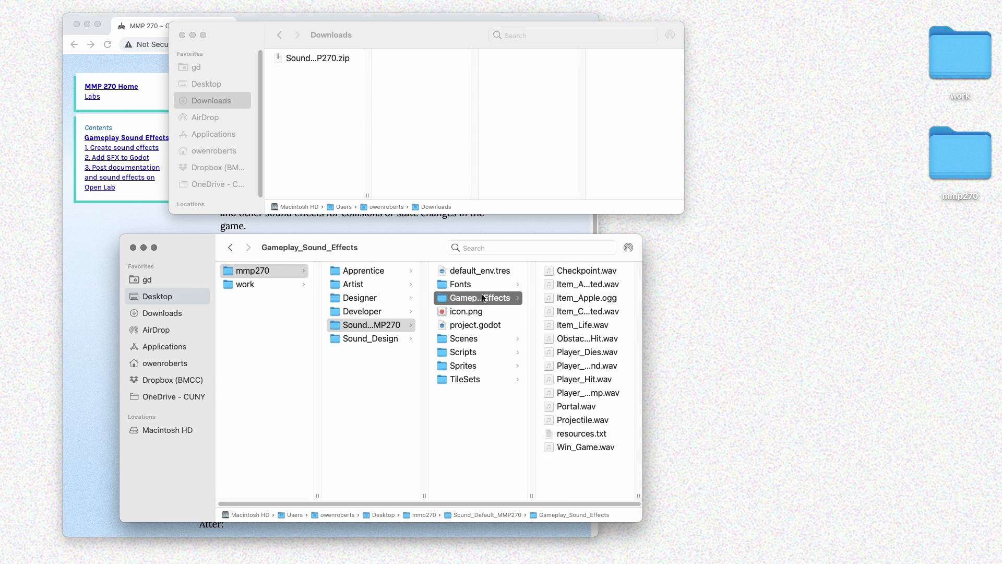
key(Return)
text(Audio)
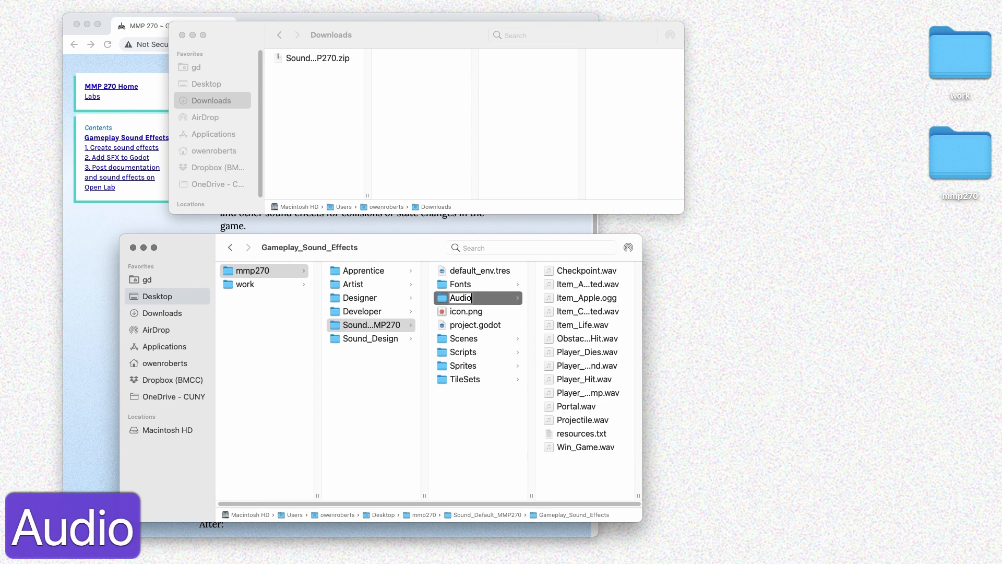
key(Return)
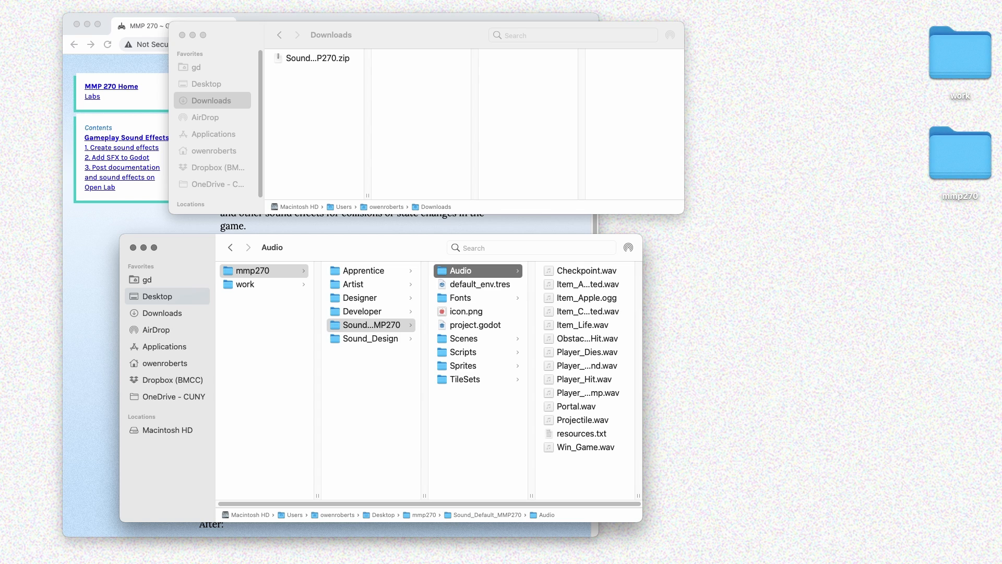
Open Sound_Default_MMP270's project.godot in Godot, expand the Audio folder and show the import settings of Checkpoint.wav.
click(472, 325)
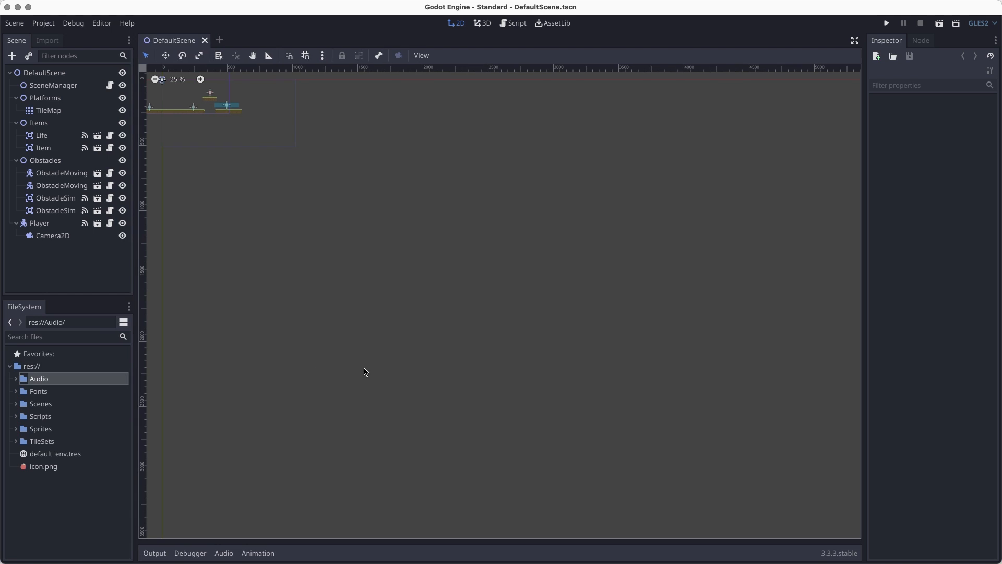
click(72, 509)
click(16, 380)
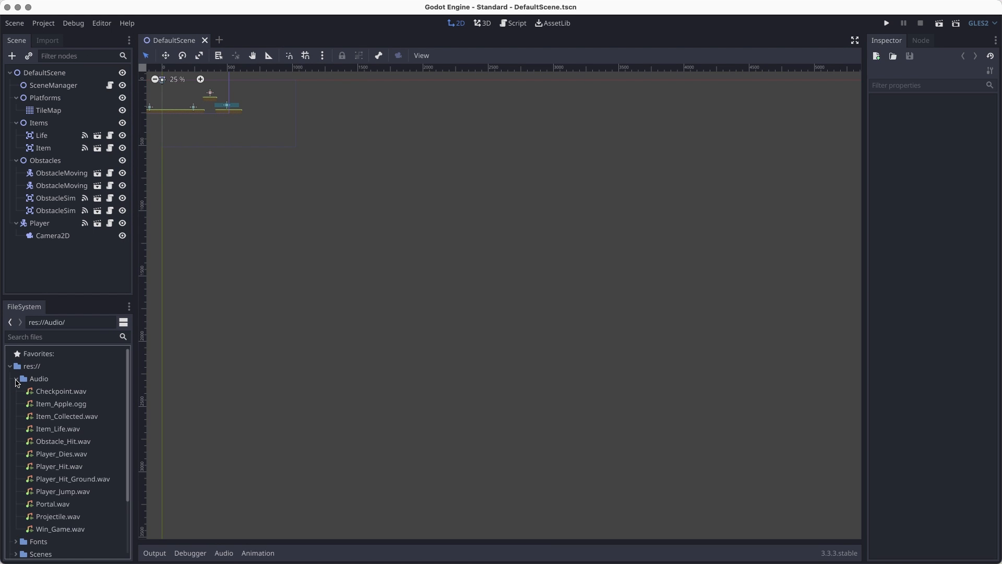
click(77, 395)
click(37, 43)
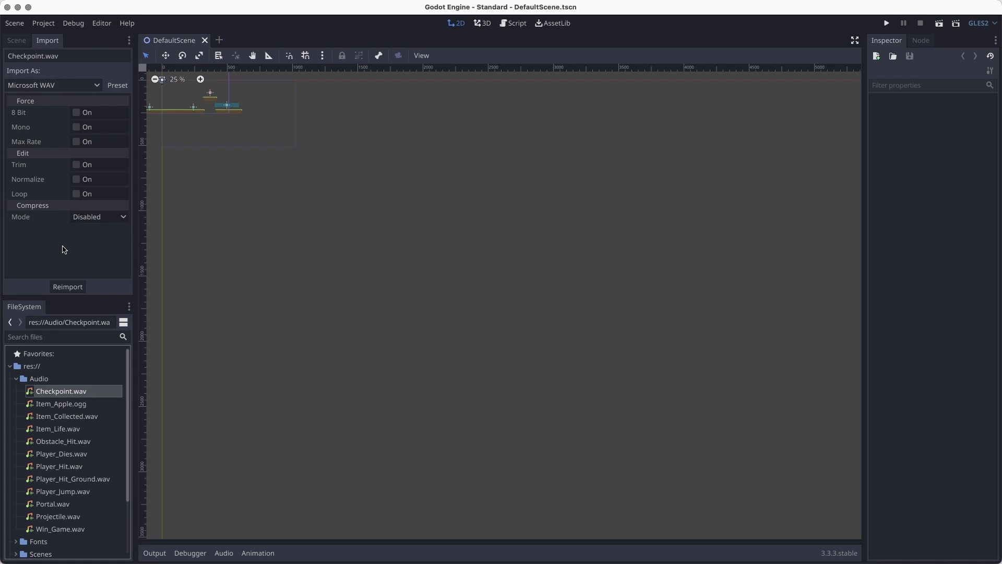
Turn off Loop in the import settings of Item_Apple.ogg and return to the scene tree.
click(78, 405)
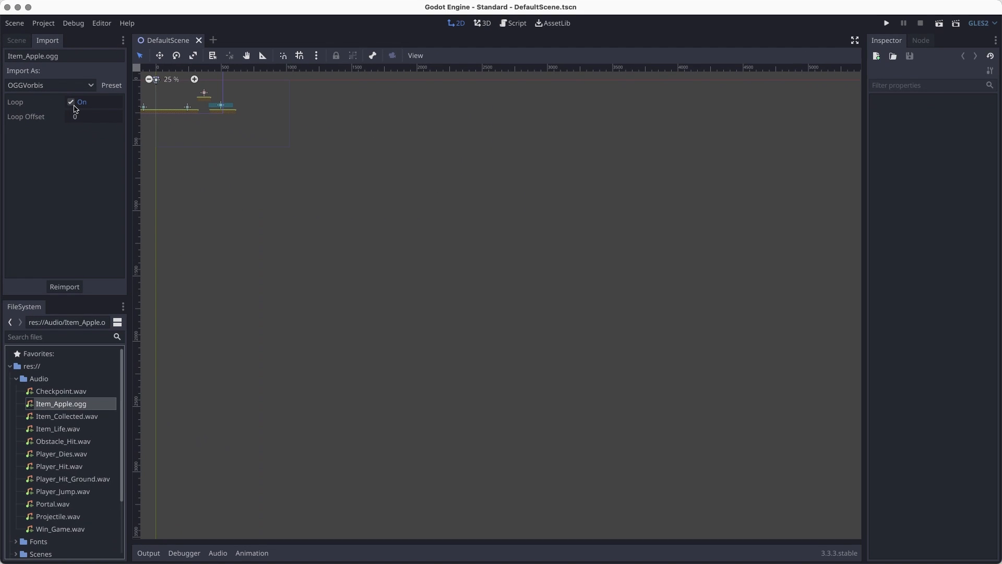
click(73, 105)
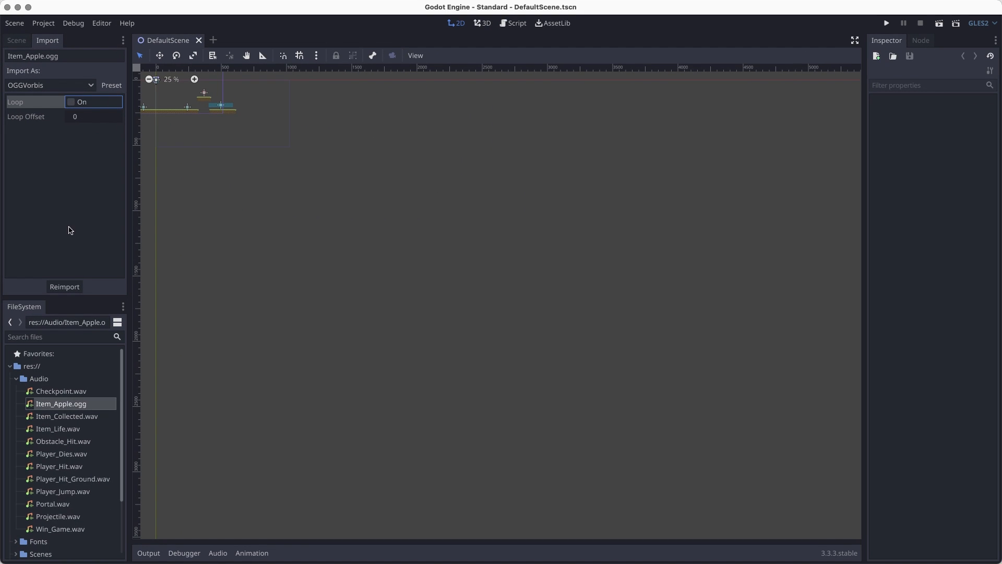
click(17, 41)
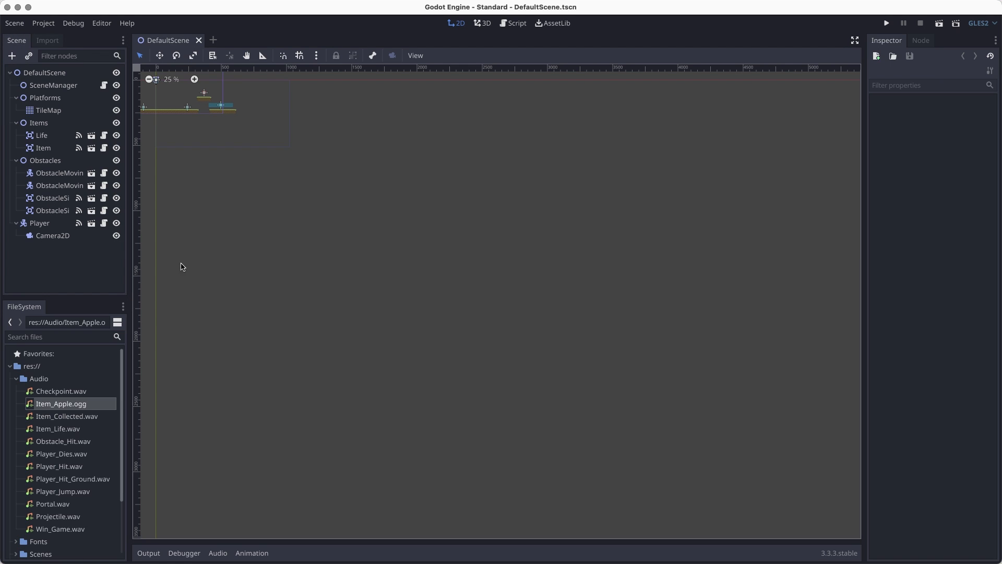
Run the game, test moving the player sideways and jumping, and close the game window.
middle_drag(239, 156, 456, 350)
scroll(441, 380, up, 5)
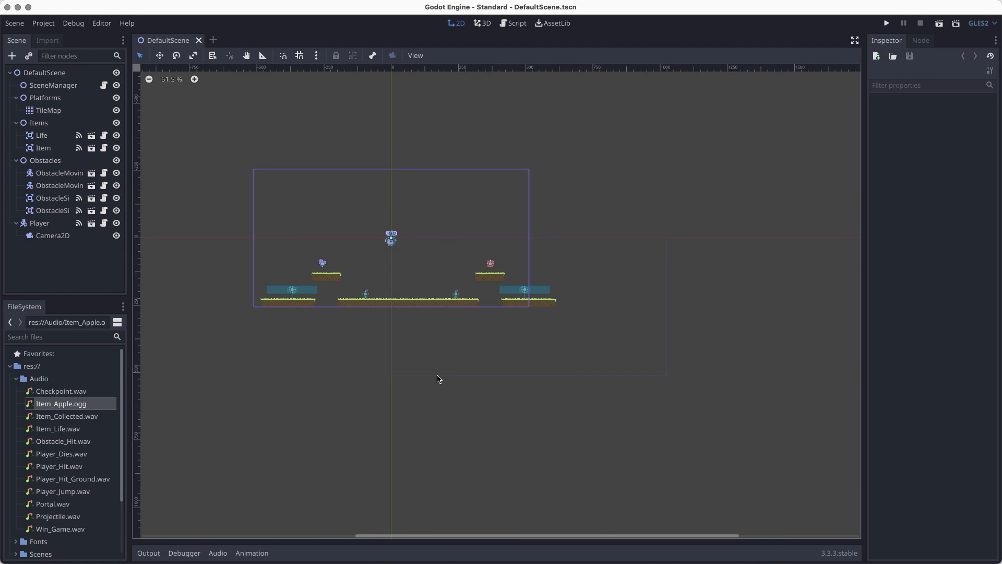
key(super+r)
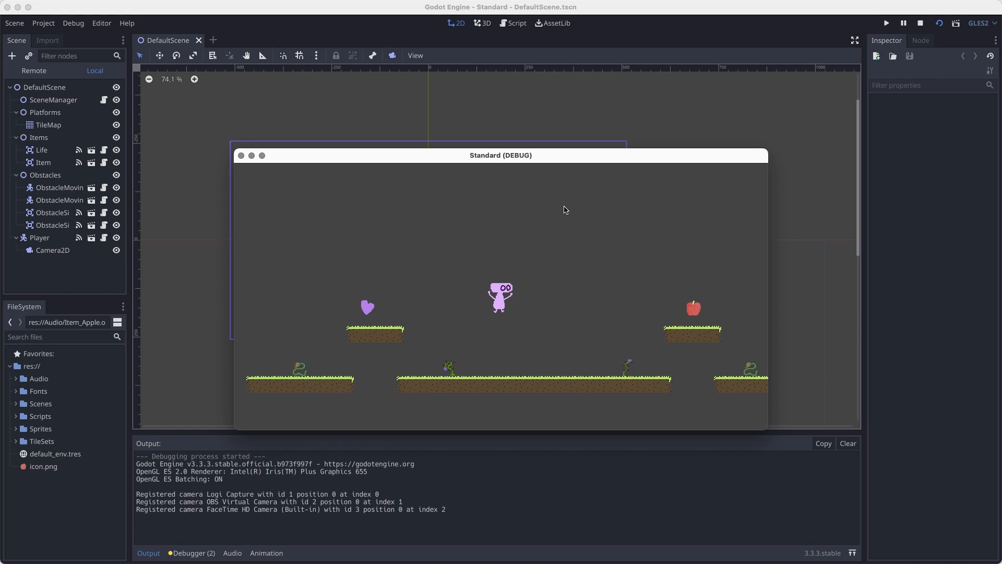
key(Right)
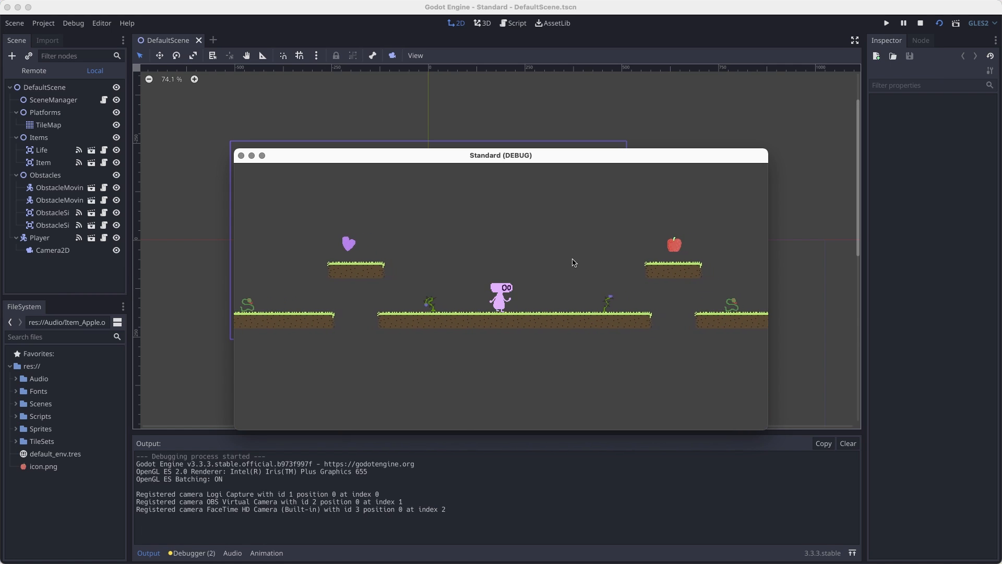
key(Left)
key(Right)
key(space)
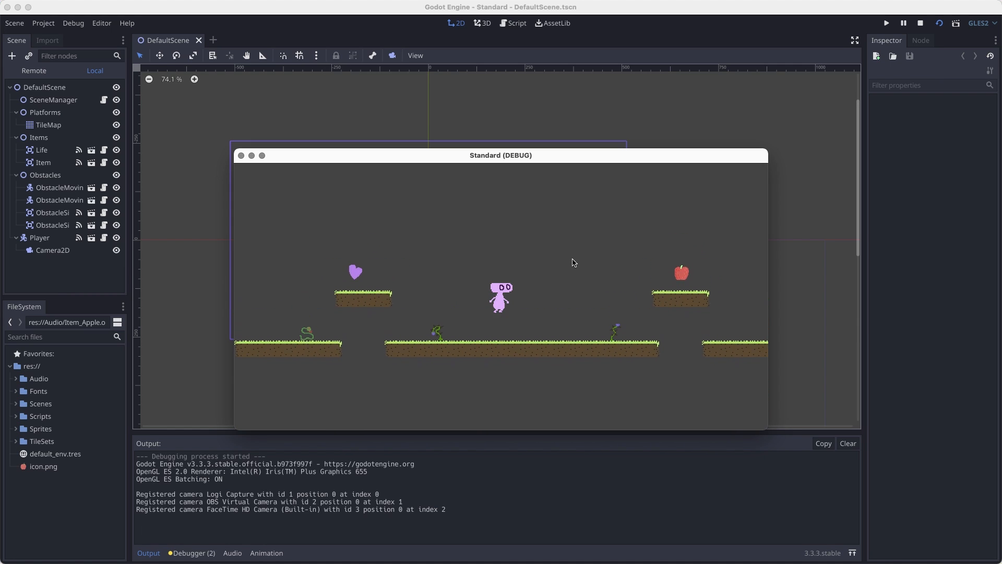
key(Left)
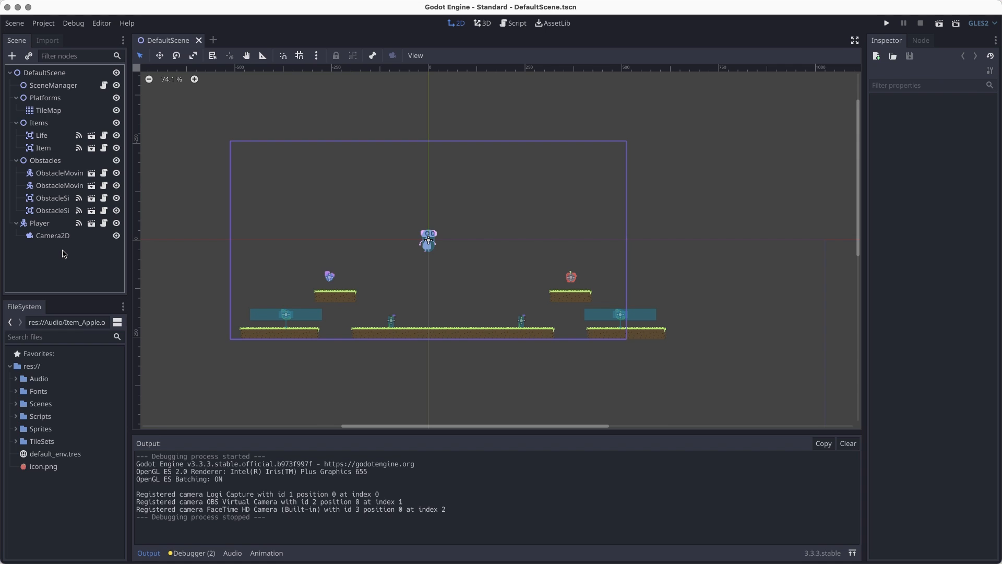
Open the Player scene and examine the properties of its JumpSound, LandSound and DiesSound nodes.
click(92, 223)
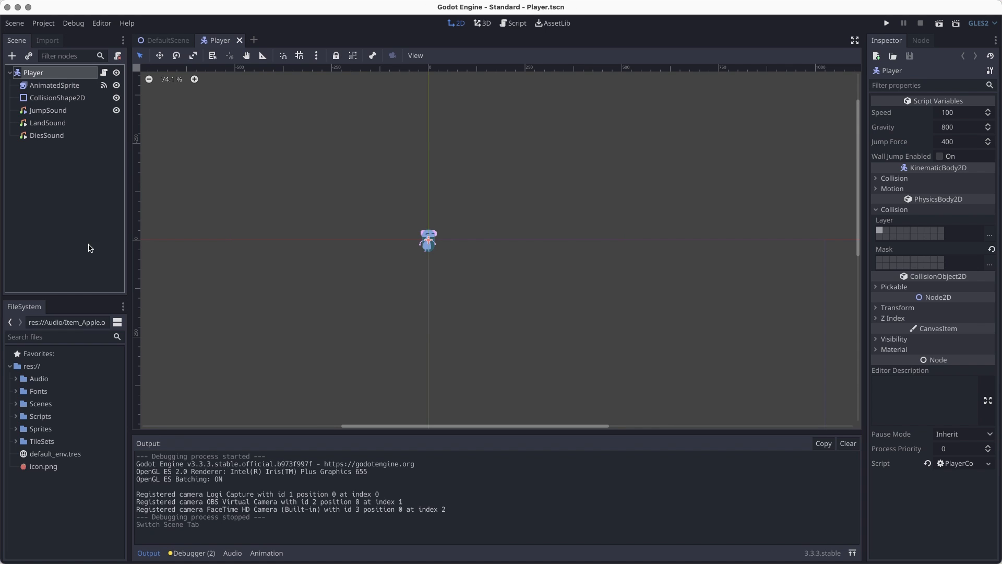
click(71, 111)
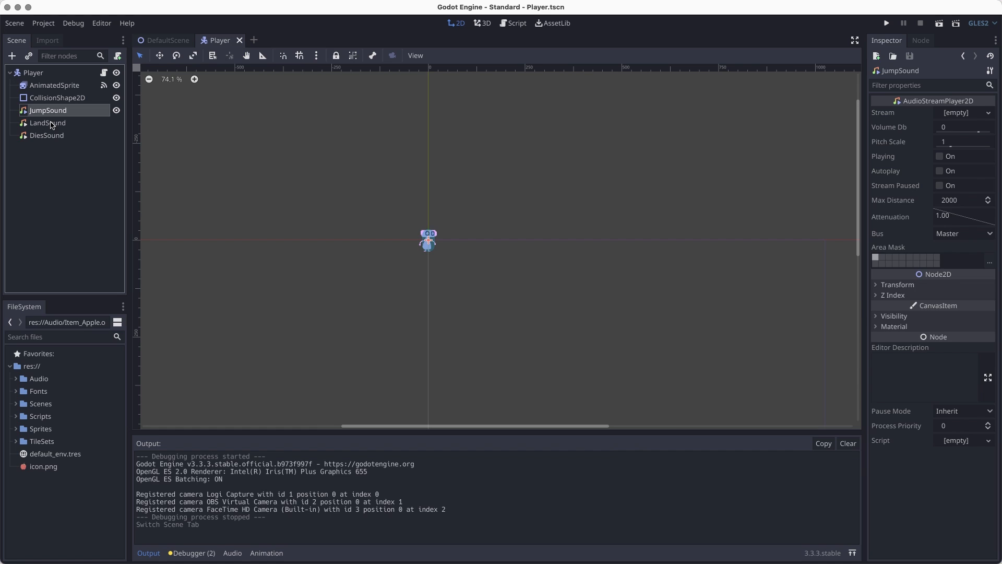
click(52, 123)
click(50, 137)
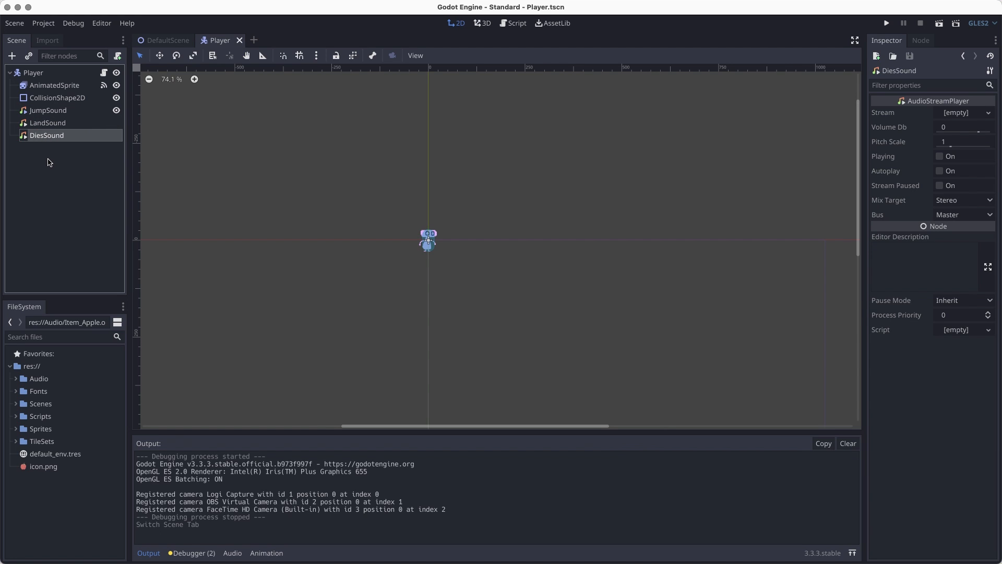
click(51, 112)
click(34, 74)
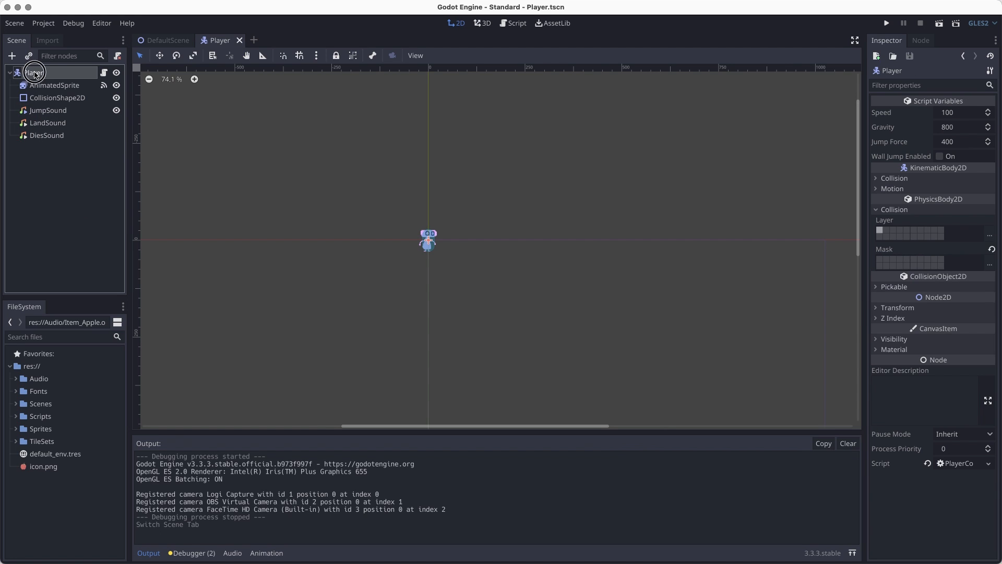
Open the Player's PlayerController.gd script and examine the commented-out code for the landing, jump and death sounds.
click(105, 74)
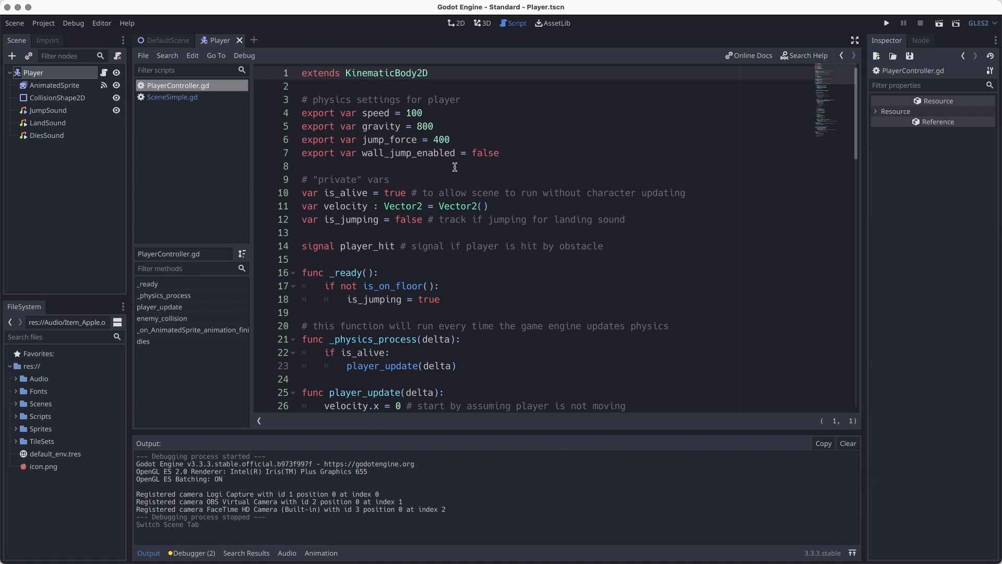
scroll(454, 167, down, 4)
scroll(454, 167, down, 3)
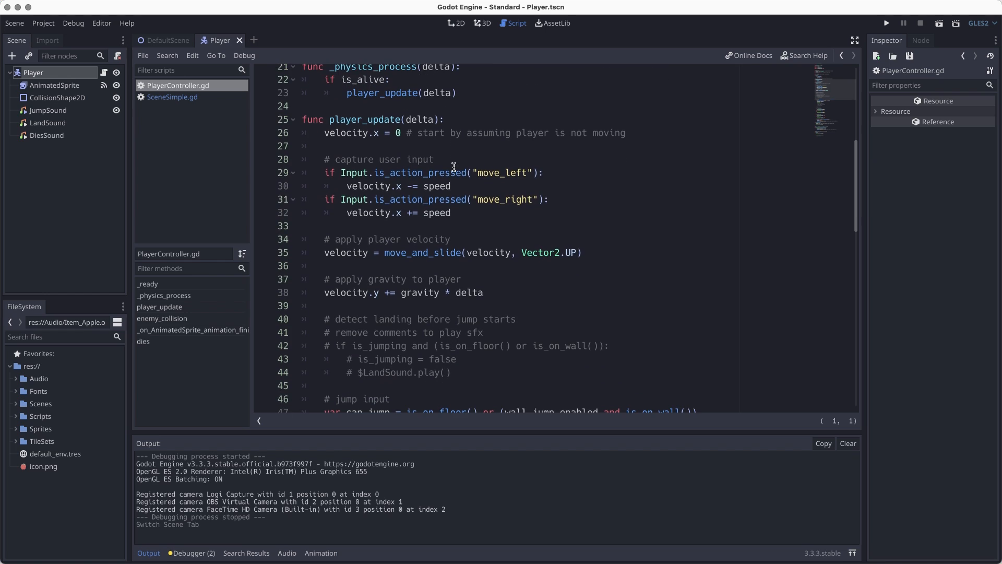
scroll(454, 167, down, 3)
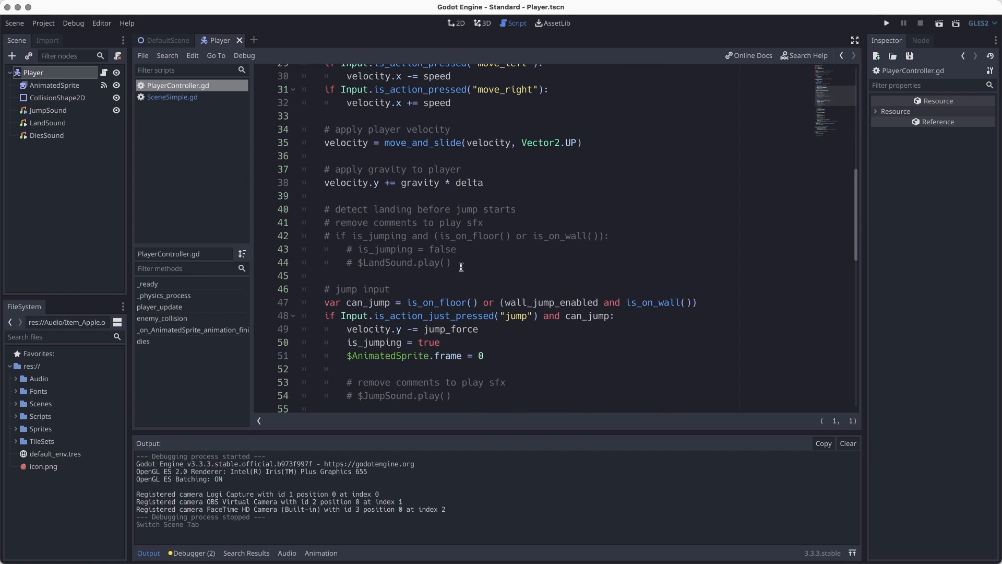
drag(452, 262, 269, 206)
click(369, 223)
scroll(449, 284, down, 3)
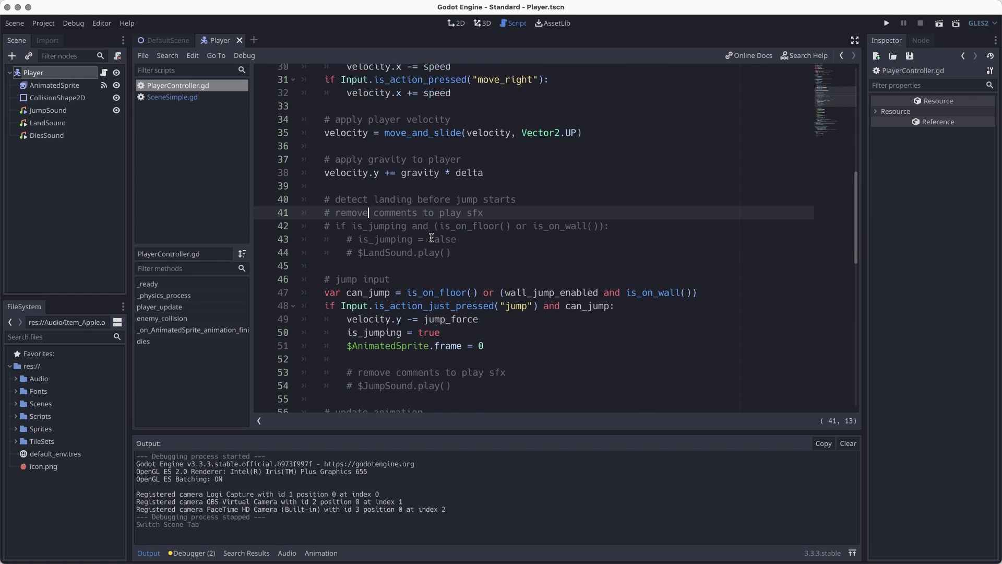
drag(457, 307, 291, 282)
click(388, 282)
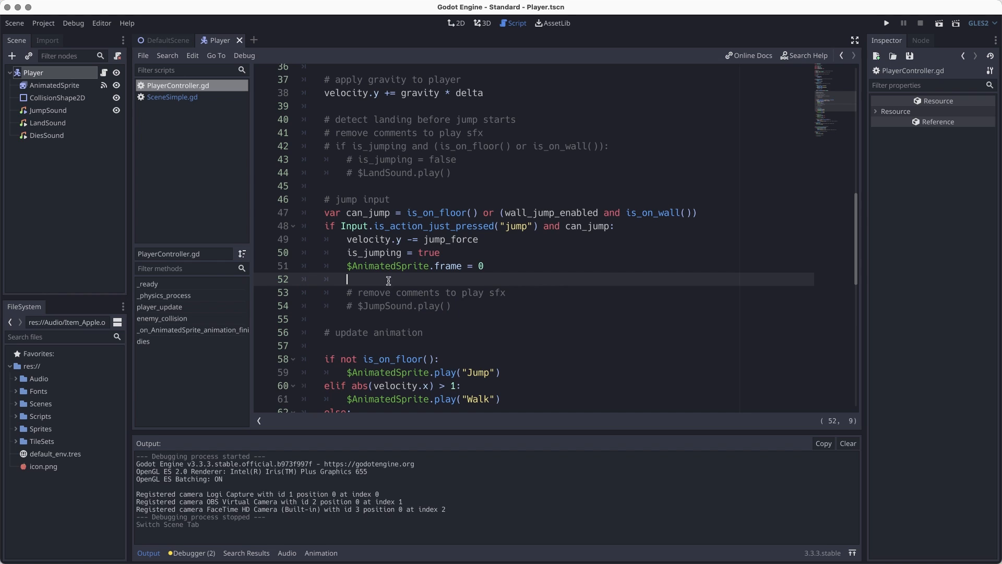
scroll(423, 234, down, 3)
scroll(423, 234, down, 9)
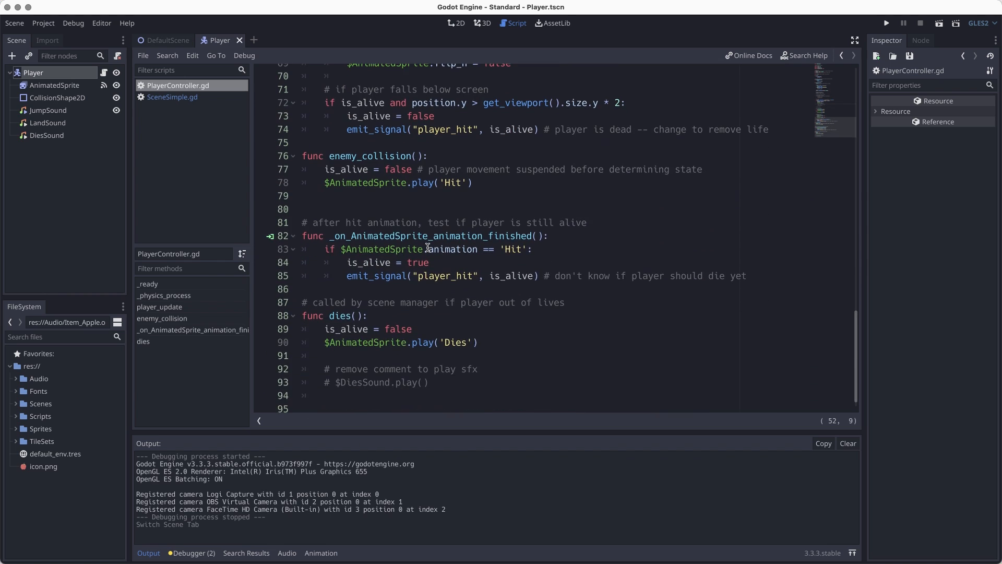
drag(439, 378, 264, 360)
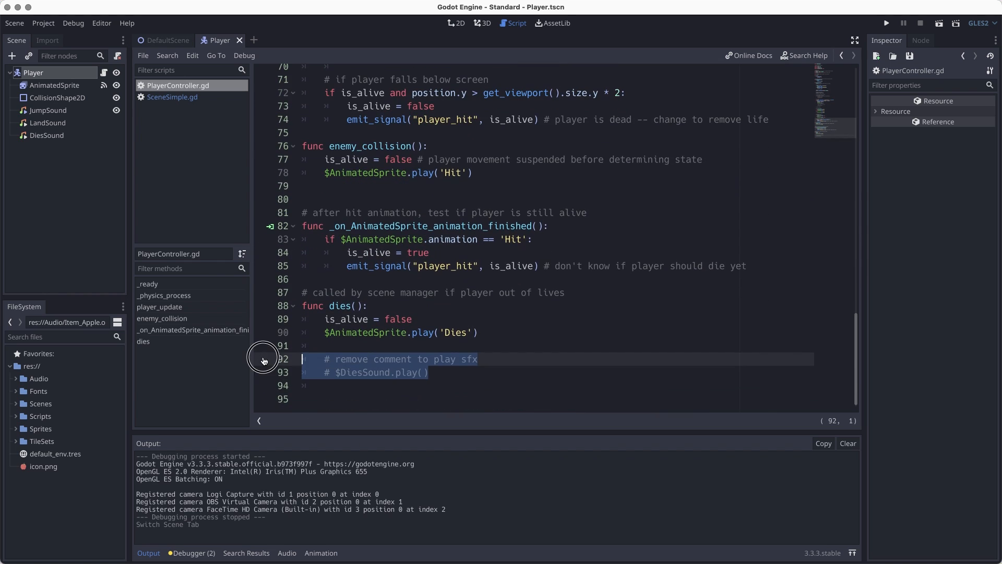
Examine the commented-out sound effect lines for dying, landing and jumping in PlayerController.gd.
click(324, 349)
scroll(373, 261, up, 6)
scroll(373, 259, up, 5)
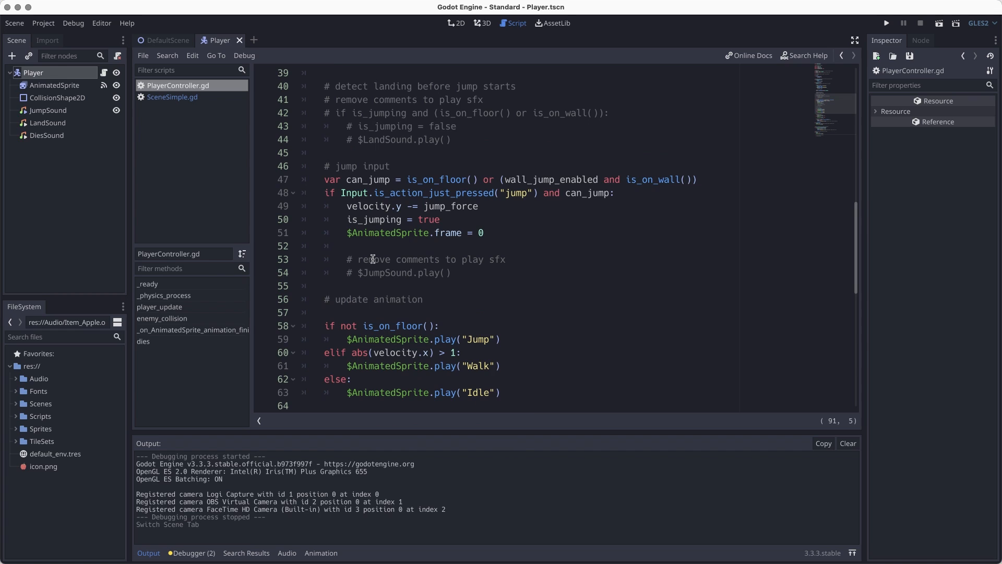
scroll(362, 222, up, 3)
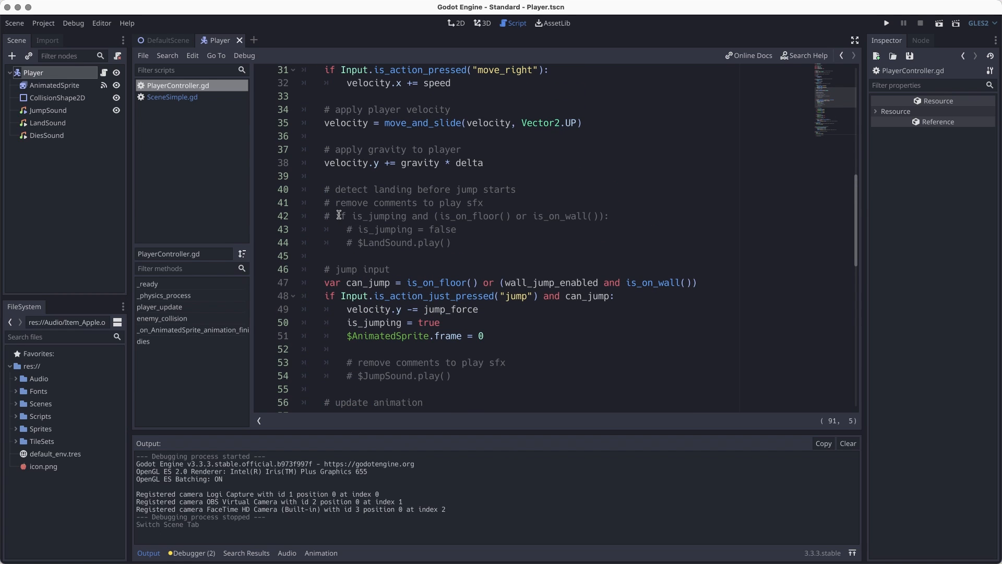
drag(334, 216, 320, 216)
click(400, 229)
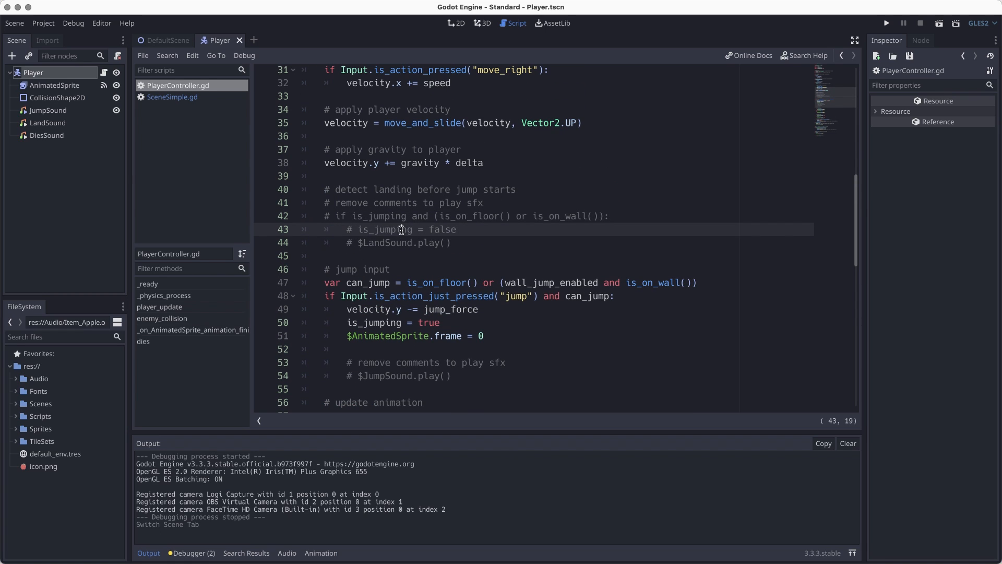
scroll(398, 217, down, 2)
click(462, 295)
scroll(521, 287, down, 1)
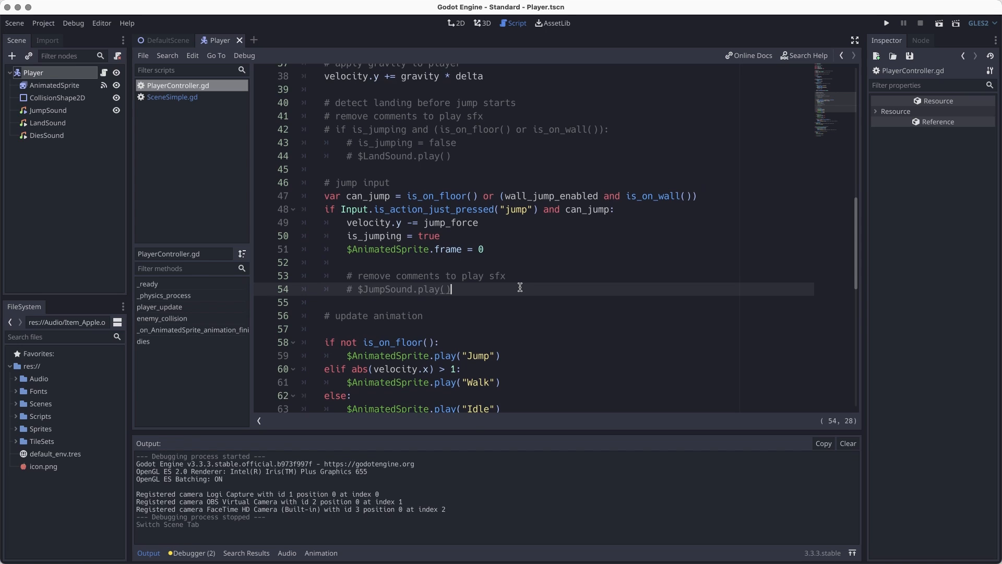
Delete the existing JumpSound node from the Player scene and confirm the deletion.
click(51, 112)
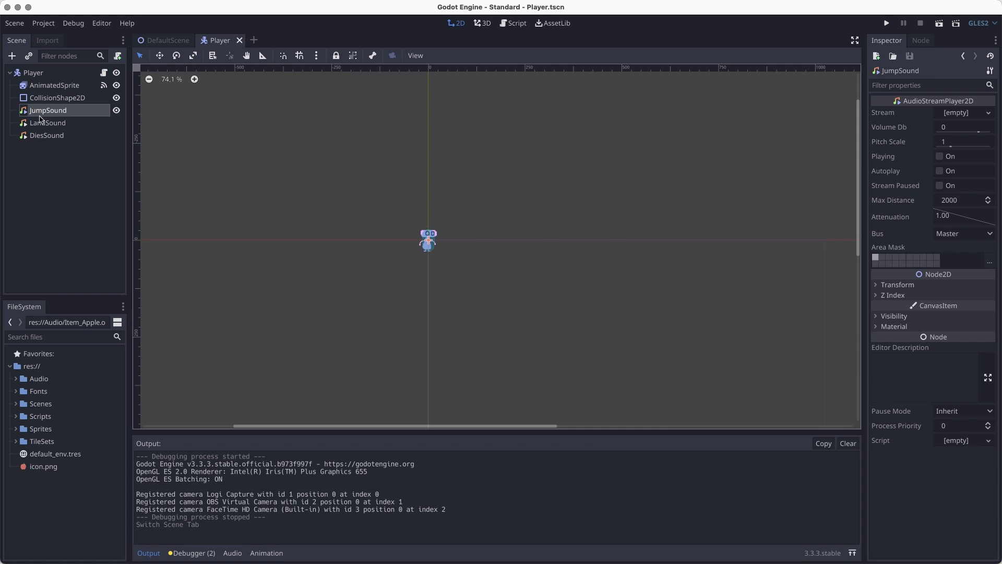
right_click(41, 115)
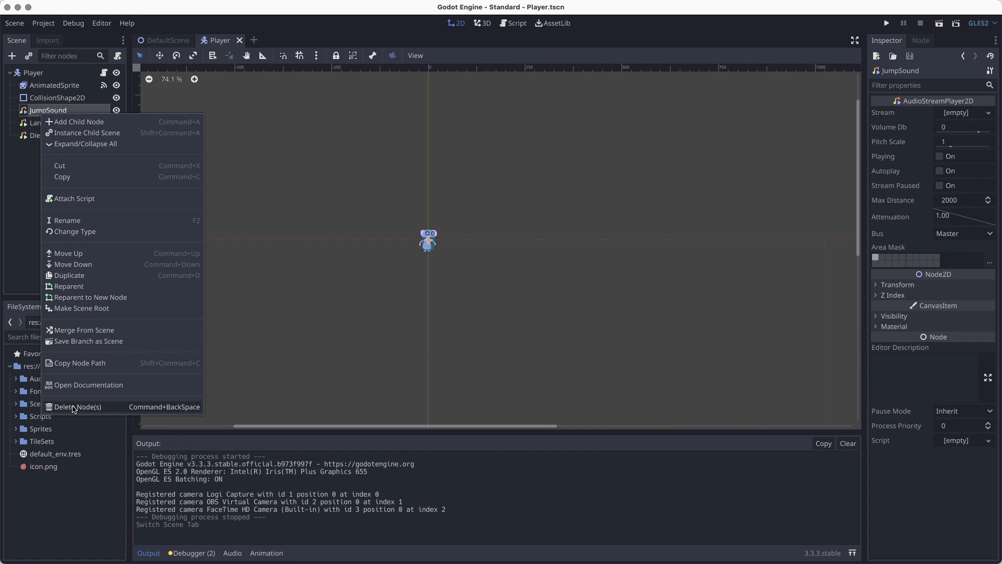
click(73, 407)
click(524, 299)
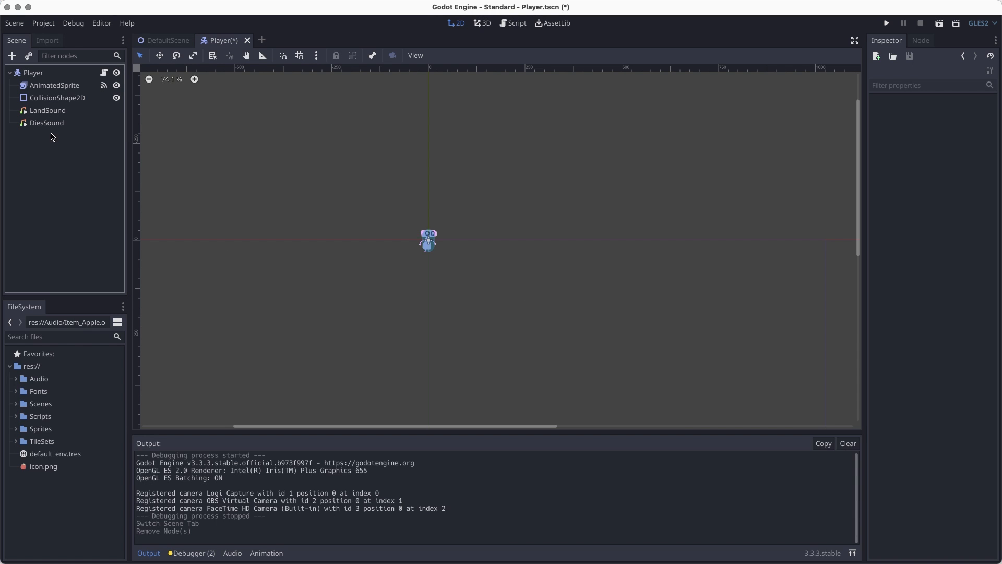
Add an AudioStreamPlayer node as a child of the Player root node.
click(36, 76)
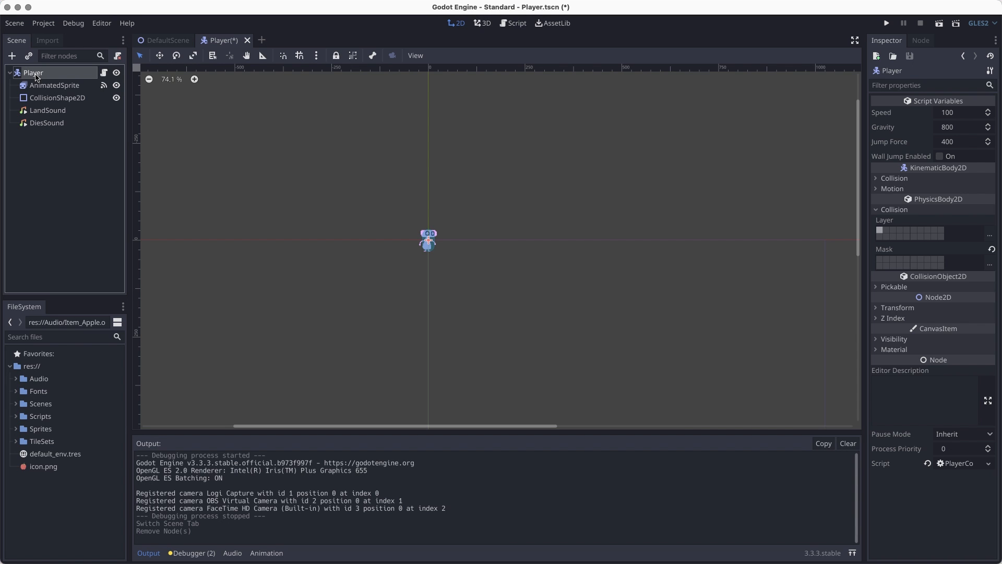
click(11, 56)
text(audiostream)
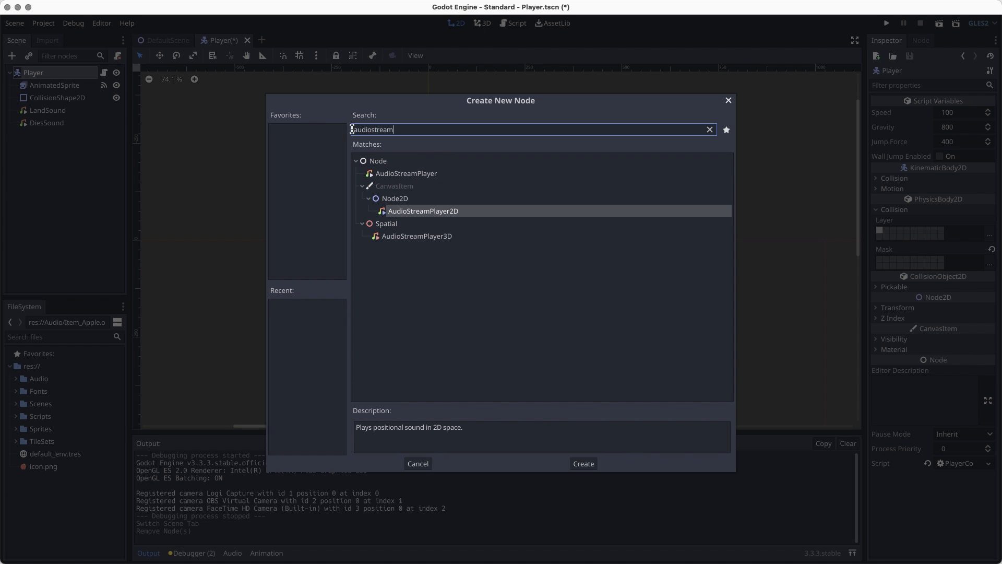
text(player)
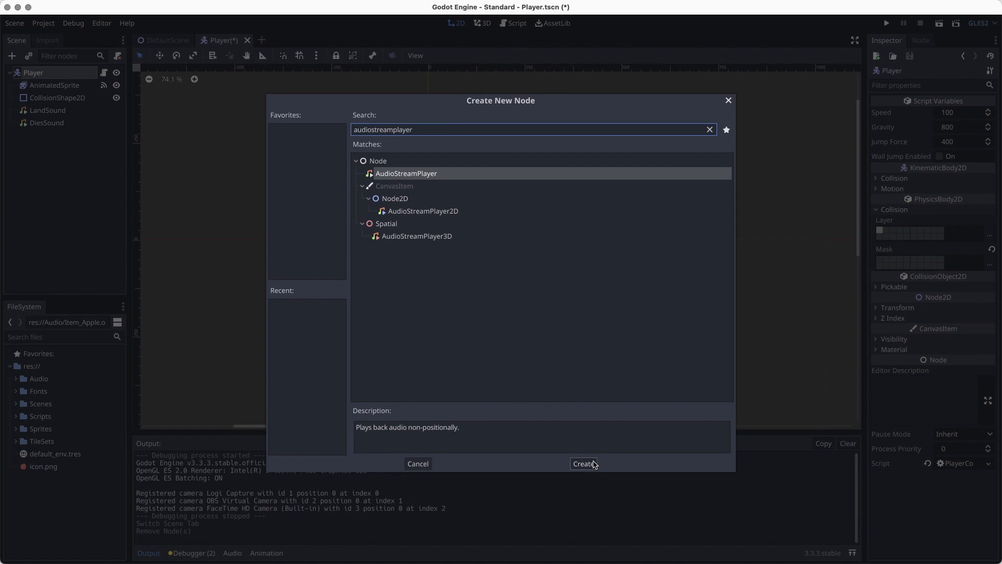
click(592, 463)
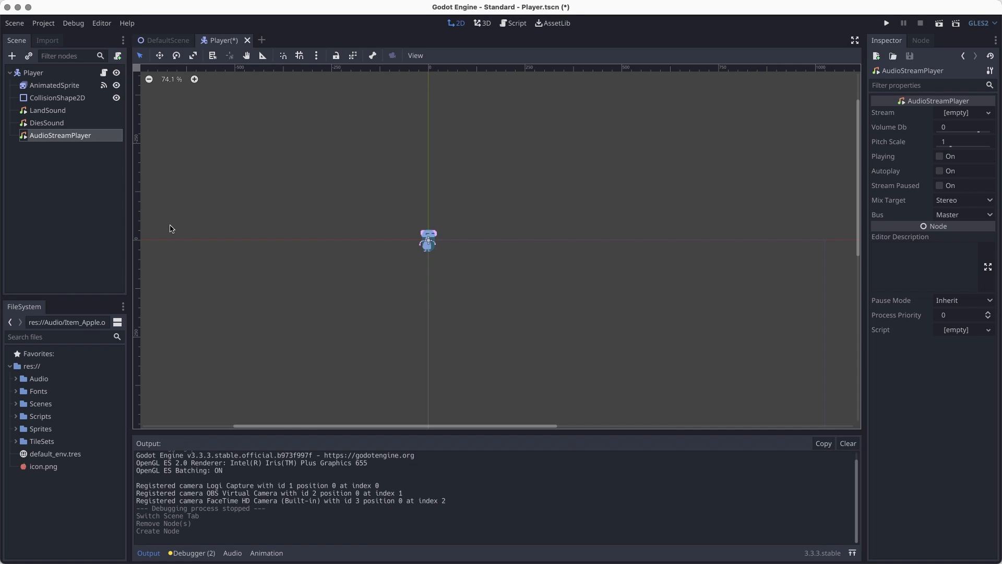
Rename the new AudioStreamPlayer node to JumpSound and place it directly above LandSound in the scene tree.
double_click(58, 135)
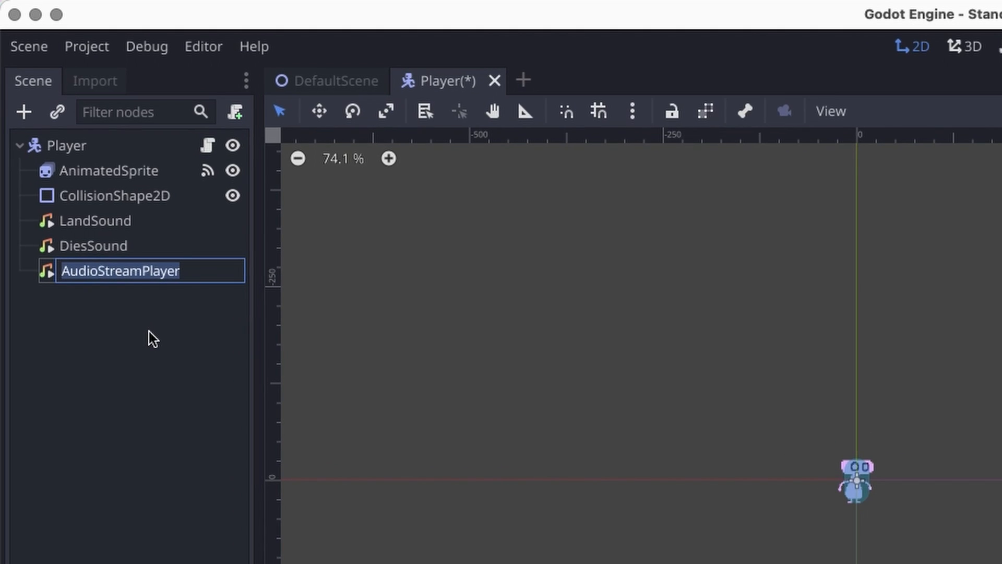
text(JumpSound)
key(Return)
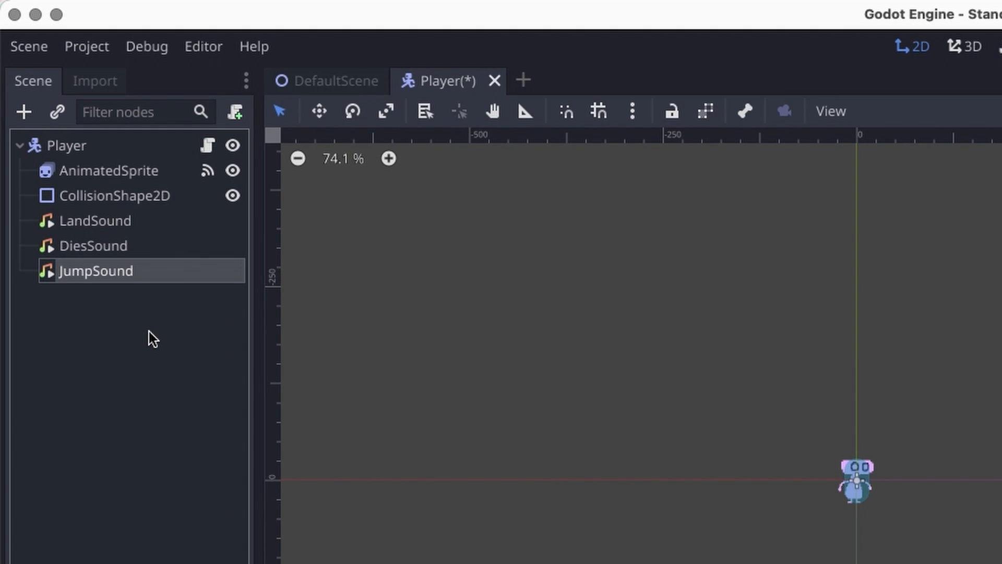
drag(101, 274, 90, 208)
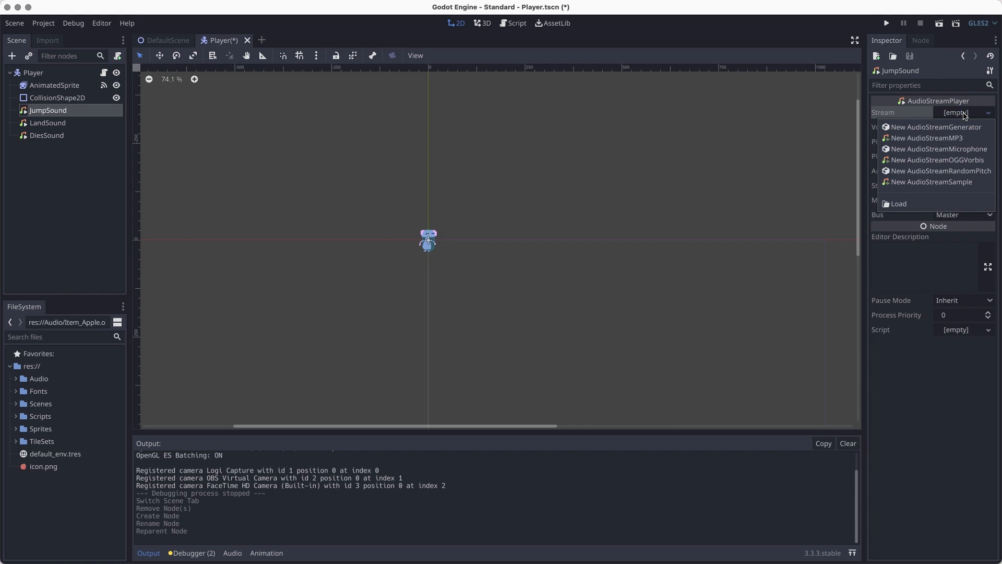
Load Player_Jump.wav from the Audio folder as the JumpSound node's stream and save the Player scene.
click(966, 113)
click(900, 207)
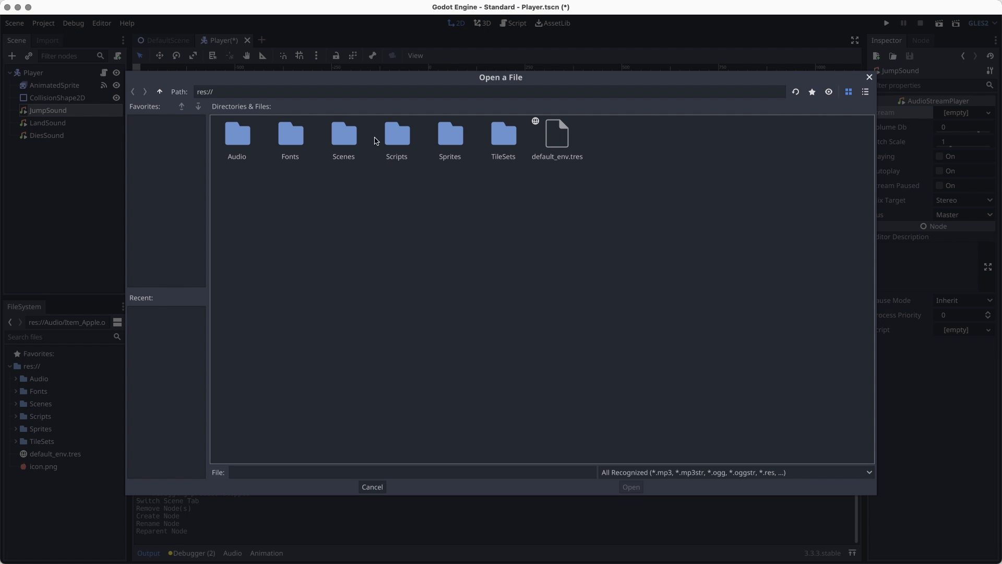
double_click(239, 152)
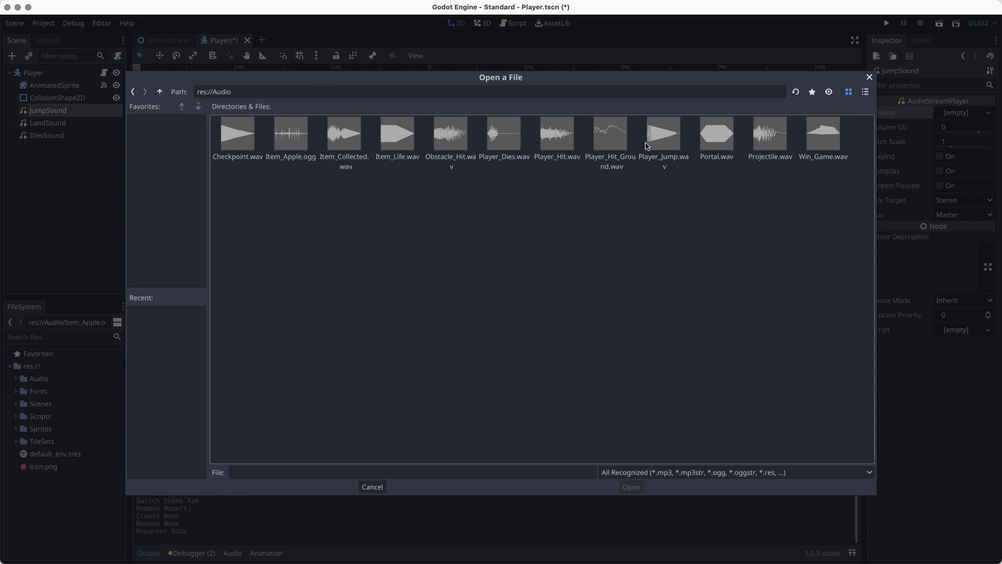
click(659, 134)
click(631, 486)
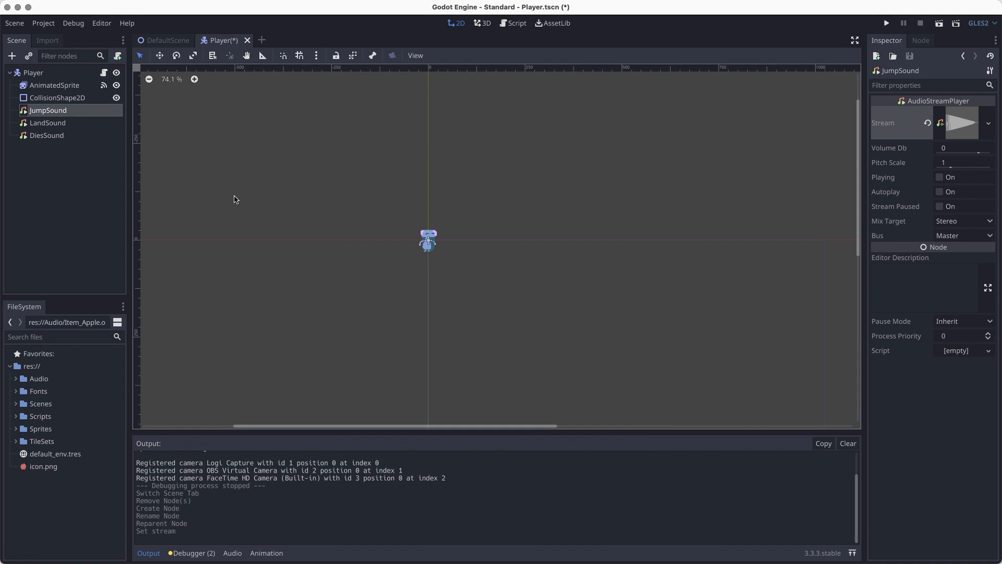
key(super+s)
Uncomment the $JumpSound.play() line in the jump input code of PlayerController.gd.
click(516, 24)
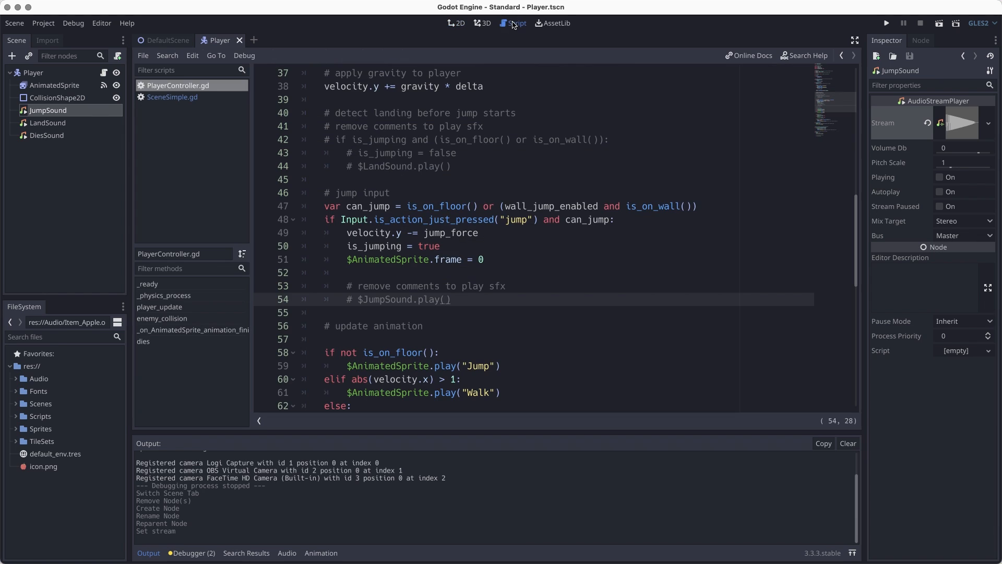
click(359, 299)
key(BackSpace)
key(BackSpace)
double_click(380, 299)
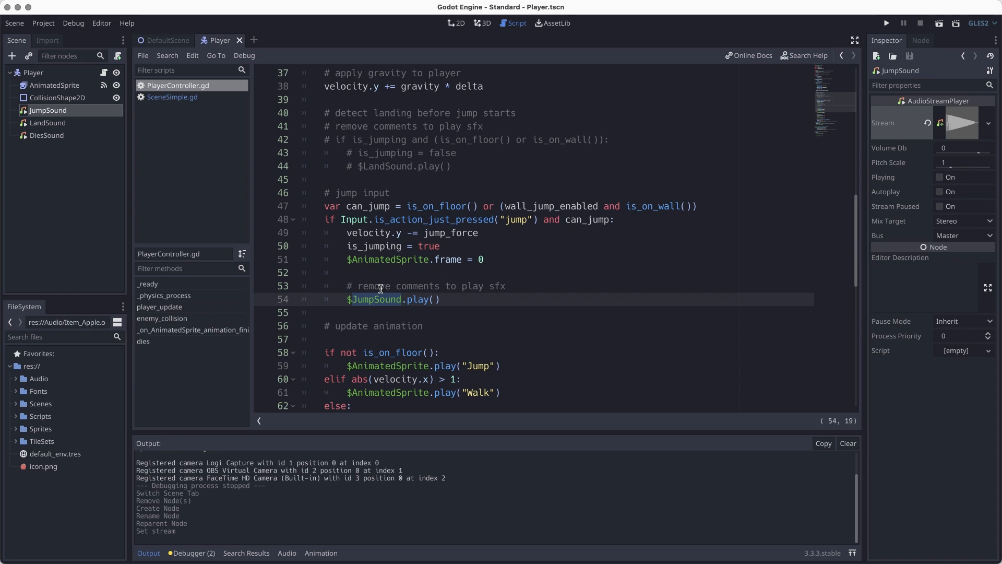
key(ctrl+a)
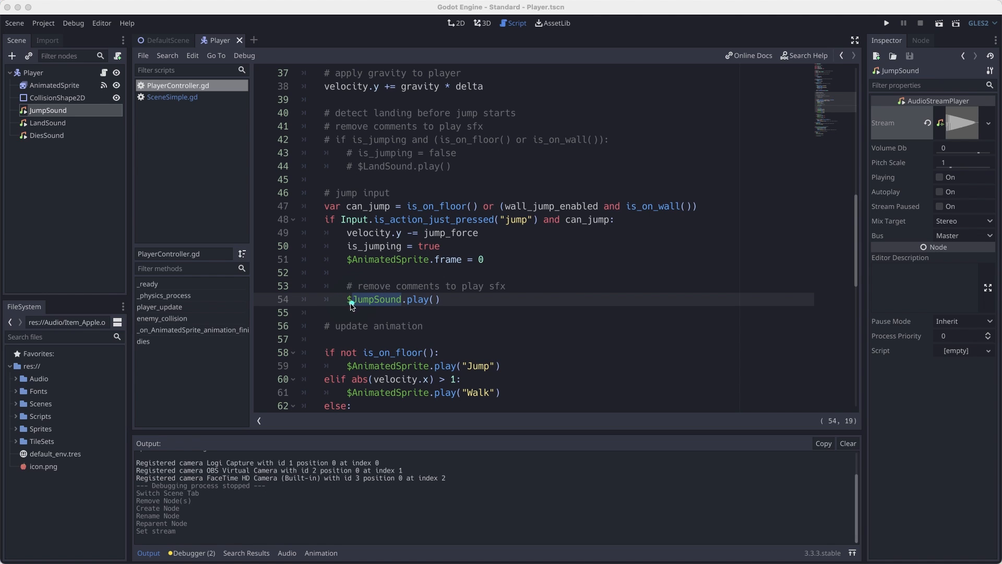
mouse_move(410, 320)
mouse_down()
mouse_move(405, 276)
mouse_move(410, 319)
mouse_up()
mouse_move(350, 276)
mouse_down()
mouse_move(161, 170)
mouse_move(78, 116)
mouse_move(87, 113)
mouse_move(74, 129)
mouse_up()
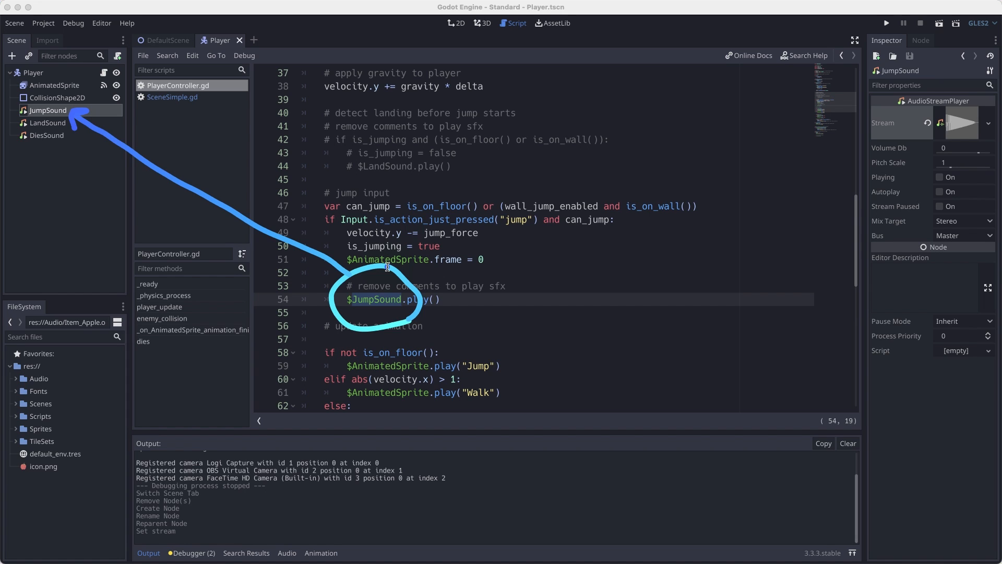
key(Escape)
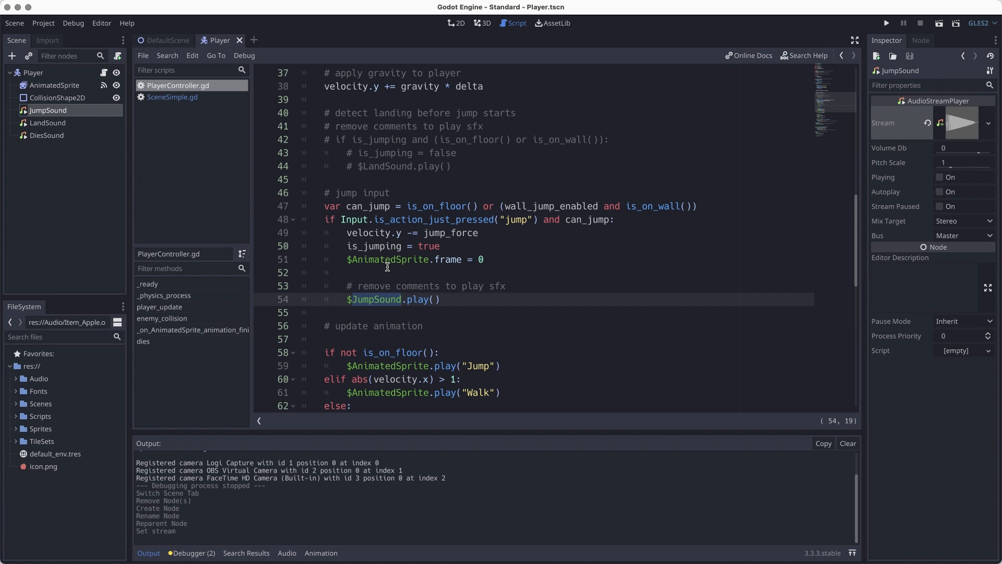
Run DefaultScene on its own and move and jump with the player to test the jump sound.
click(175, 41)
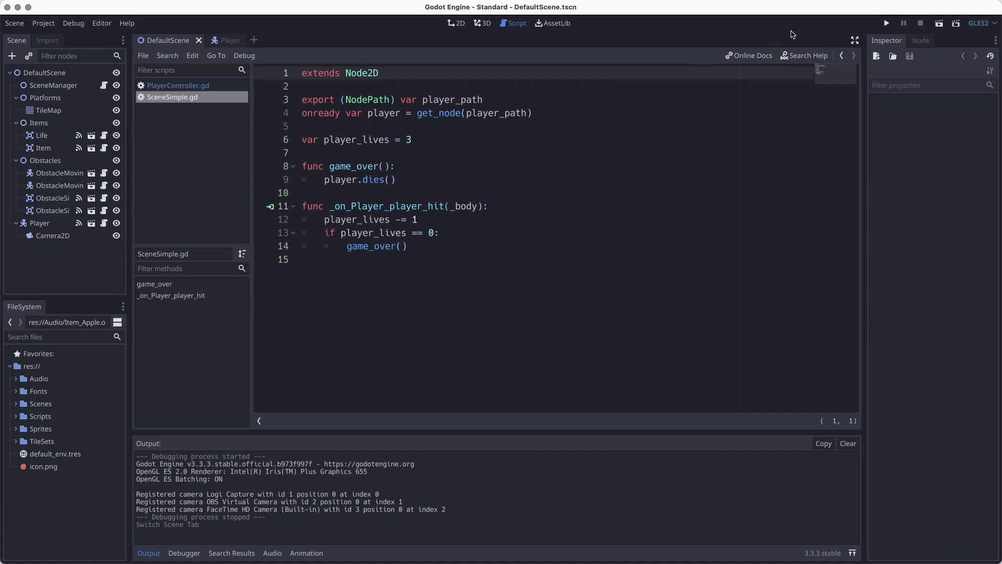
click(939, 23)
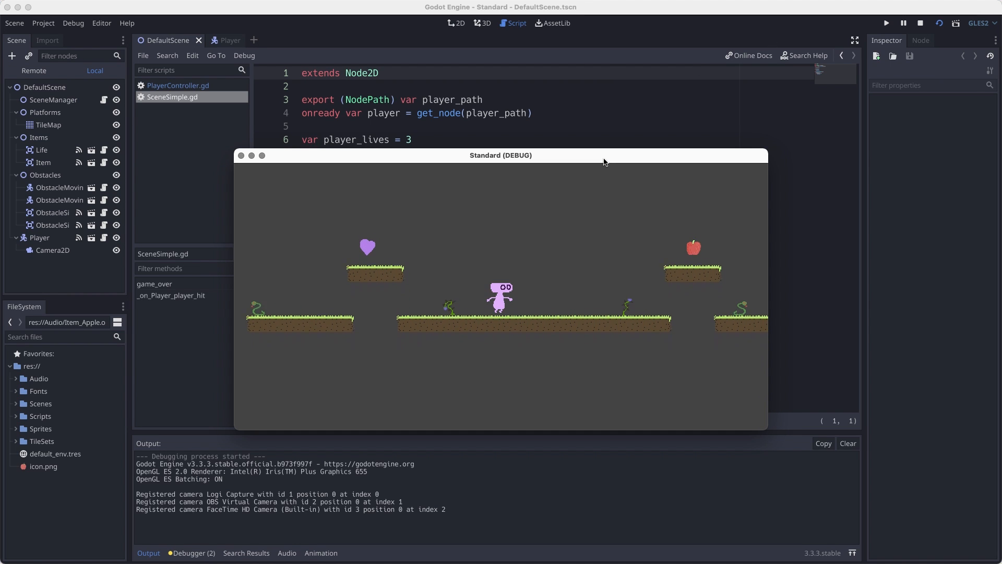
key(Left)
key(Right)
key(space)
key(Right)
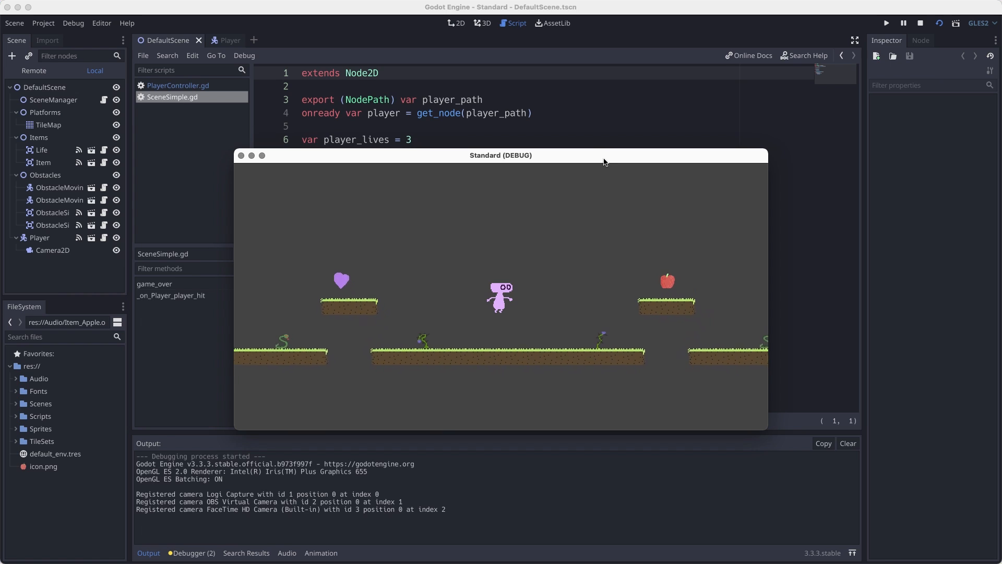
key(space)
key(Left)
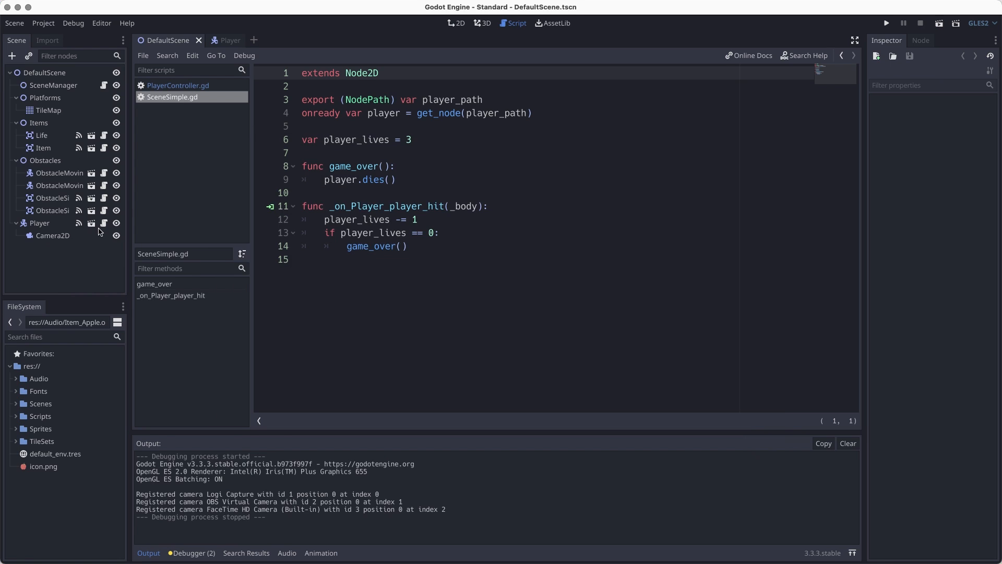
In the Player scene, load Player_Hit_Ground.wav from the Audio folder as the LandSound node's stream and save the scene.
key(ctrl+Tab)
click(62, 127)
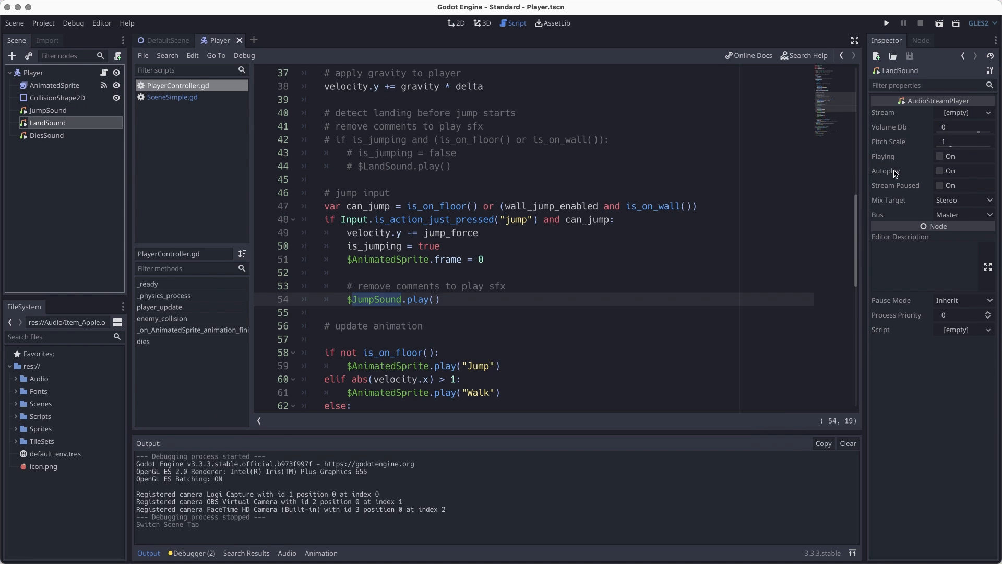
click(958, 113)
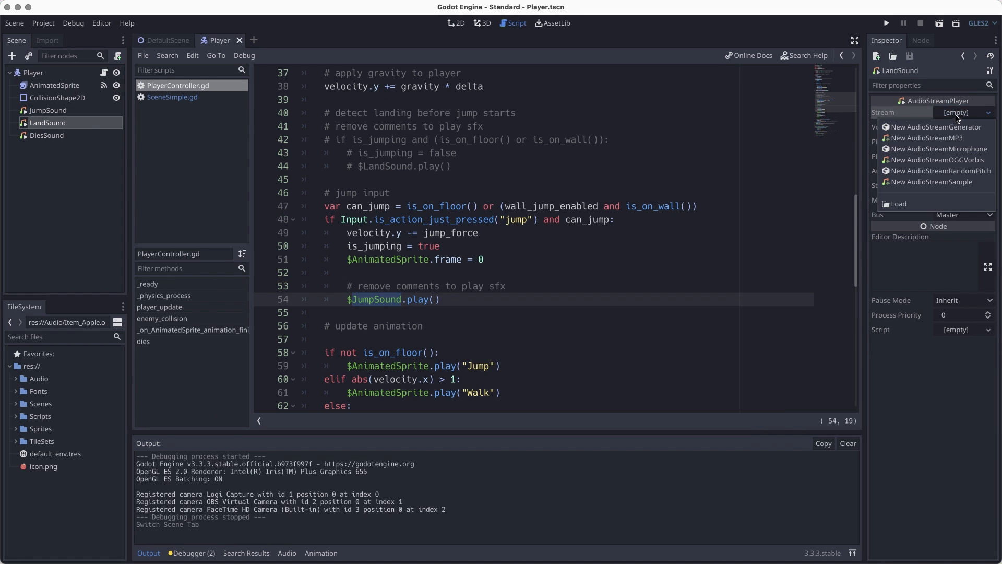
click(897, 204)
double_click(241, 139)
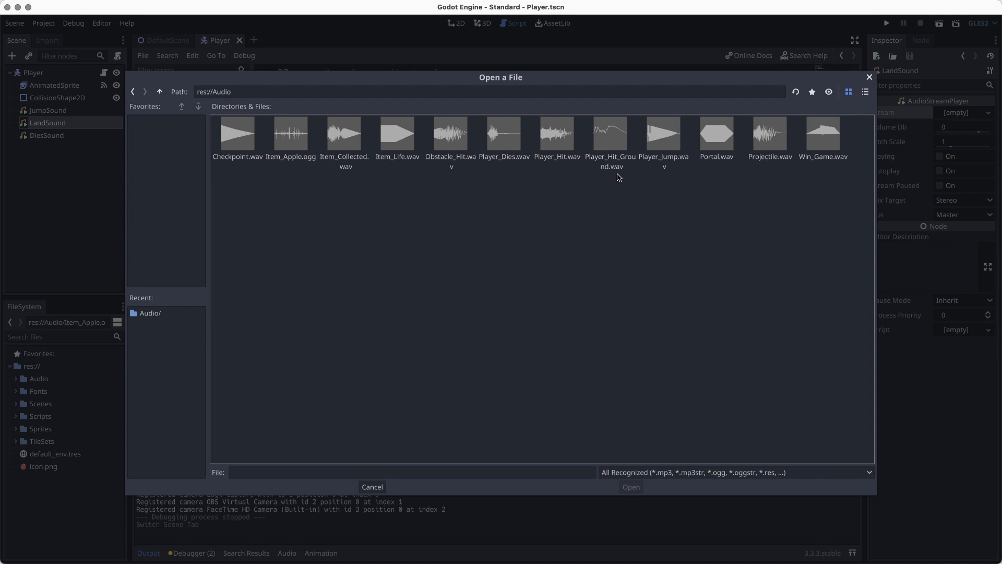
click(603, 139)
click(627, 486)
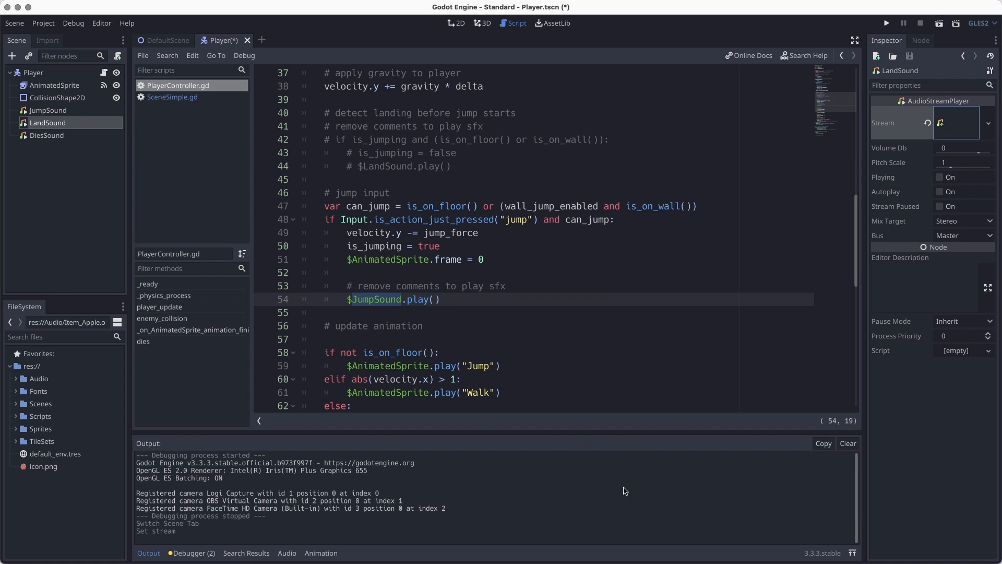
key(ctrl+s)
Load Player_Dies.wav from the Audio folder as the DiesSound node's stream.
click(56, 137)
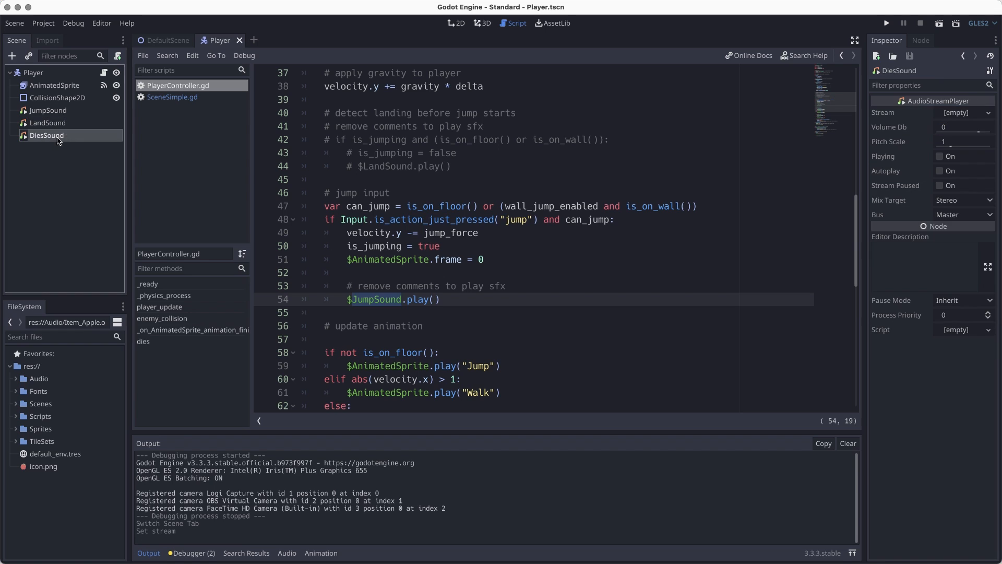
click(966, 114)
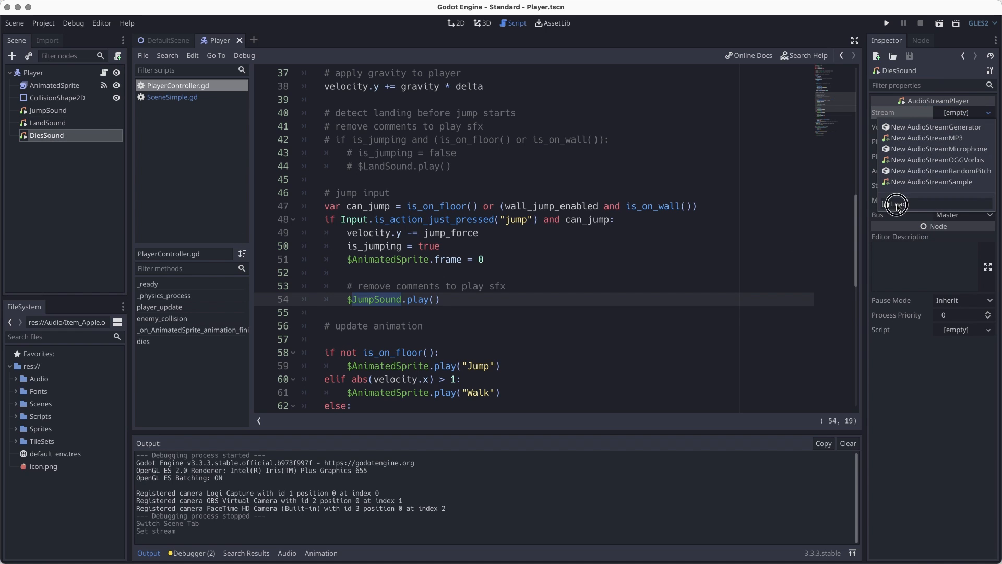
click(895, 201)
click(248, 140)
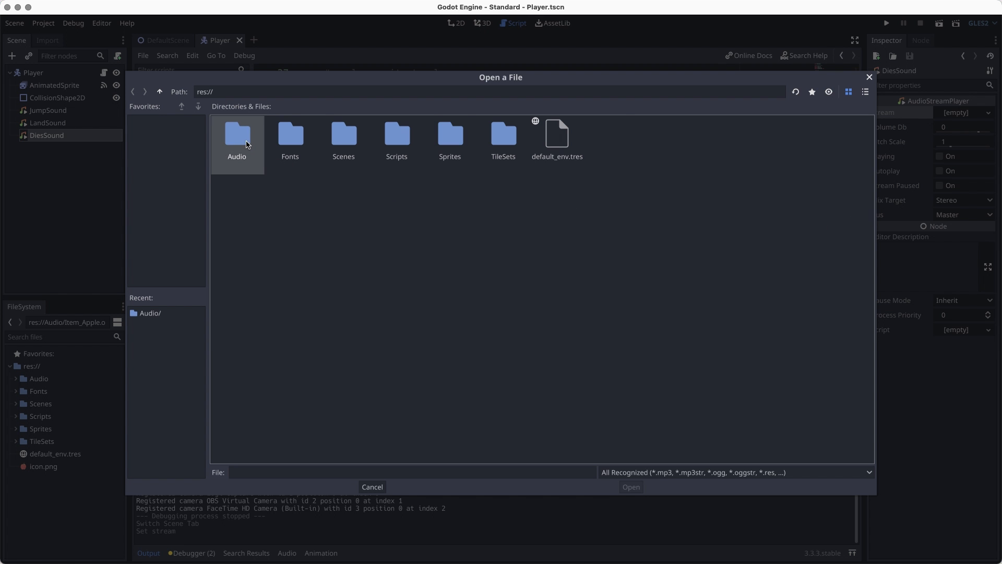
double_click(247, 140)
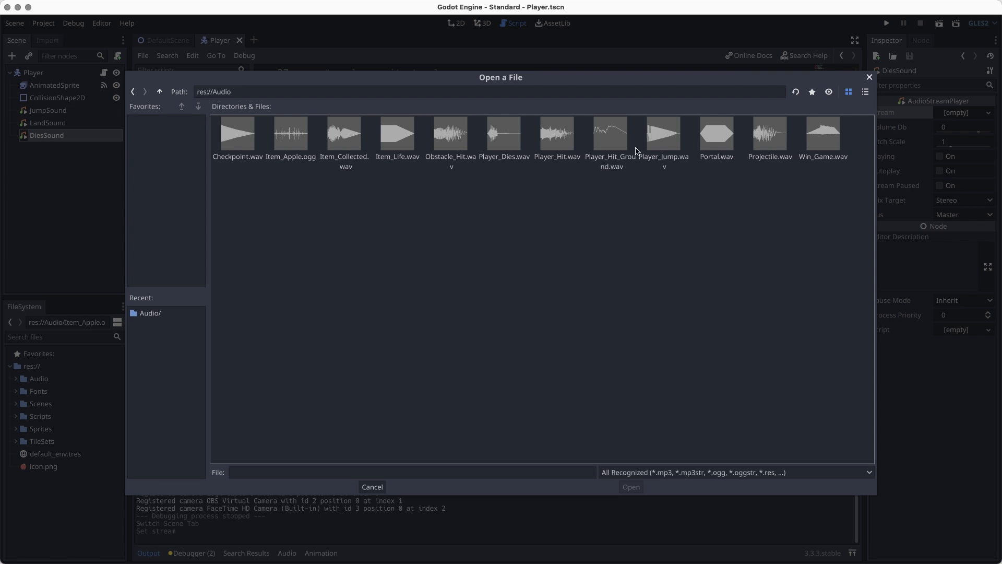
click(504, 137)
click(631, 487)
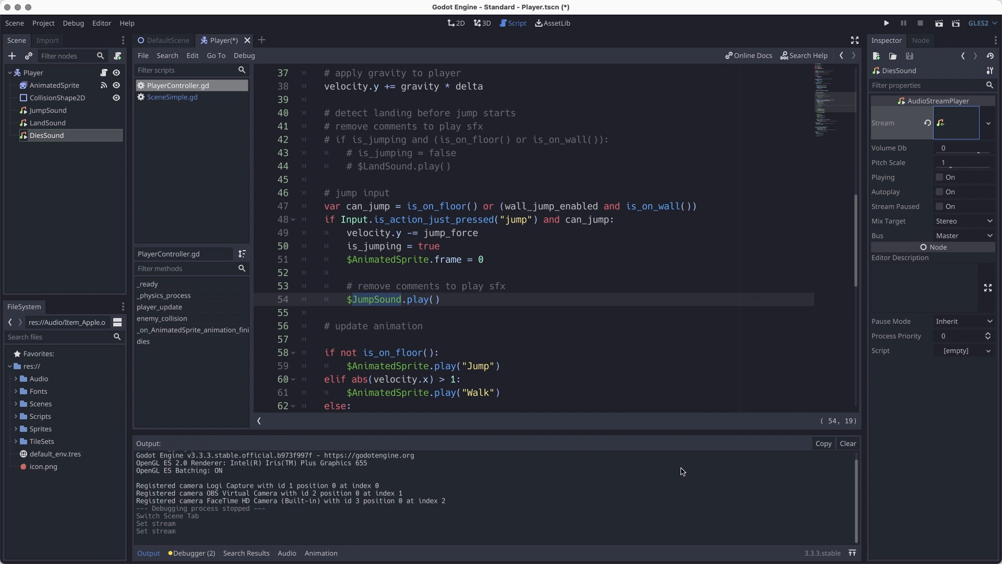
Save the Player scene and uncomment the landing-detection if block containing $LandSound.play() in PlayerController.gd.
key(super+s)
click(104, 73)
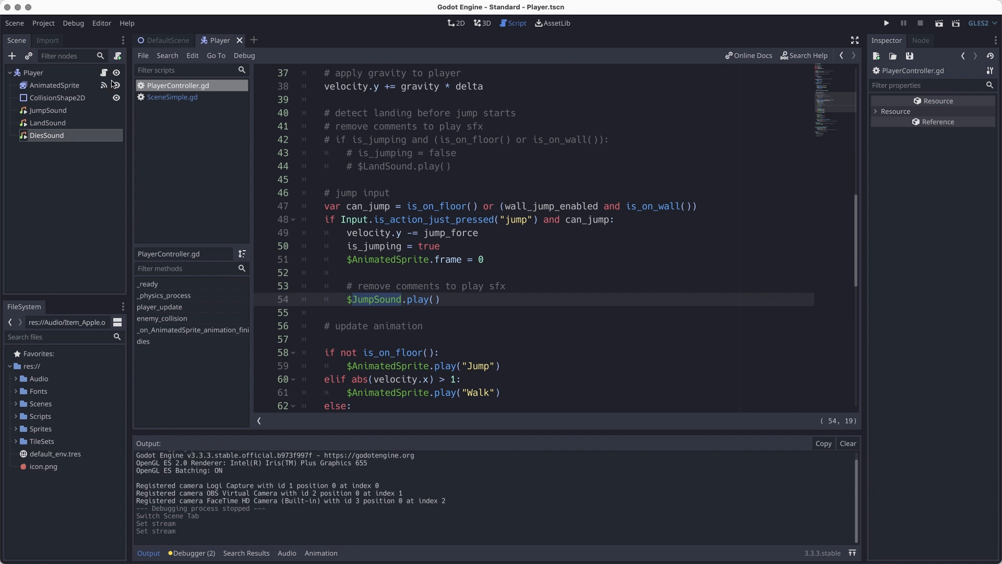
scroll(380, 287, up, 2)
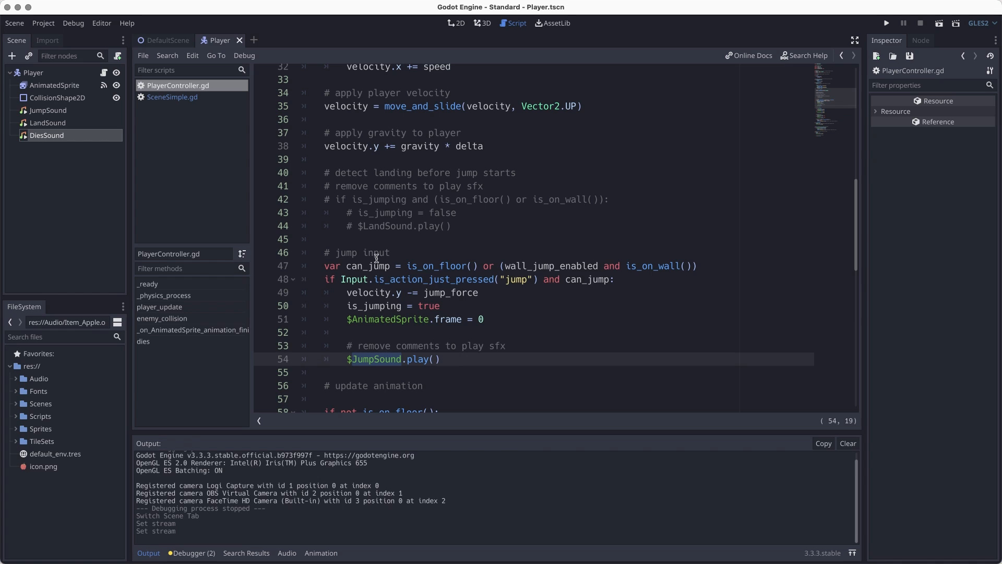
drag(325, 202, 470, 238)
click(475, 231)
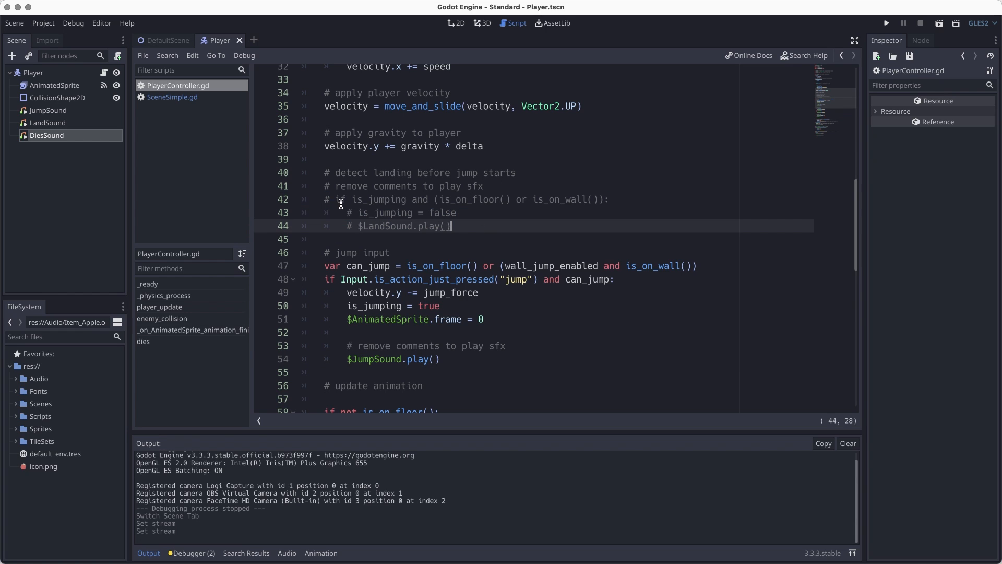
click(344, 201)
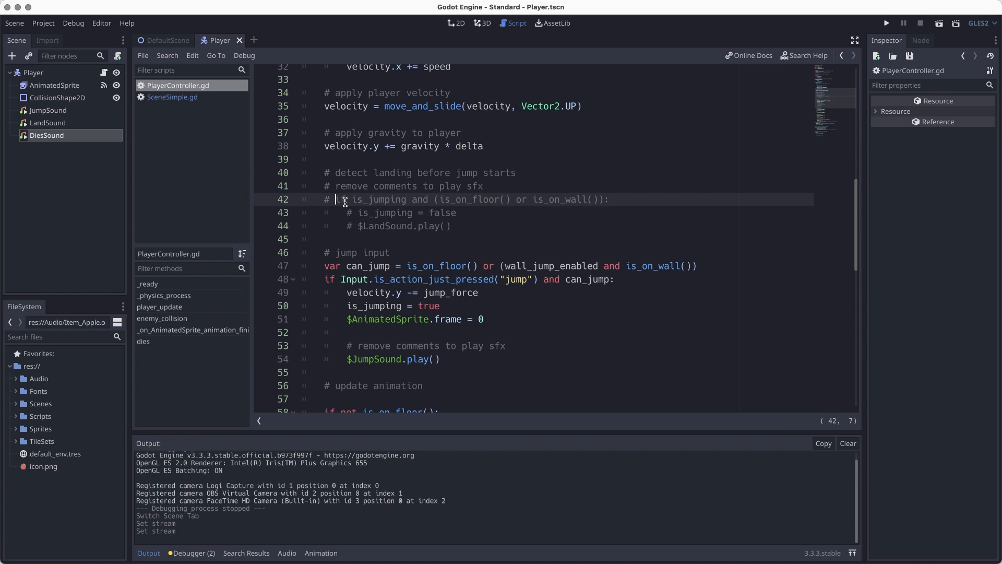
key(BackSpace)
key(BackSpace)
key(Down)
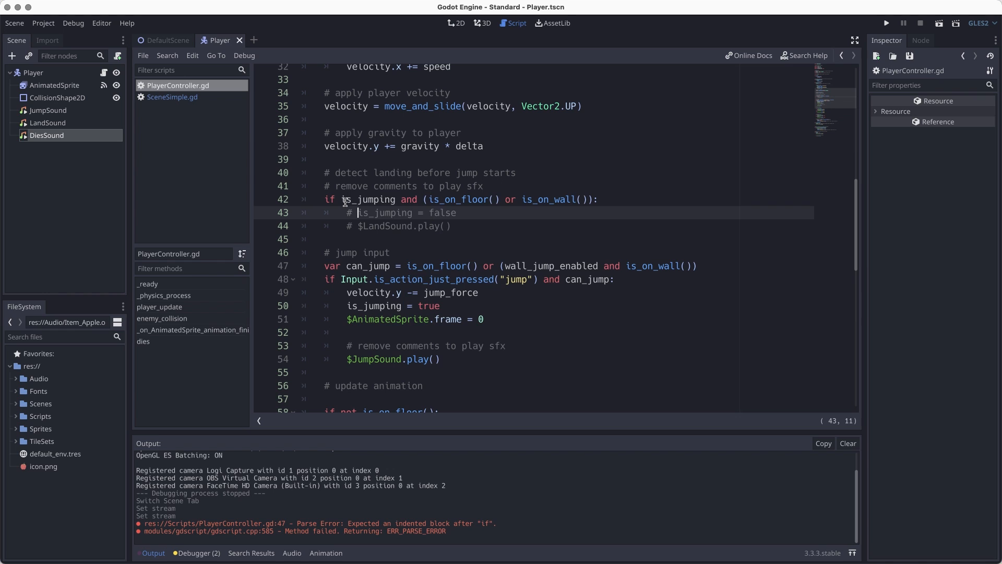
key(BackSpace)
key(BackSpace)
key(Down)
key(Delete)
key(Delete)
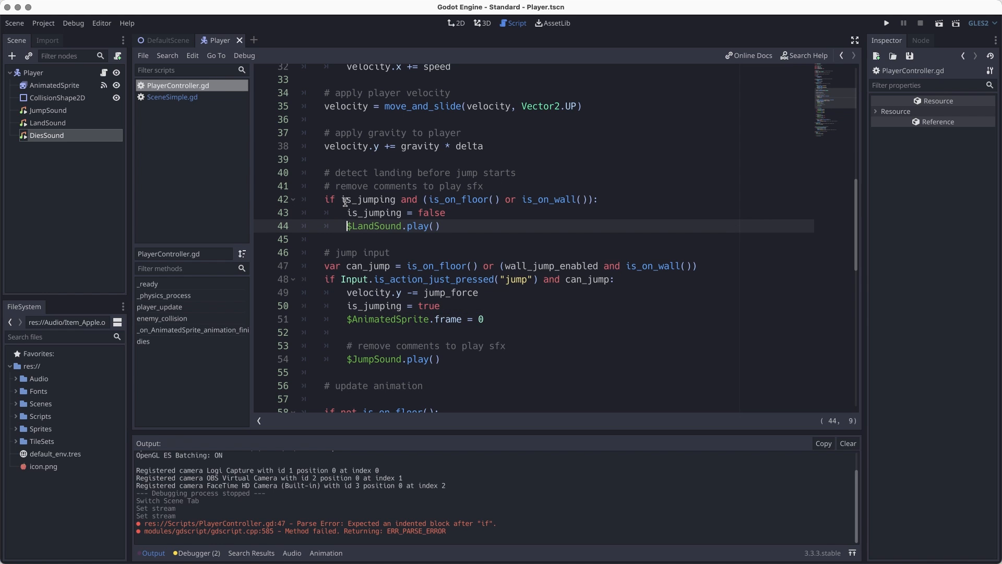
Uncomment the $DiesSound.play() line in the dies() function of PlayerController.gd.
scroll(424, 218, down, 12)
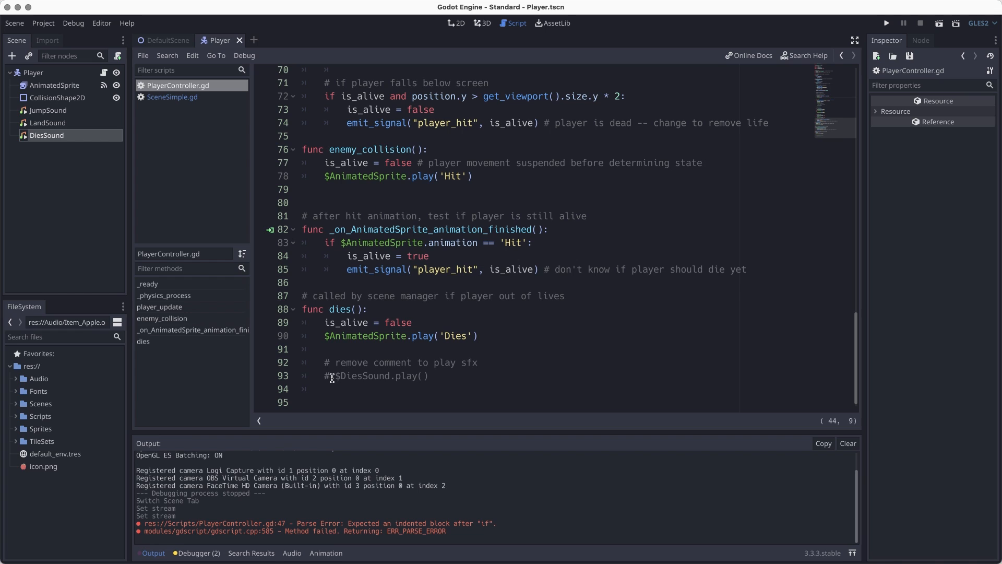
click(332, 377)
key(BackSpace)
key(BackSpace)
scroll(412, 365, down, 1)
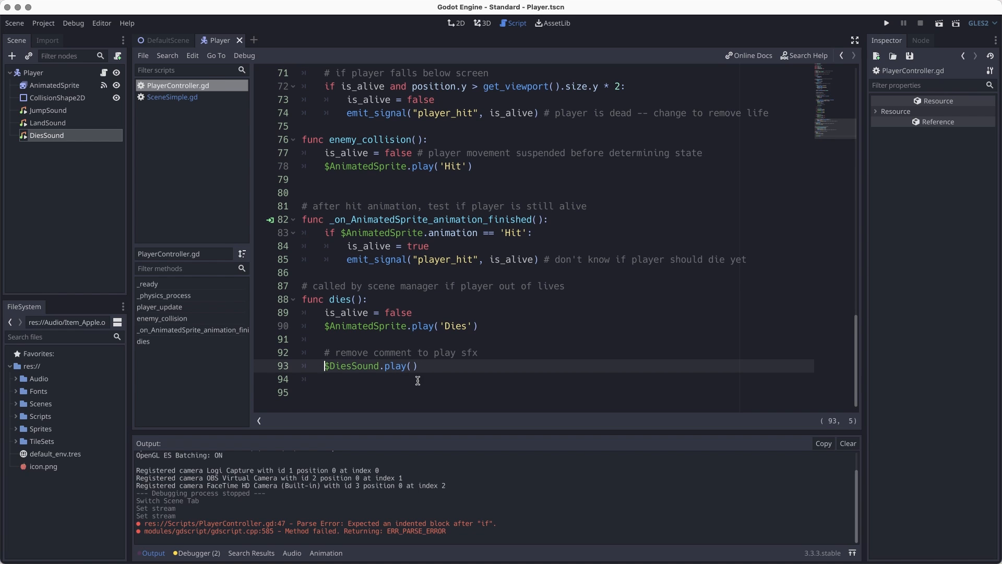
Run DefaultScene on its own, test the landing and death sounds by jumping and hitting the plant obstacle, and close the game.
click(167, 41)
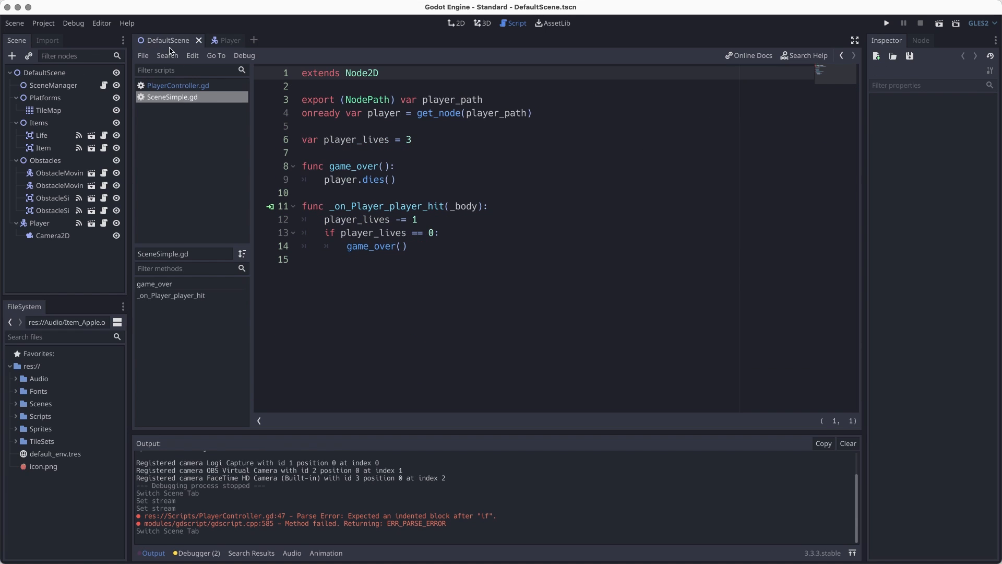
click(939, 23)
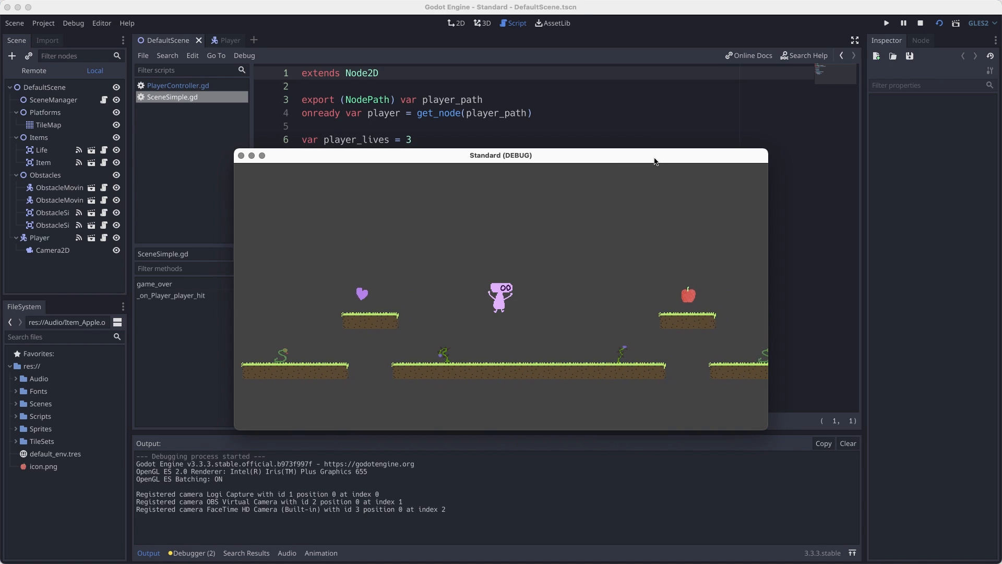
key(space)
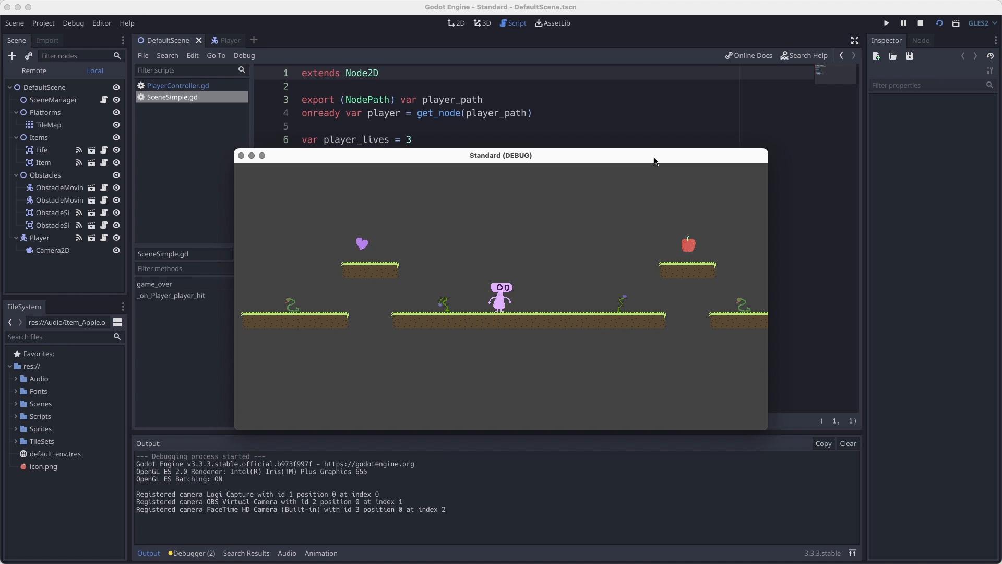
key(space)
key(Left)
key(Left)
key(Right)
key(Left)
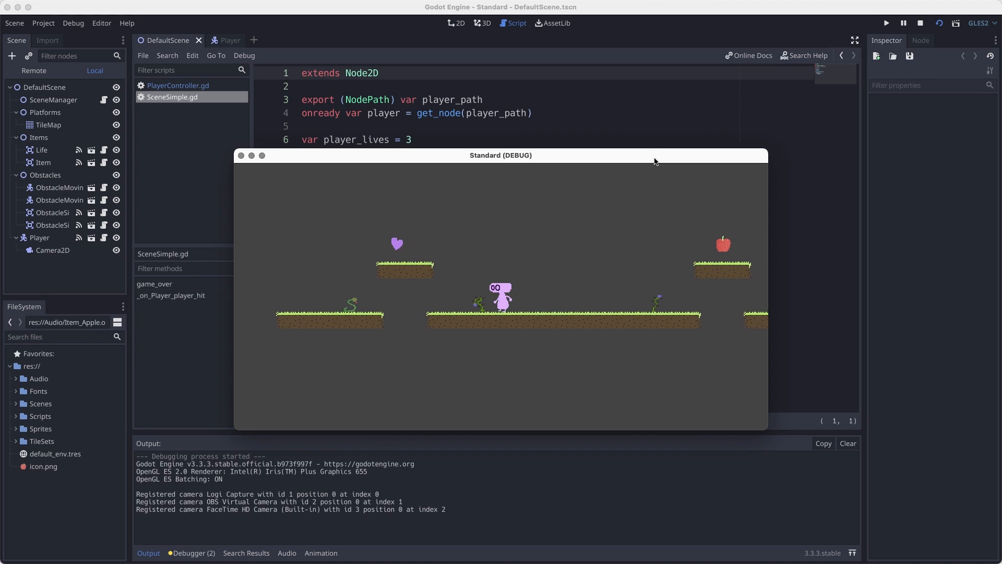
key(Right)
key(Left)
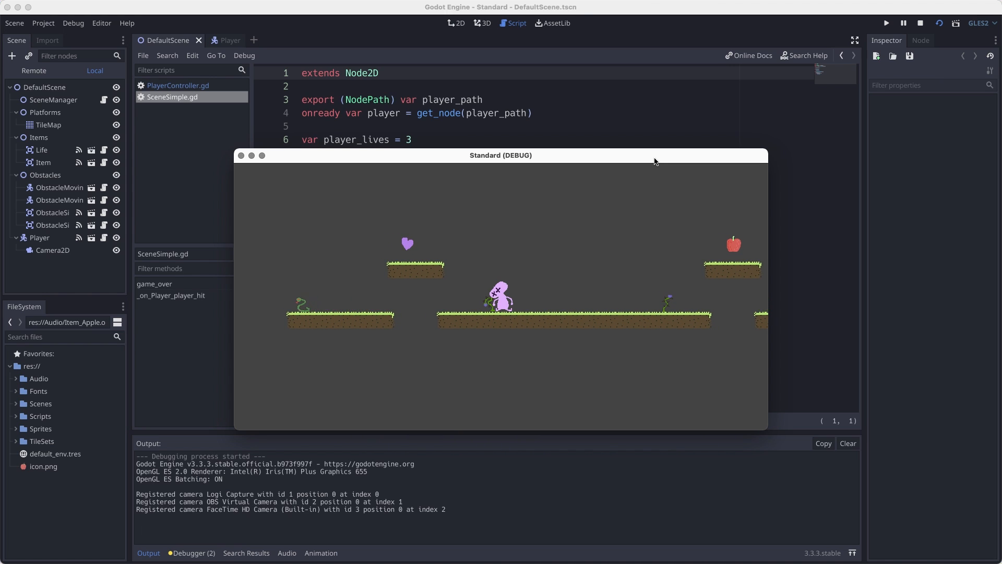
click(241, 155)
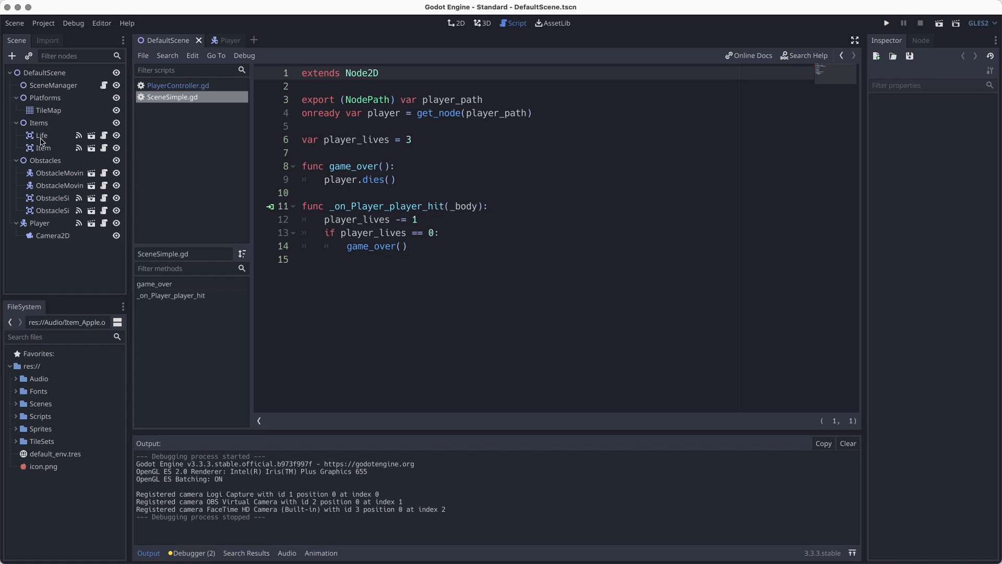
Open the Life scene from DefaultScene and load Item_Life.wav from the Audio folder as the CollectedSound node's stream.
click(88, 137)
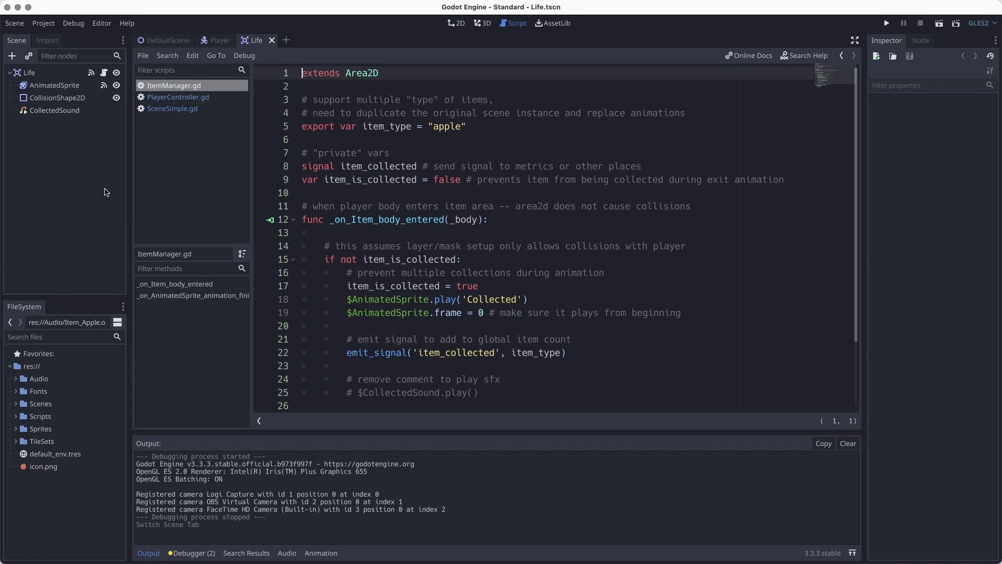
click(72, 113)
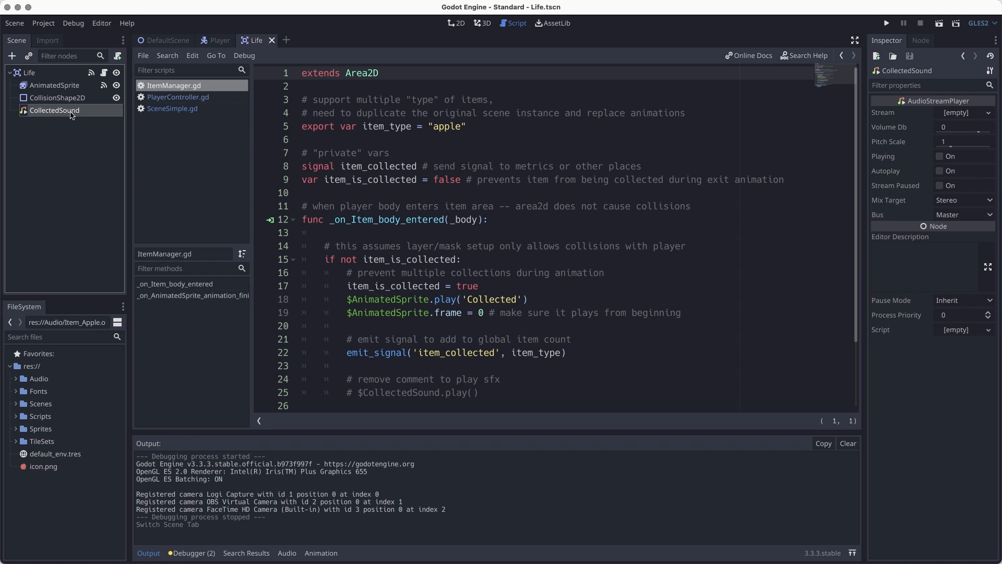
click(963, 115)
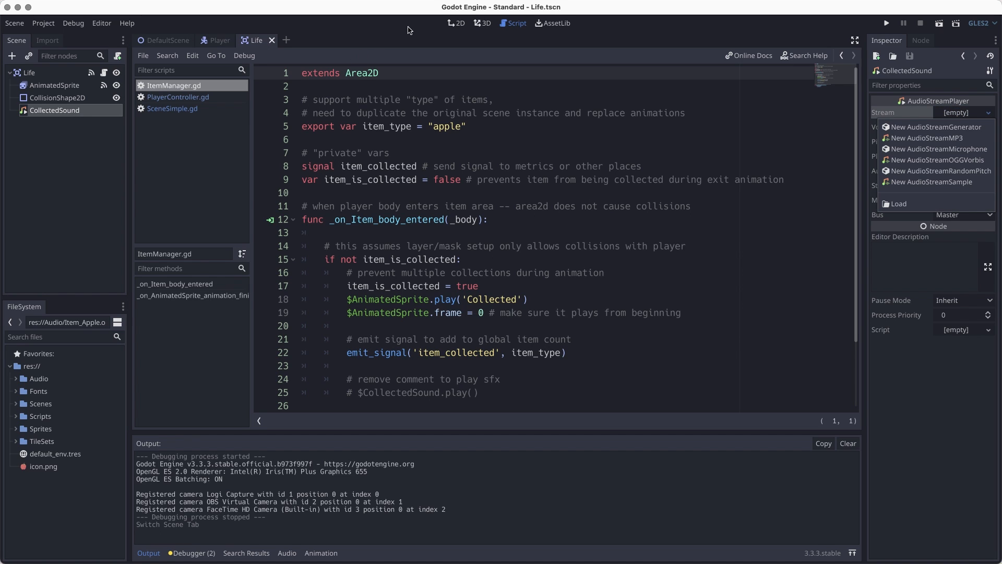
click(452, 25)
scroll(428, 241, up, 5)
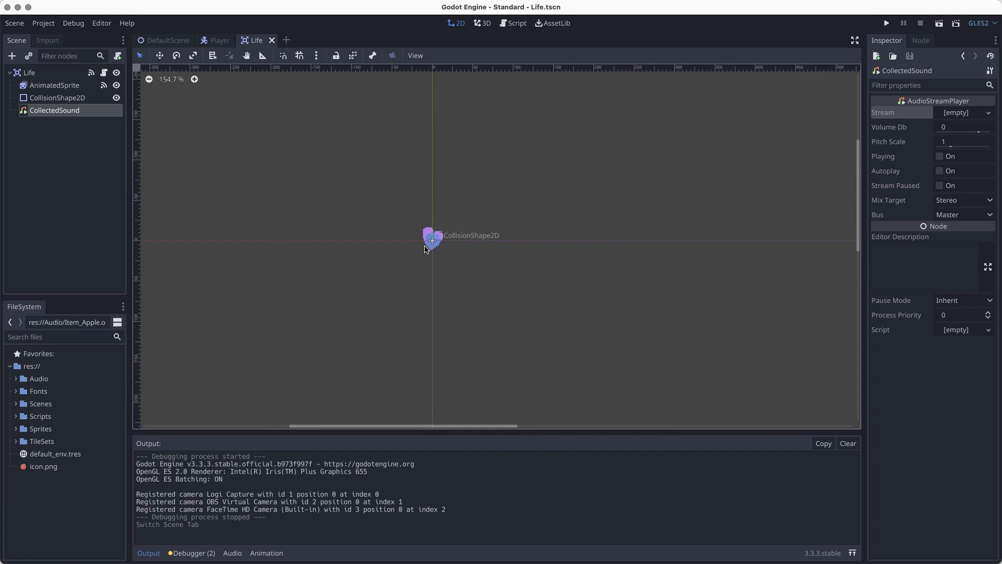
click(946, 114)
click(897, 203)
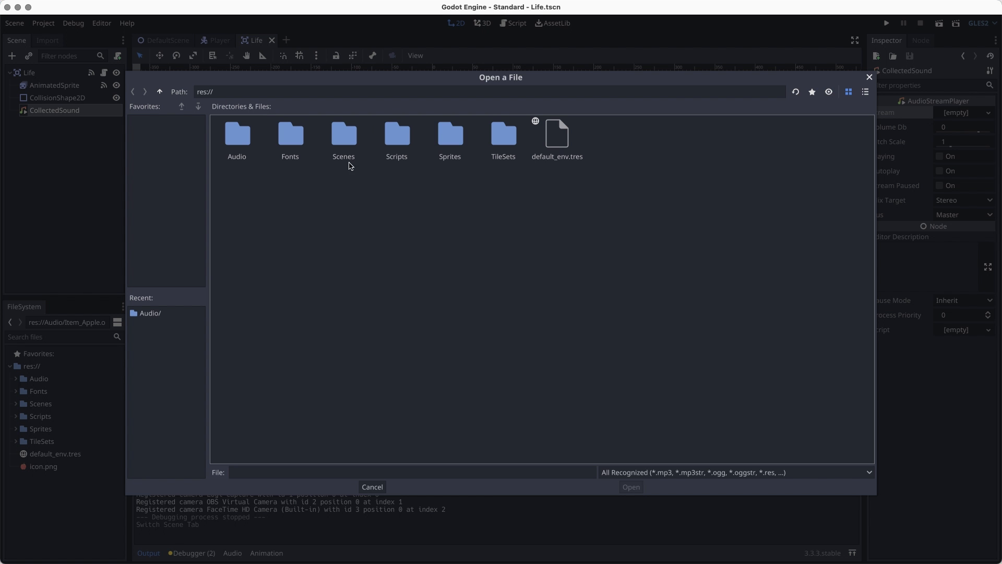
double_click(234, 136)
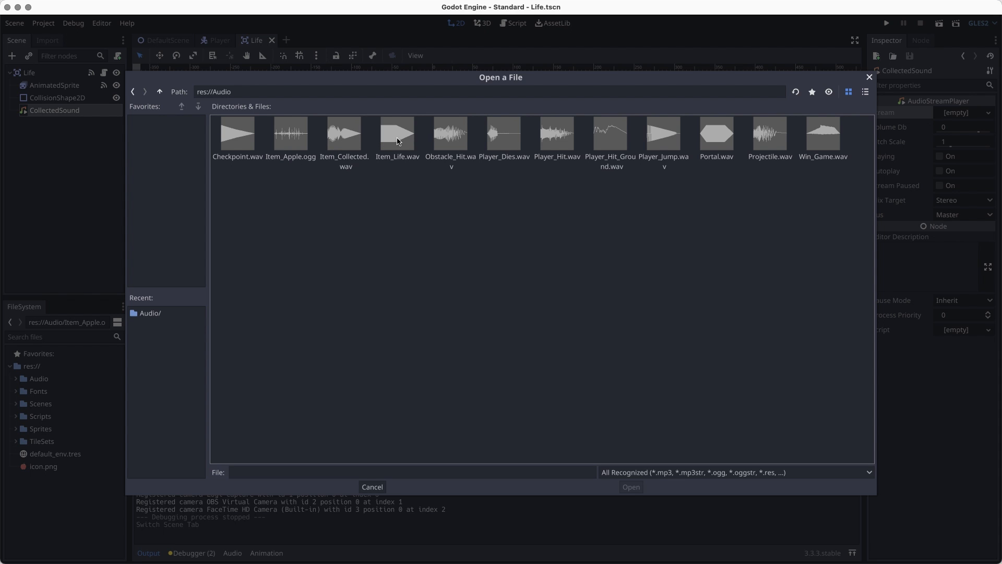
click(405, 132)
click(631, 486)
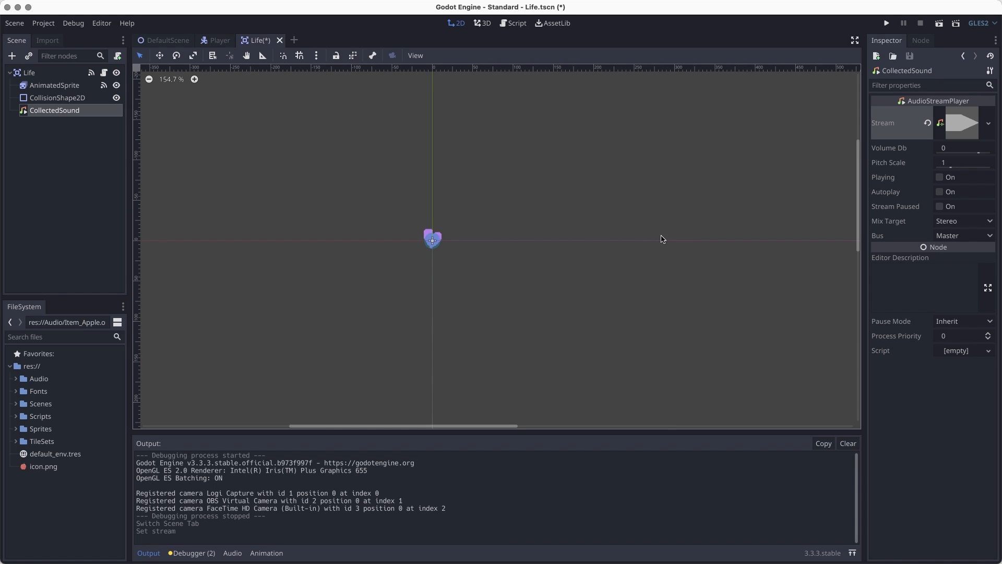
Uncomment the $CollectedSound.play() line in ItemManager.gd and save the Life scene.
click(102, 73)
scroll(418, 246, down, 2)
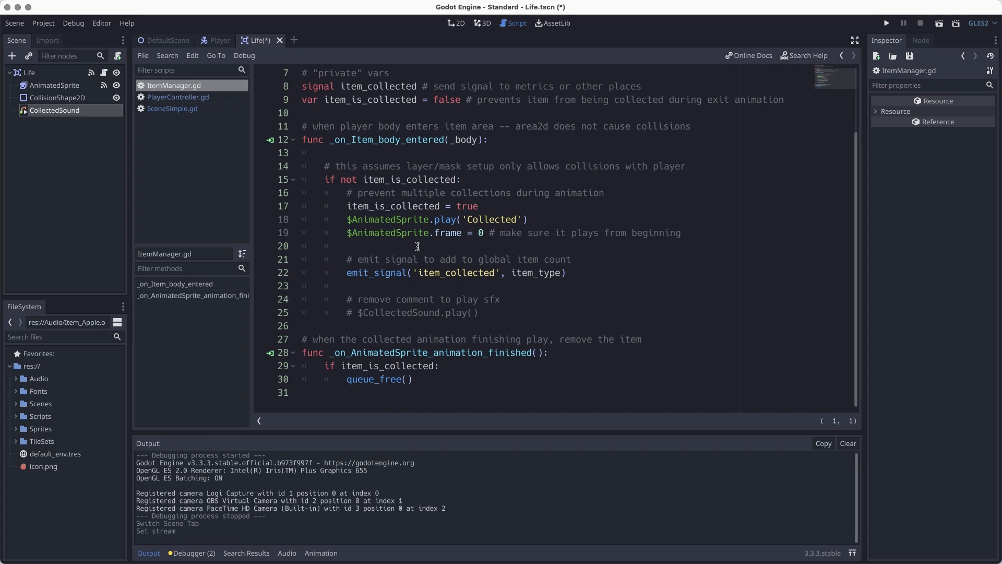
click(369, 313)
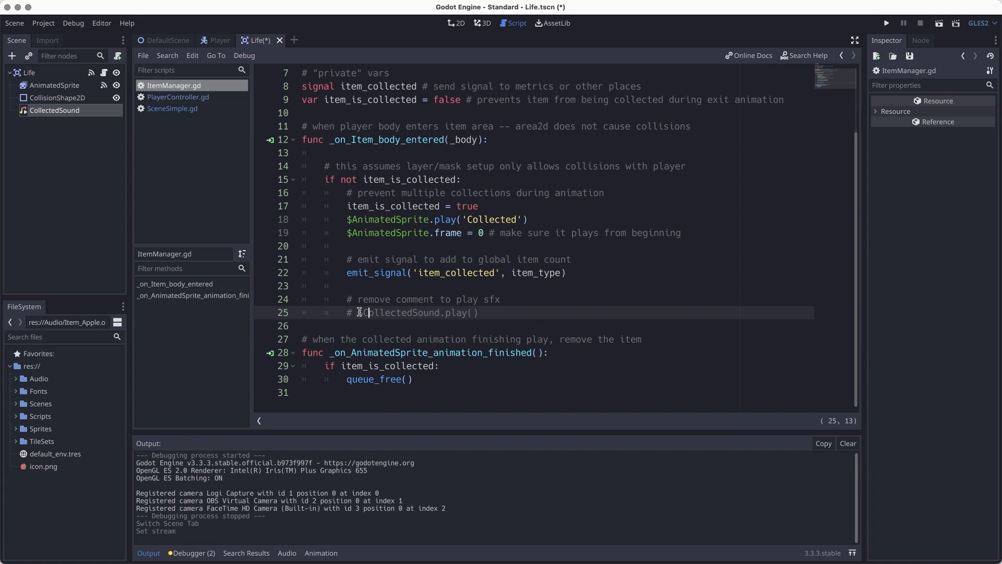
mouse_move(358, 313)
mouse_down()
mouse_move(332, 313)
mouse_move(349, 313)
mouse_up()
key(BackSpace)
key(super+s)
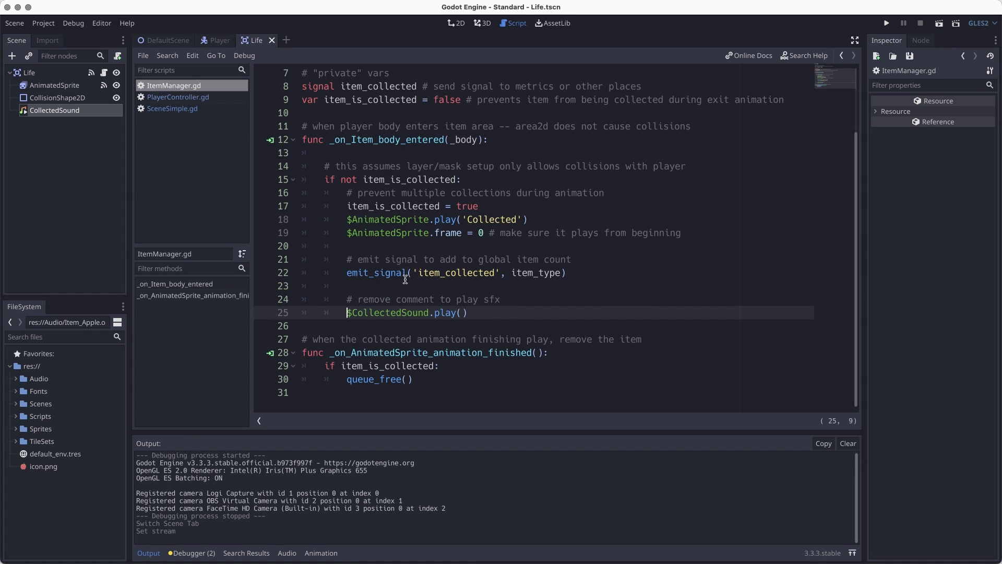
Open the Item scene from DefaultScene and load Item_Apple.ogg from the Audio folder as the CollectedSound node's stream.
click(166, 40)
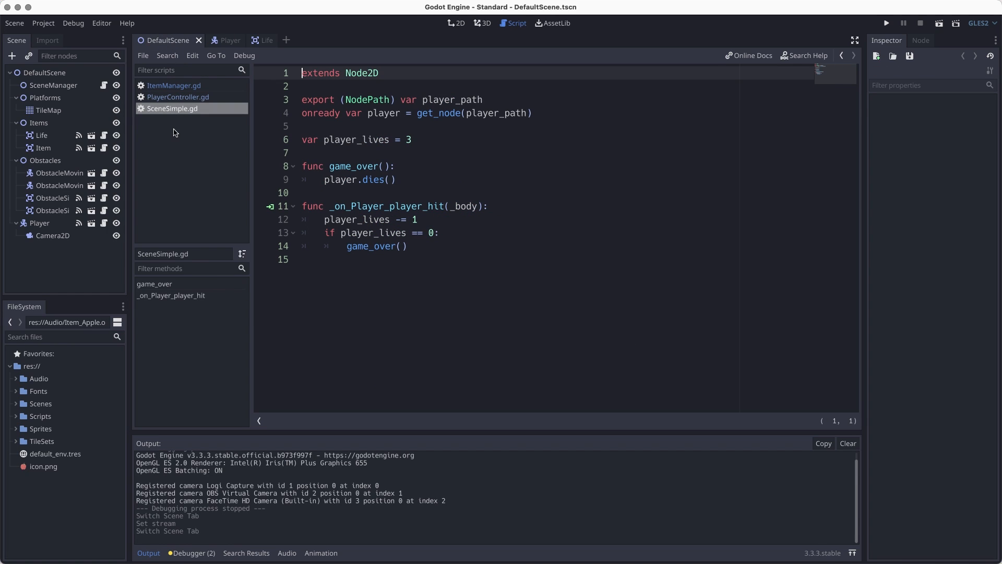
click(91, 148)
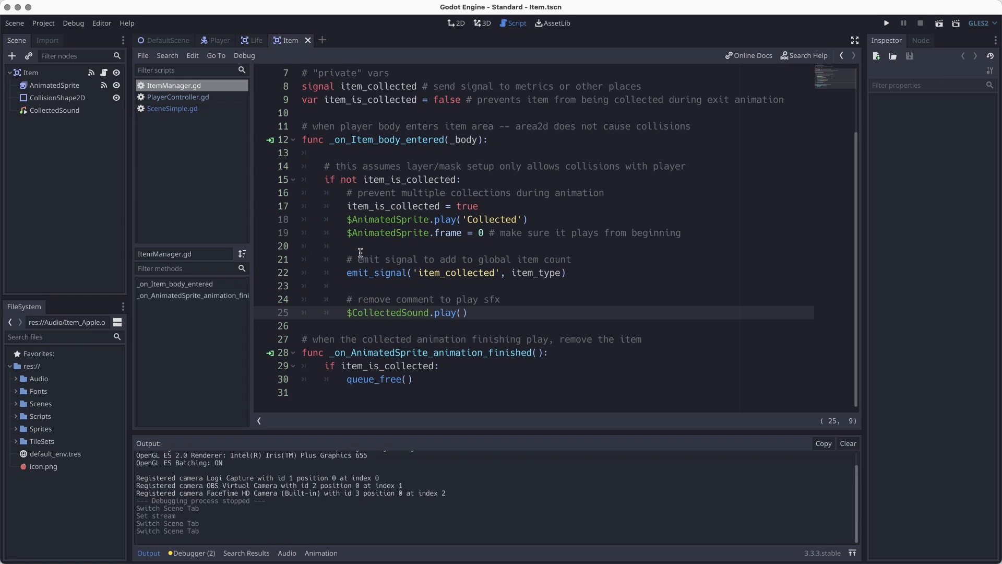
key(alt+1)
click(77, 111)
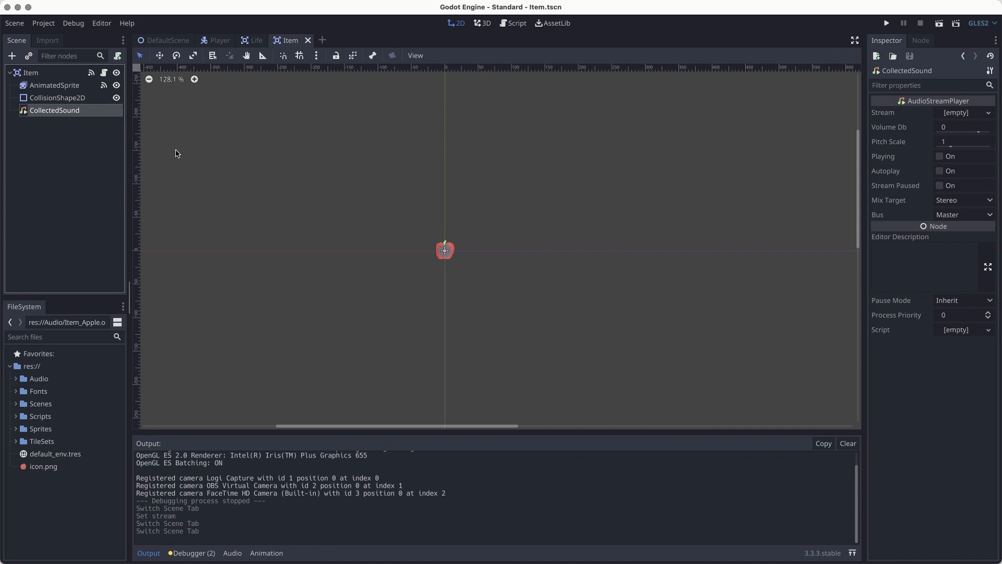
click(953, 114)
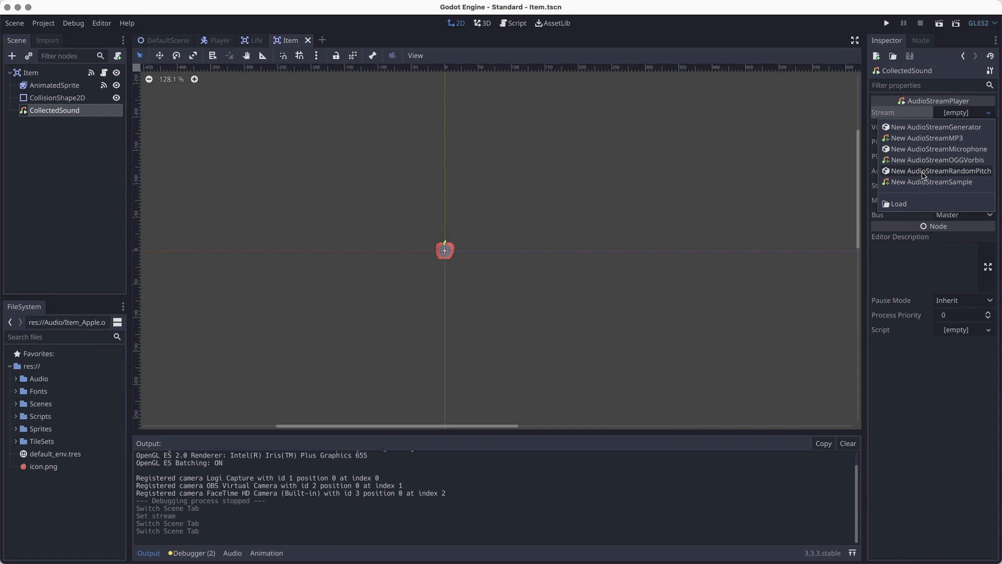
click(913, 204)
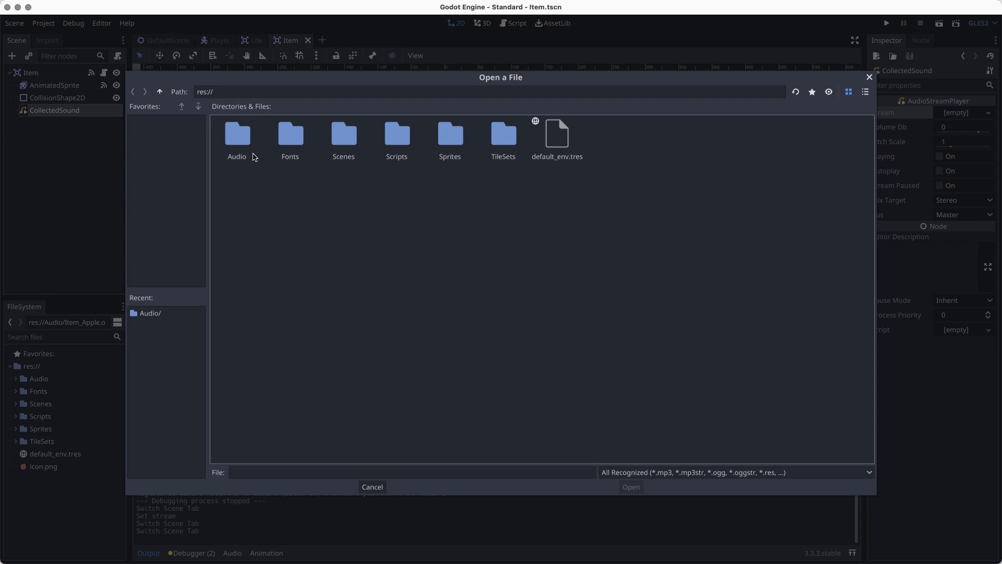
double_click(254, 157)
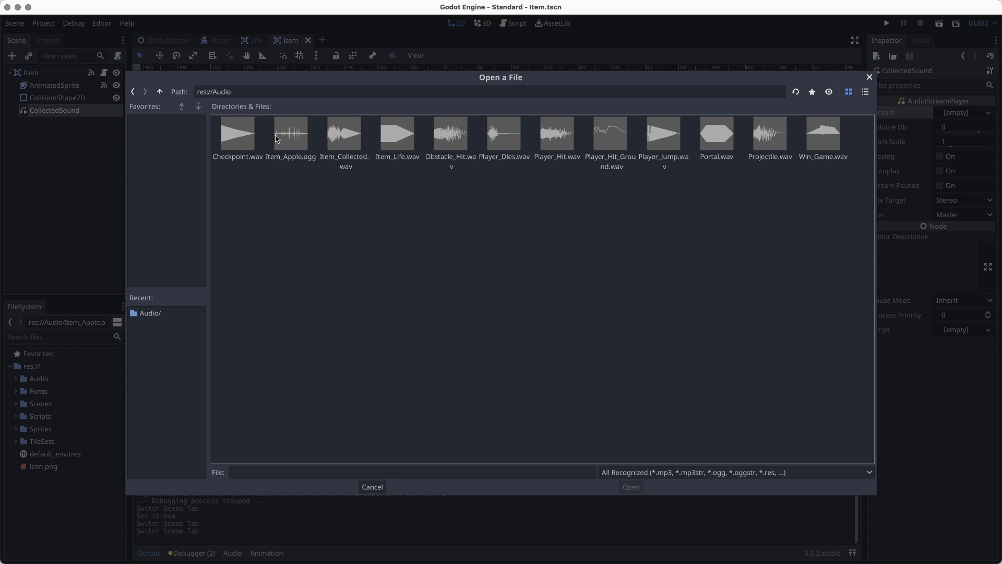
click(277, 139)
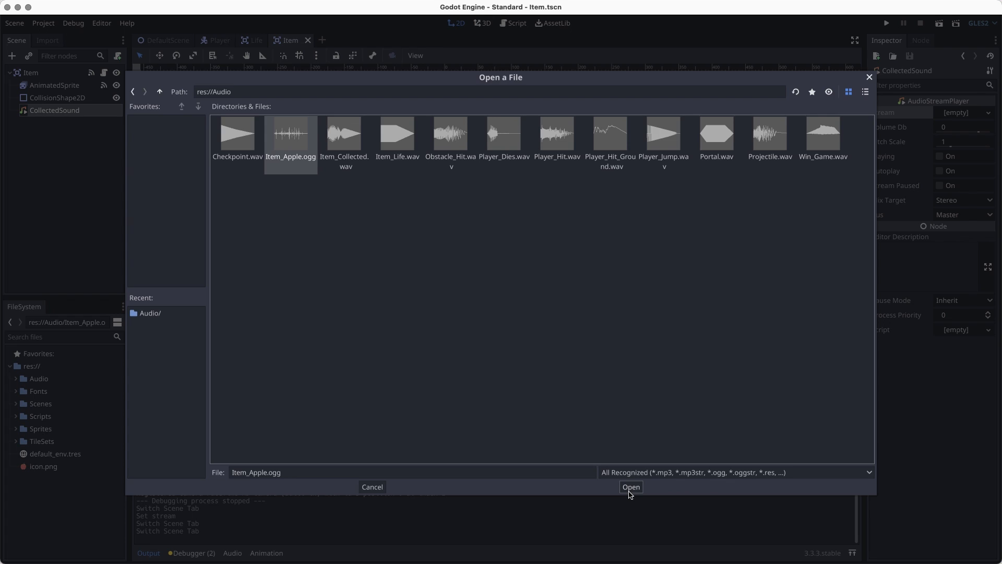
click(631, 487)
Run DefaultScene on its own and move the player onto the heart to test the Life collection sound.
key(ctrl+Tab)
click(939, 23)
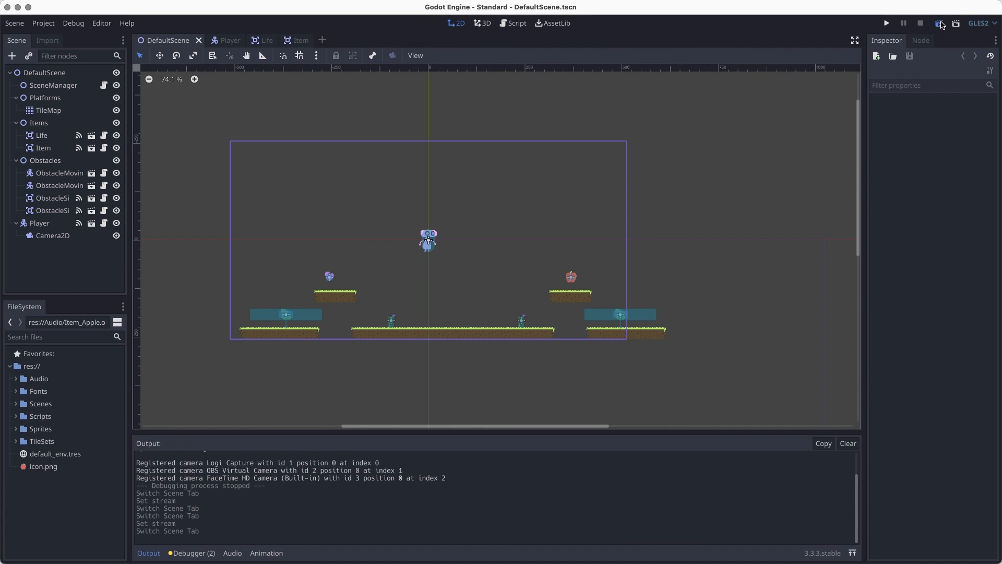
key(Left)
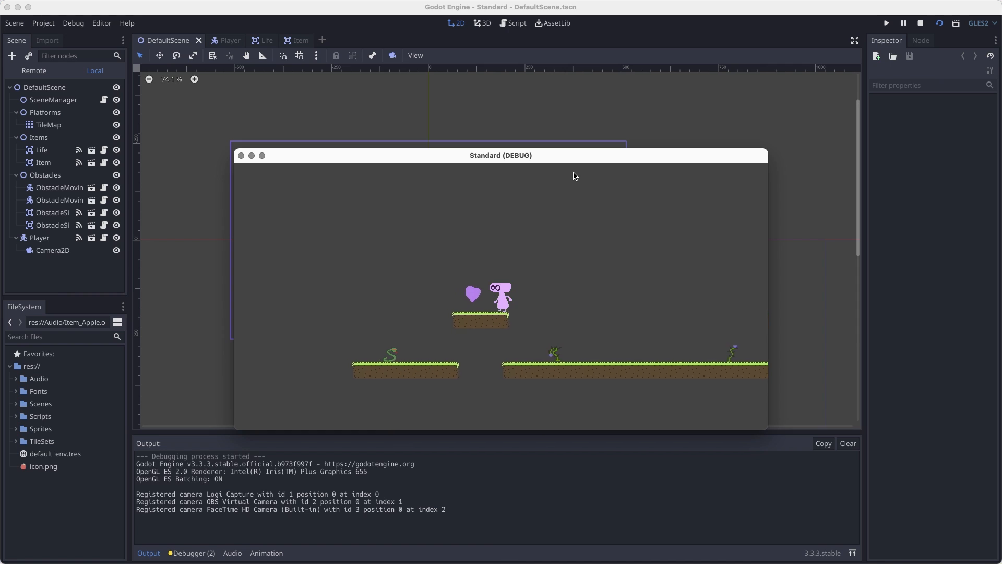
key(Left)
Jump past the plant obstacles to the apple's platform, collect the apple to test its sound, and close the game.
key(Right)
key(space)
key(Right)
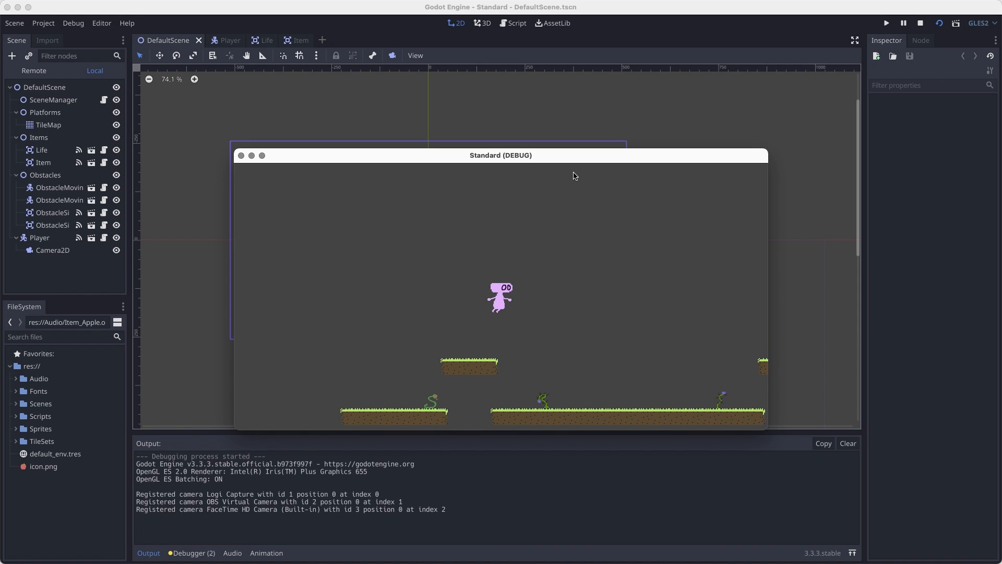
key(space)
key(Right)
key(Right)
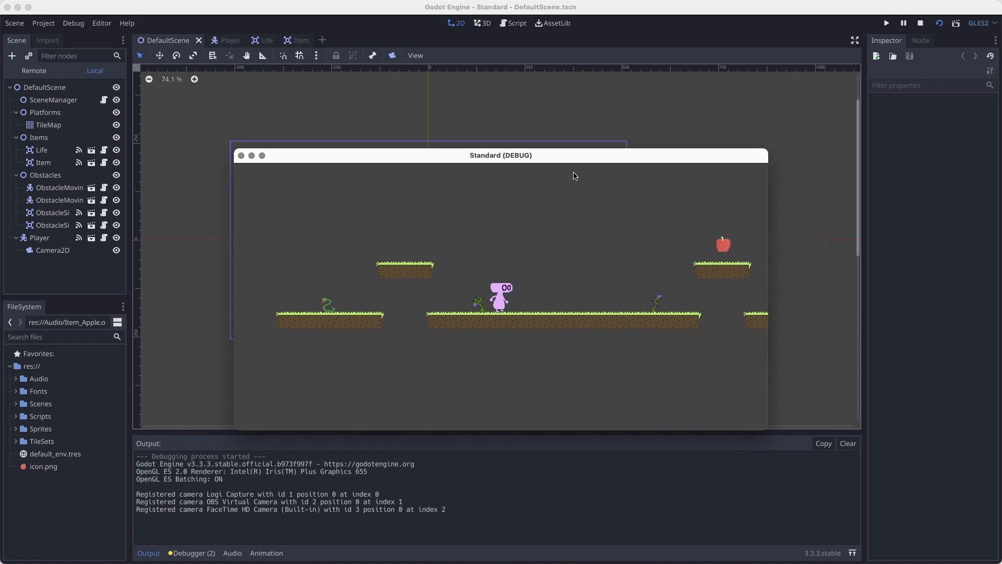
key(Right)
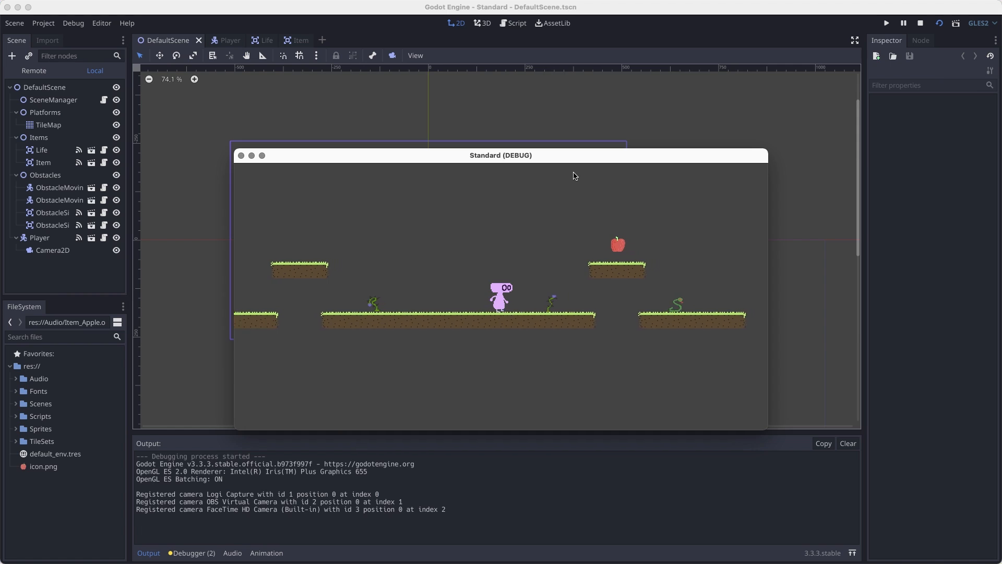
key(space)
key(space)
key(Right)
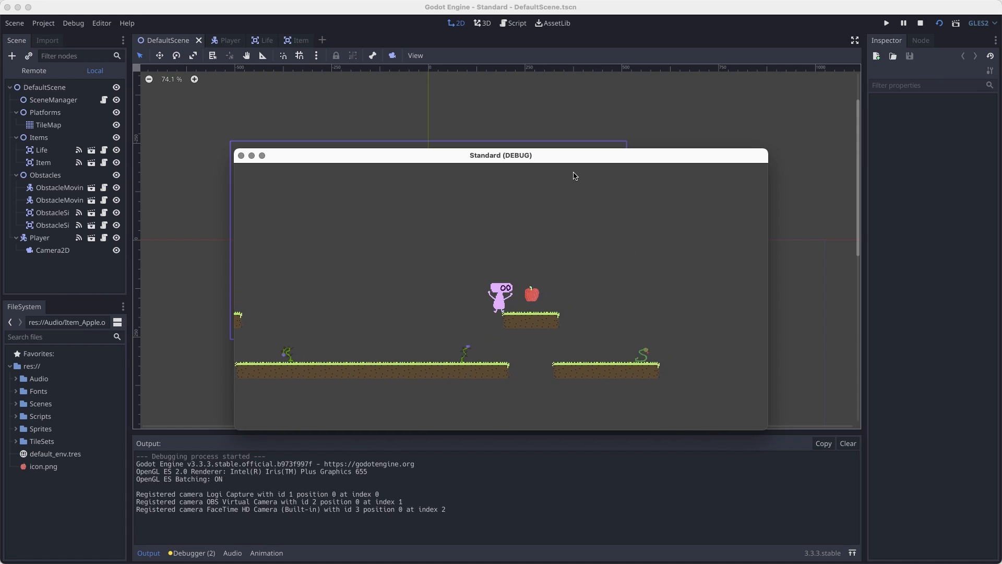
key(Left)
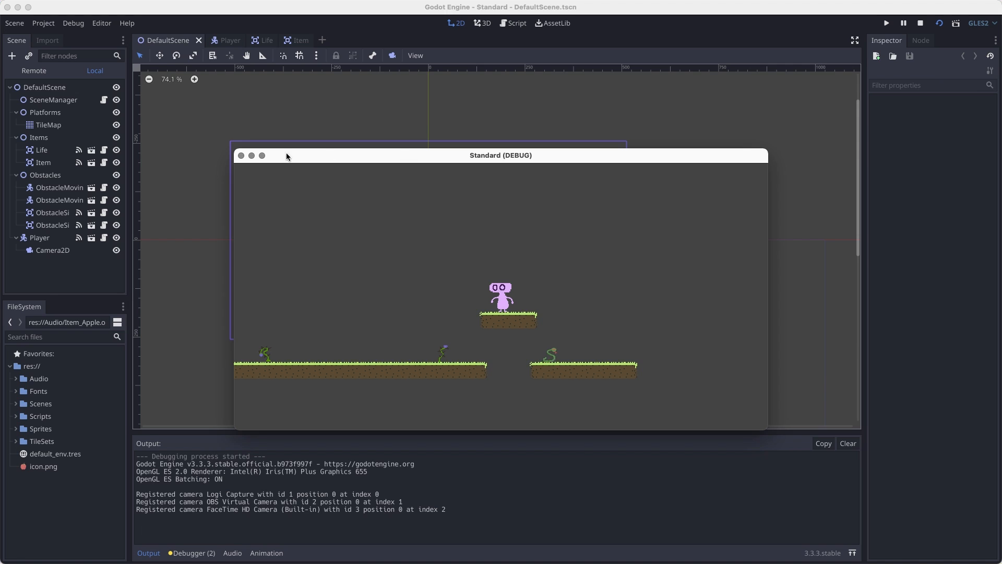
click(240, 155)
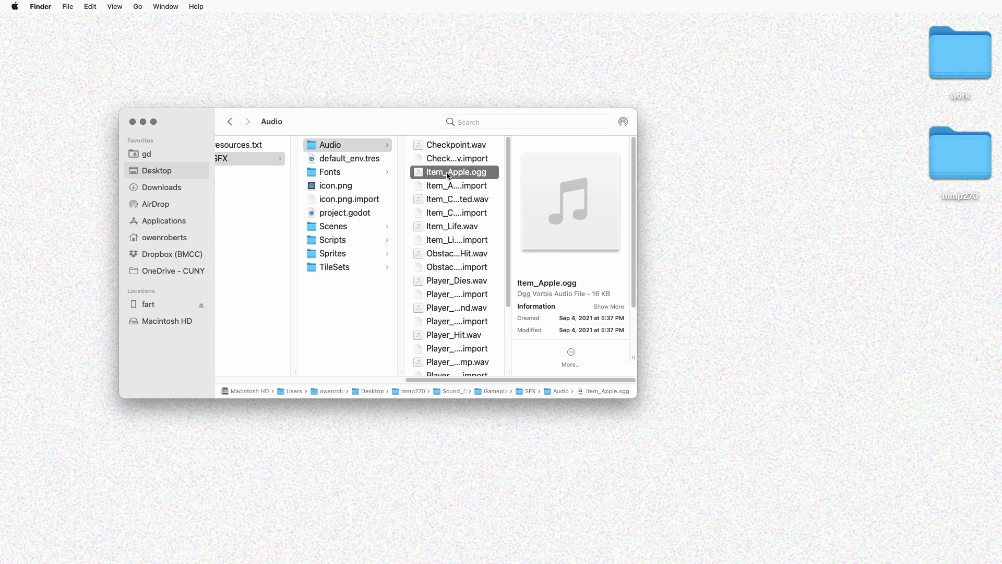
Open Item_Apple.ogg from the project's Audio folder in Audacity and play the clip.
right_click(448, 176)
mouse_move(532, 188)
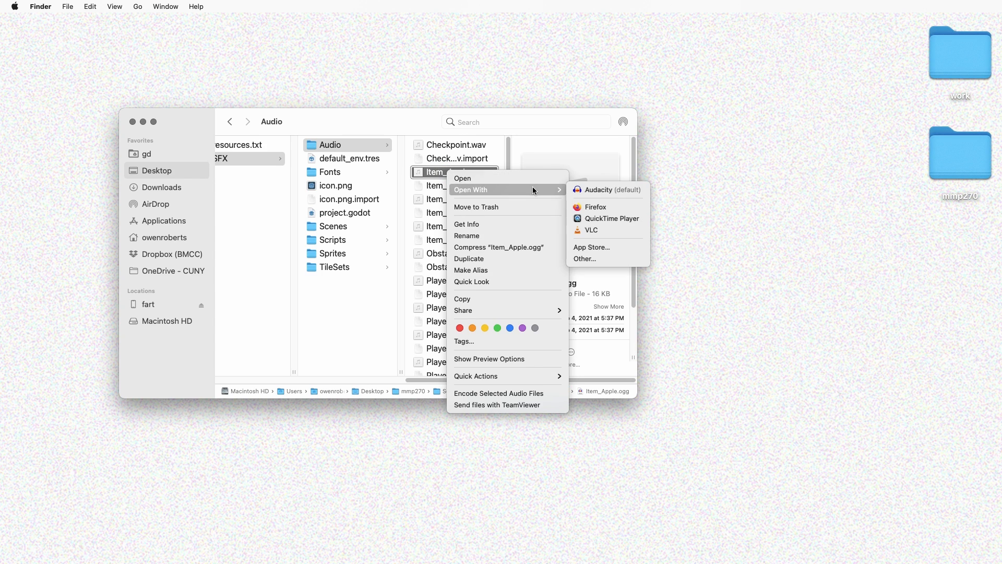
click(608, 193)
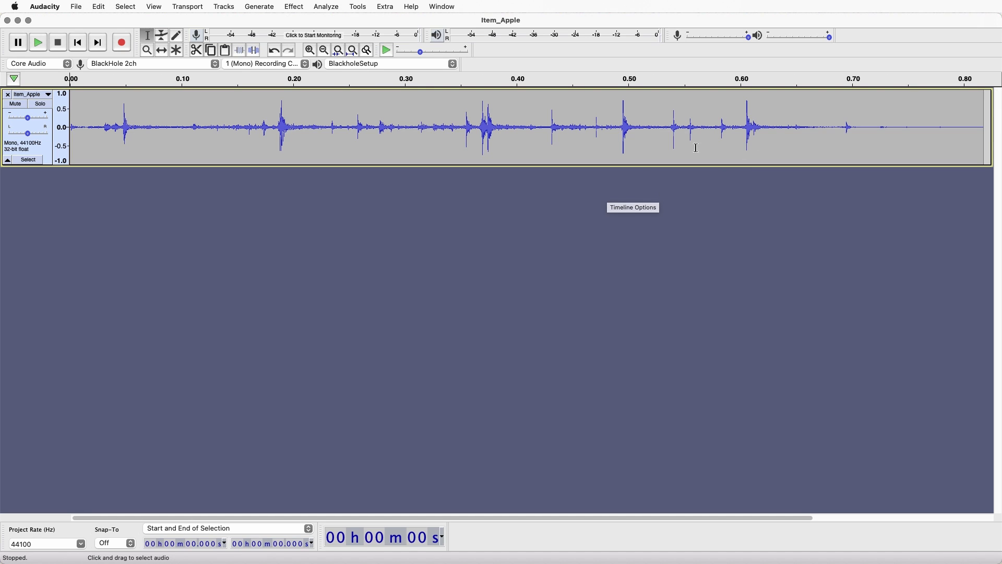
click(39, 43)
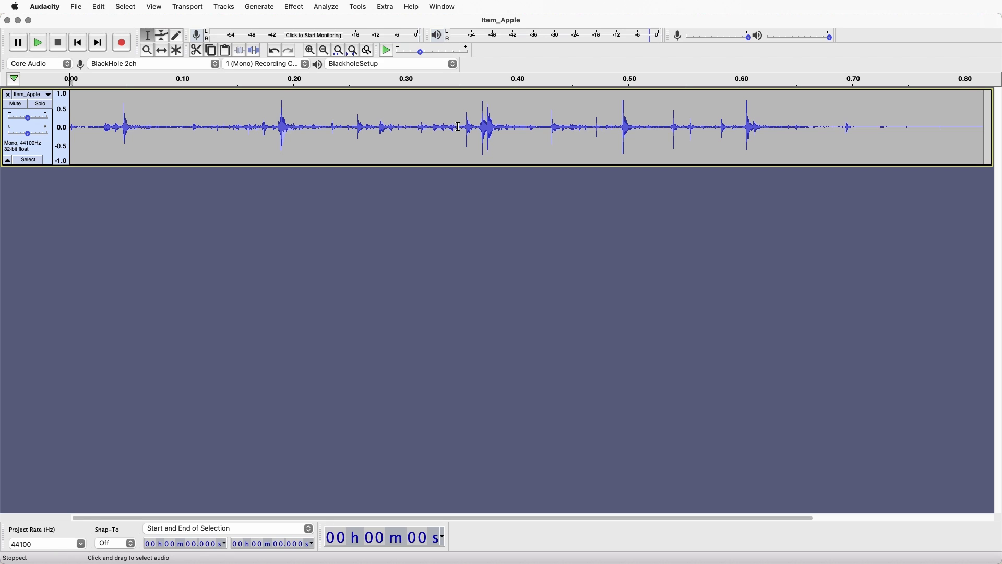
Play the clip's first part up to about 0.348 s, and its second part from about 0.333 to 0.708 s.
drag(457, 126, 86, 119)
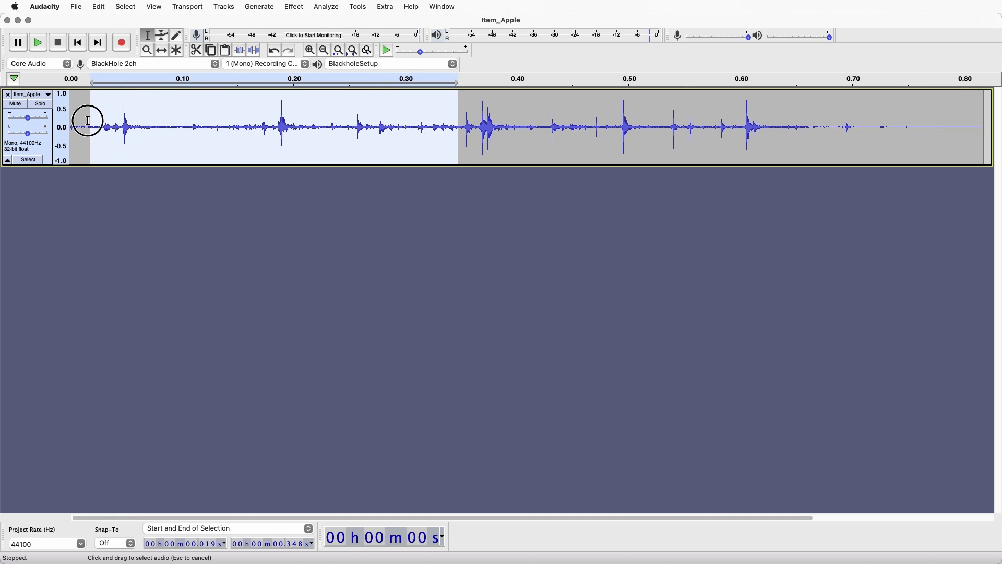
key(space)
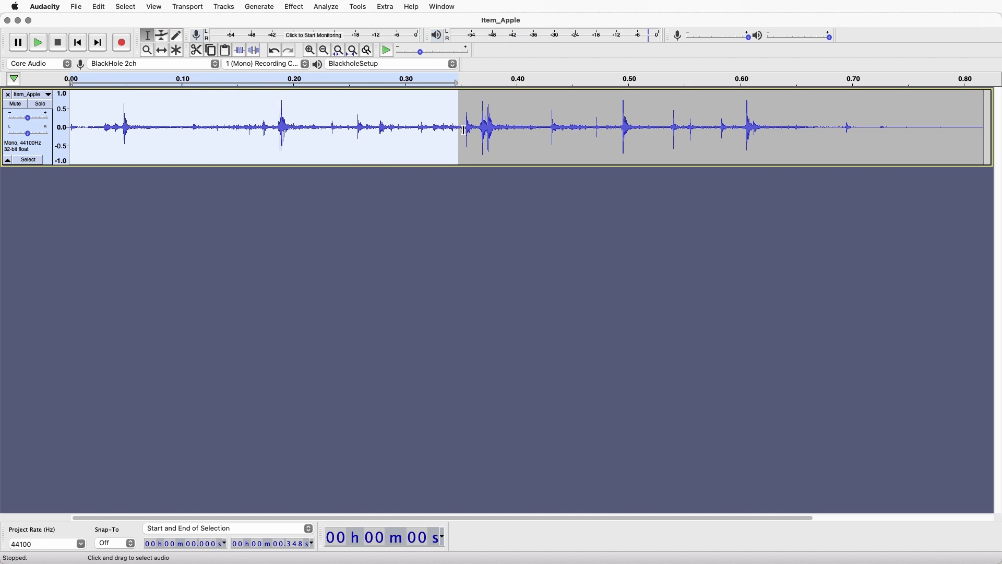
click(464, 130)
drag(441, 127, 859, 139)
key(space)
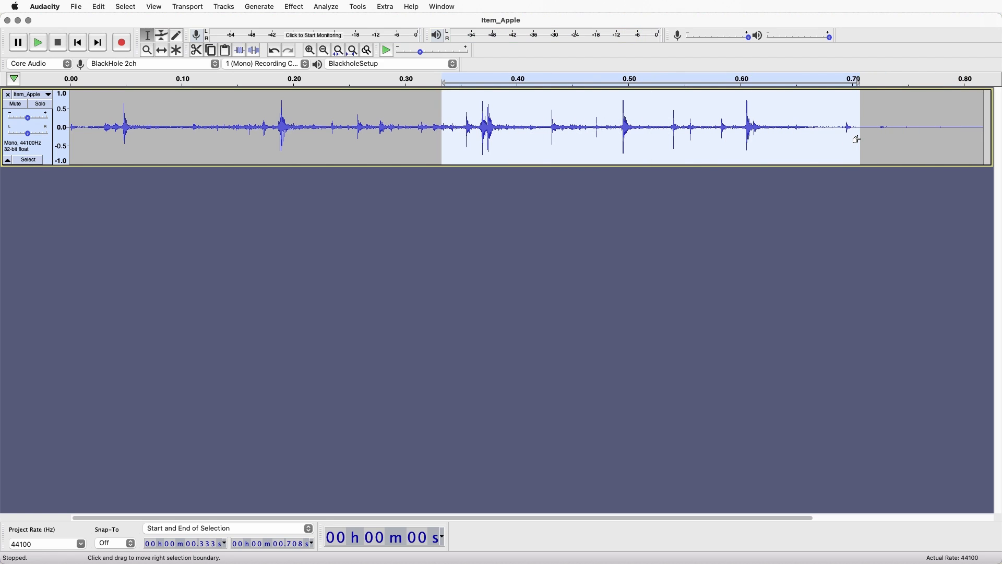
key(space)
key(space)
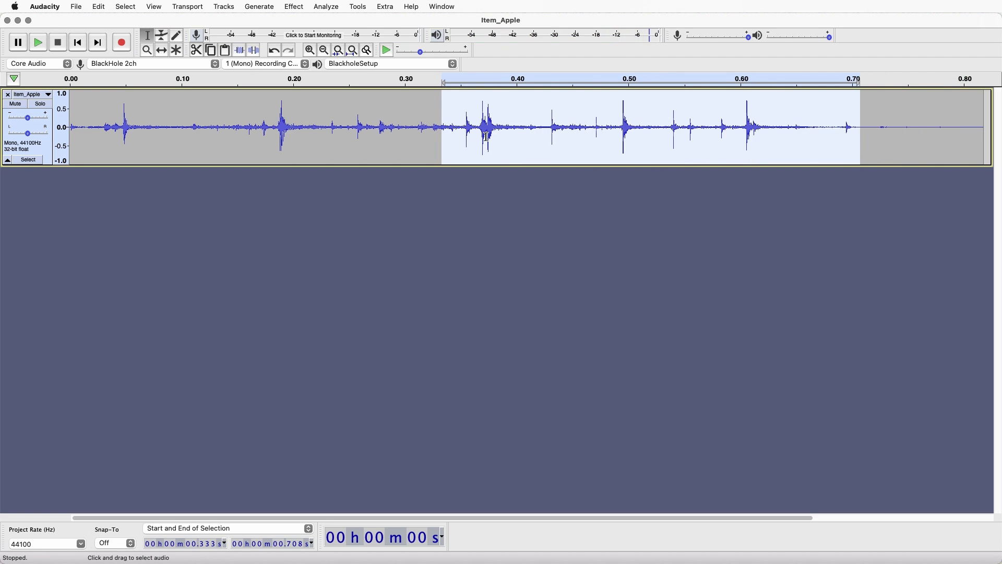
Delete the first part of the apple clip, from the start to about 0.334 s.
click(442, 130)
drag(441, 129, 49, 128)
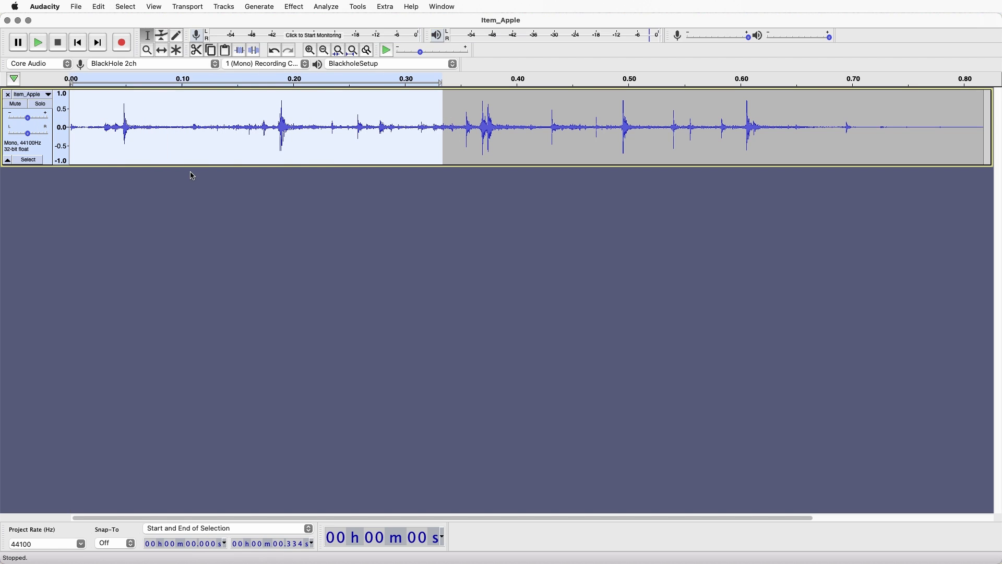
key(Delete)
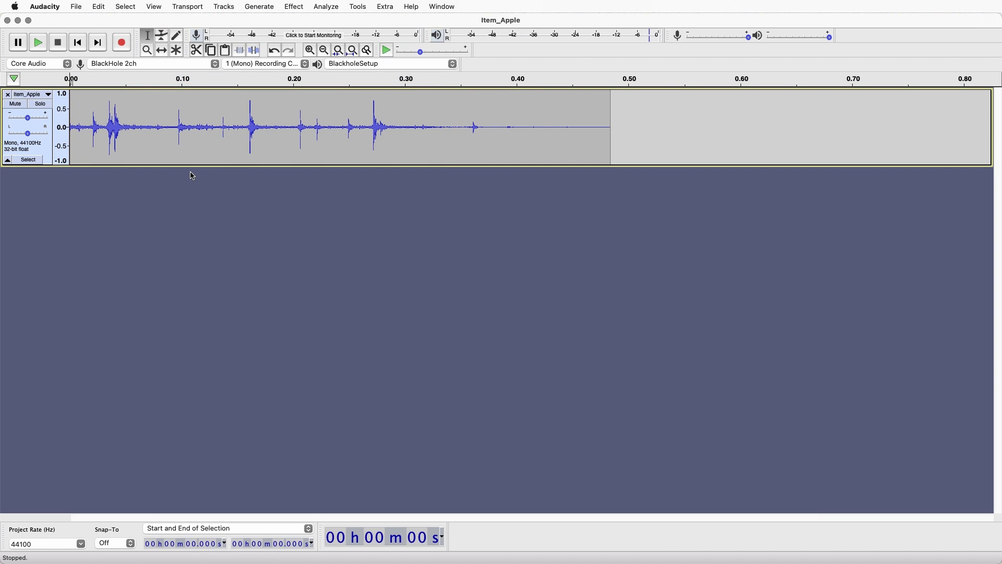
Play the shortened clip and delete its quiet tail from about 0.378 s to the end.
key(space)
key(space)
drag(623, 133, 492, 137)
key(space)
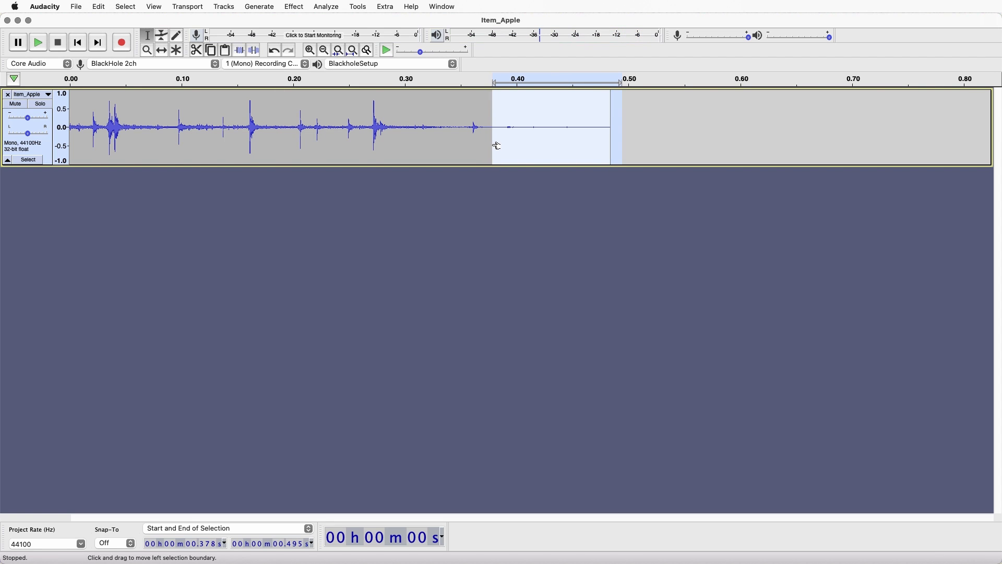
key(space)
key(Delete)
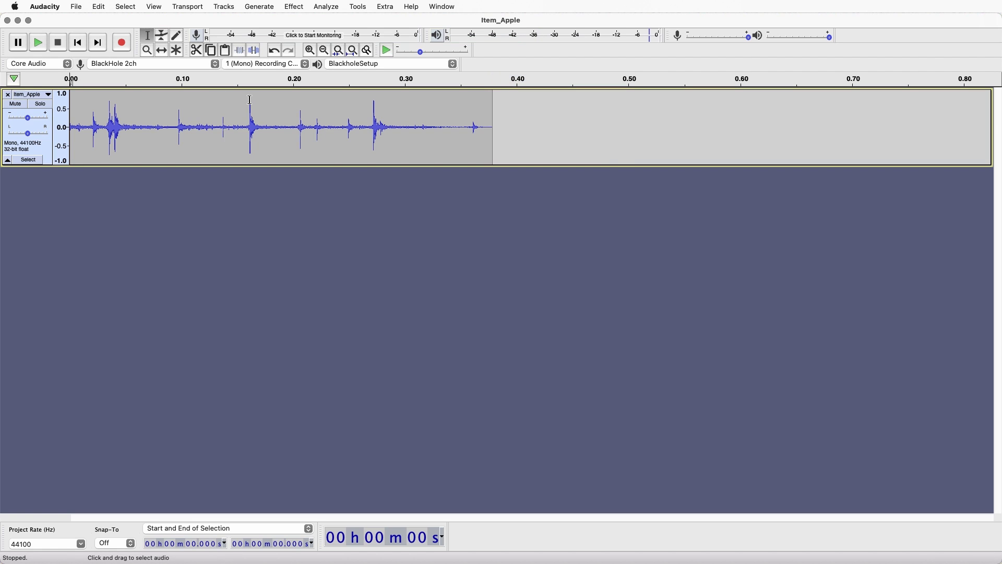
Normalize the whole clip to a peak amplitude of 0.0 dB with DC offset removal on.
double_click(266, 110)
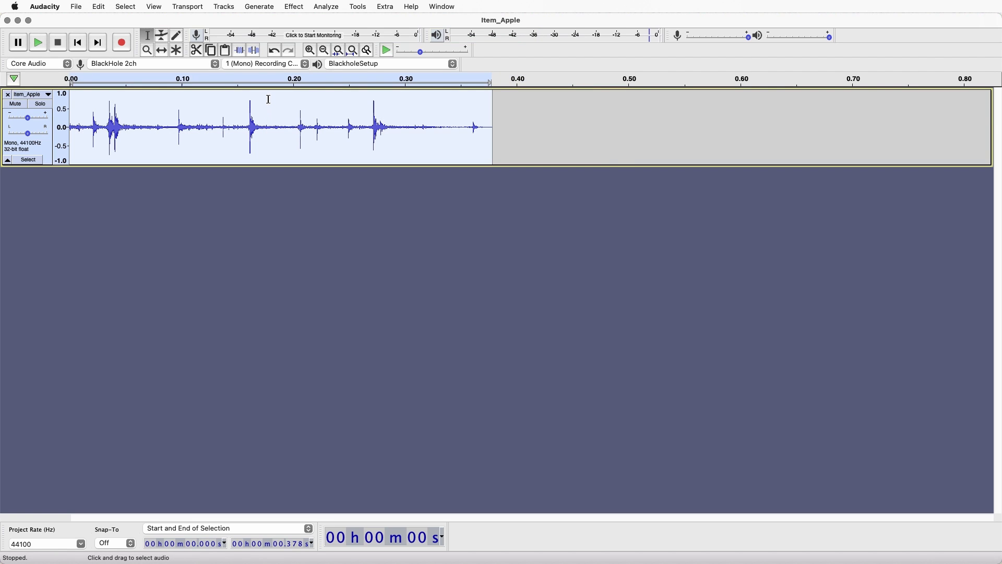
click(294, 7)
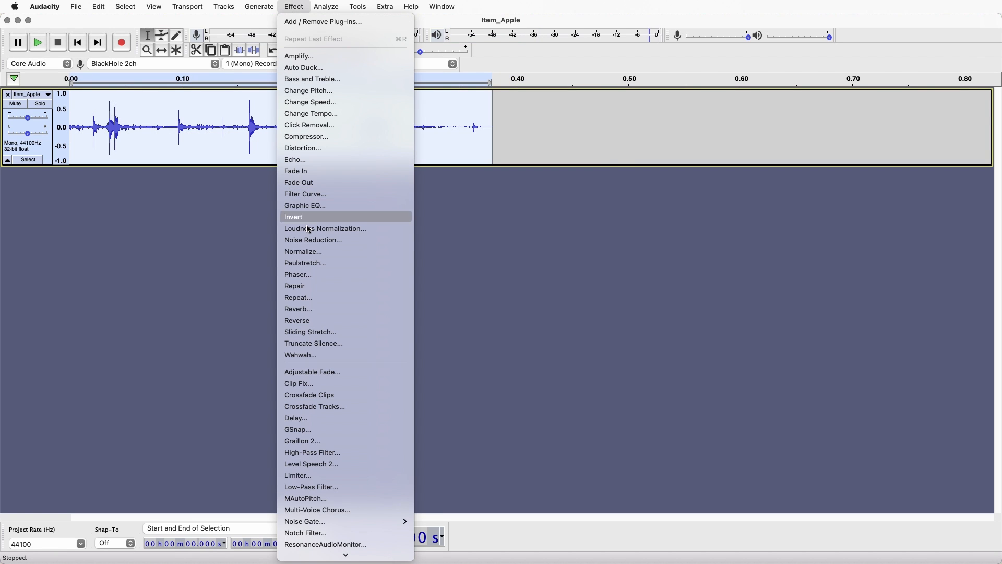
click(321, 252)
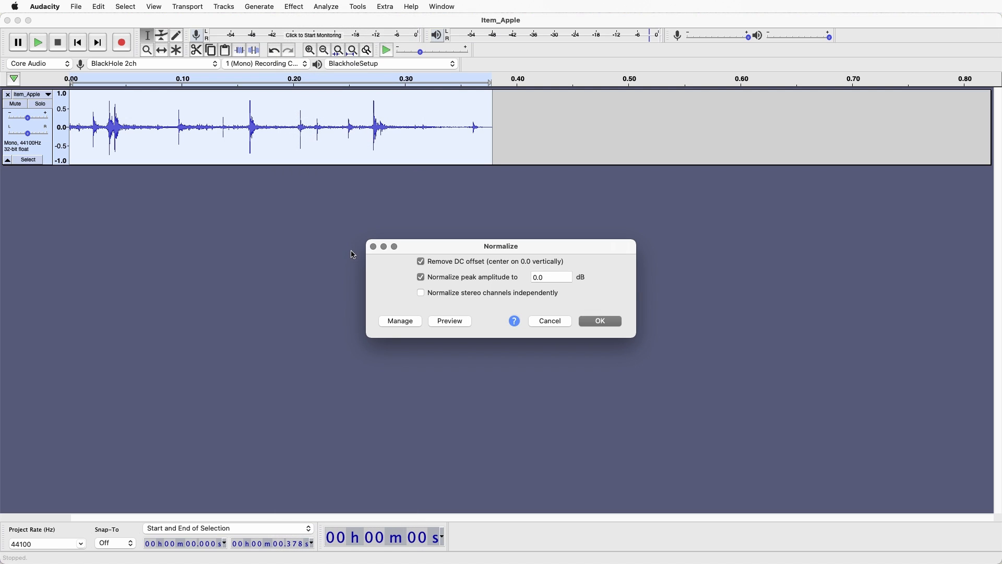
click(600, 321)
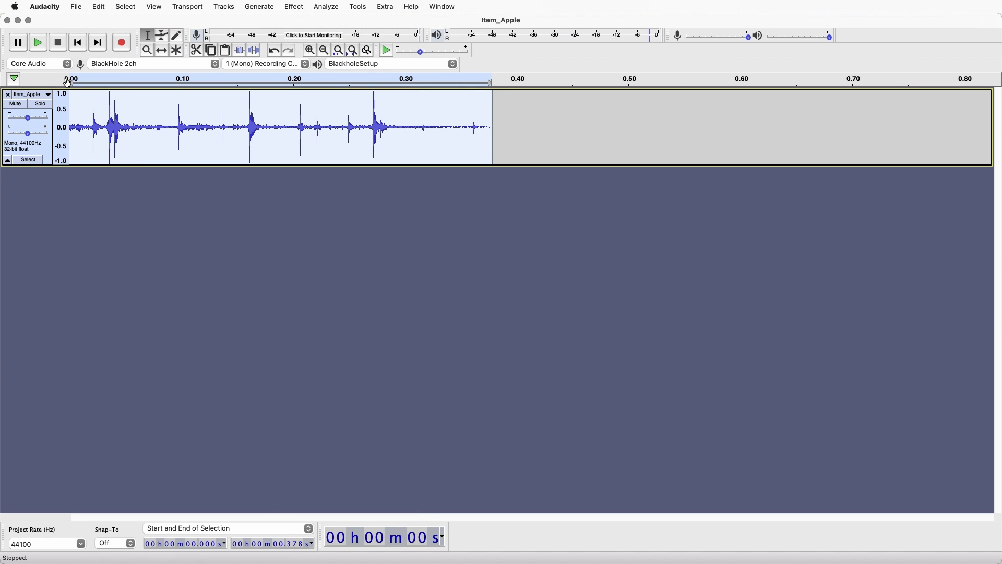
Play the normalized clip, trim off its end after about 0.363 s, and play it again from the start.
click(37, 41)
drag(443, 128, 505, 132)
click(479, 137)
key(Delete)
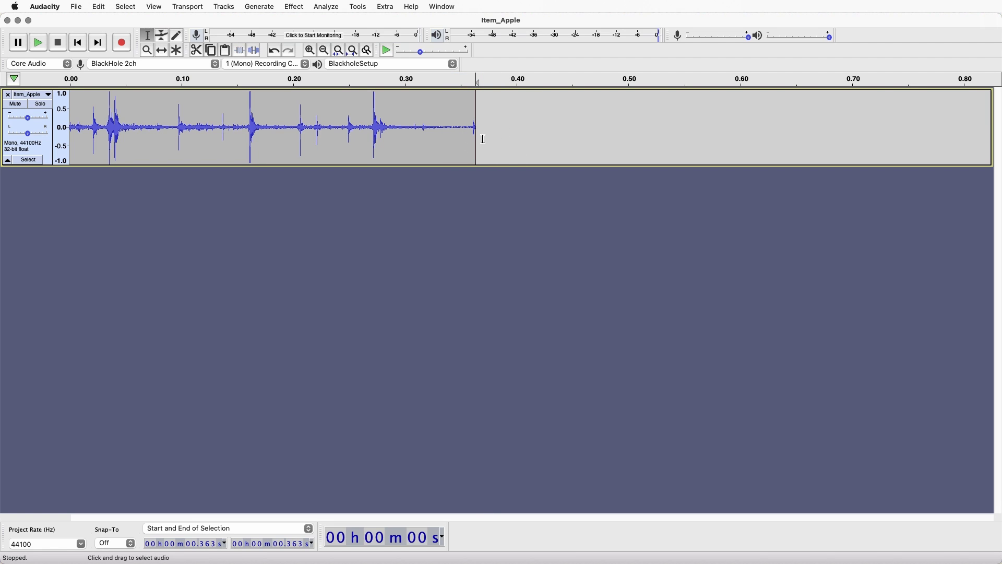
click(77, 43)
key(space)
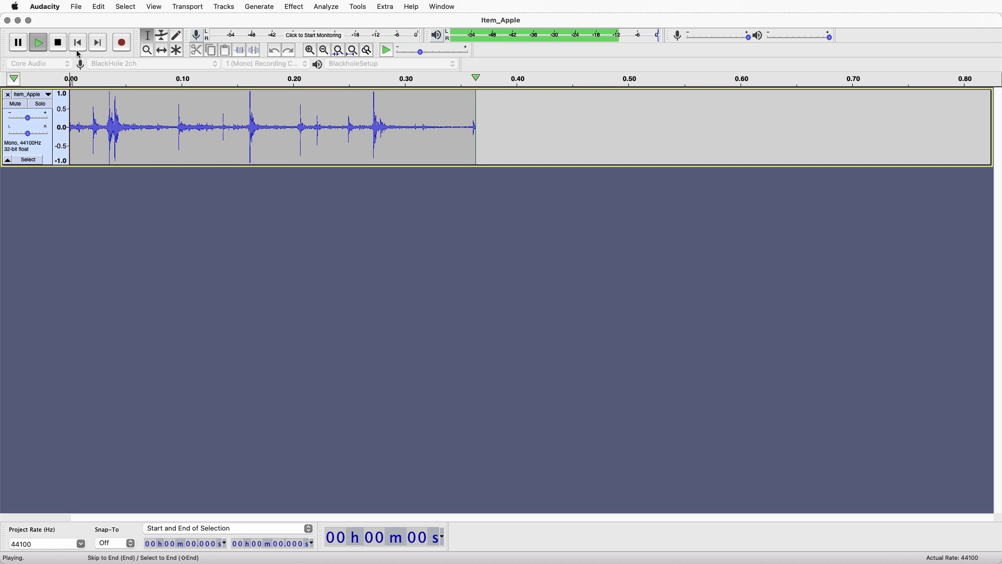
Apply a Fade Out to the clip's end from about 0.348 to 0.363 s and play the result from the start.
drag(459, 128, 475, 128)
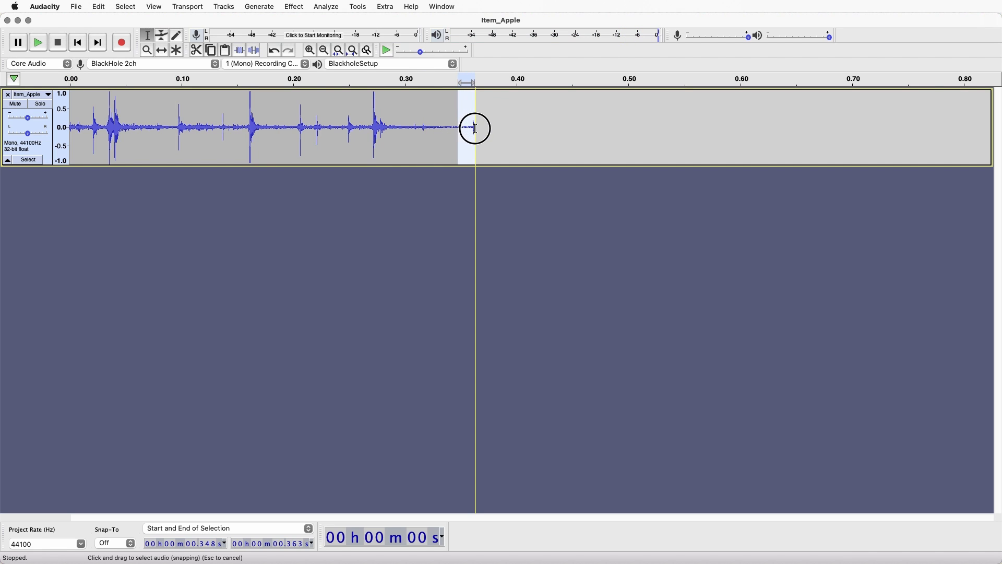
click(294, 6)
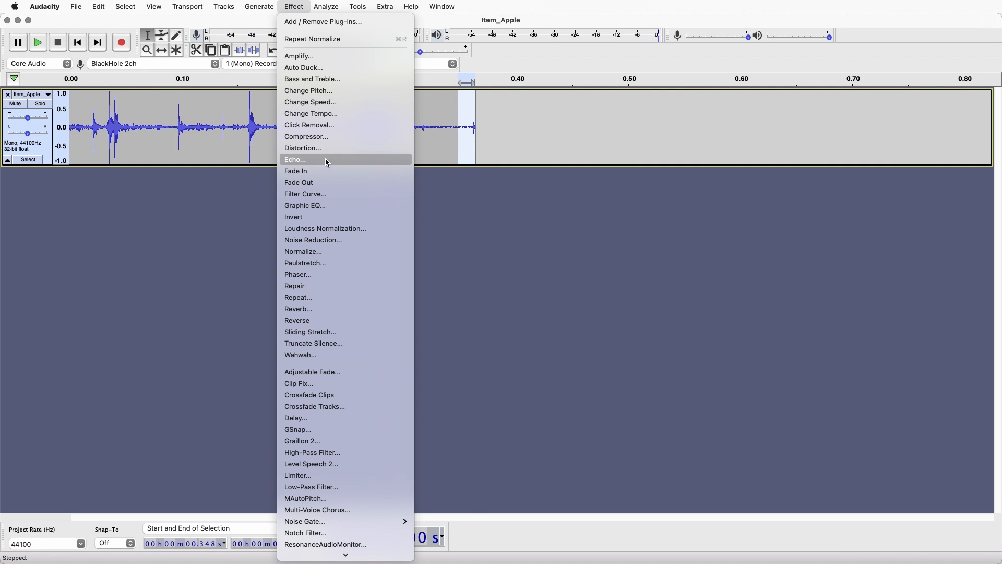
click(394, 182)
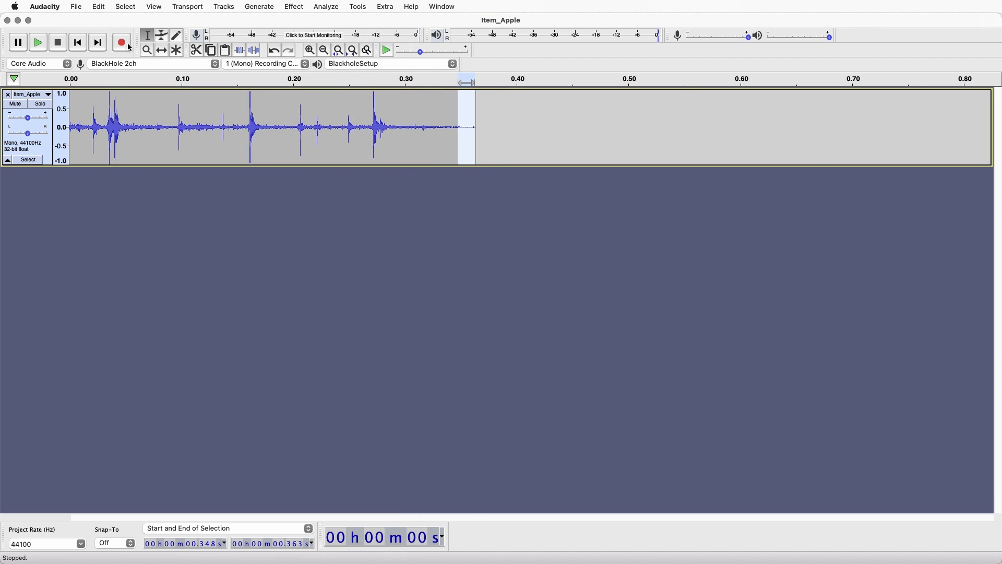
click(78, 42)
click(46, 46)
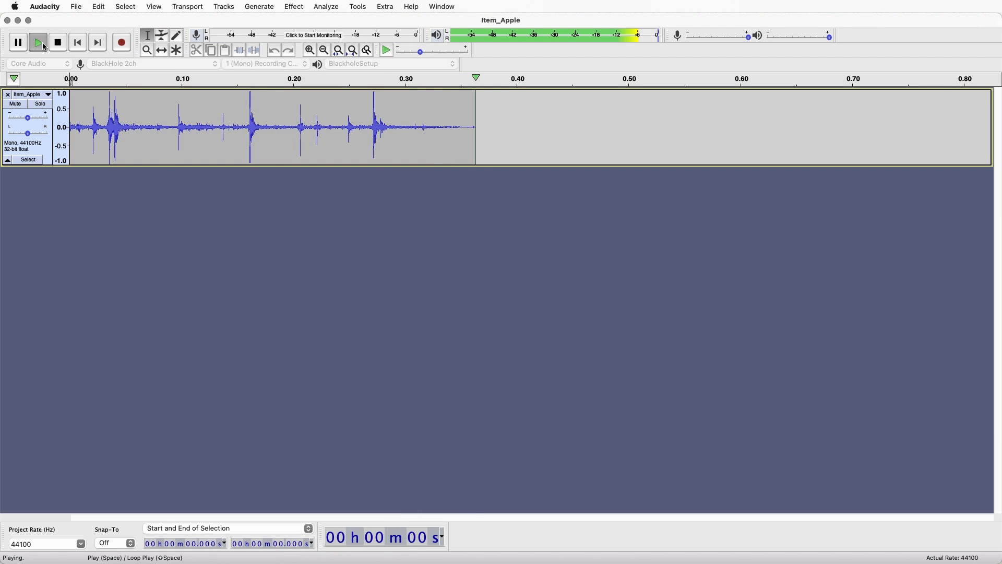
click(45, 47)
click(43, 46)
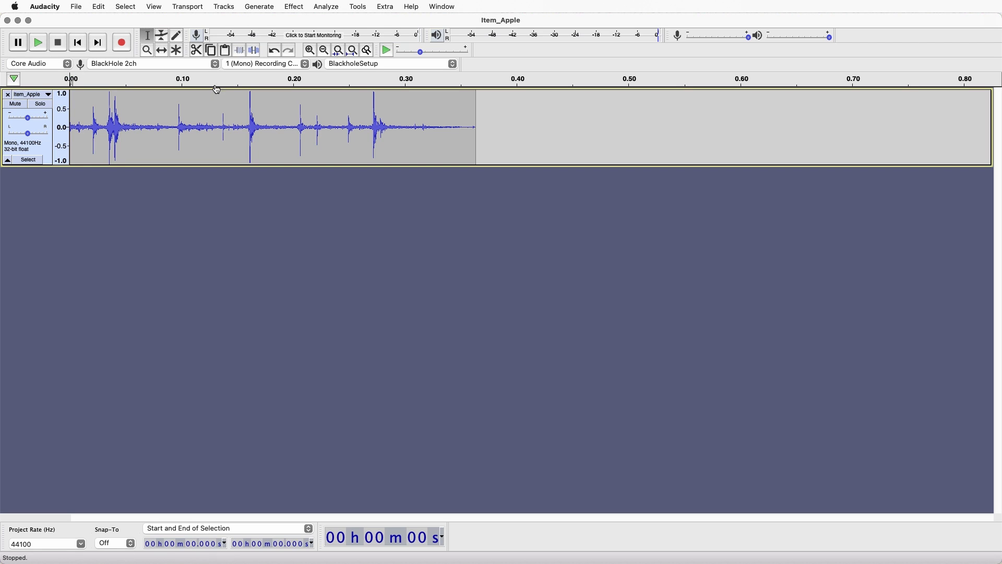
Start a WAV export of the edited clip and choose mmp270/Sound_Design/Gameplay_Sound_Effects/SFX/Audio as the destination folder.
click(76, 6)
mouse_move(104, 91)
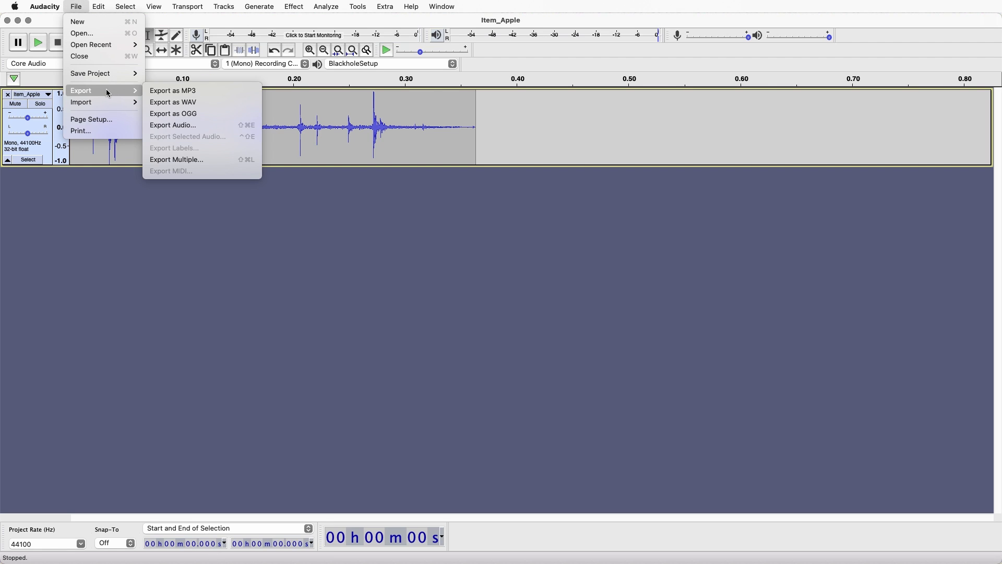
click(194, 105)
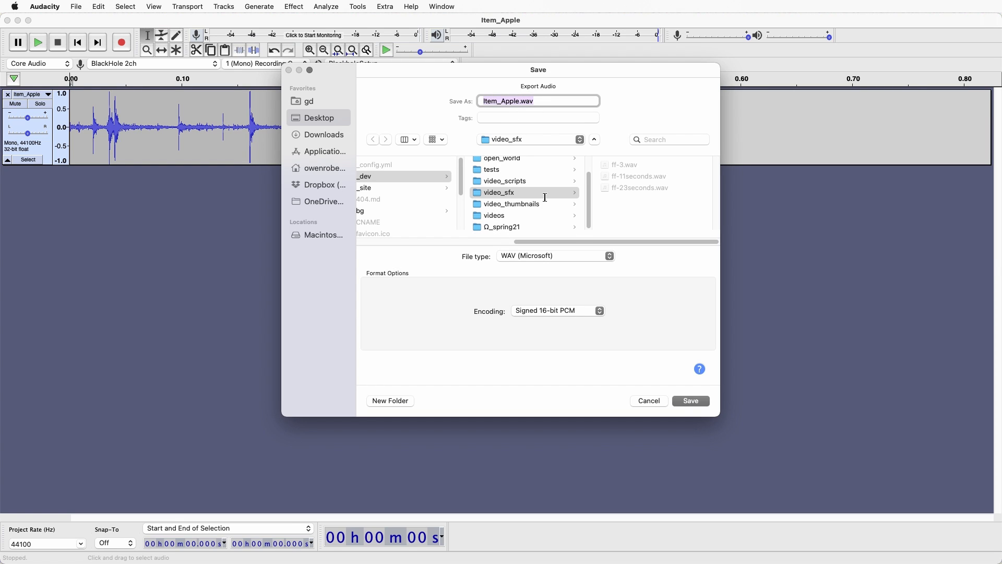
click(337, 120)
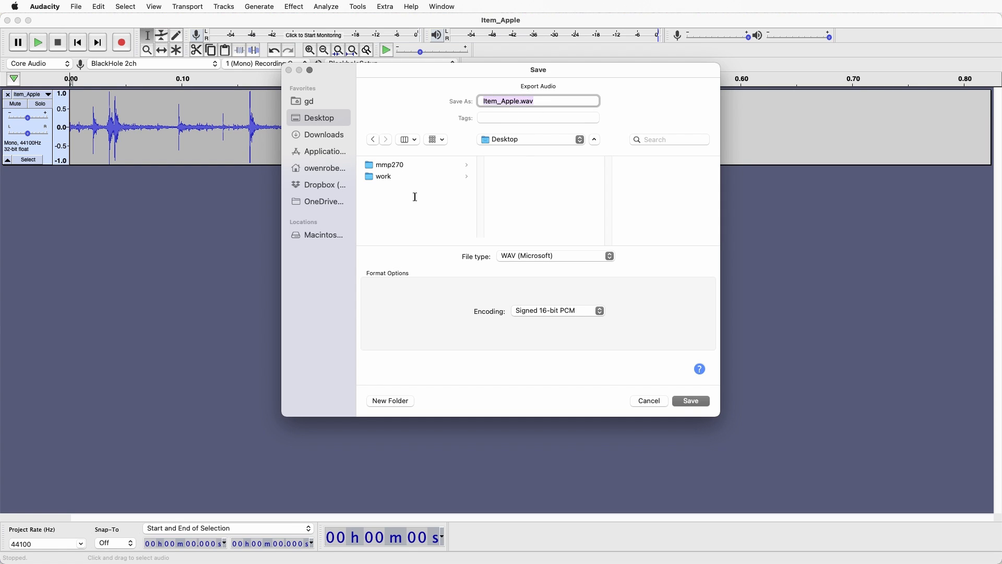
click(413, 166)
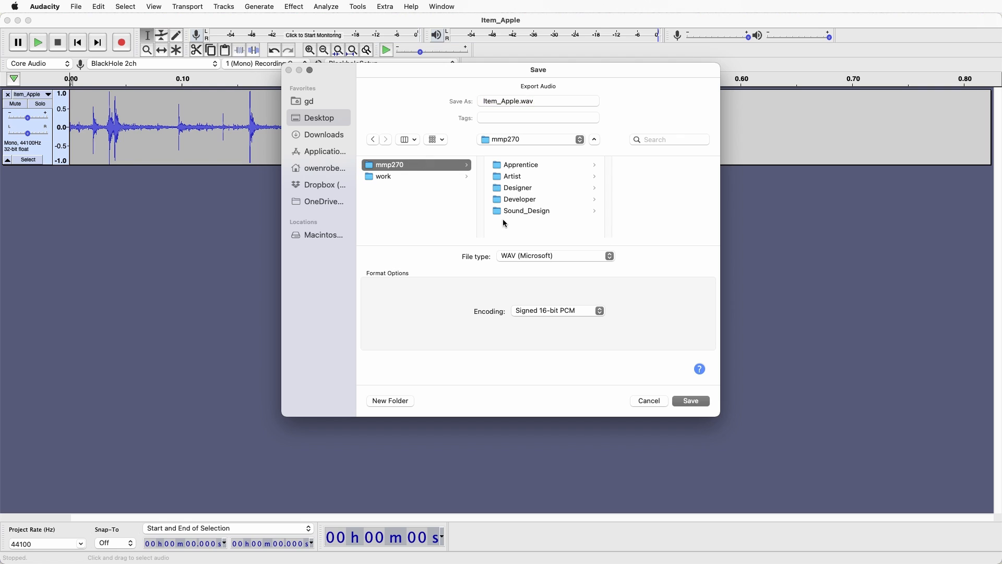
click(541, 211)
click(644, 177)
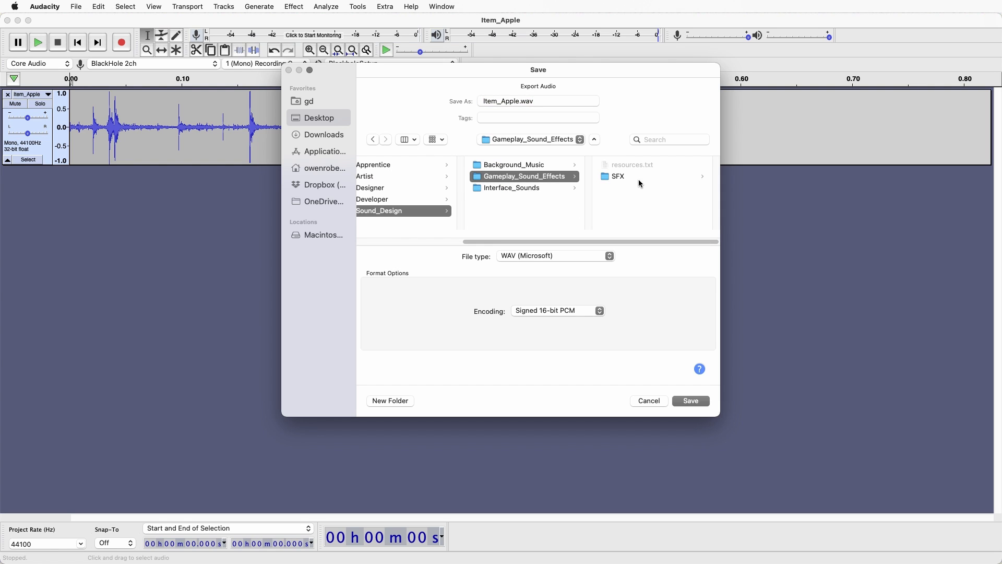
click(630, 179)
click(633, 166)
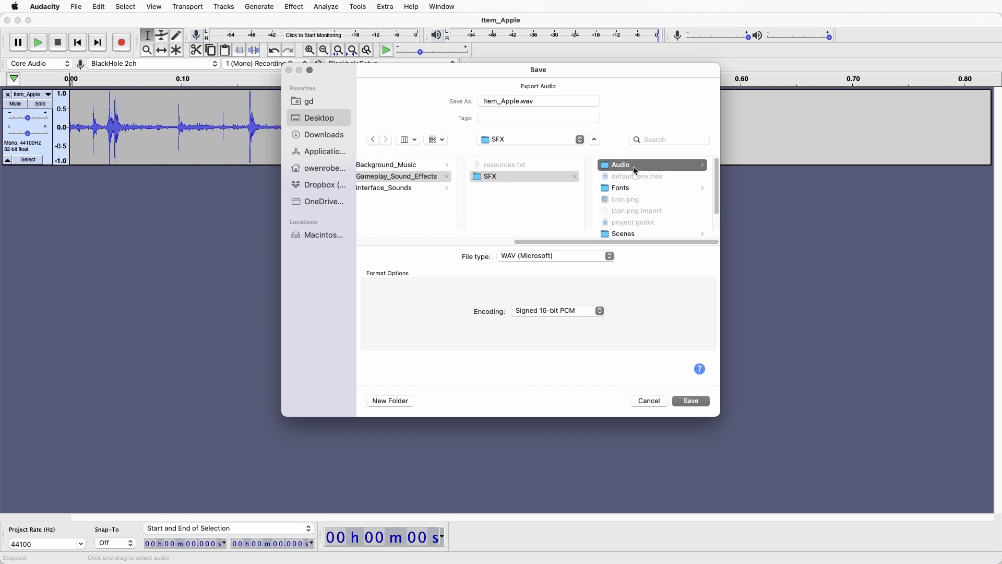
Name the export Item_Apple_Edited.wav and save it, accepting the default mixing options and metadata tags.
click(520, 102)
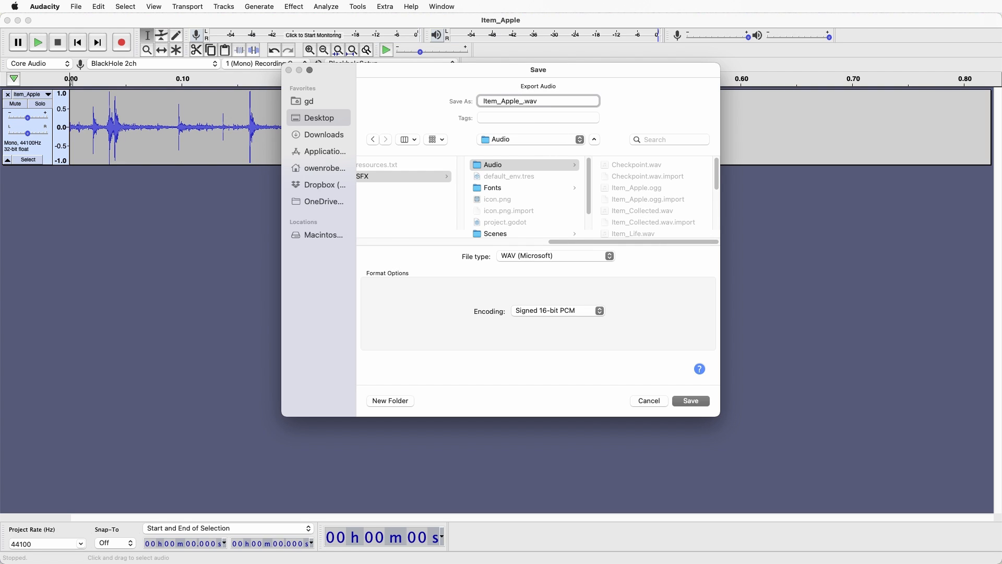
text(_Edited)
key(Return)
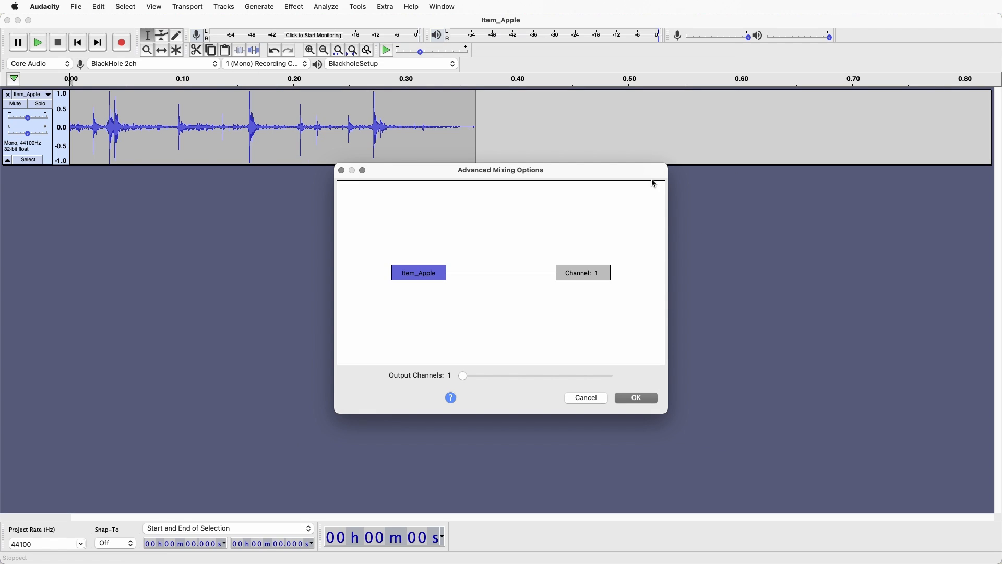
click(646, 400)
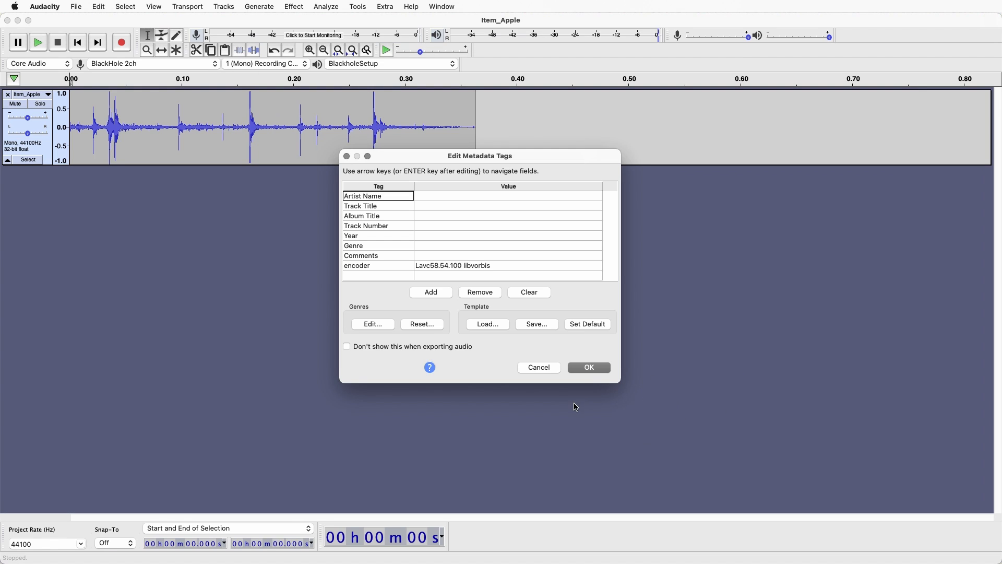
click(583, 370)
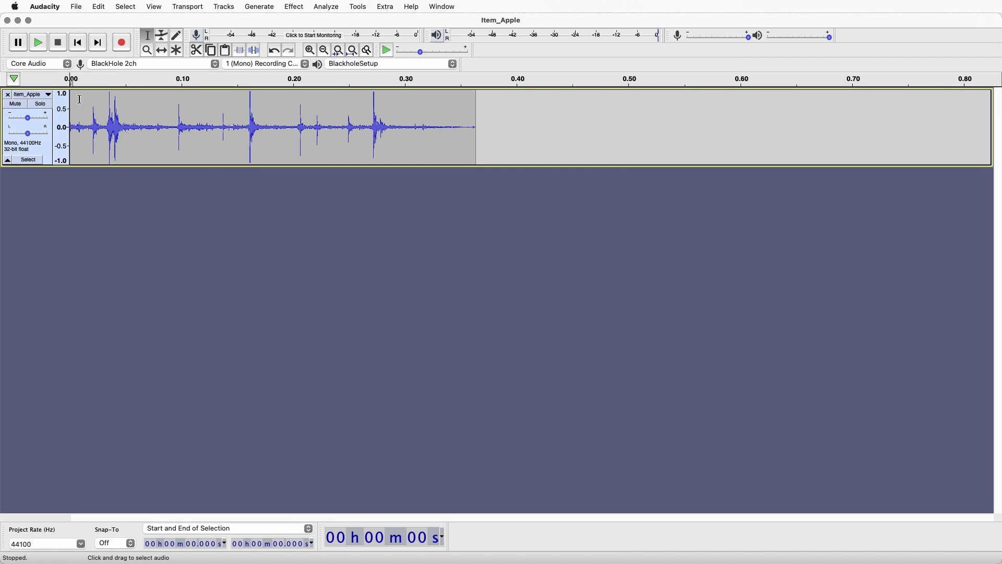
Quit Audacity and select the exported Item_Apple_Edited.wav in Finder's Audio folder.
click(44, 7)
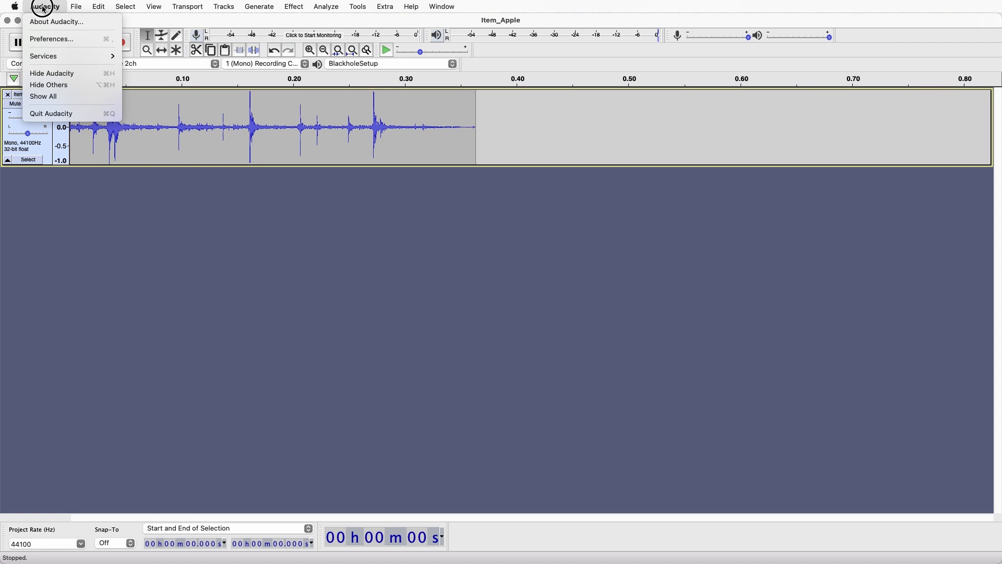
click(69, 115)
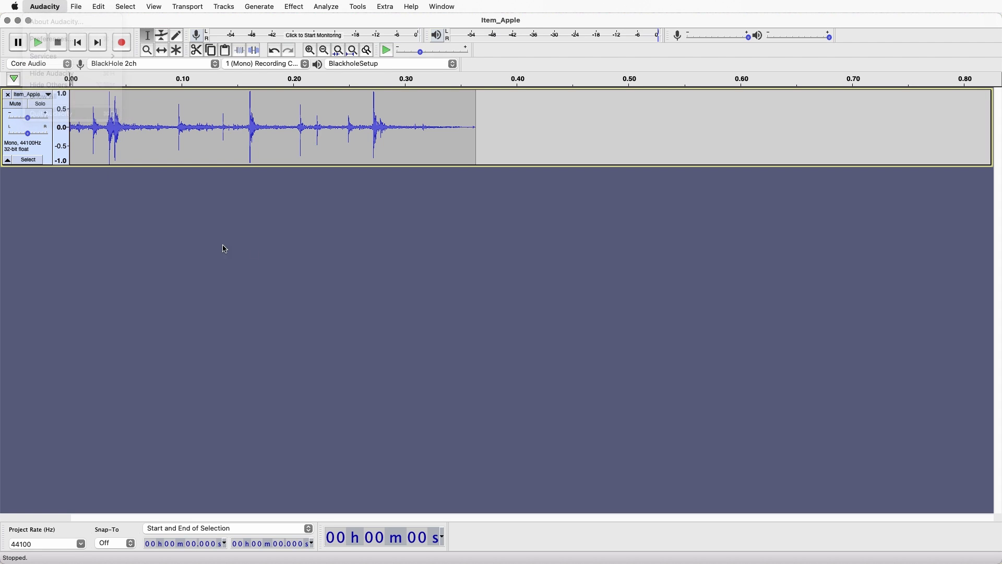
click(507, 224)
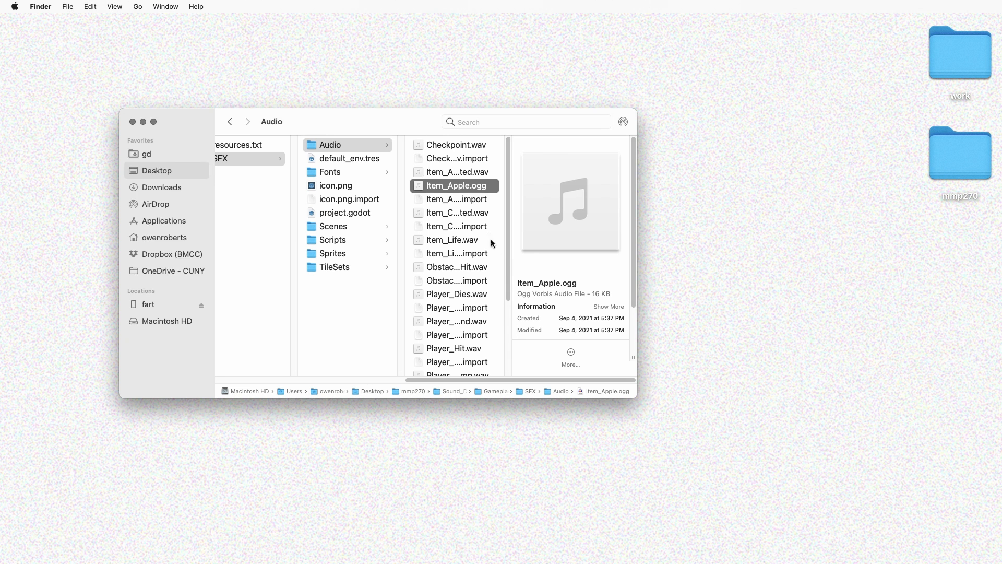
click(454, 172)
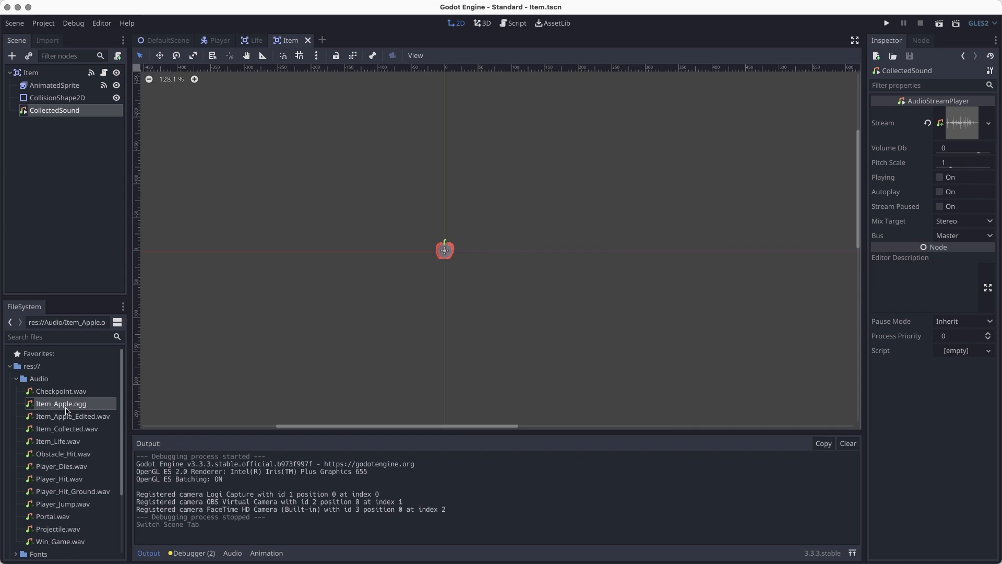
In Godot, replace the CollectedSound stream of the Item scene with Item_Apple_Edited.wav from the Audio folder and save the scene.
click(60, 417)
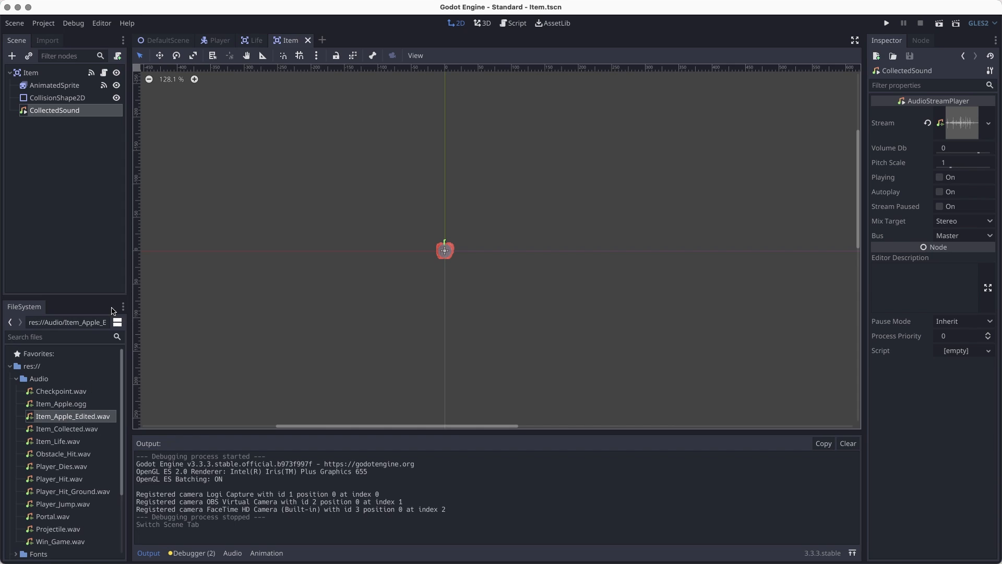
click(929, 124)
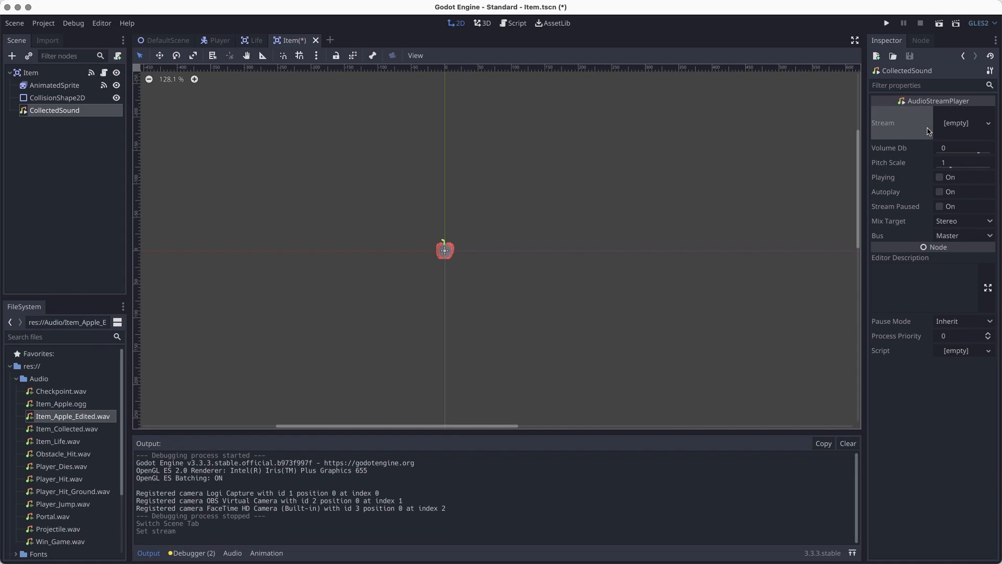
click(960, 123)
click(904, 228)
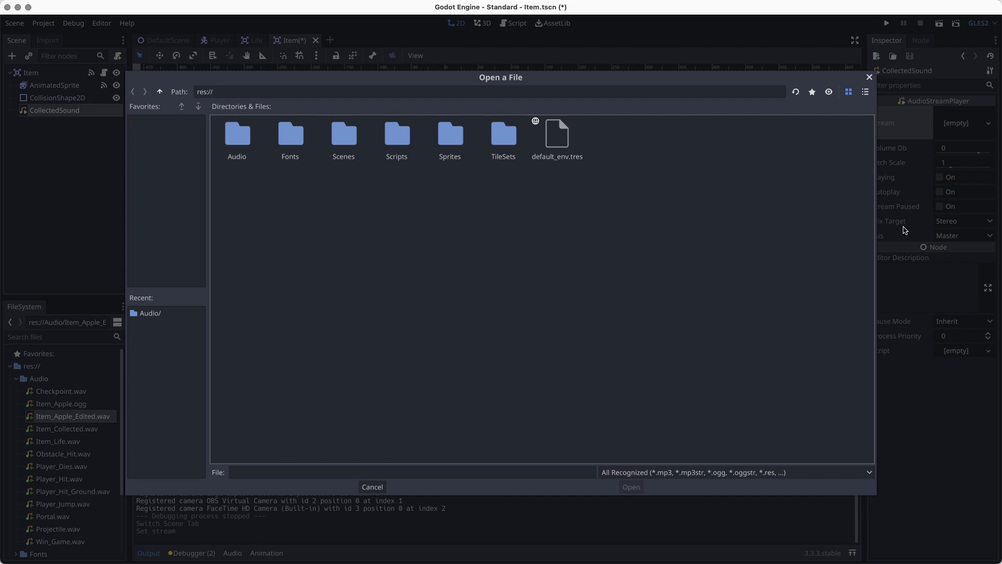
double_click(237, 137)
click(341, 139)
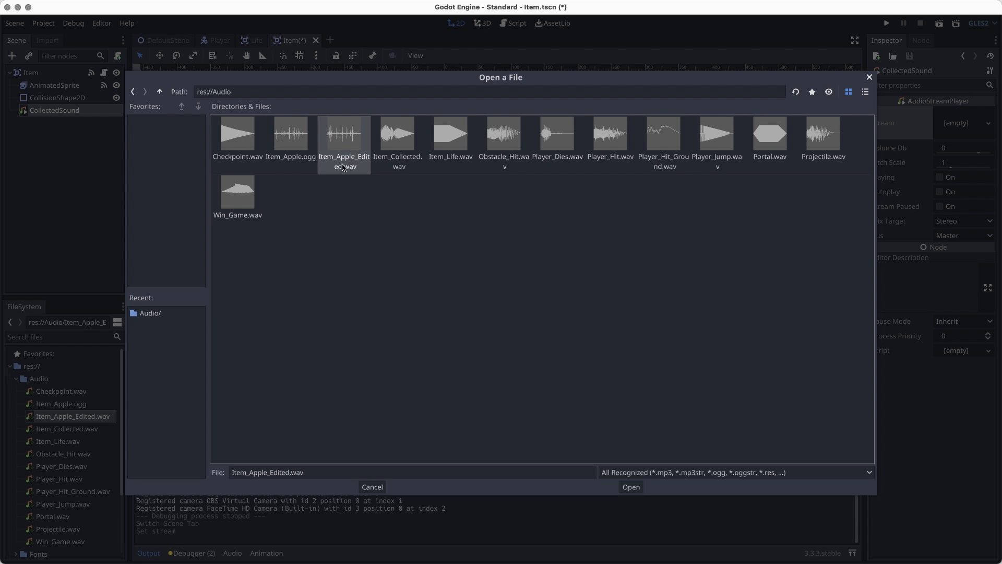
click(631, 486)
key(ctrl+s)
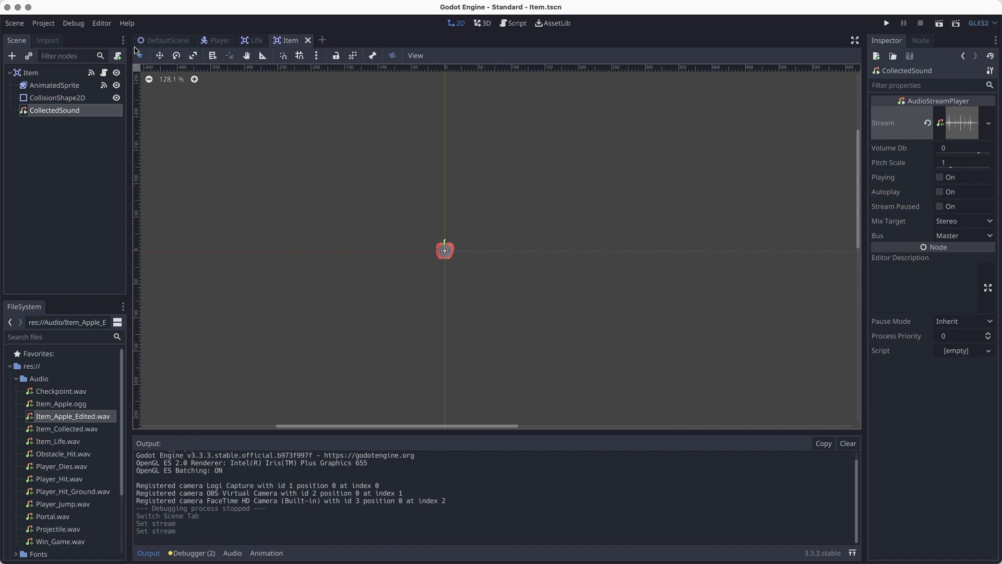
Run DefaultScene and move the player onto the raised platform to collect the apple, testing its new sound.
key(ctrl+Tab)
click(939, 23)
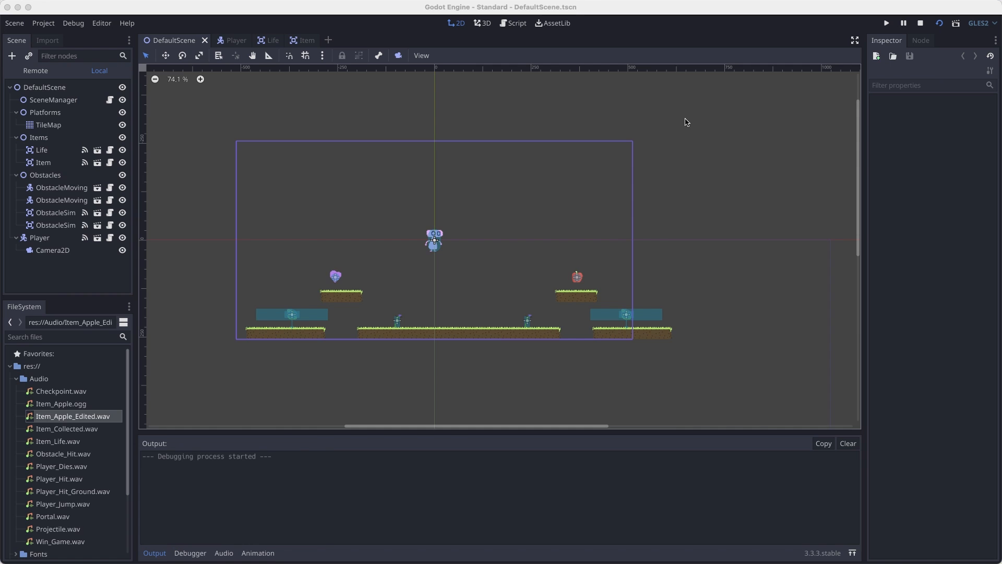
key(Right)
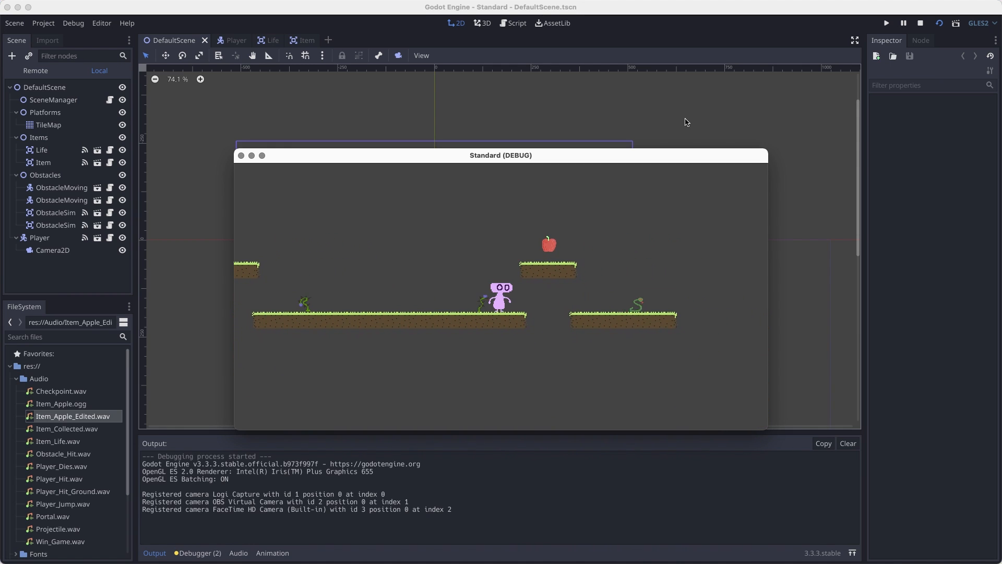
key(space)
key(Right)
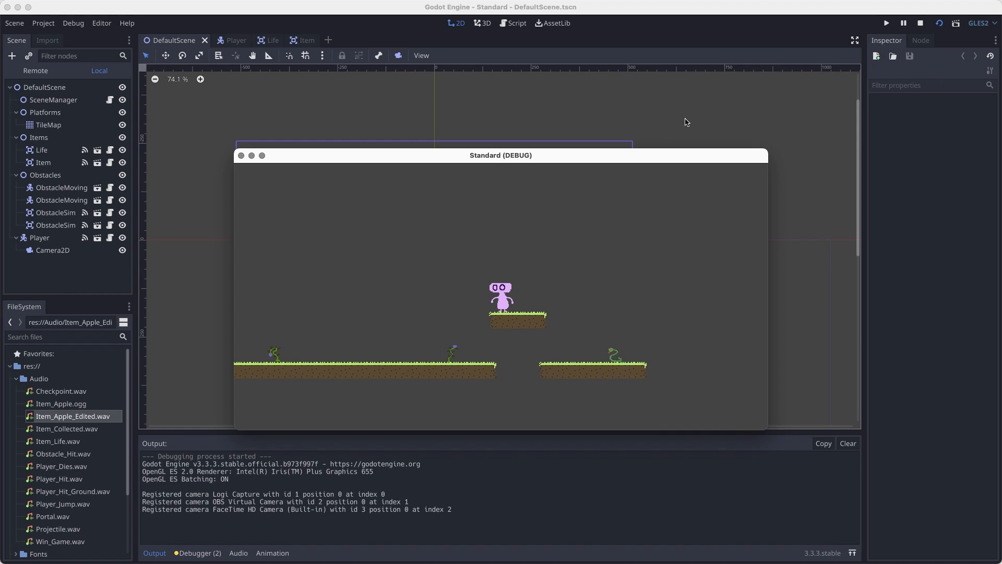
Move the player across the level to collect the heart, testing its sound, and close the game window.
key(space)
key(Left)
key(Left)
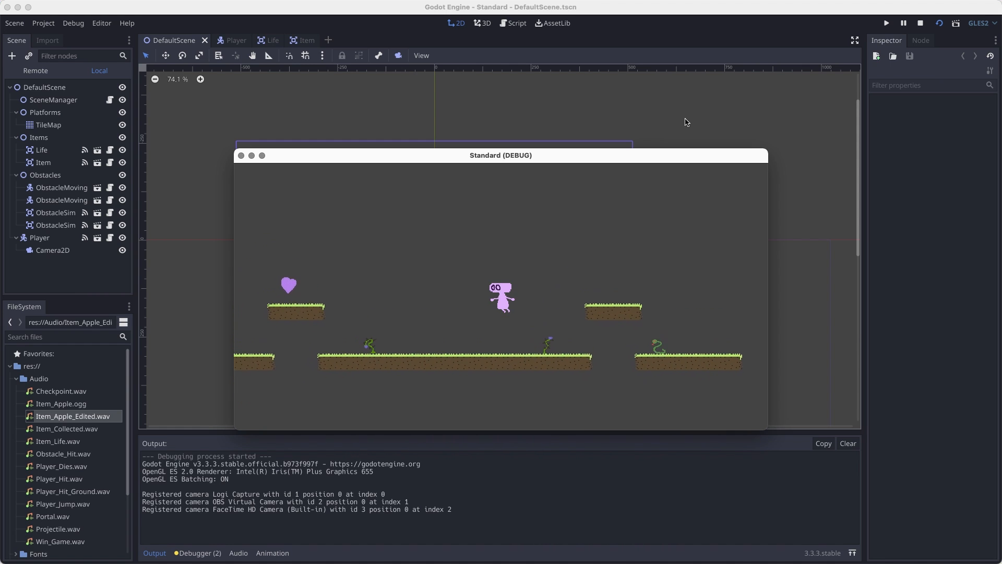
key(Left)
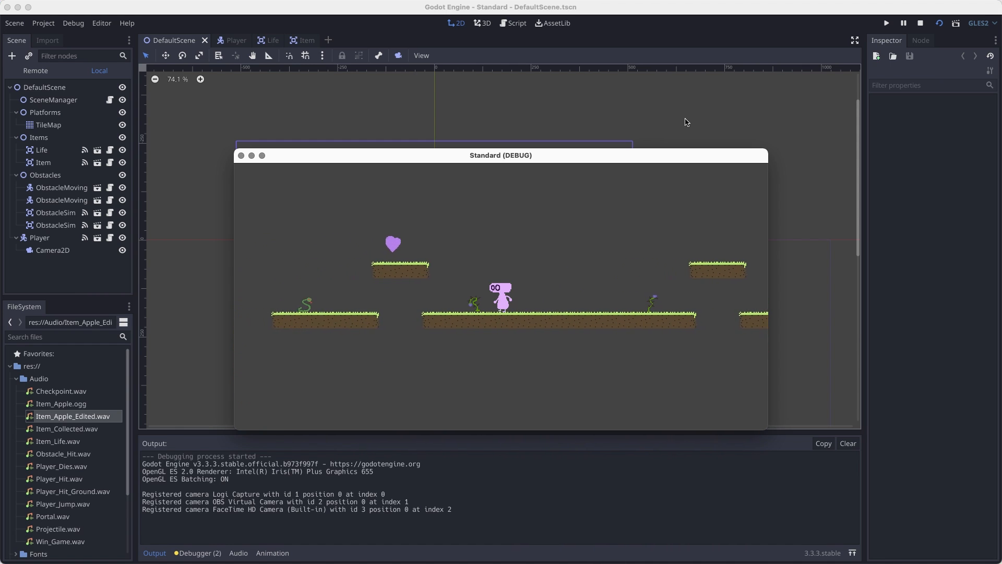
key(space)
key(Left)
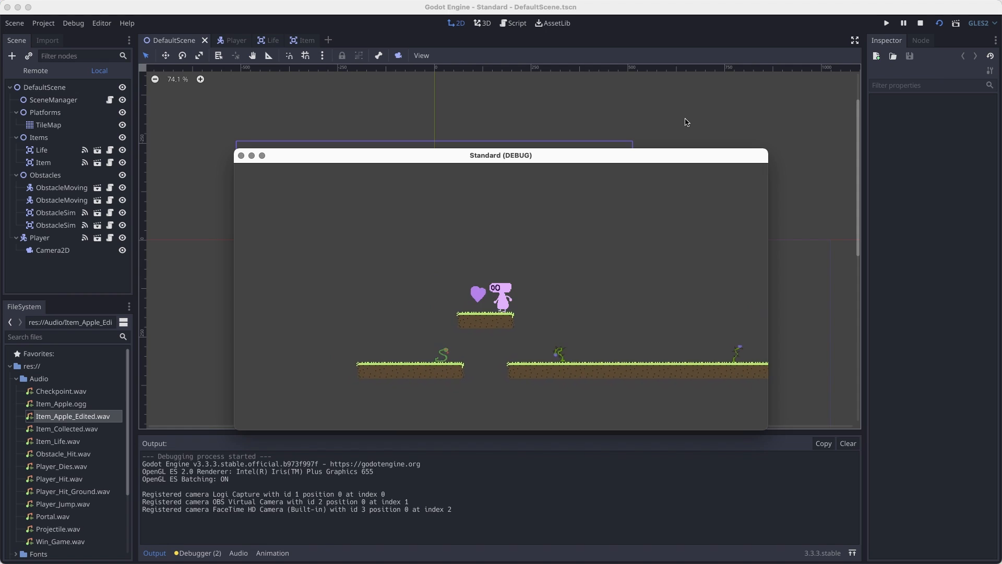
key(Left)
key(space)
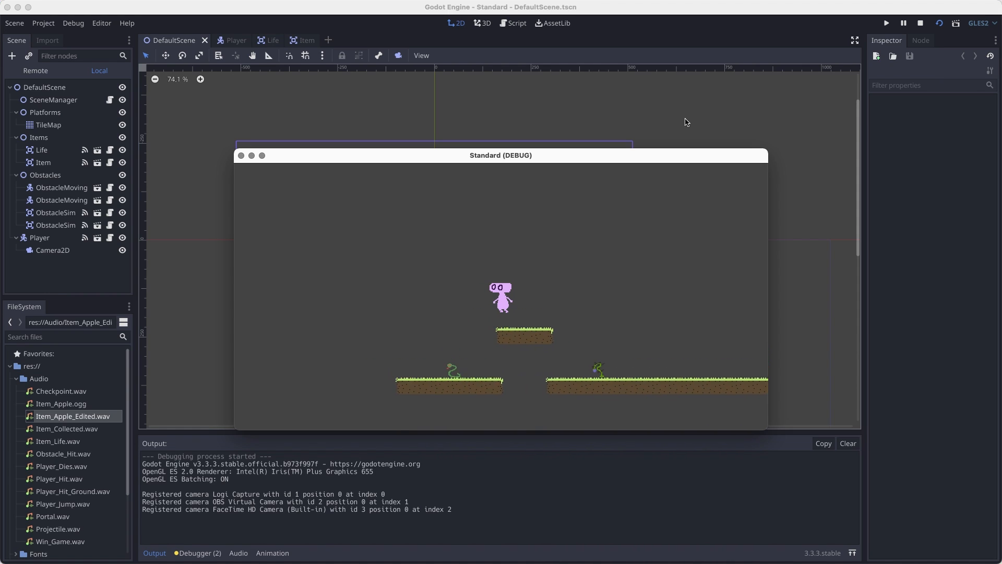
click(241, 156)
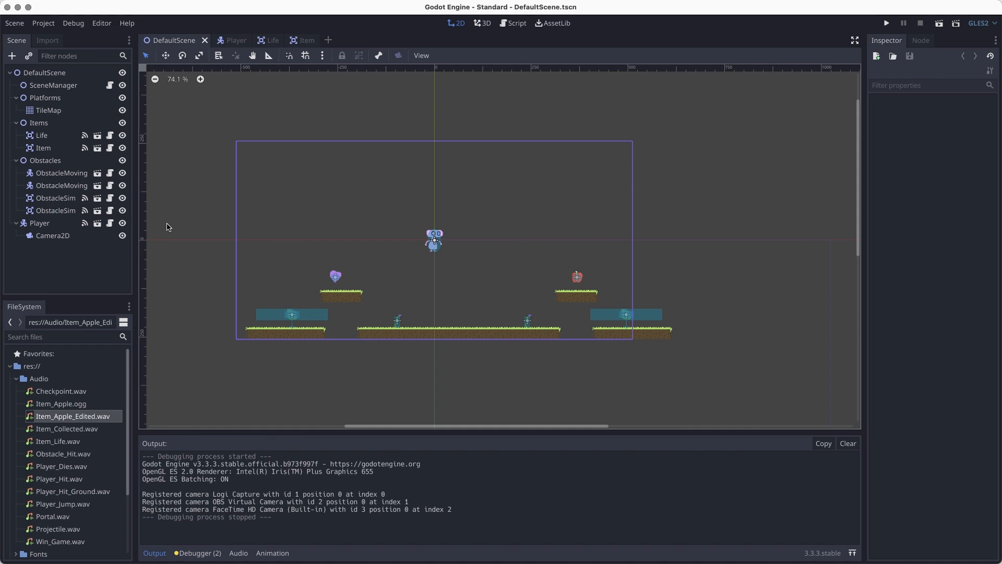
Open the ObstacleMoving scene and load Player_Hit.wav from the Audio folder as the HitSound node's stream.
click(99, 174)
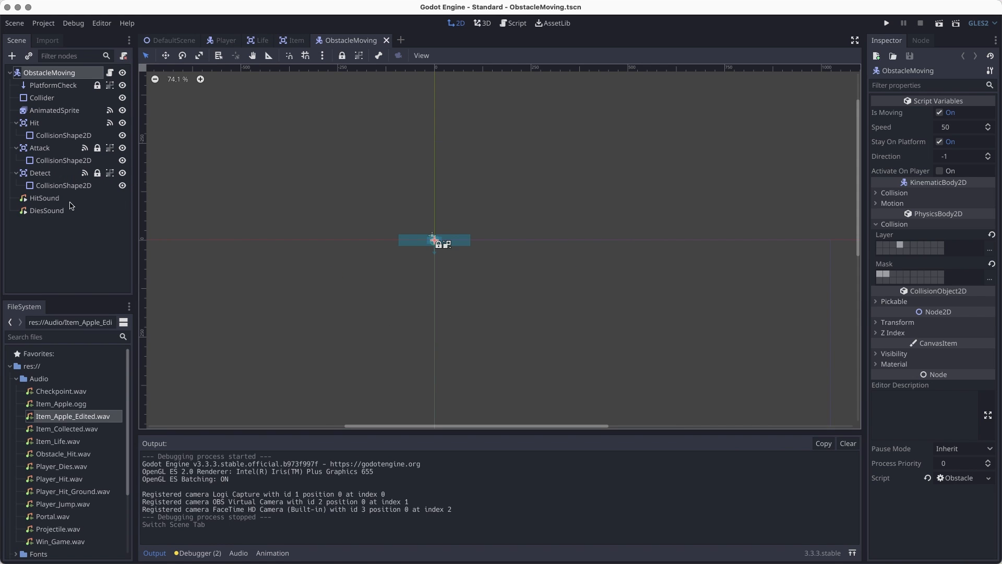
click(49, 199)
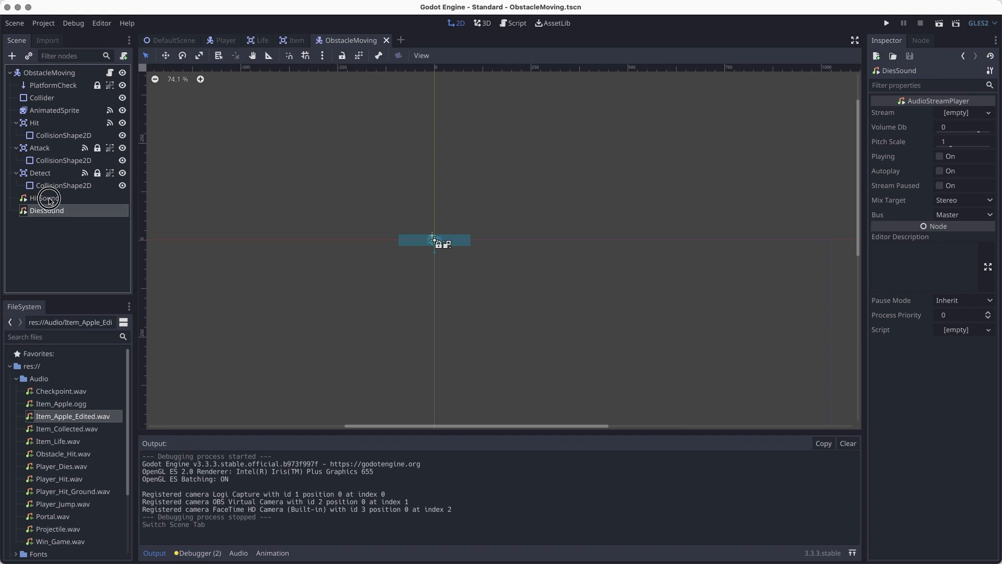
click(951, 112)
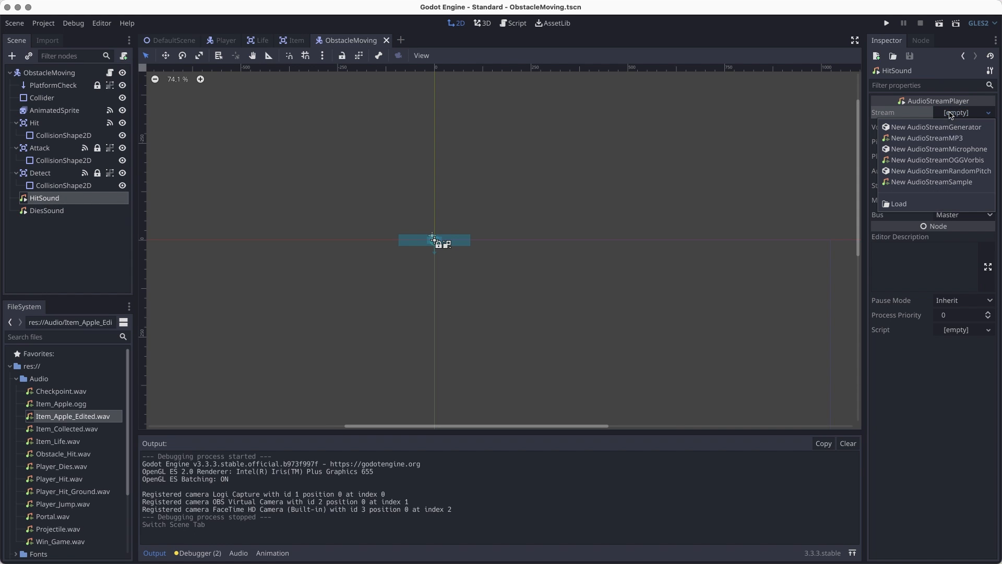
click(900, 203)
double_click(252, 138)
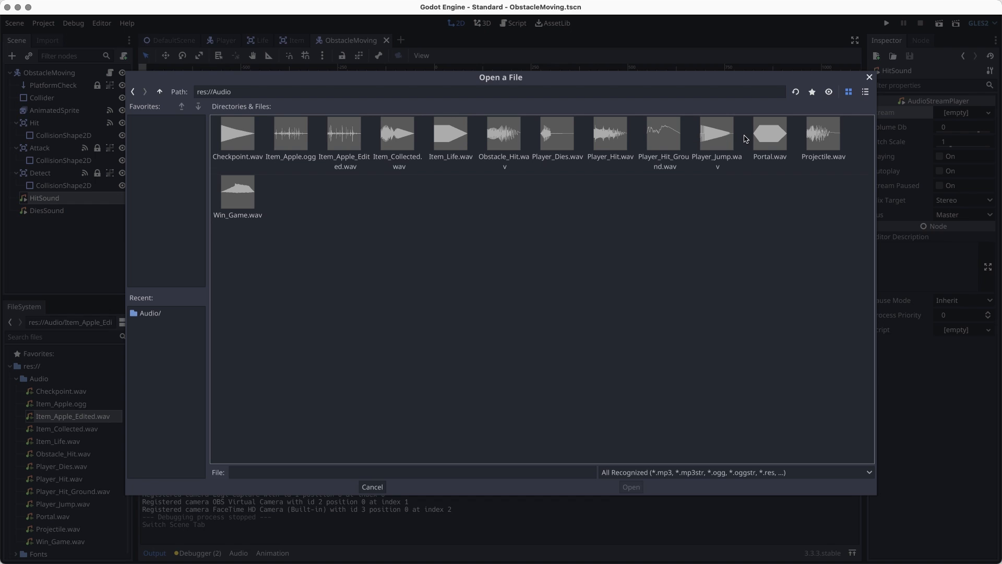
click(597, 134)
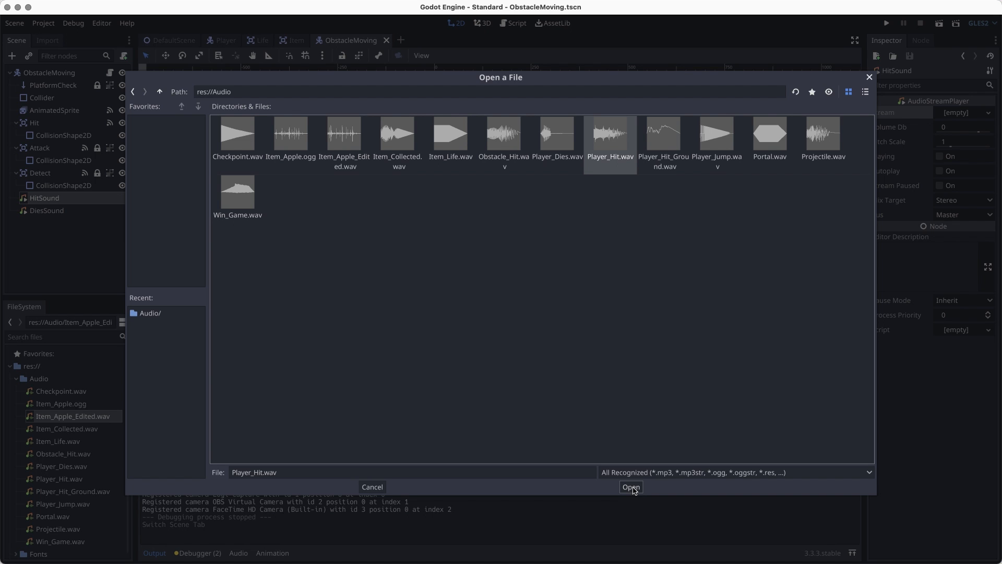
click(632, 487)
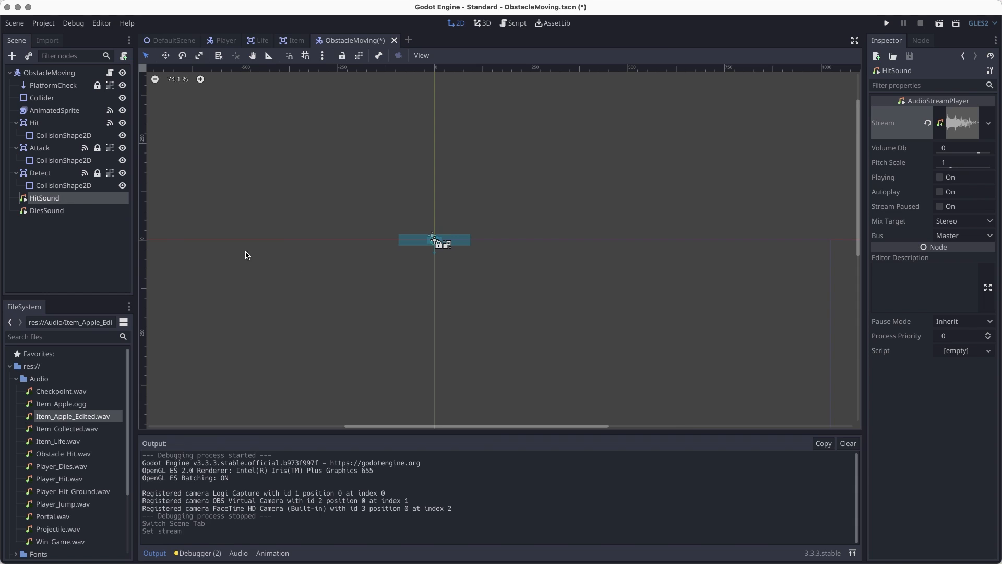
Load Obstacle_Hit.wav from the Audio folder as the DiesSound node's stream and save the ObstacleMoving scene.
click(78, 210)
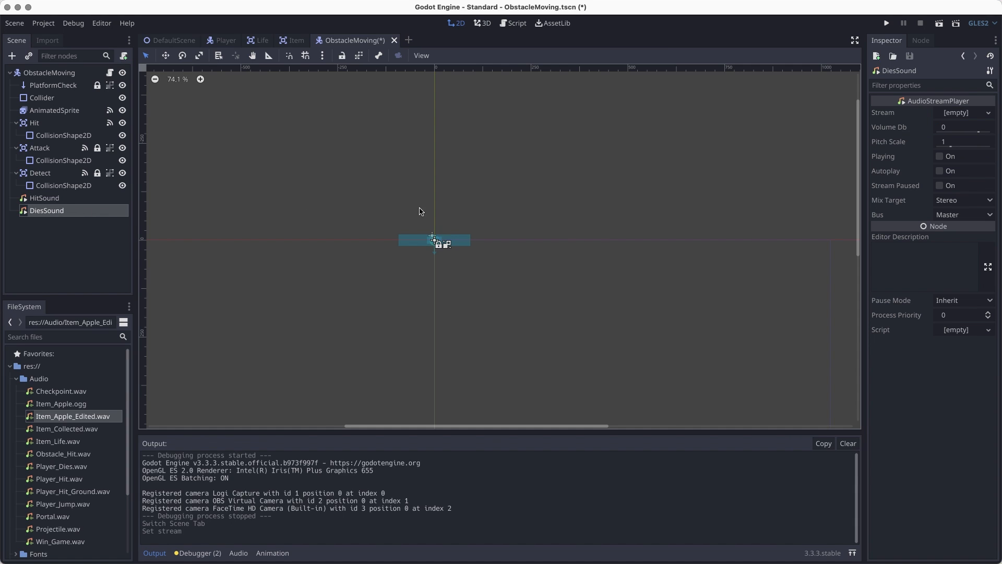
click(976, 114)
click(908, 208)
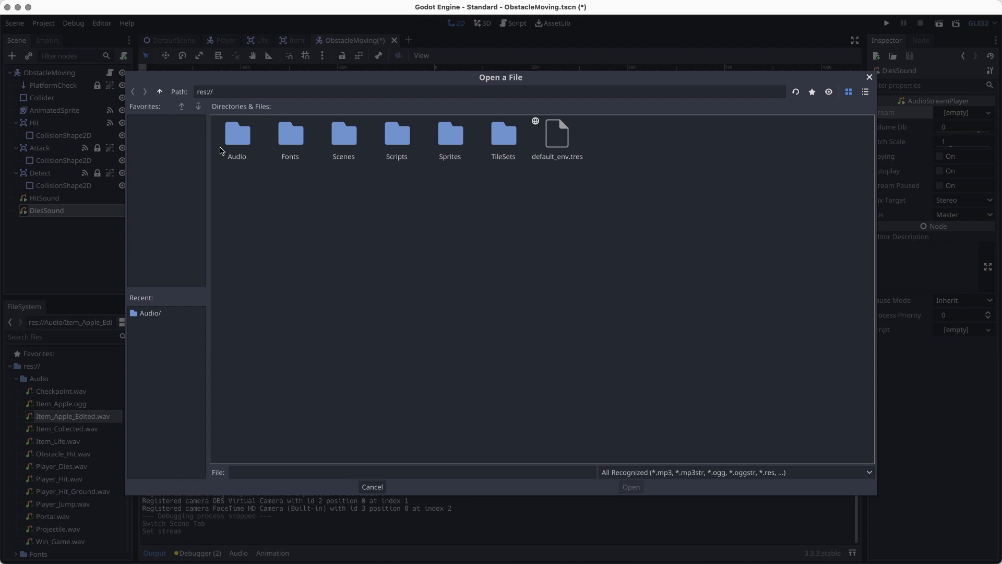
double_click(245, 140)
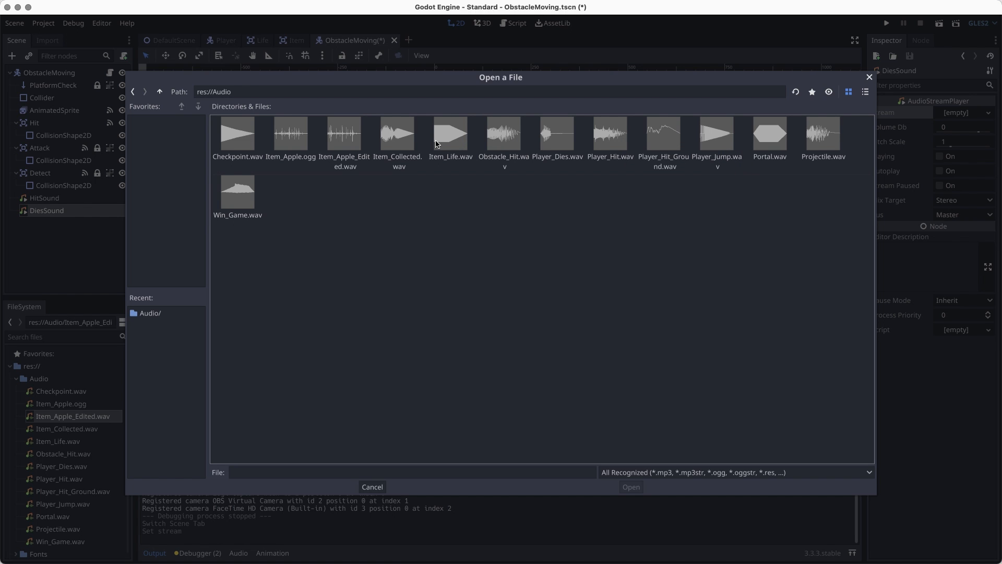
click(493, 142)
click(629, 486)
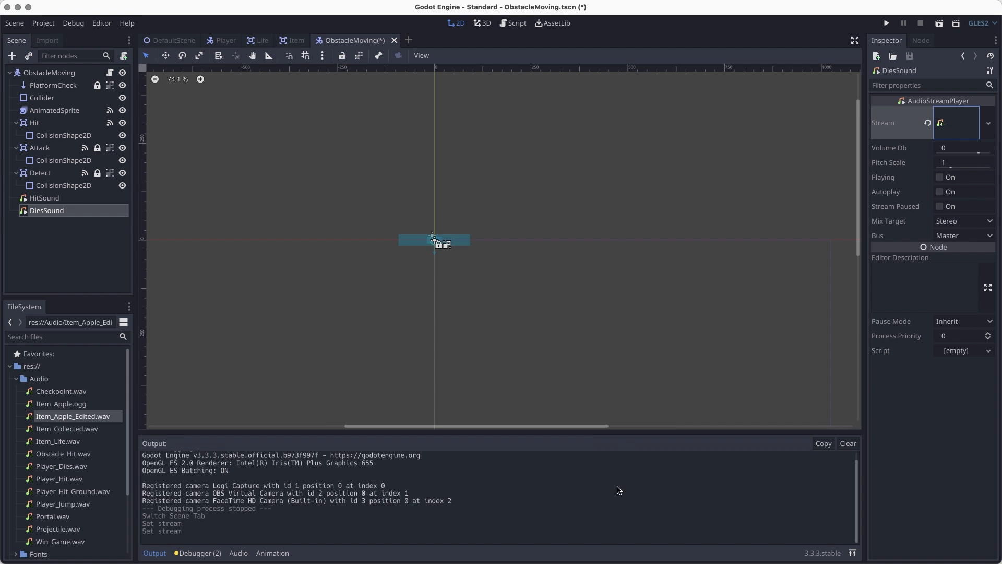
key(super+s)
Open the ObstacleMoving script and uncomment the $DiesSound.play() line in the hit() function.
click(113, 77)
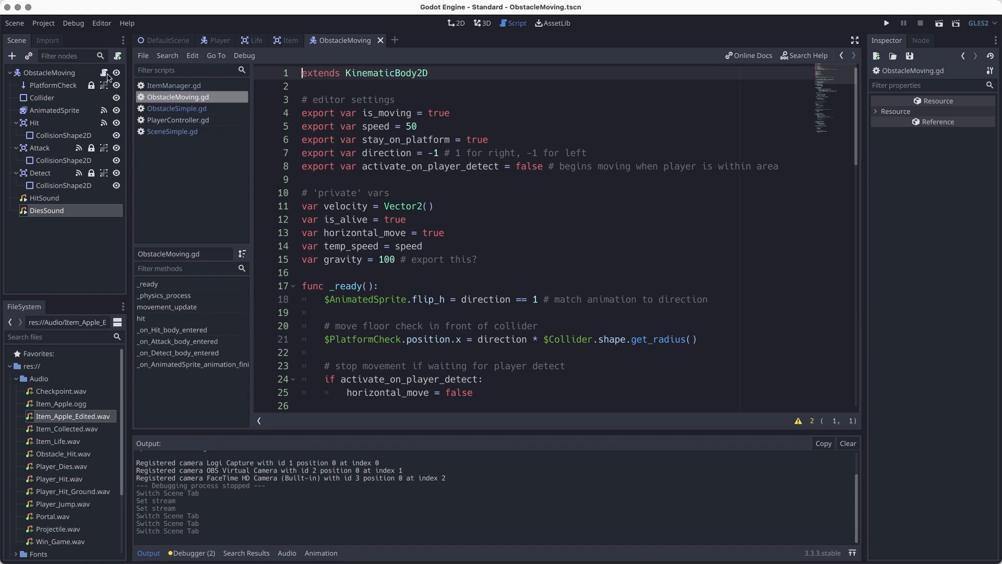
scroll(372, 244, down, 3)
scroll(372, 244, down, 11)
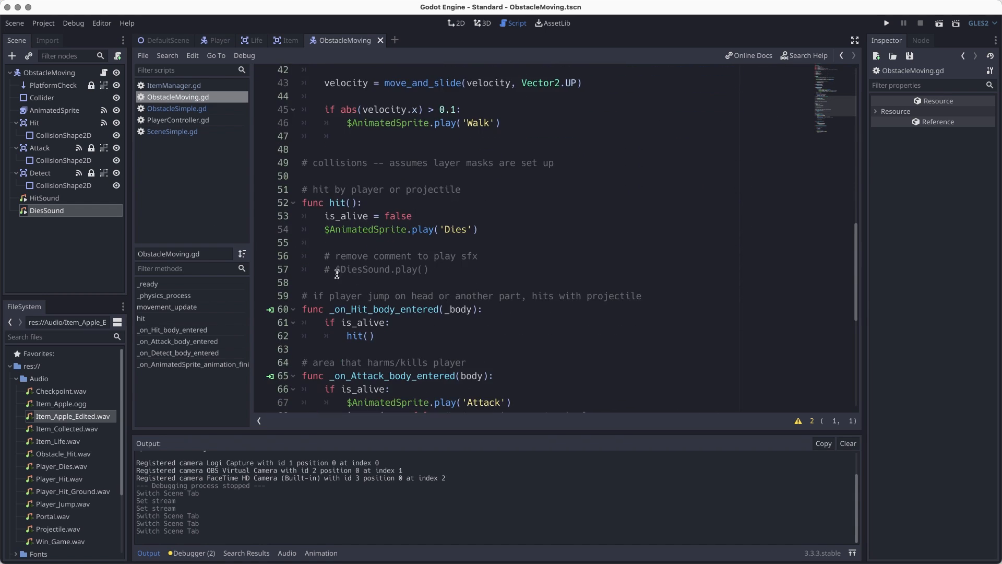
drag(337, 272, 320, 270)
key(BackSpace)
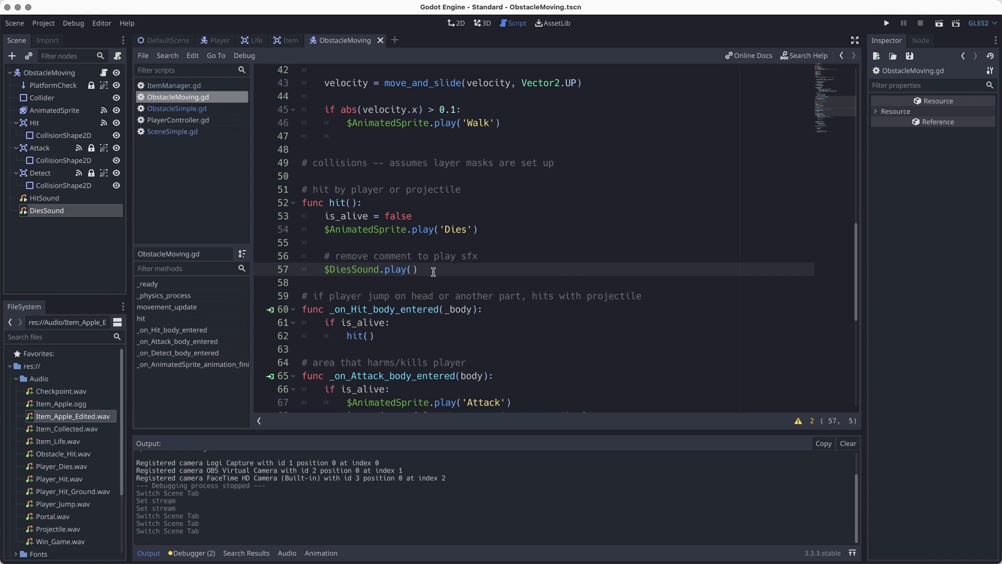
Uncomment the $HitSound.play() line in the _on_Attack_body_entered function of ObstacleMoving.gd.
scroll(456, 268, down, 4)
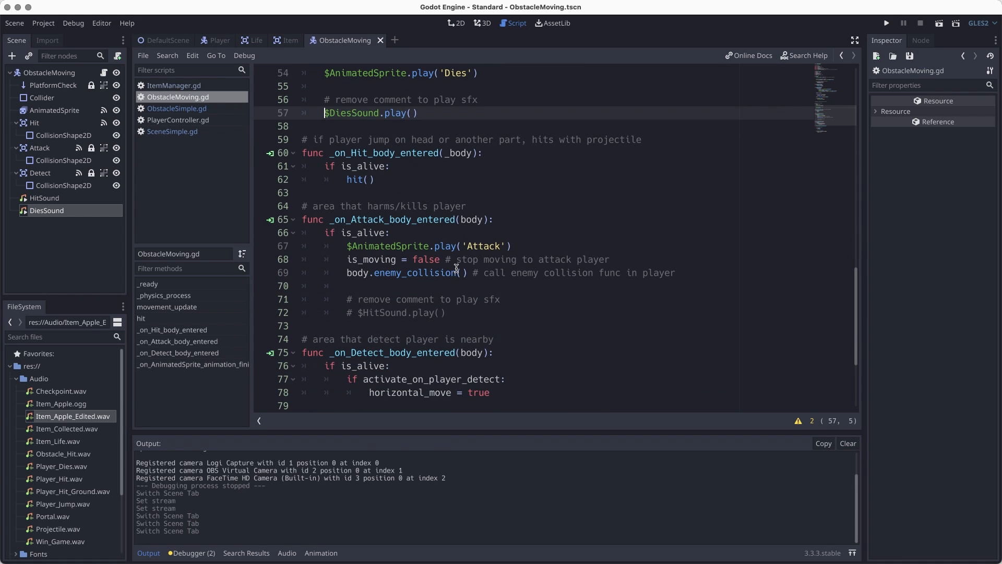
drag(358, 312, 346, 313)
key(BackSpace)
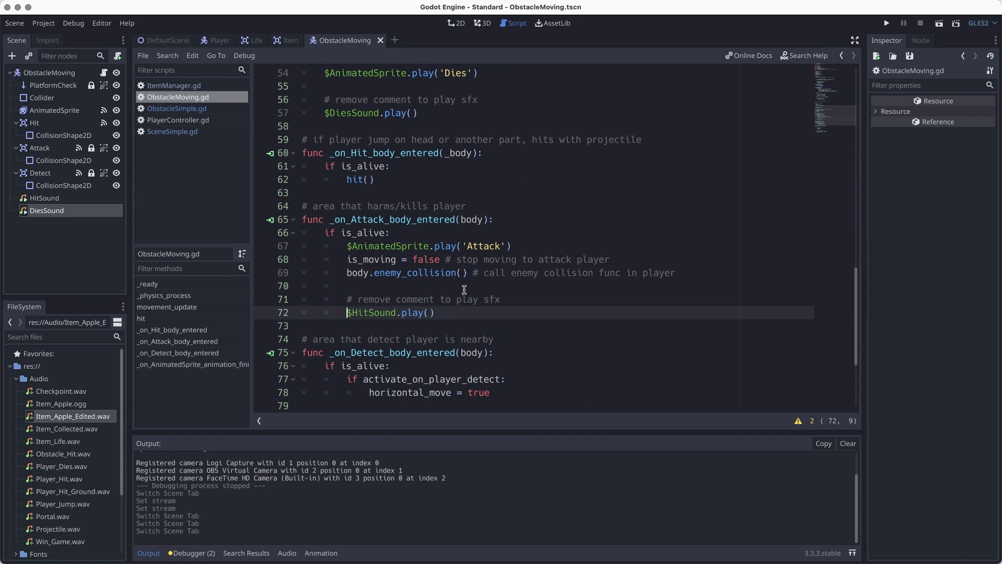
scroll(464, 289, down, 4)
scroll(464, 290, up, 3)
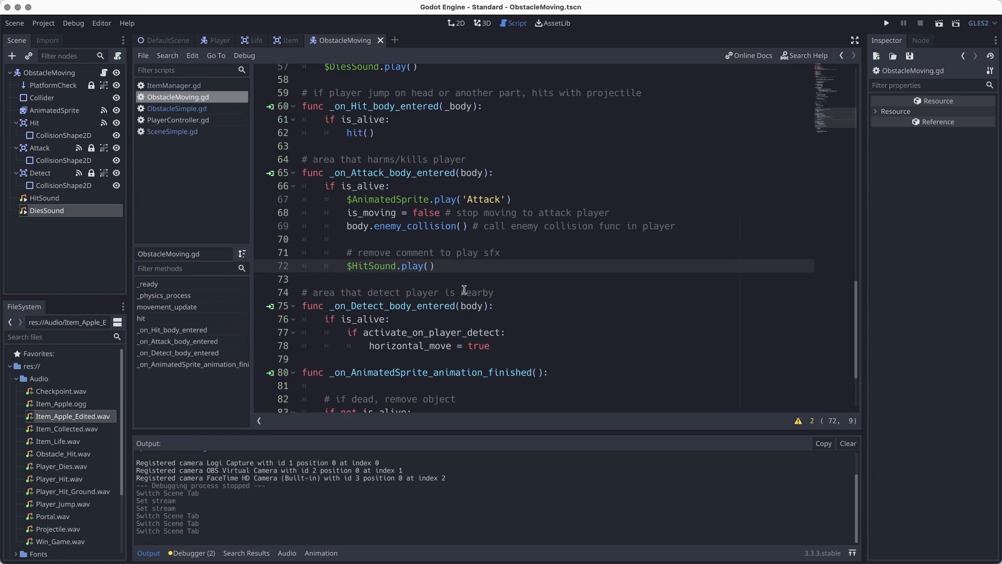
Open the ObstacleSimple scene from DefaultScene, load Player_Hit.wav from the Audio folder as its HitSound stream, and save.
click(161, 45)
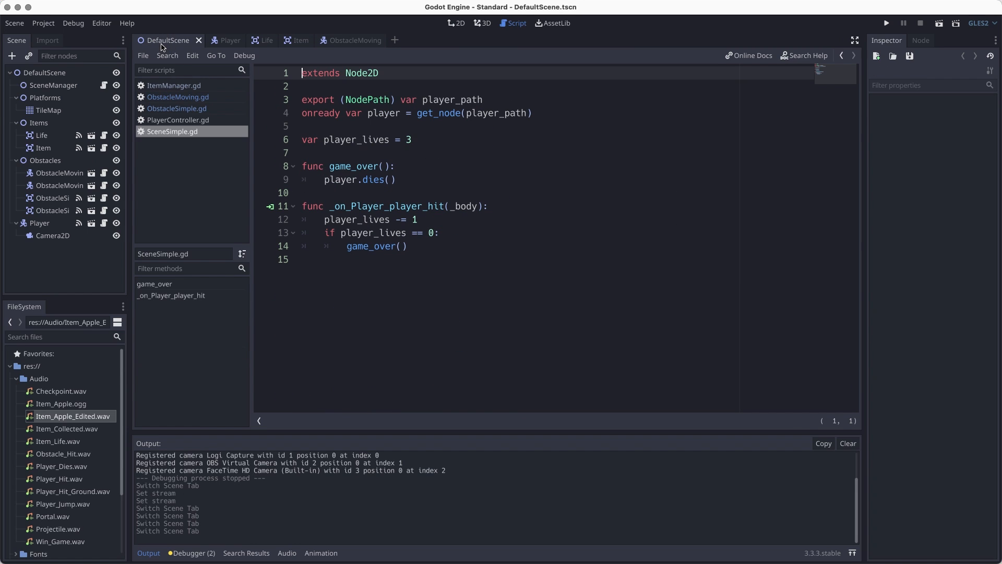
click(90, 201)
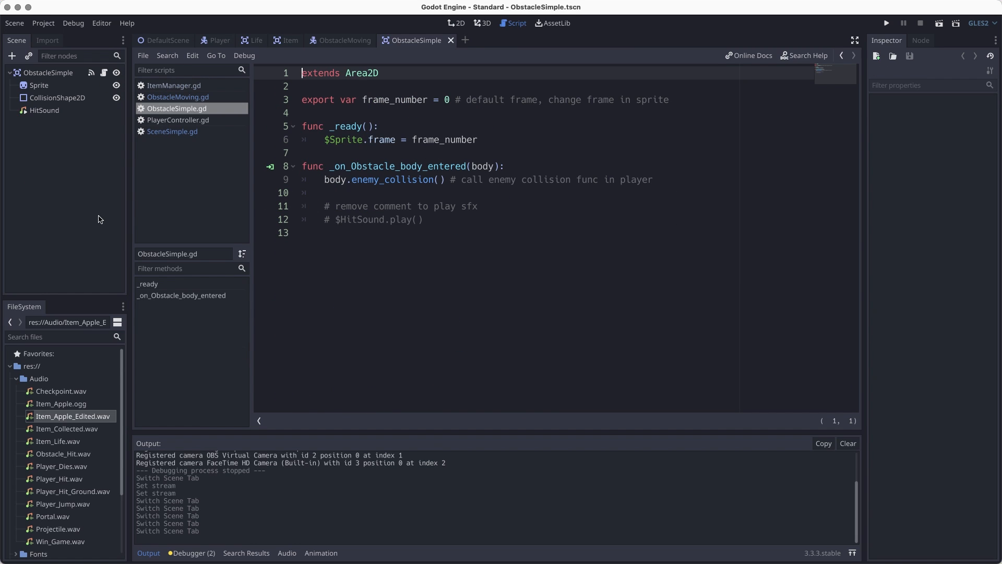
click(44, 110)
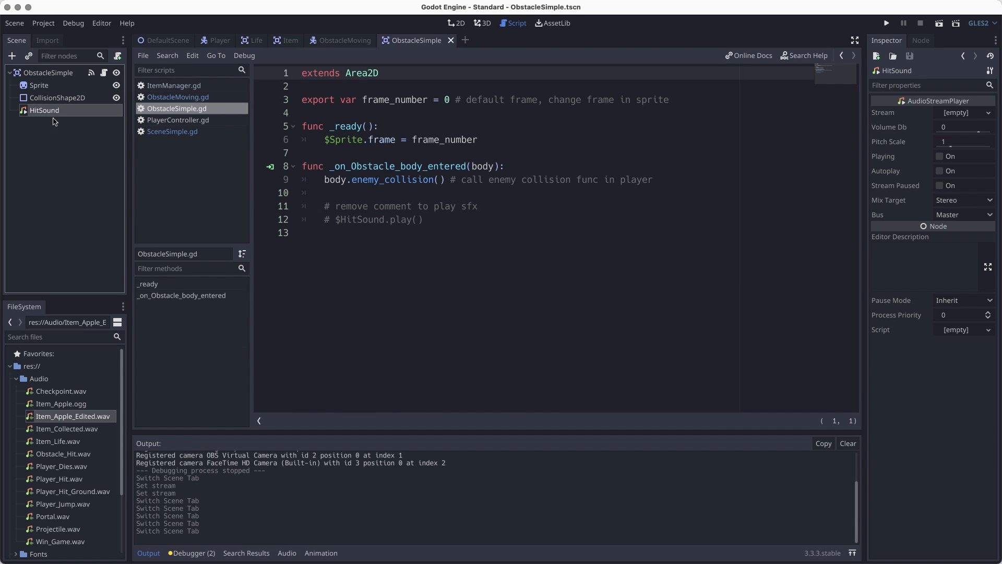
click(961, 114)
click(919, 205)
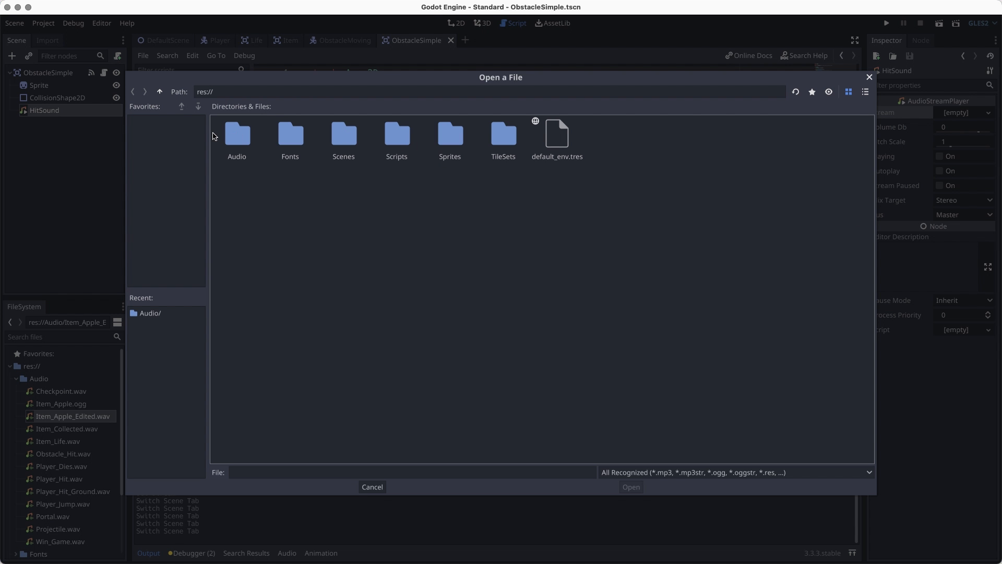
double_click(227, 136)
click(623, 137)
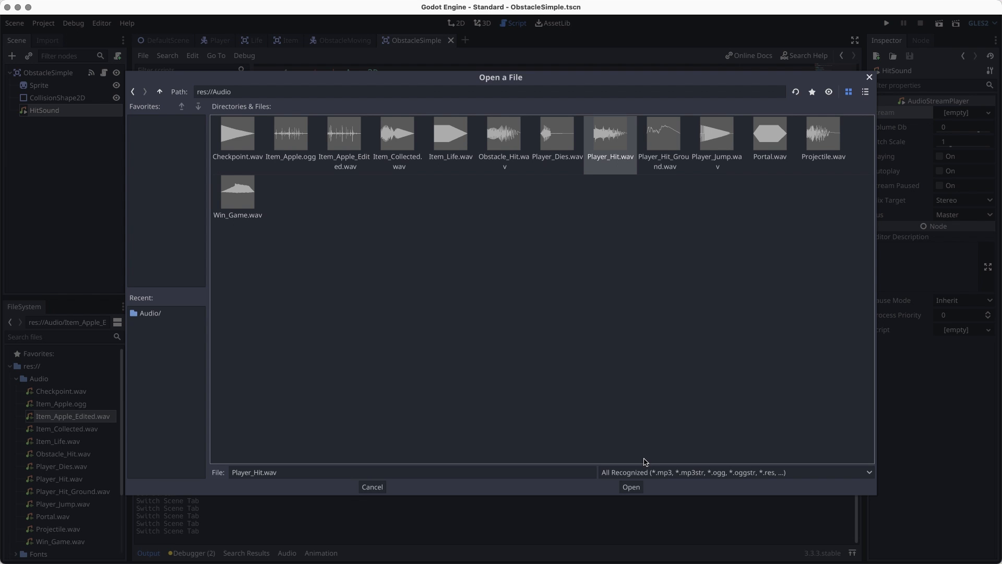
click(631, 487)
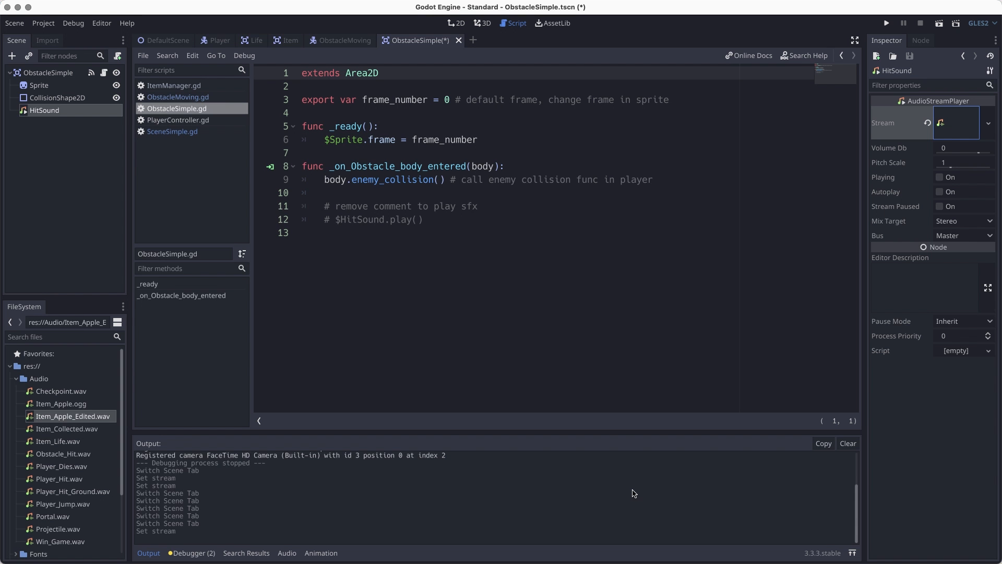
key(ctrl+s)
Uncomment the $HitSound.play() line in the _on_Obstacle_body_entered function of ObstacleSimple.gd.
click(105, 74)
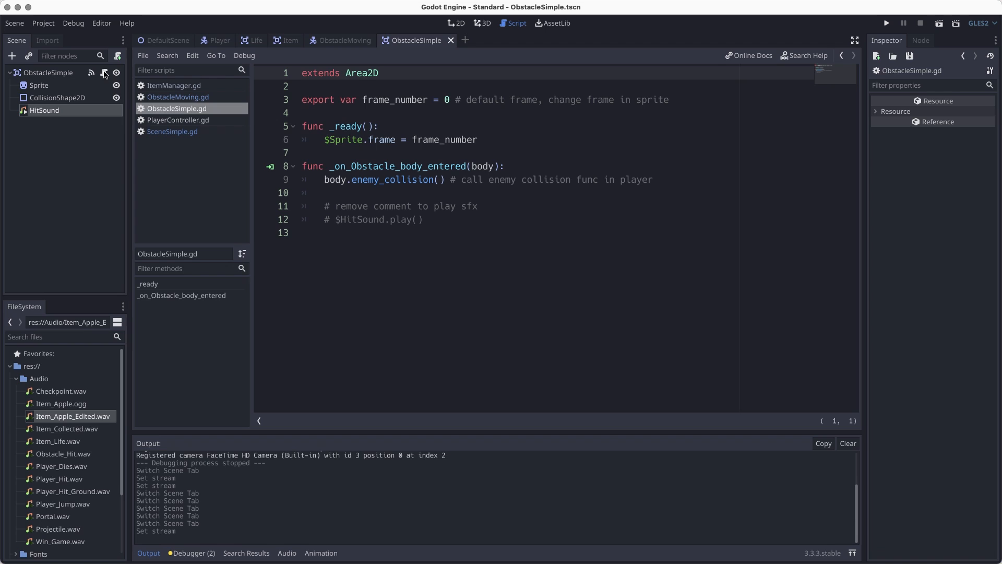
click(335, 222)
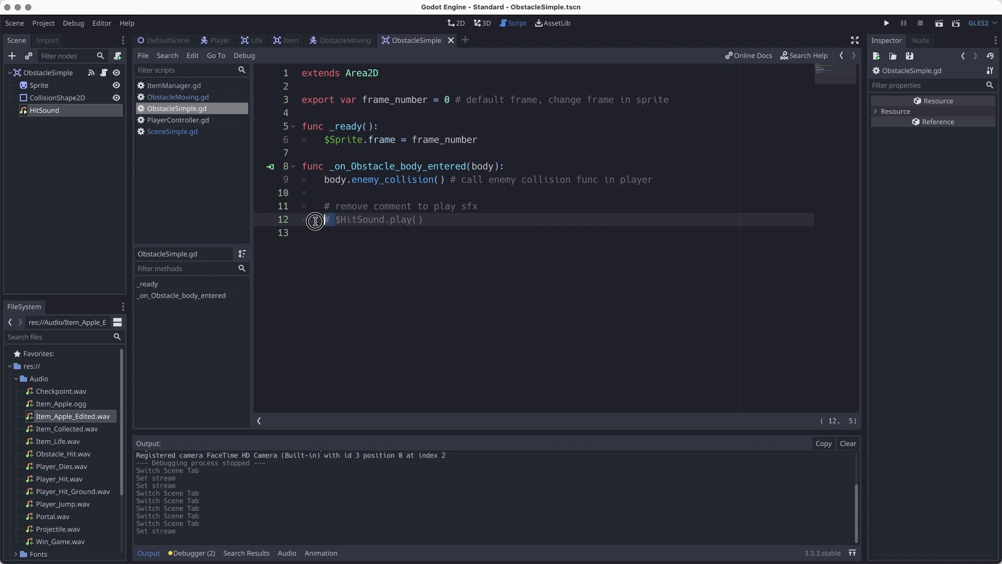
key(BackSpace)
key(BackSpace)
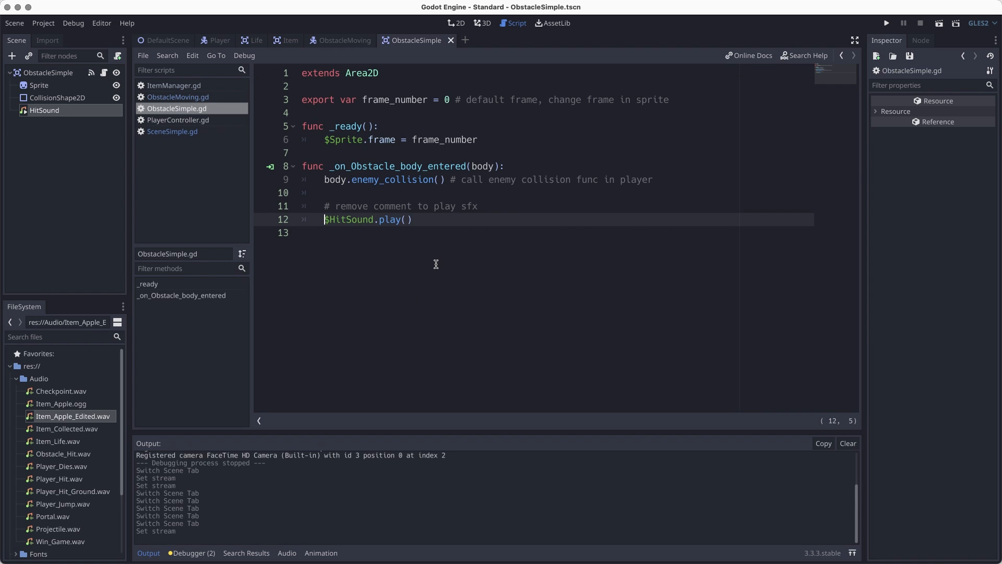
Run DefaultScene from the 2D view and jump the player past the simple obstacle onto the raised platform to collect the heart.
click(457, 24)
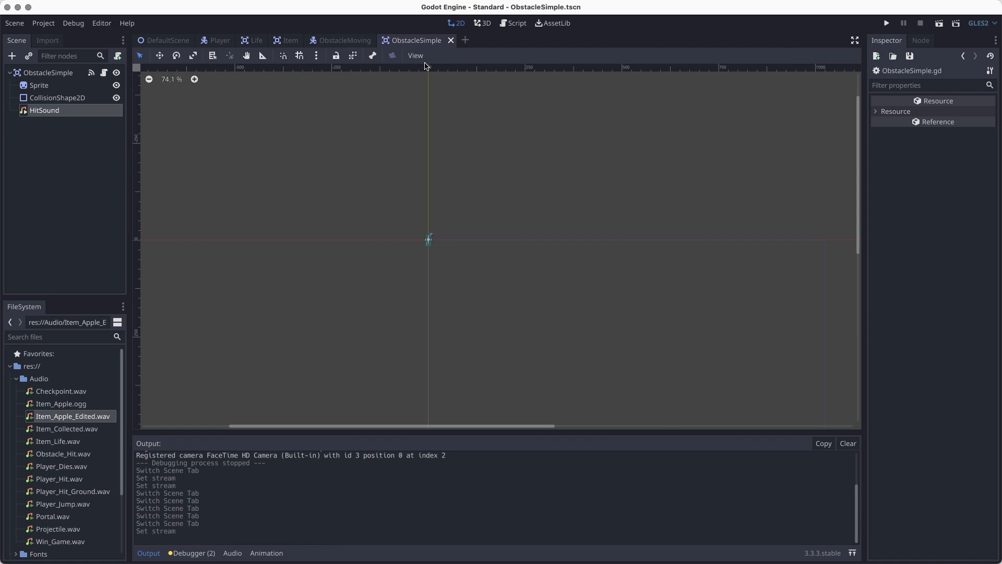
click(160, 41)
click(939, 23)
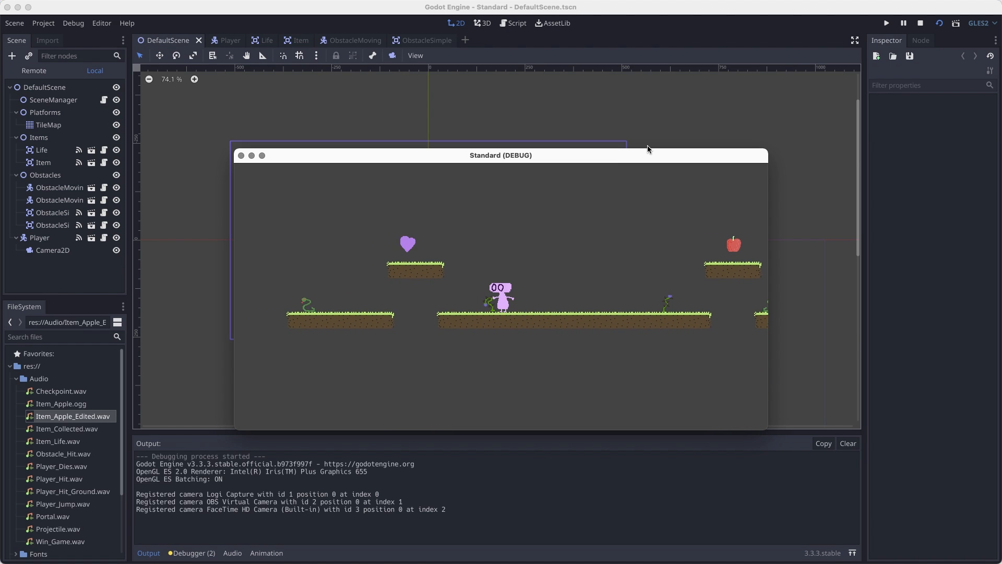
key(Right)
key(Left)
key(space)
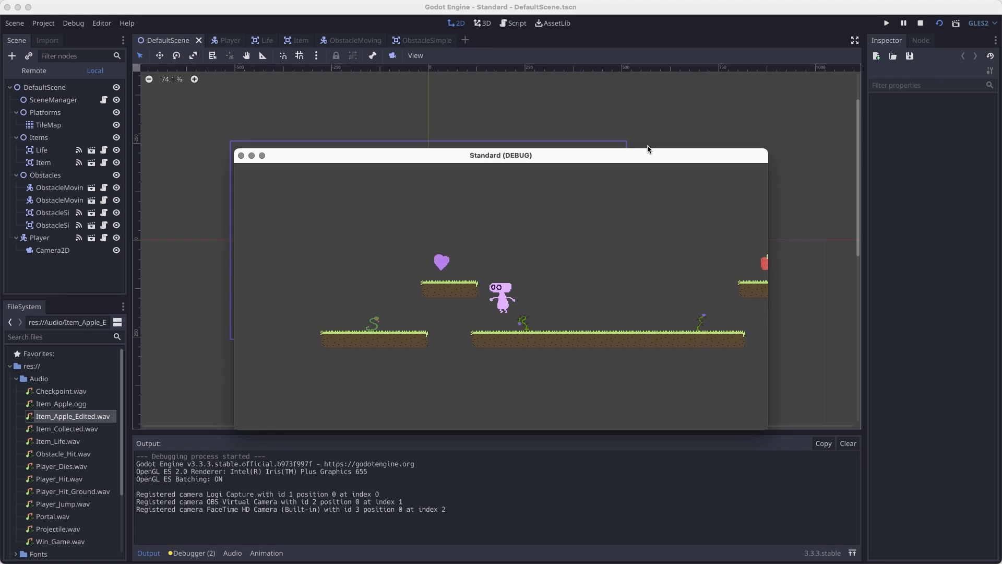
key(space)
key(Left)
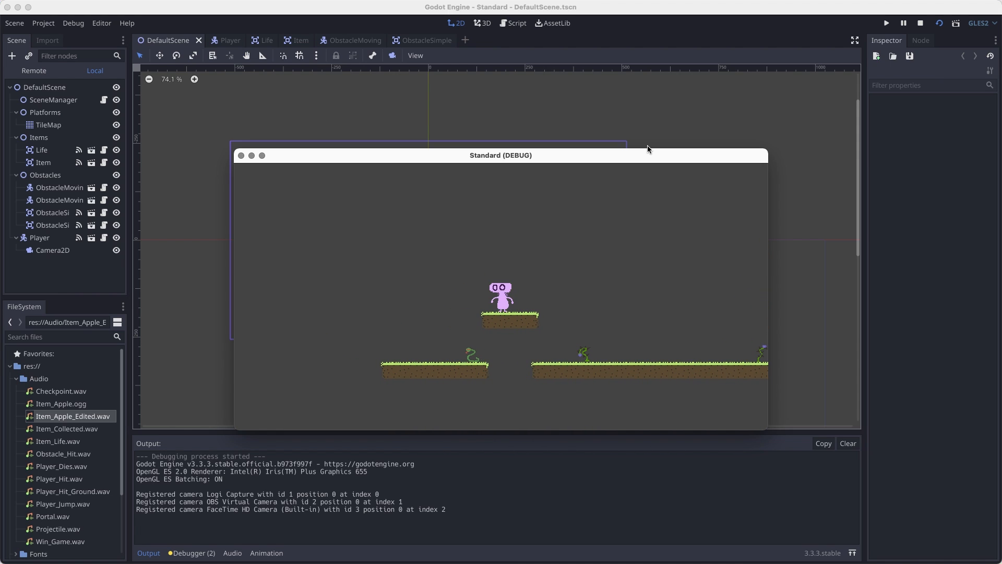
Drop the player onto the moving obstacle below the heart platform, testing its dying sound, and jump back up.
key(Left)
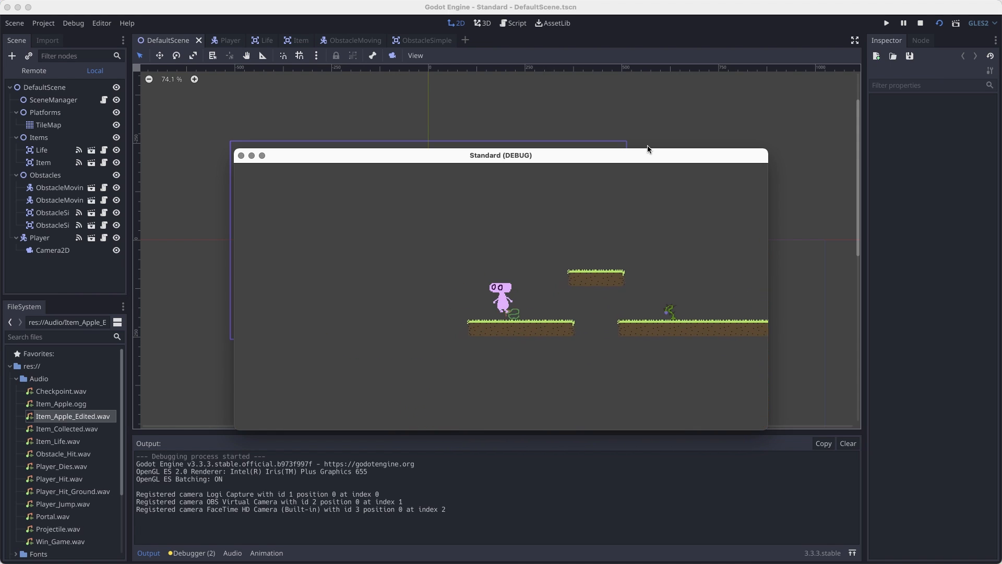
key(Right)
key(space)
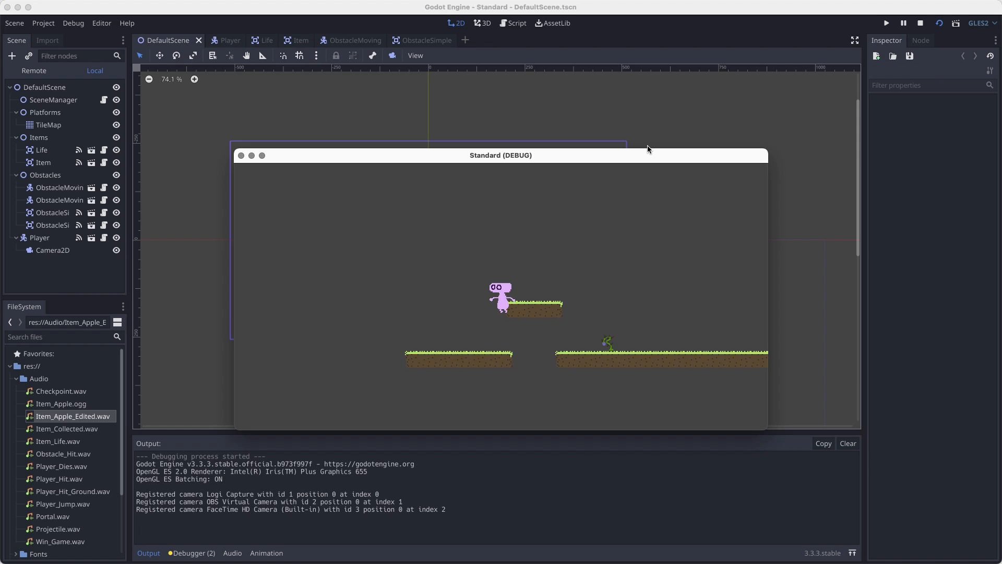
Move the player back across the main platform past the simple obstacles and jump up to collect the apple.
key(Right)
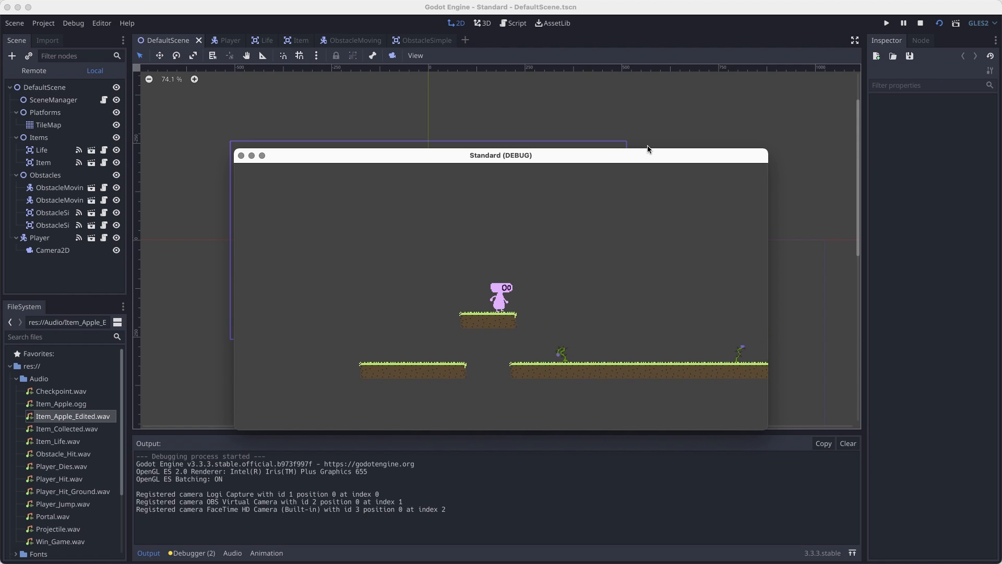
key(Right)
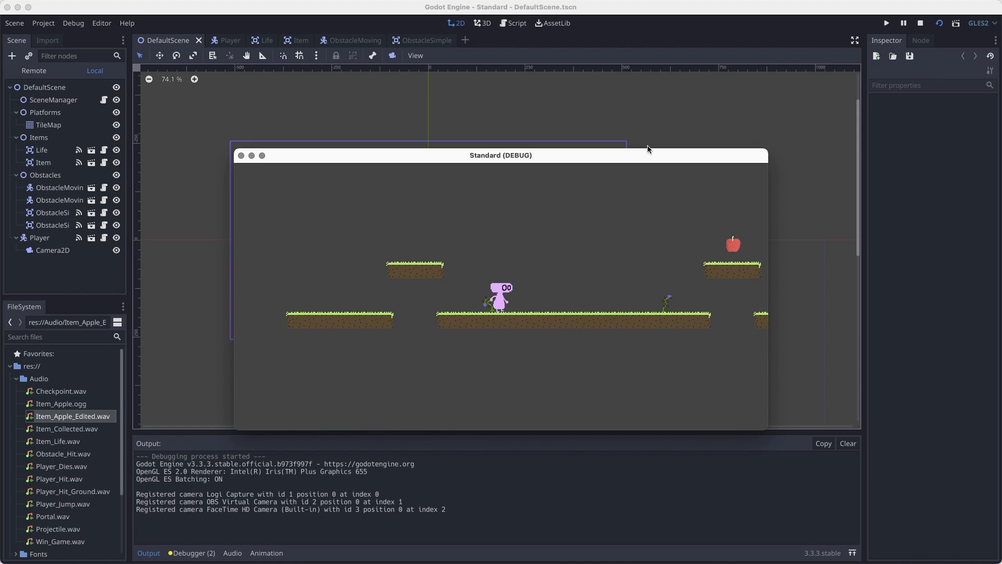
key(Right)
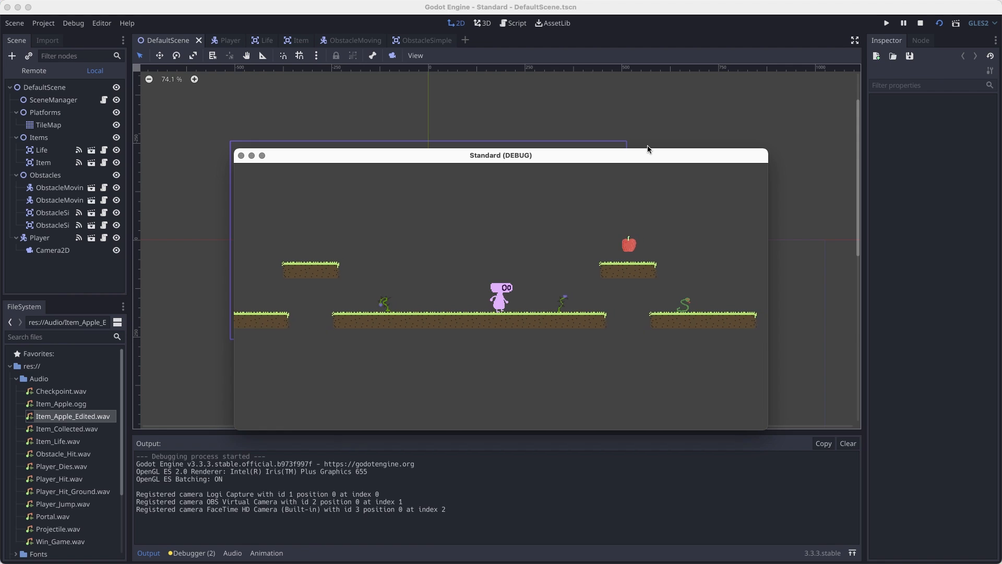
key(Right)
key(space)
key(space)
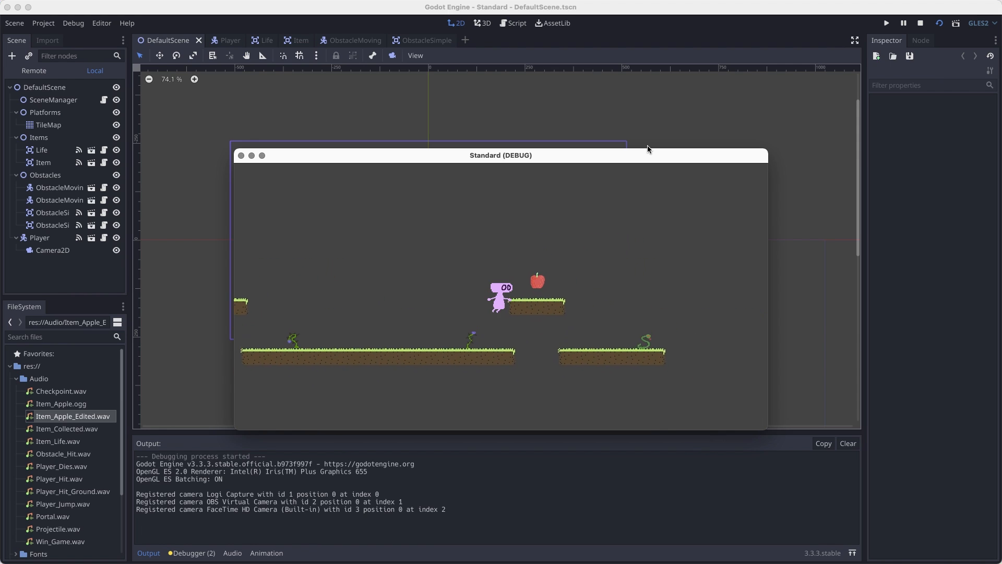
key(Right)
key(space)
key(Left)
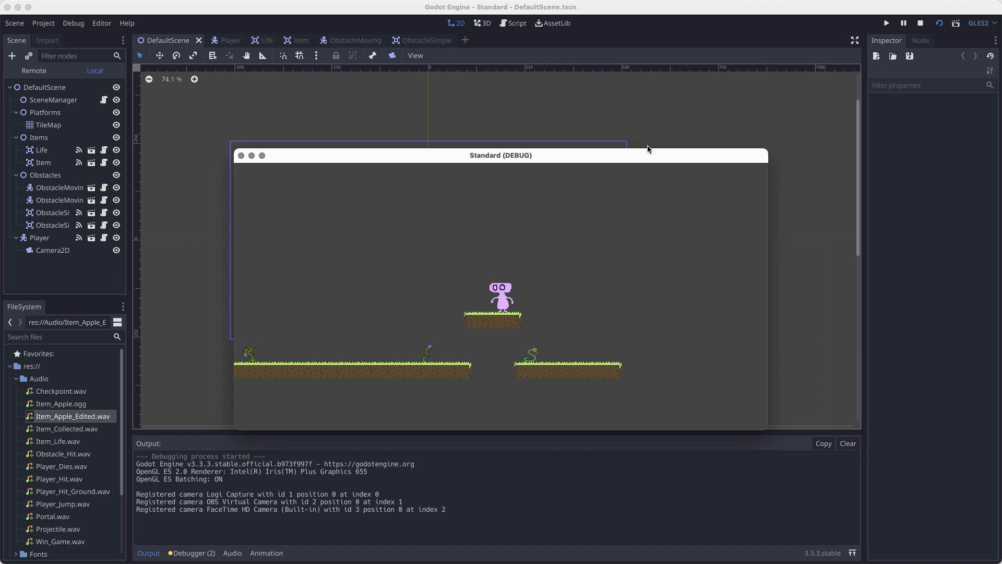
Drop the player beside the remaining moving obstacle and move back and forth around it to test its hit sound.
key(Right)
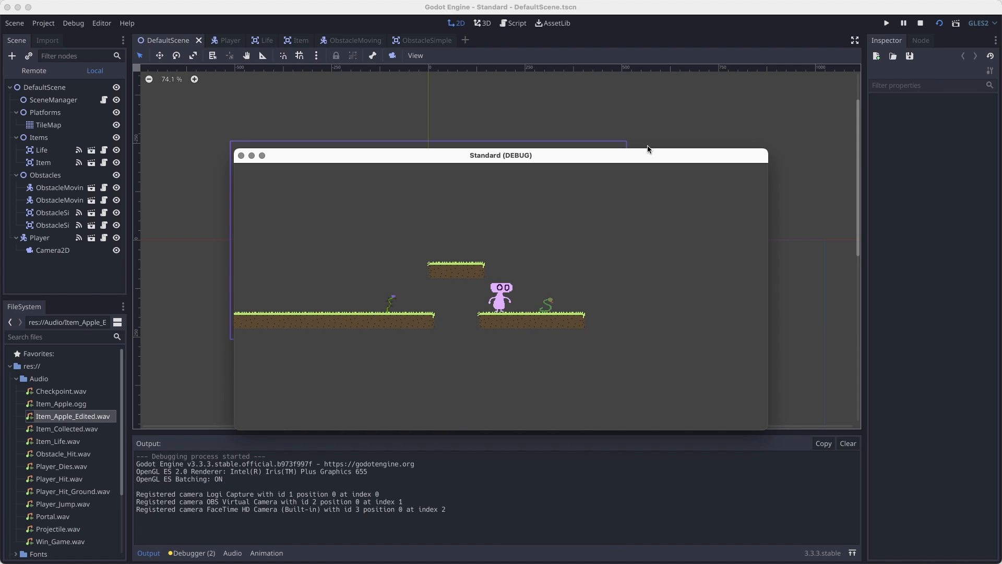
key(Left)
key(Right)
key(Left)
key(Right)
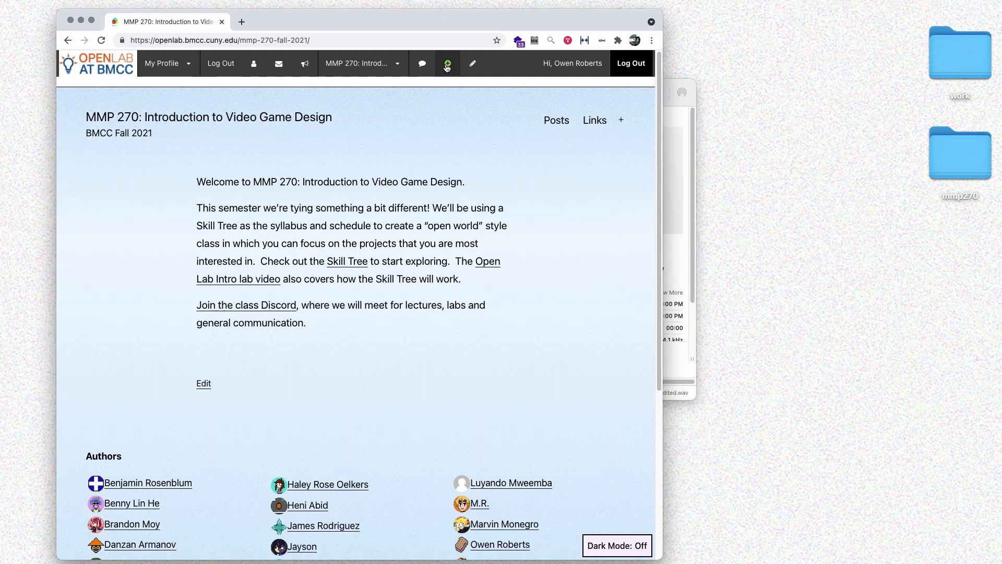
Start a new post on the MMP 270 site and assign it to the Gameplay Sound Effects category.
mouse_move(448, 64)
click(450, 91)
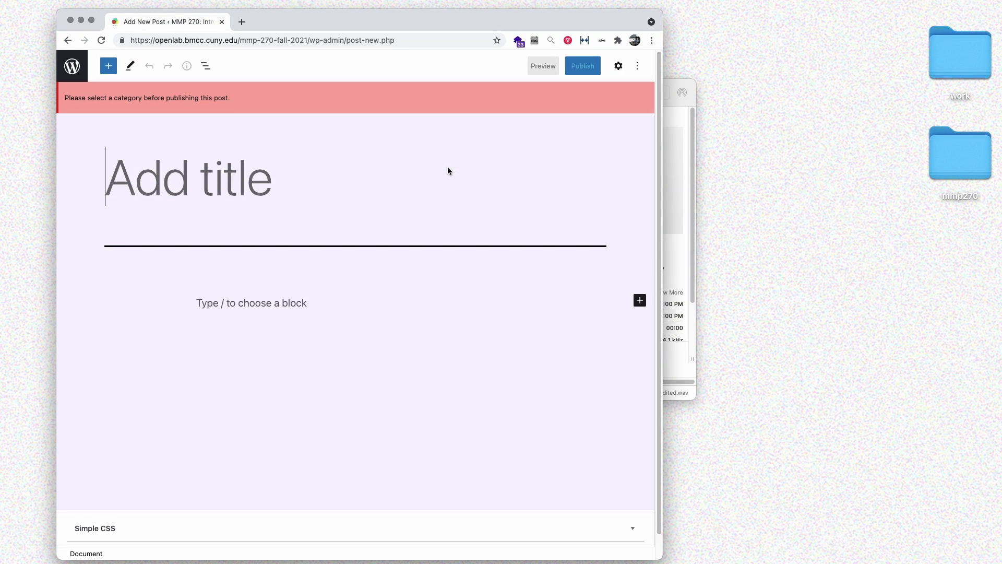
click(616, 72)
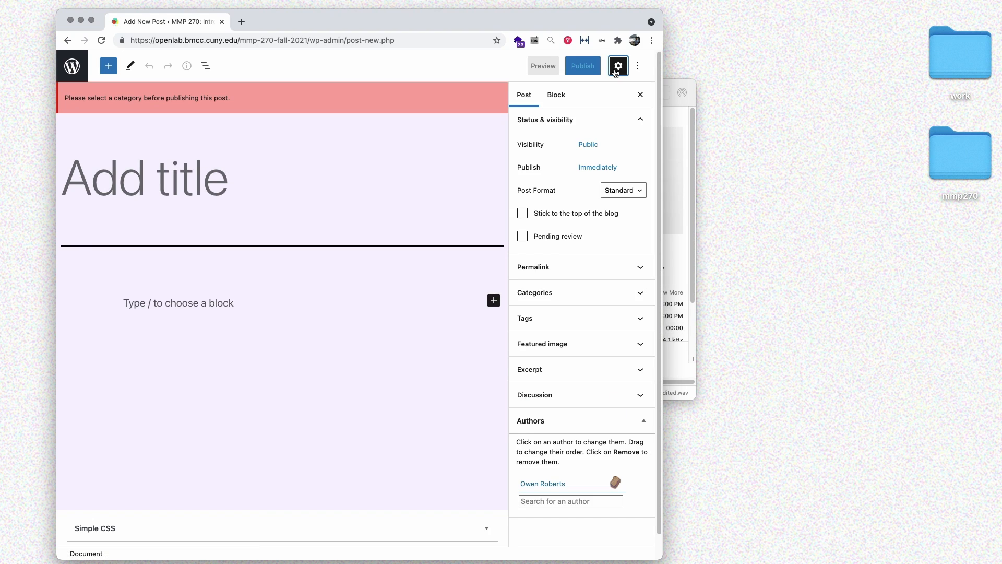
click(573, 314)
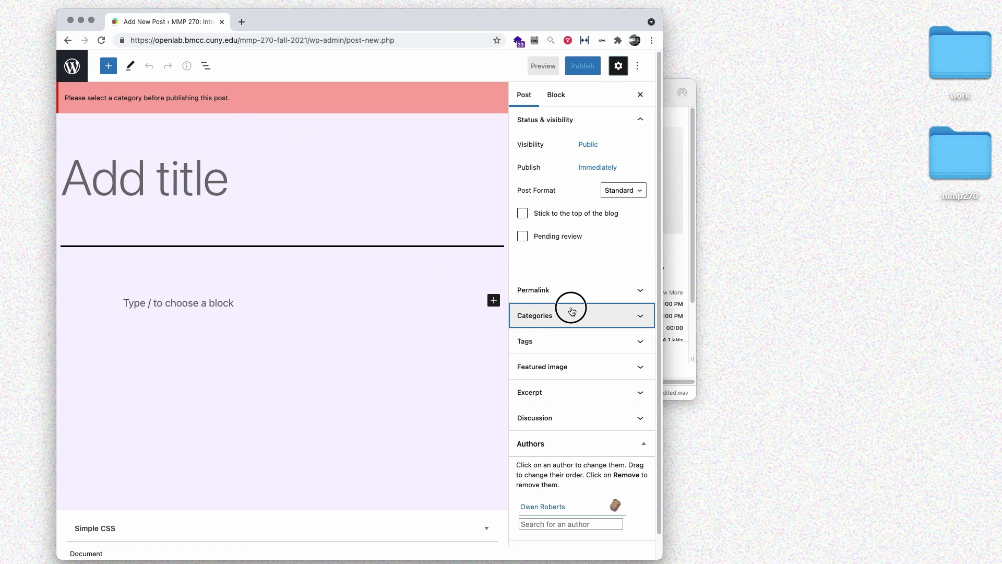
scroll(573, 404, down, 5)
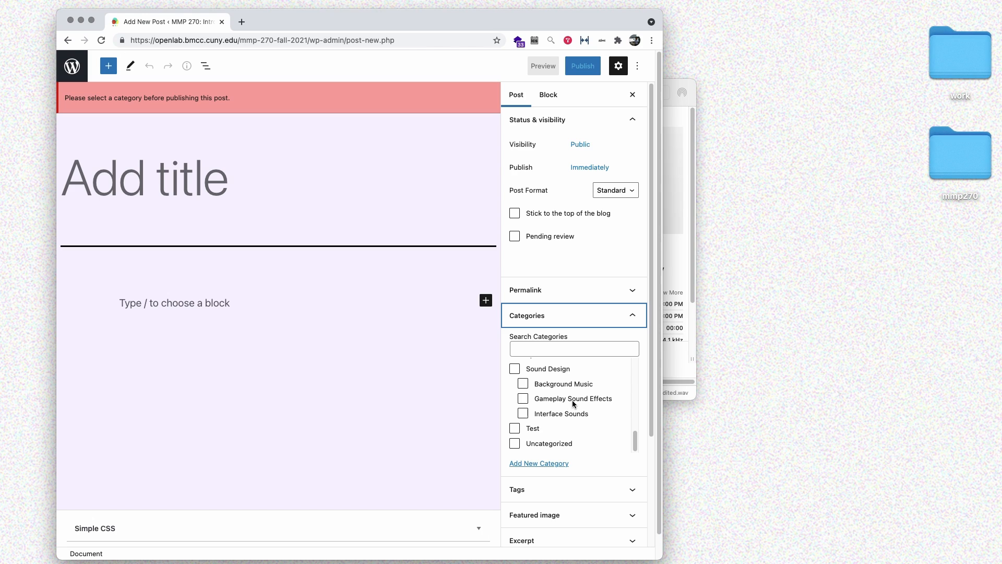
click(572, 399)
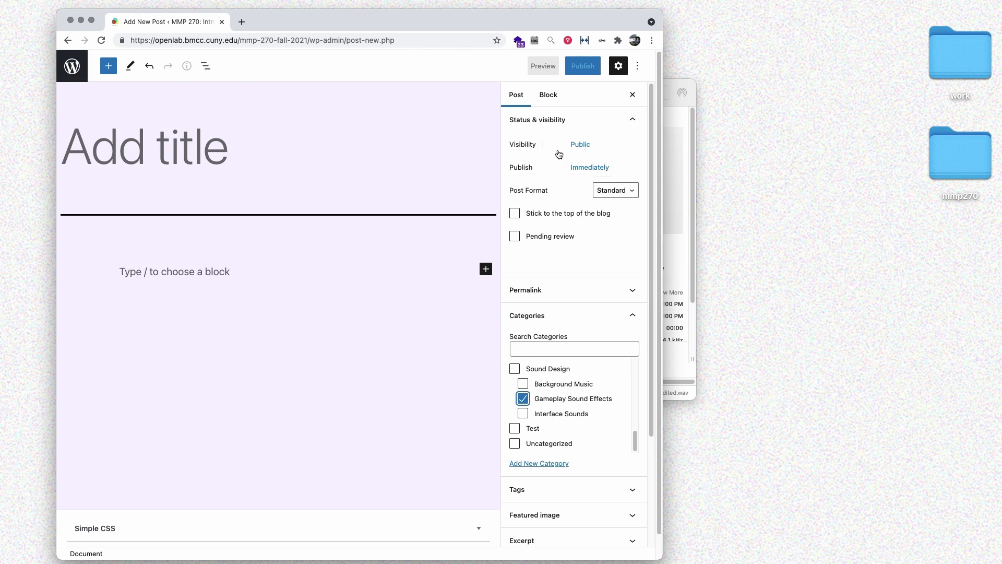
click(567, 318)
Title the post "My Sound Effects" and move on to its first body paragraph.
click(207, 201)
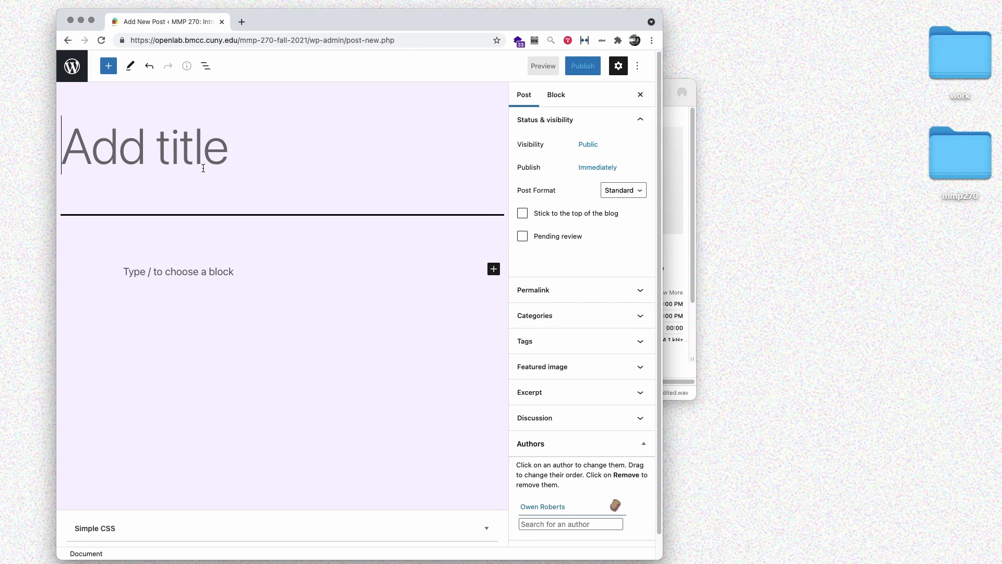
text(My Sound Effects)
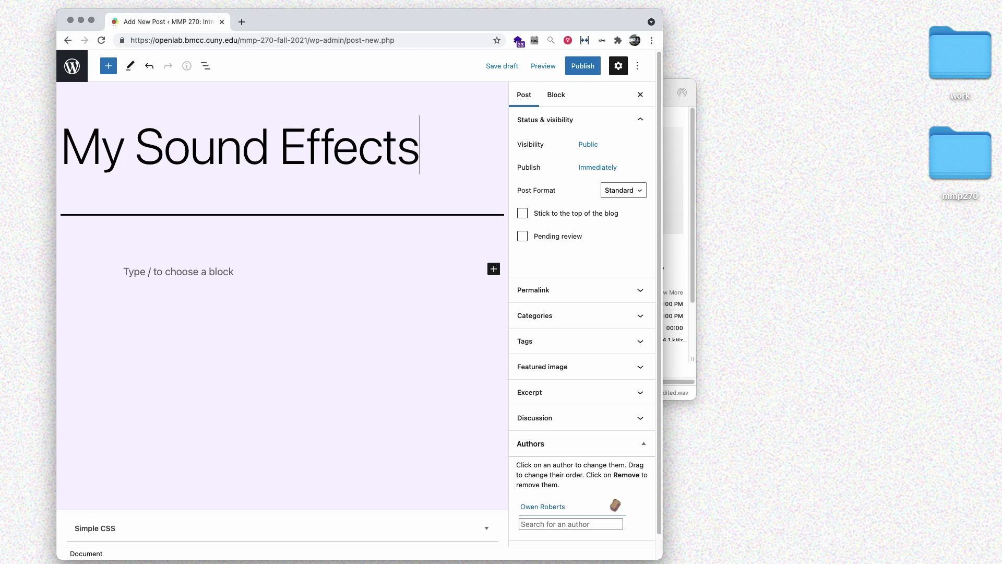
key(Return)
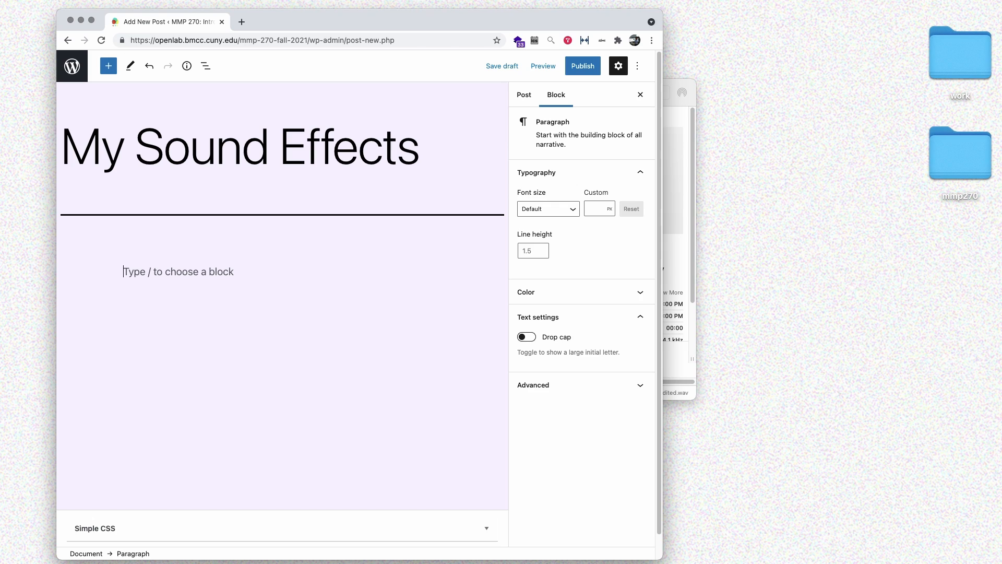
Write the body paragraph "I chose these sound effects to go with a platformer style game." and start a new block below it.
text(I)
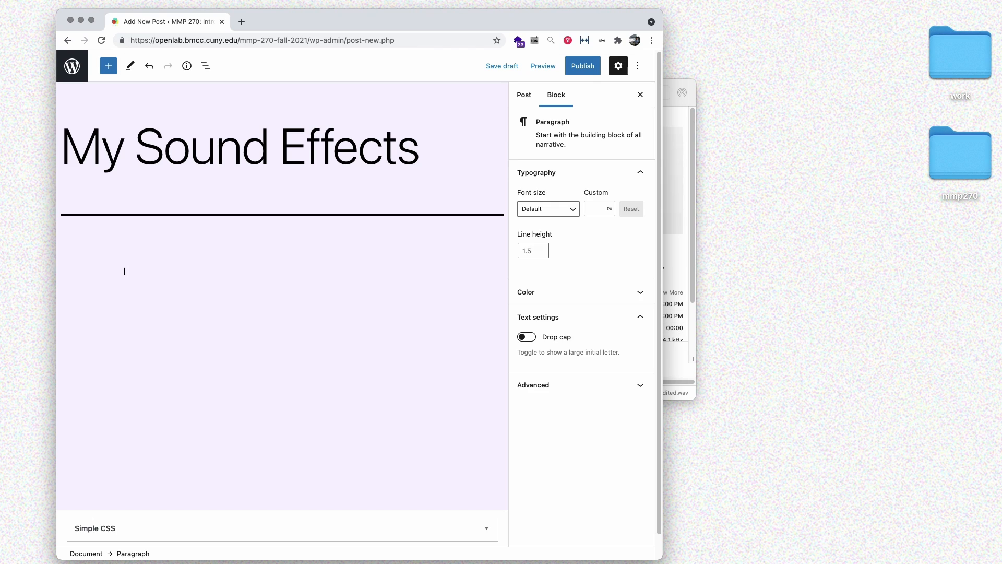
text(ch)
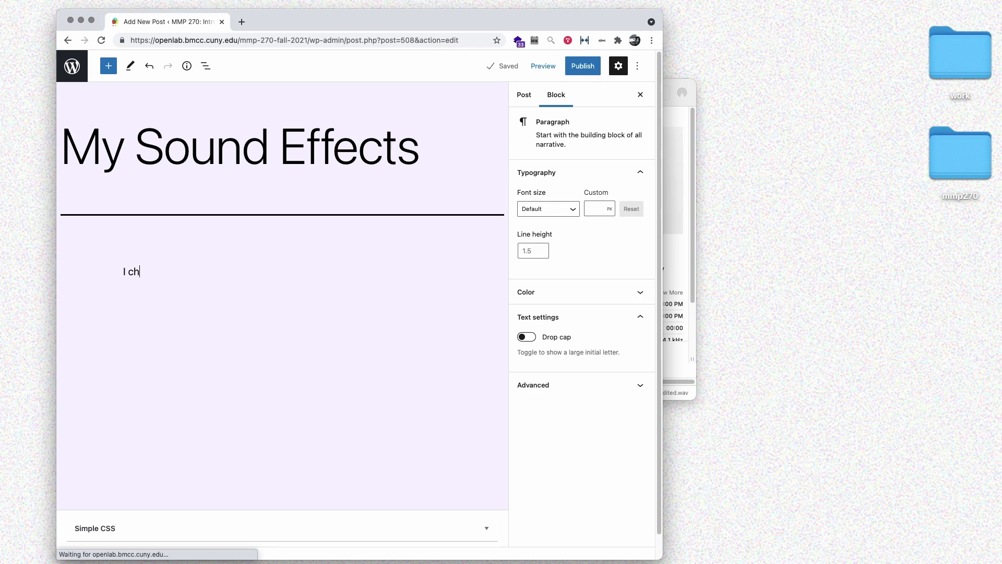
text(ose these sound e)
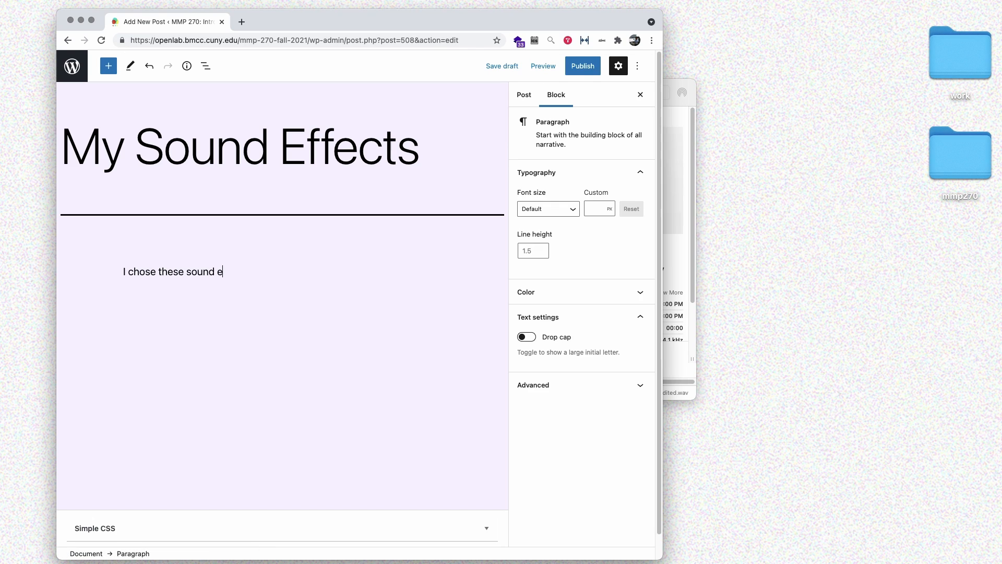
text(ffects)
key(BackSpace)
text(ts to go with a platofr)
key(BackSpace)
text(form)
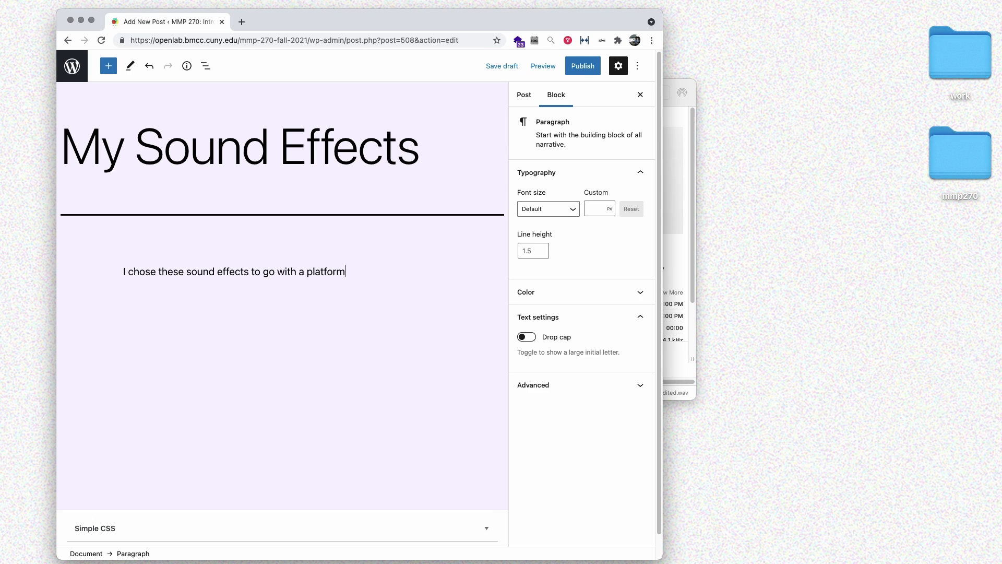
text(er style game.)
key(Return)
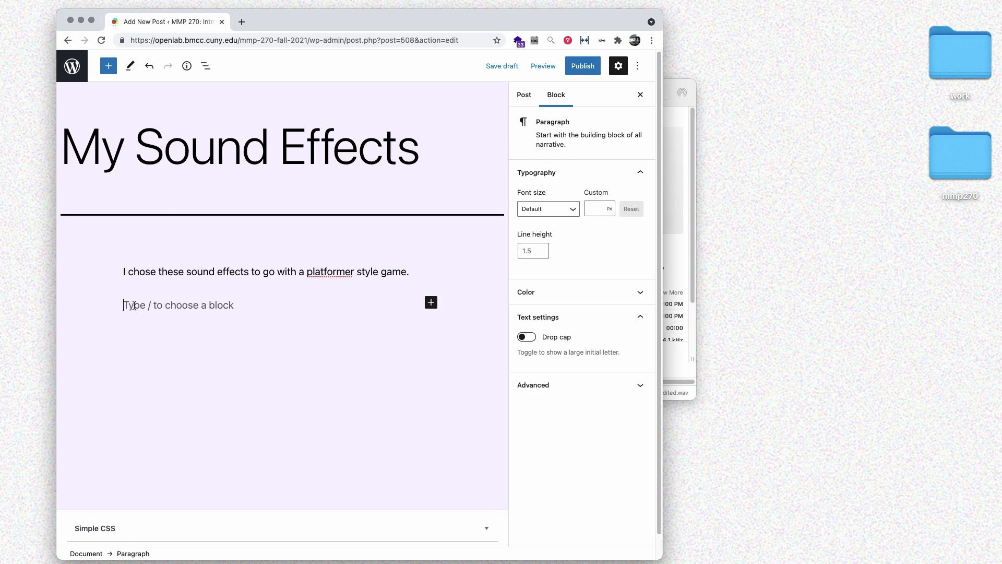
Insert an Audio block below the paragraph from the full list of blocks.
click(433, 303)
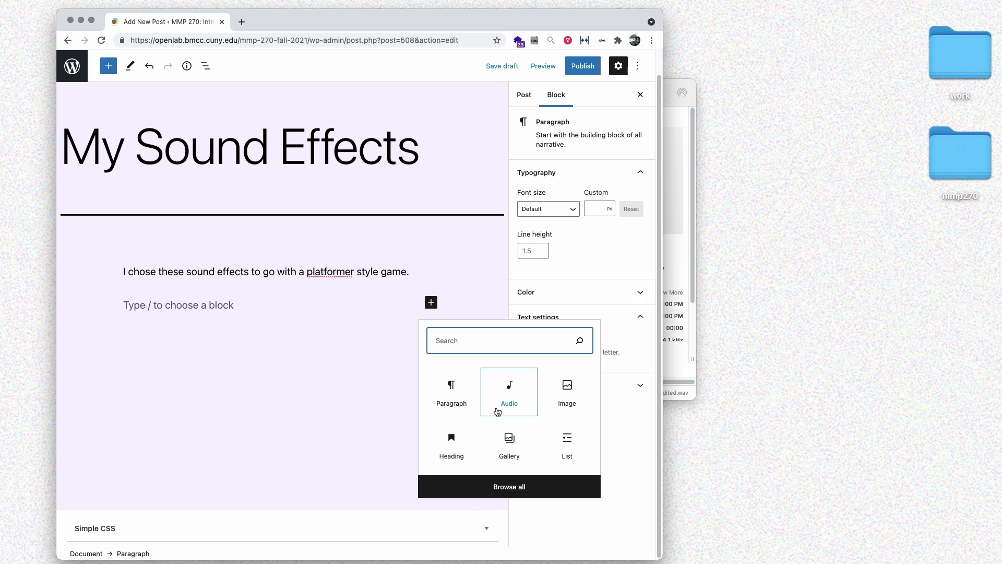
click(515, 486)
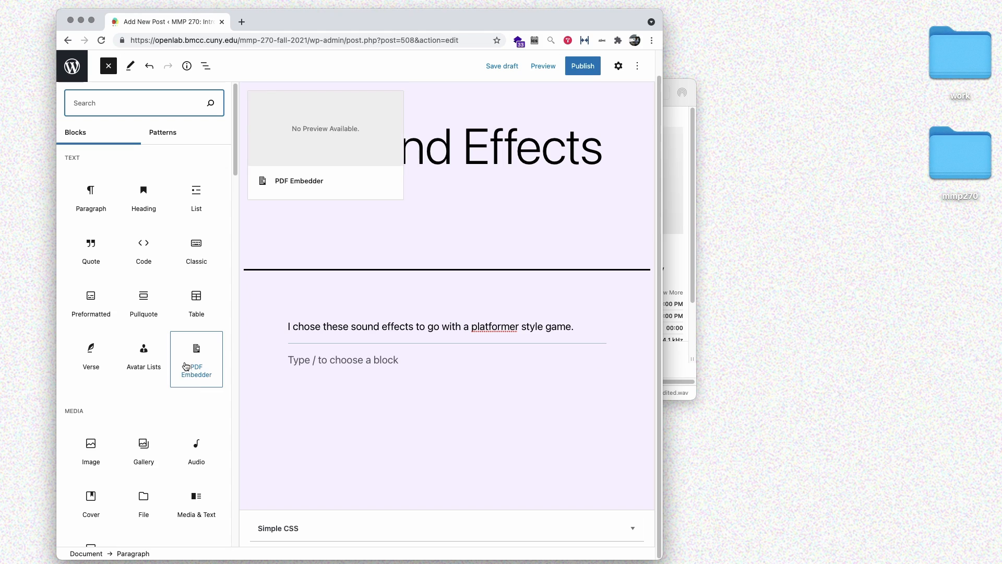
scroll(211, 472, down, 5)
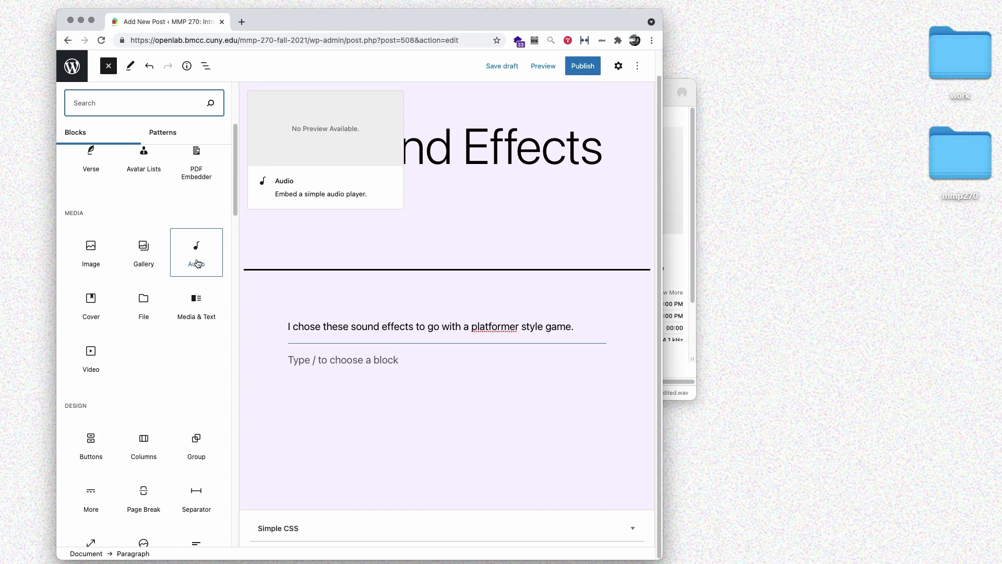
click(198, 262)
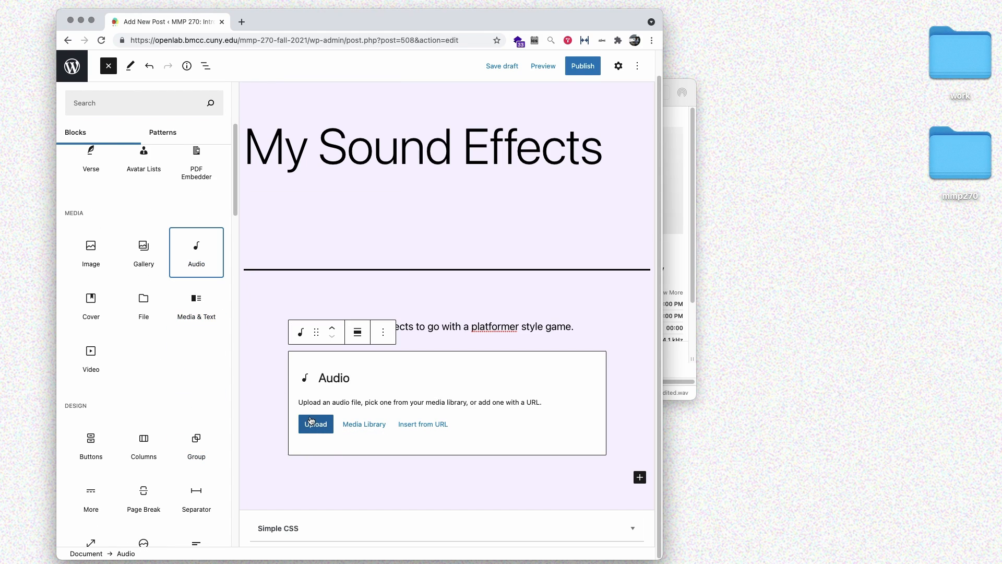
Switch to Finder, list the SFX project's Audio folder beside the browser, and add Player_Jump.wav to the post's Audio block.
click(679, 105)
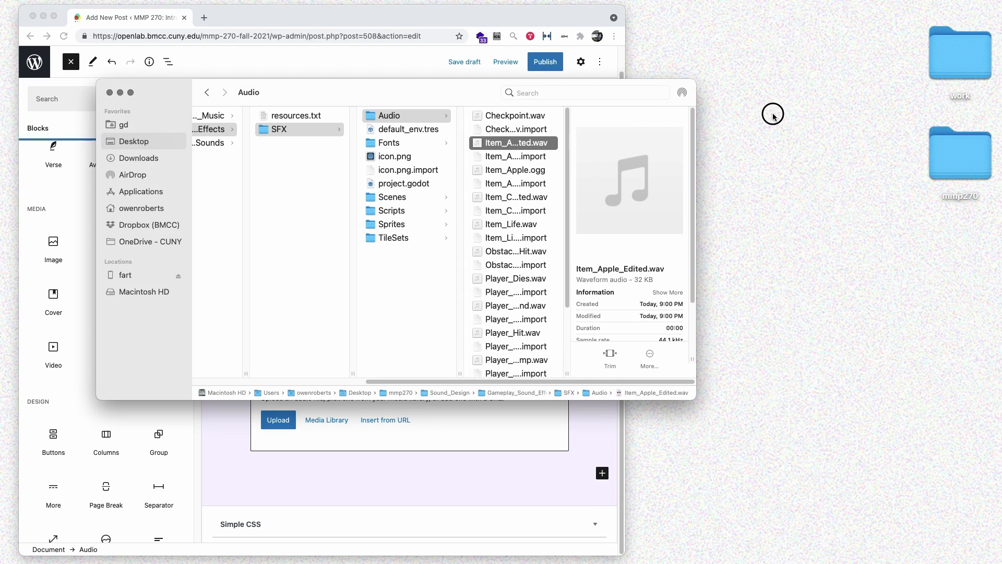
drag(447, 85, 740, 104)
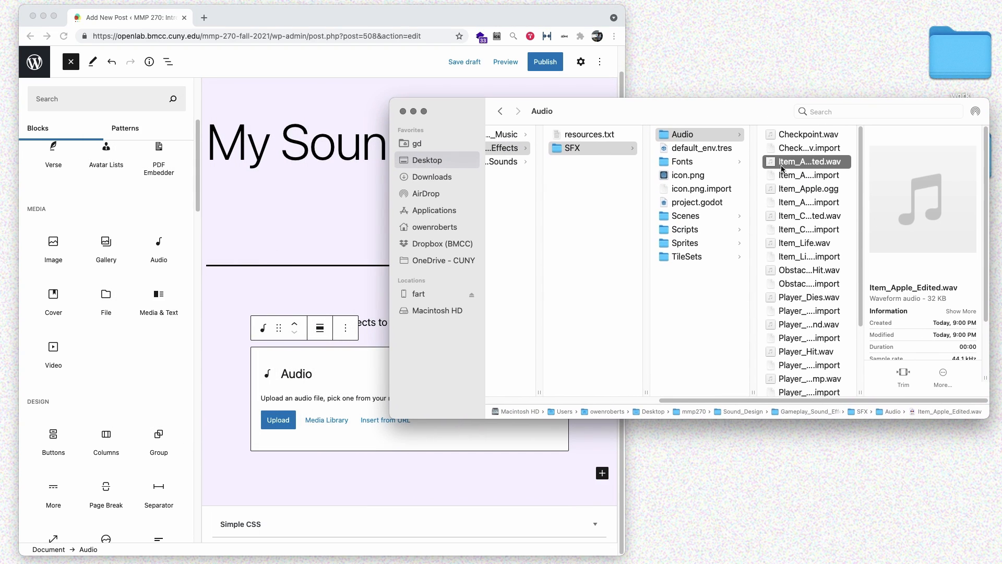
scroll(802, 250, down, 4)
click(804, 237)
key(super+2)
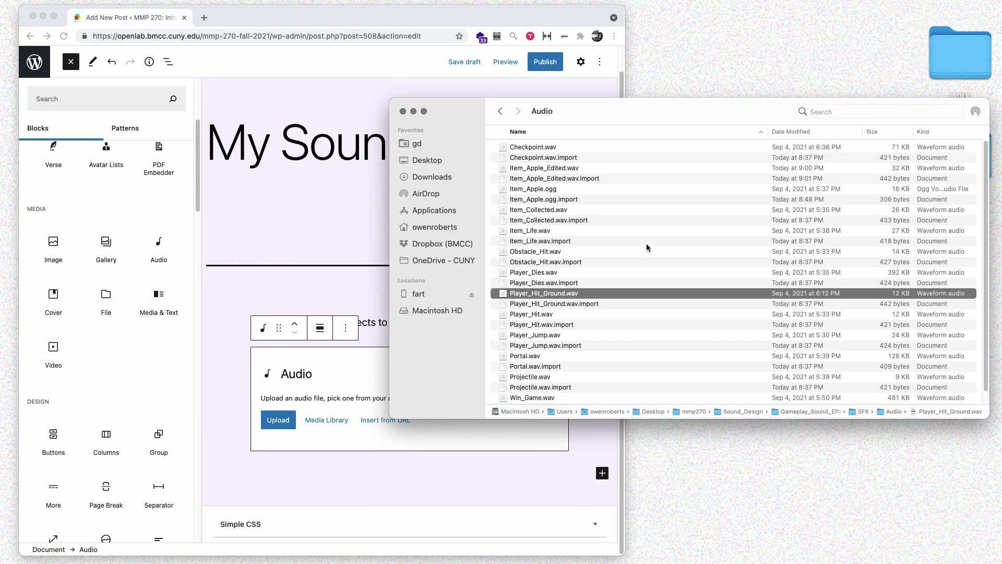
scroll(615, 280, down, 1)
click(527, 321)
drag(528, 326, 364, 450)
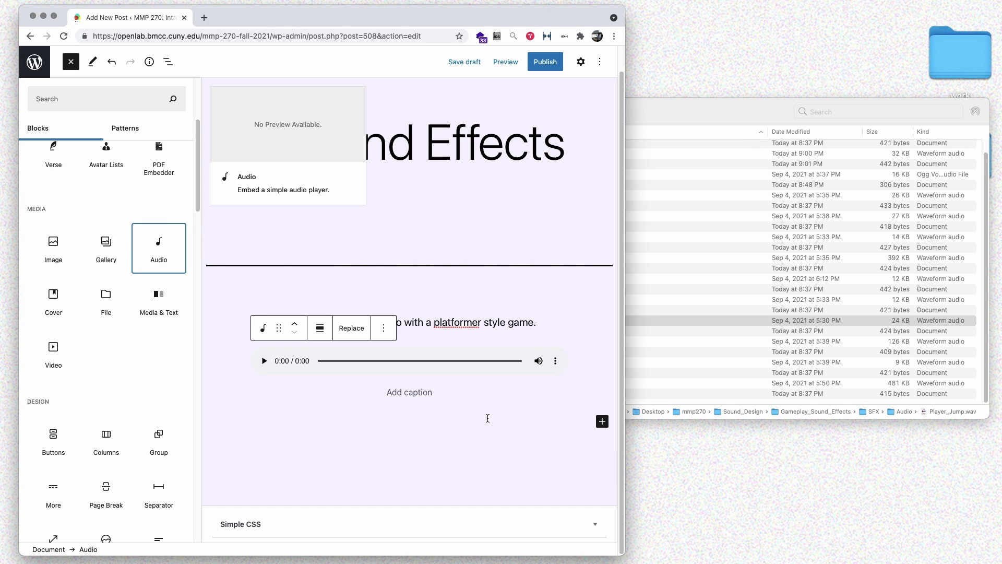
Caption the first audio player "Player Jump Sound".
click(405, 392)
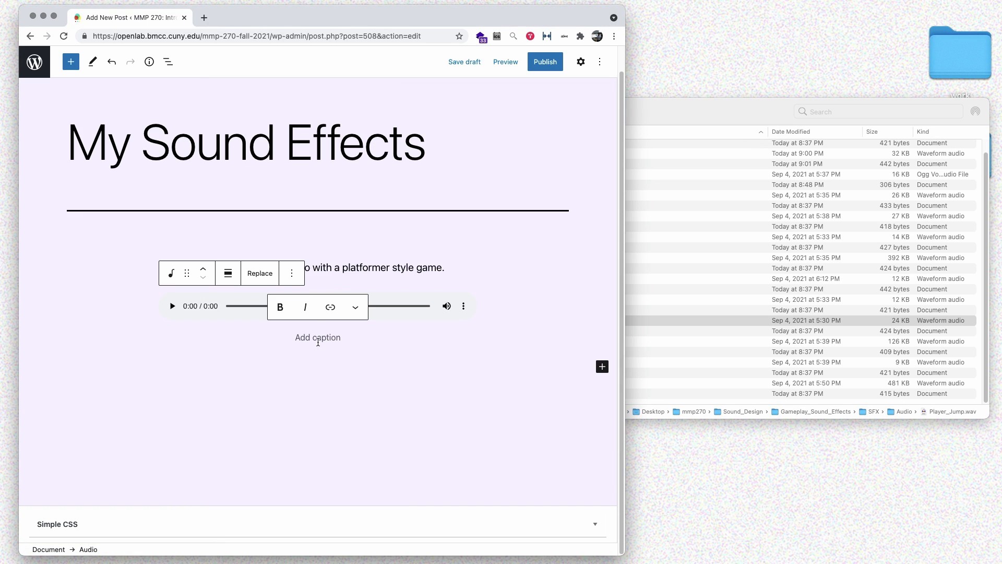
text(Player J)
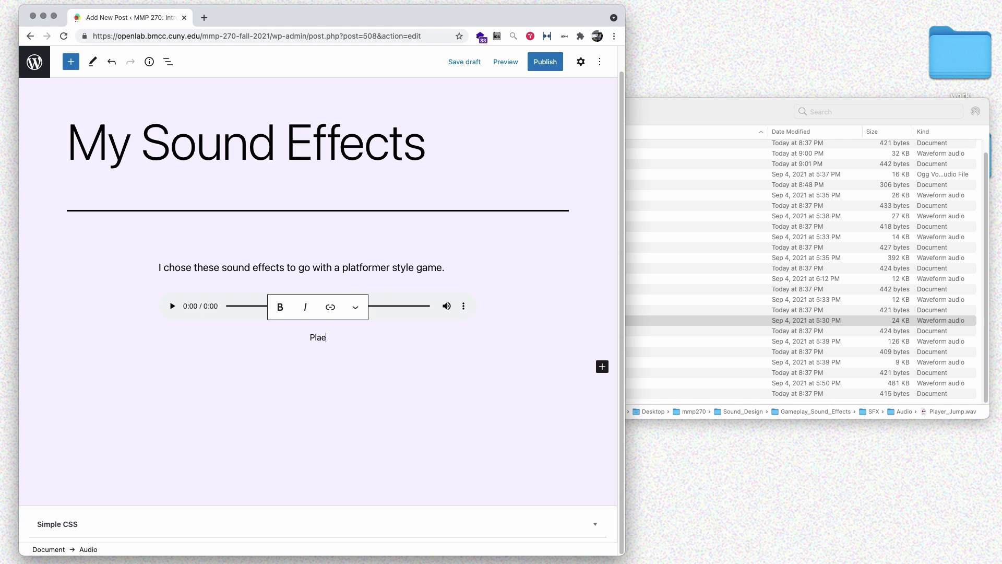
text(ump Sound)
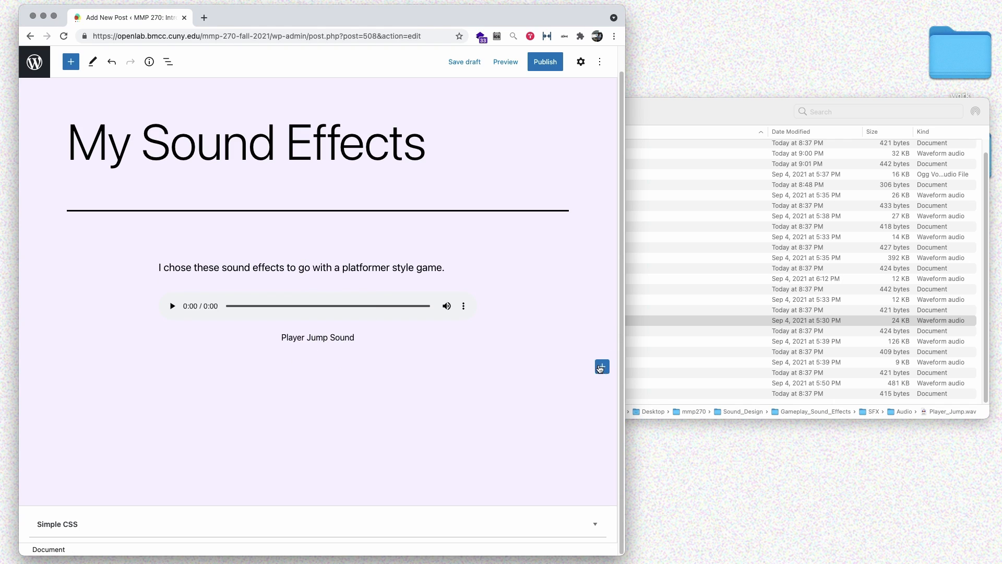
Search the blocks for "audio" and add a second Audio block below the jump sound player.
click(602, 367)
text(audio)
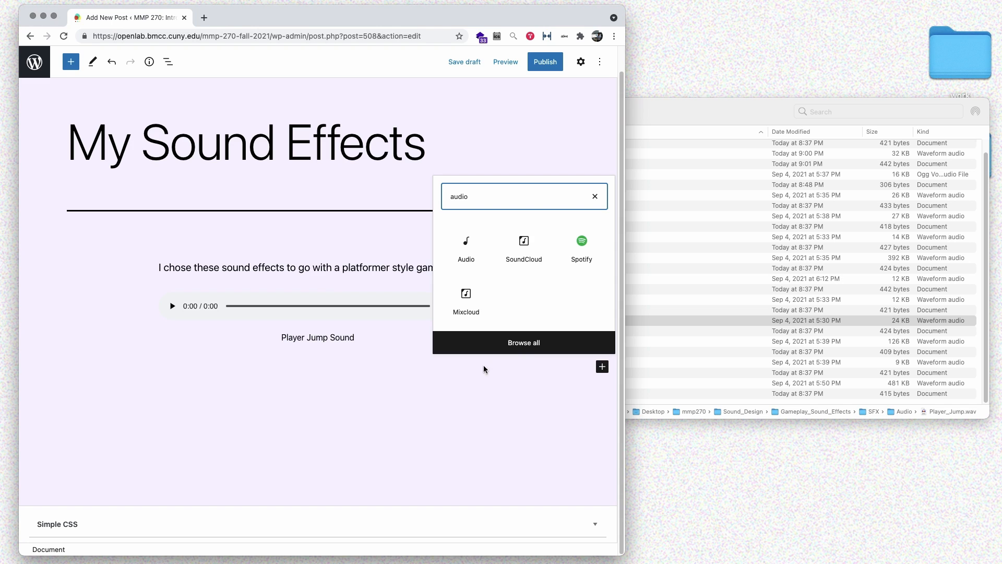
click(466, 248)
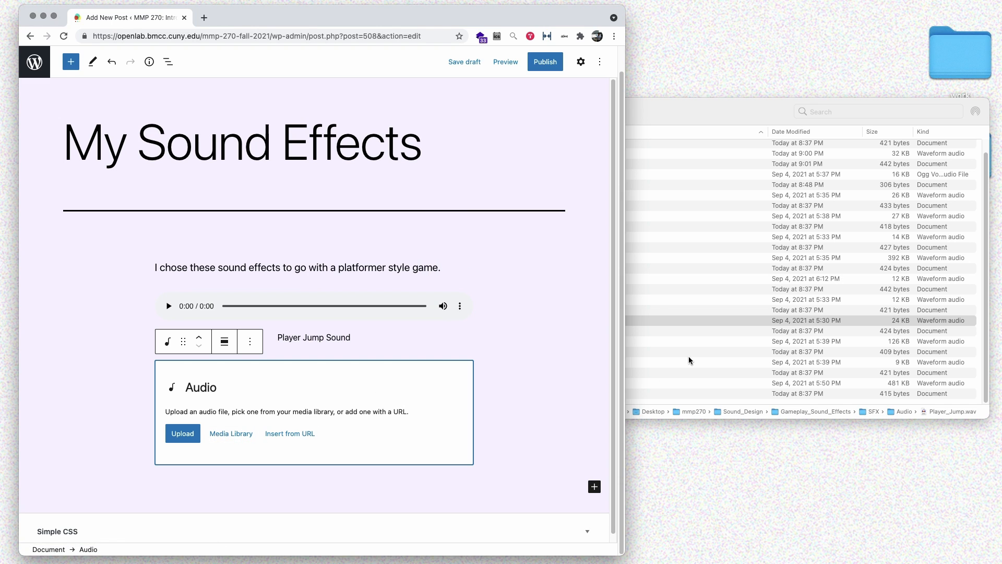
click(718, 365)
click(233, 406)
Upload Player_Dies.wav from Desktop/mmp270/Sound_Design/Gameplay_Sound_Effects/SFX/Audio into the second Audio block.
click(181, 437)
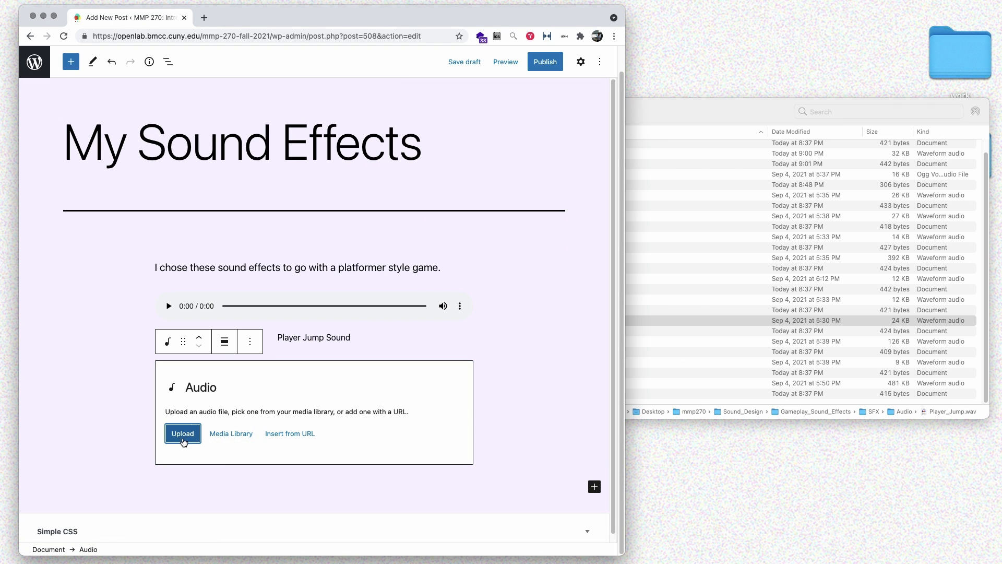
click(79, 196)
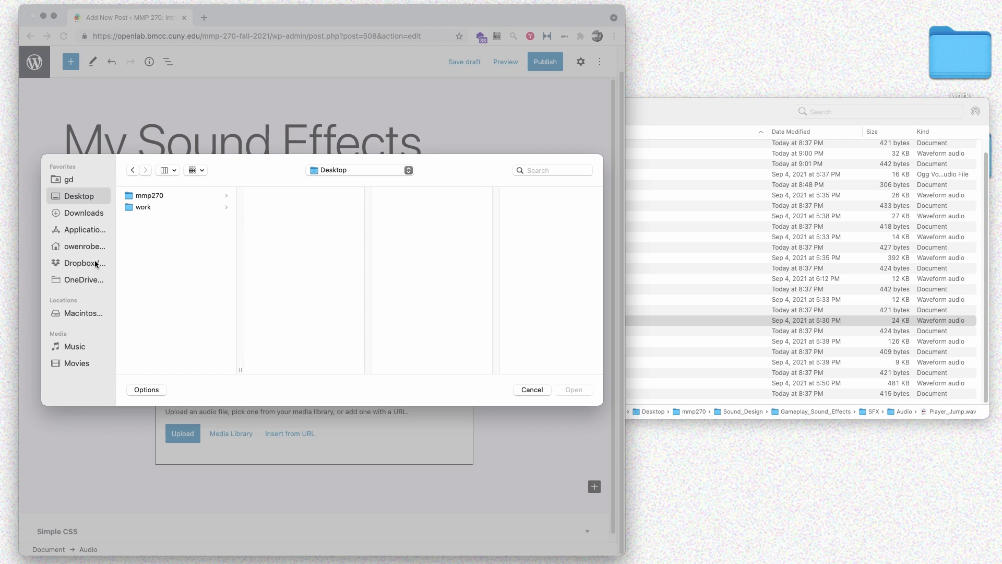
click(166, 197)
click(291, 241)
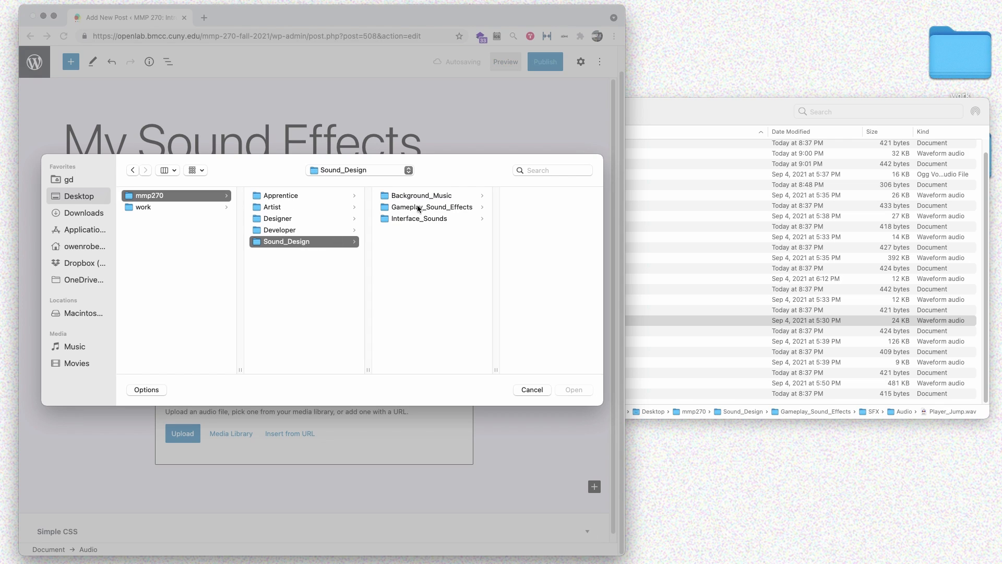
click(423, 209)
click(503, 207)
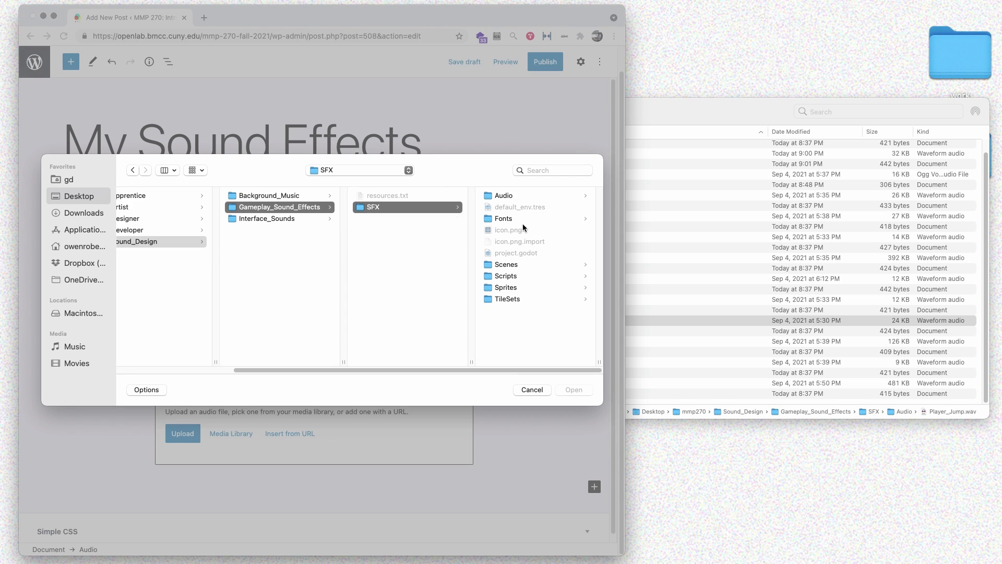
click(527, 196)
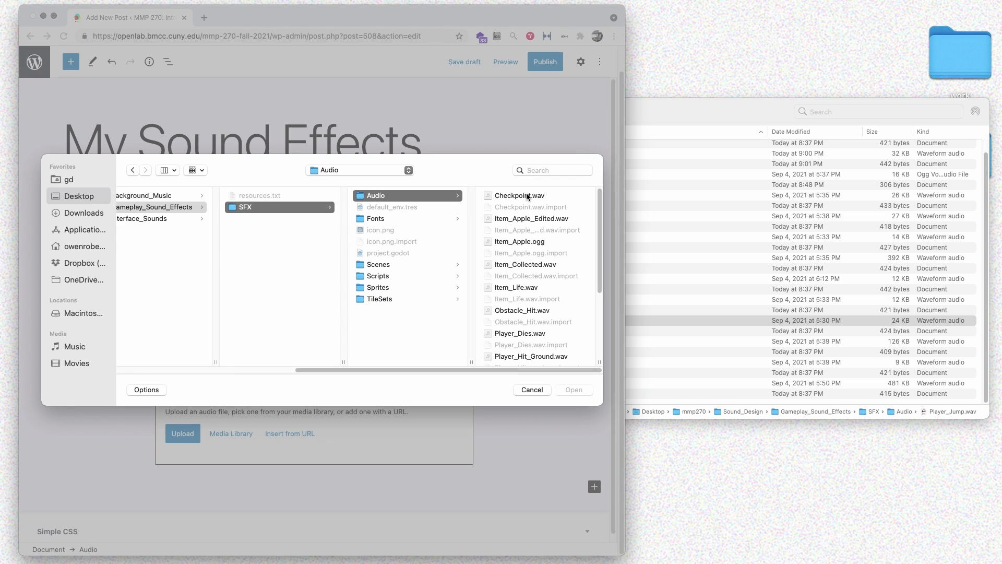
click(543, 244)
click(412, 333)
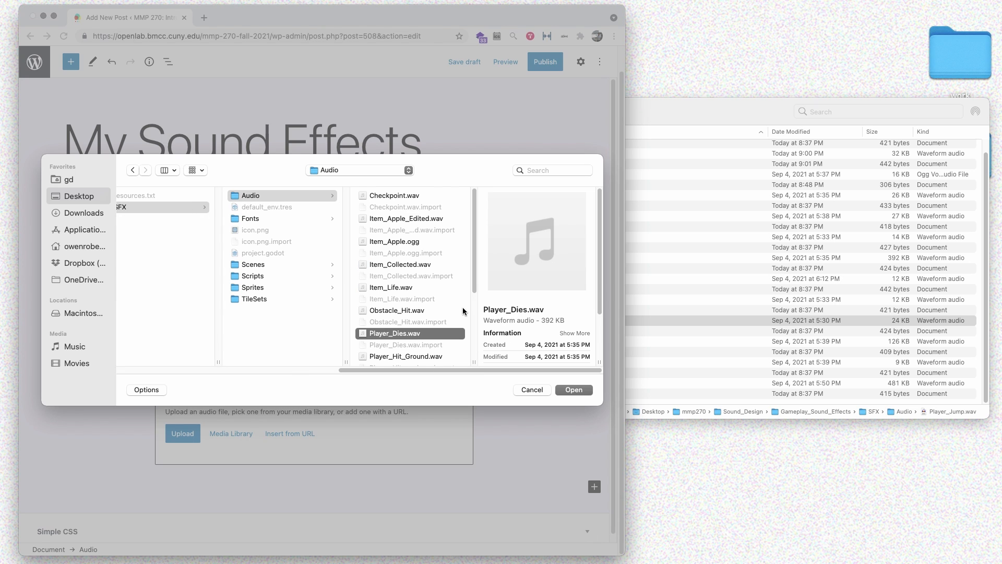
click(574, 389)
Caption the second audio player "Player Dies Sound" and show the settings sidebar.
click(302, 405)
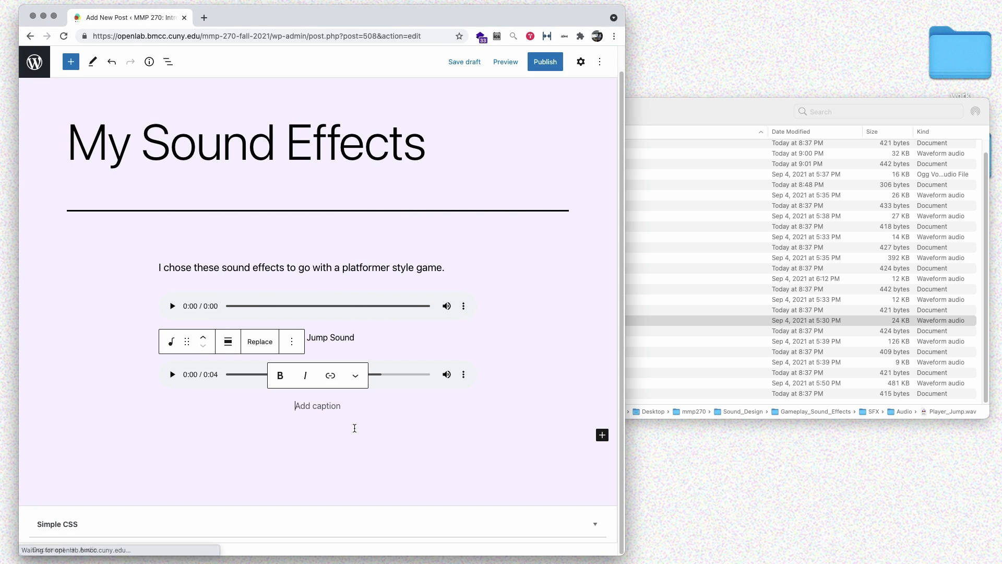
text(Player D)
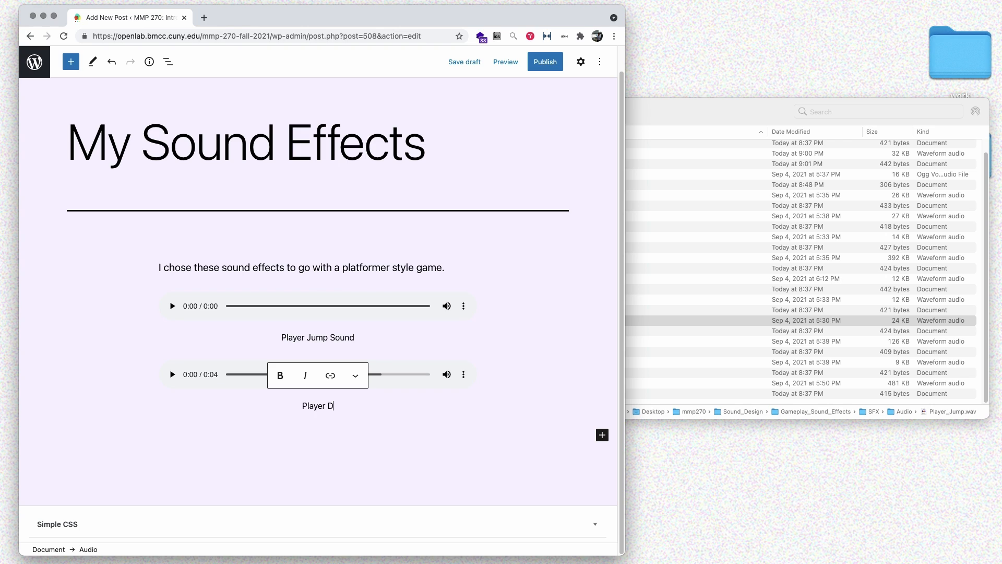
text(ies Sound)
click(581, 61)
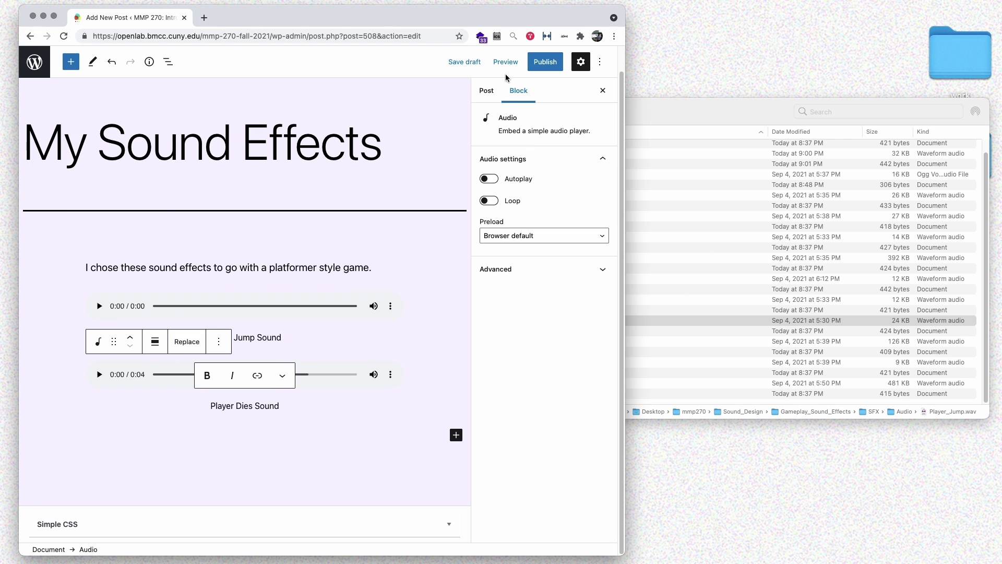
Preview the post in a new tab and play the Player Jump and Player Dies sounds.
click(506, 62)
click(450, 159)
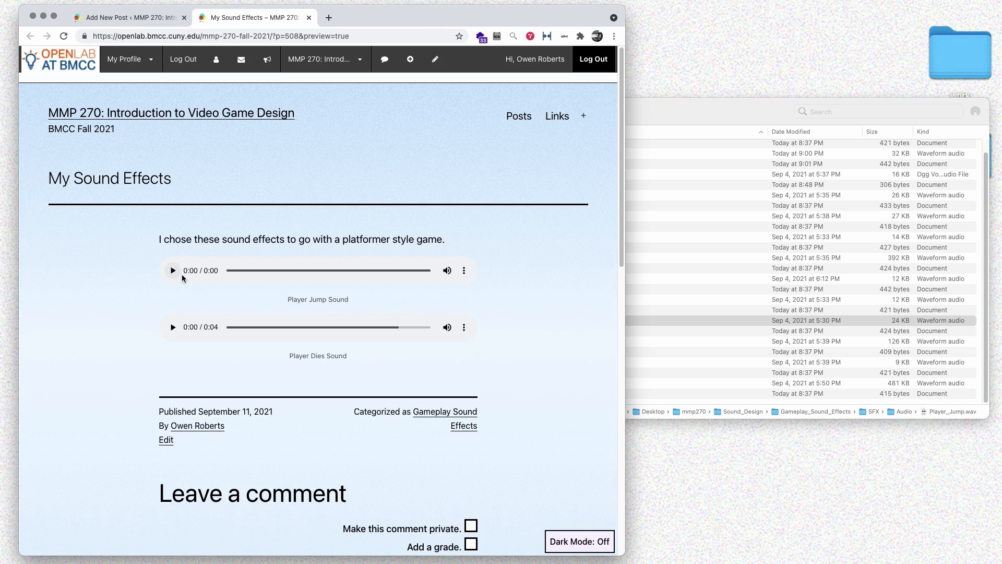
click(172, 270)
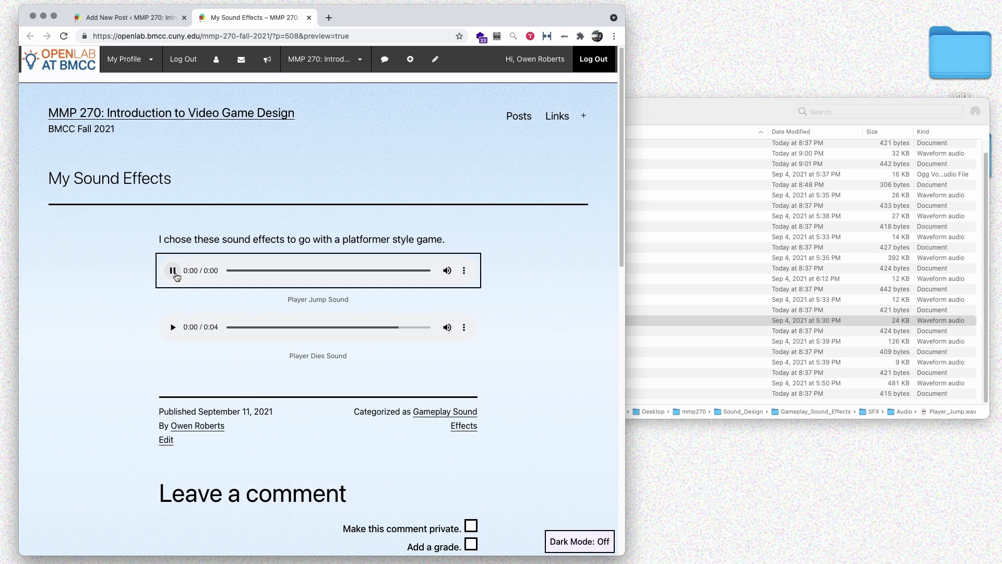
click(173, 327)
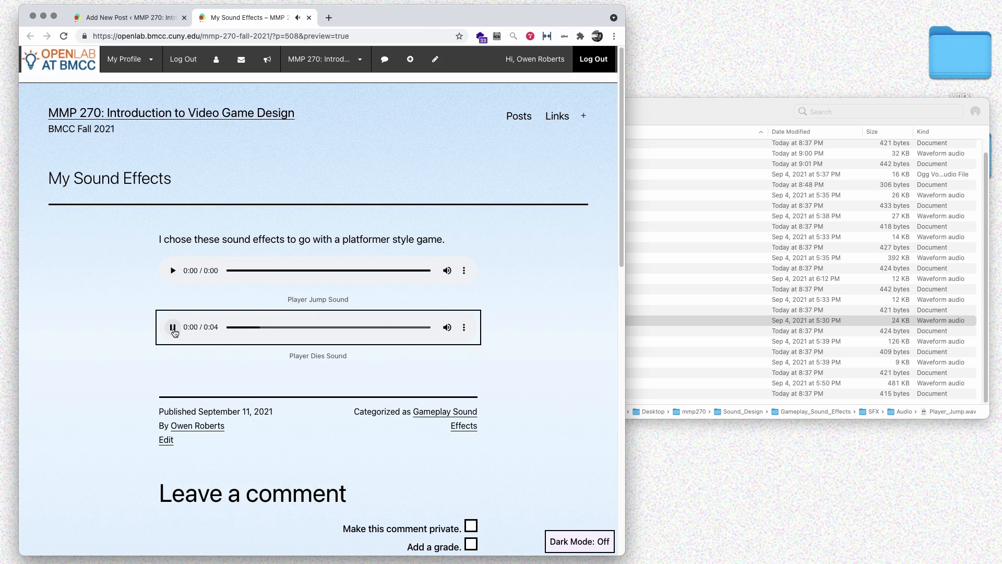
Check the download and playback speed options of both audio players, and close the post preview.
click(463, 271)
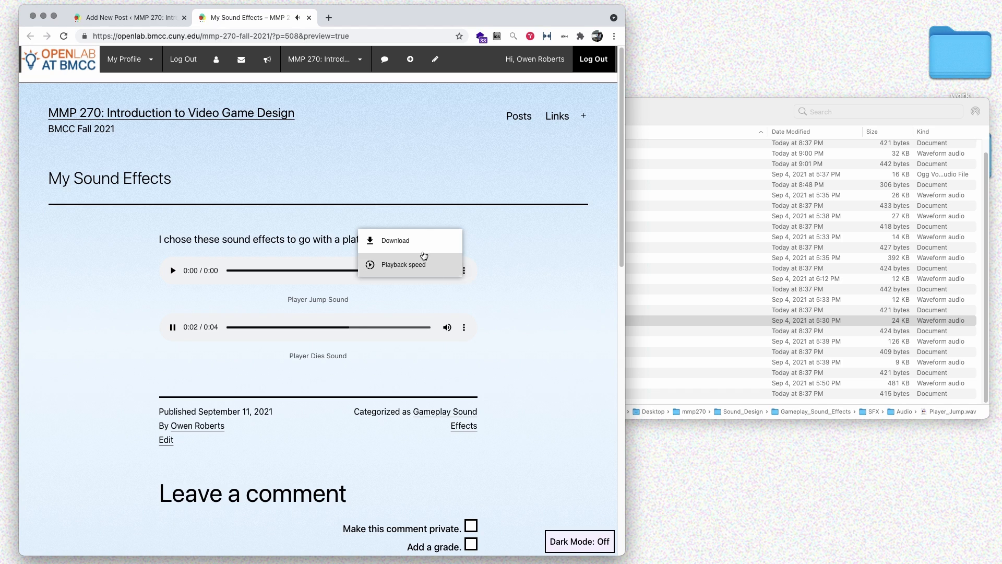
click(520, 315)
click(468, 329)
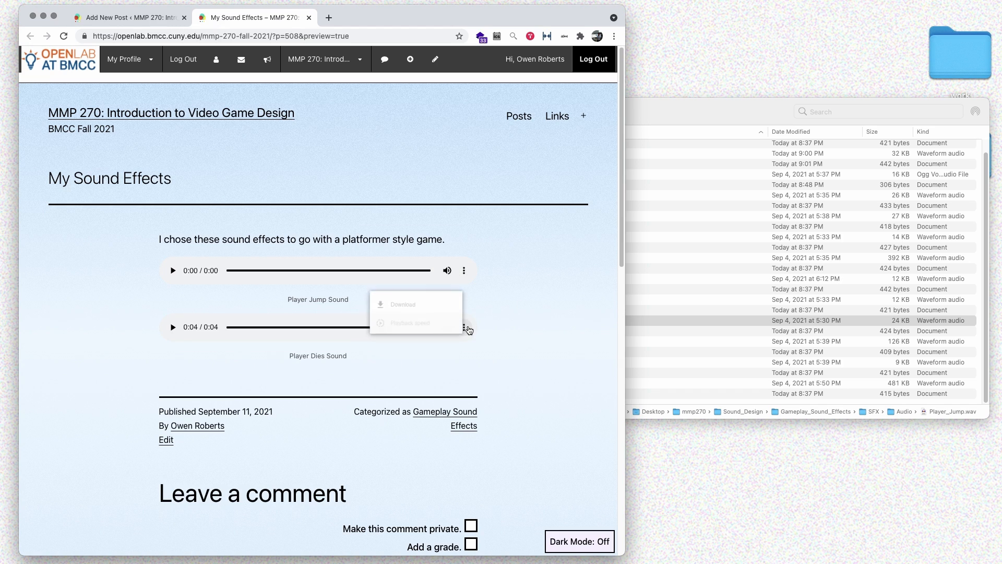
click(486, 319)
click(310, 23)
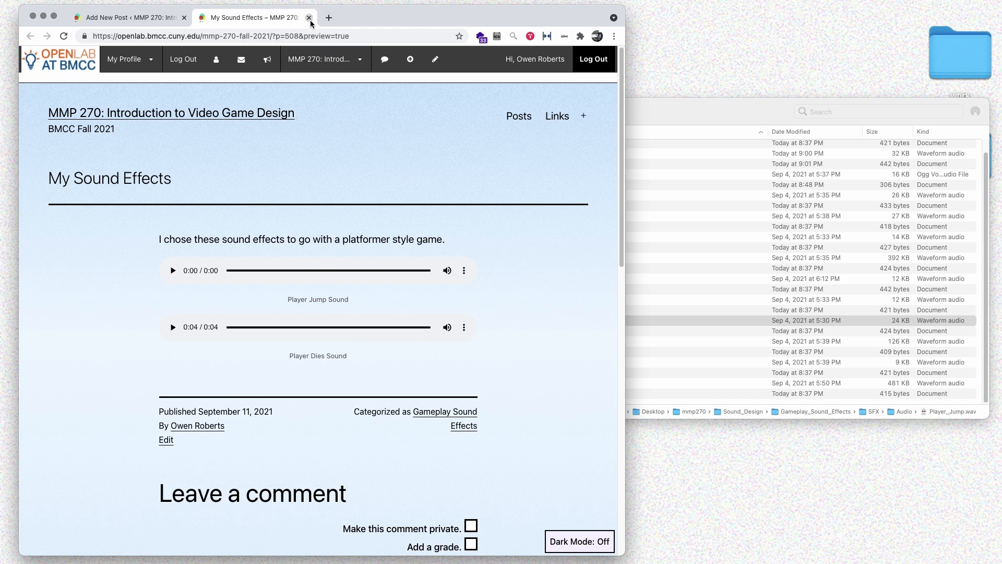
click(309, 18)
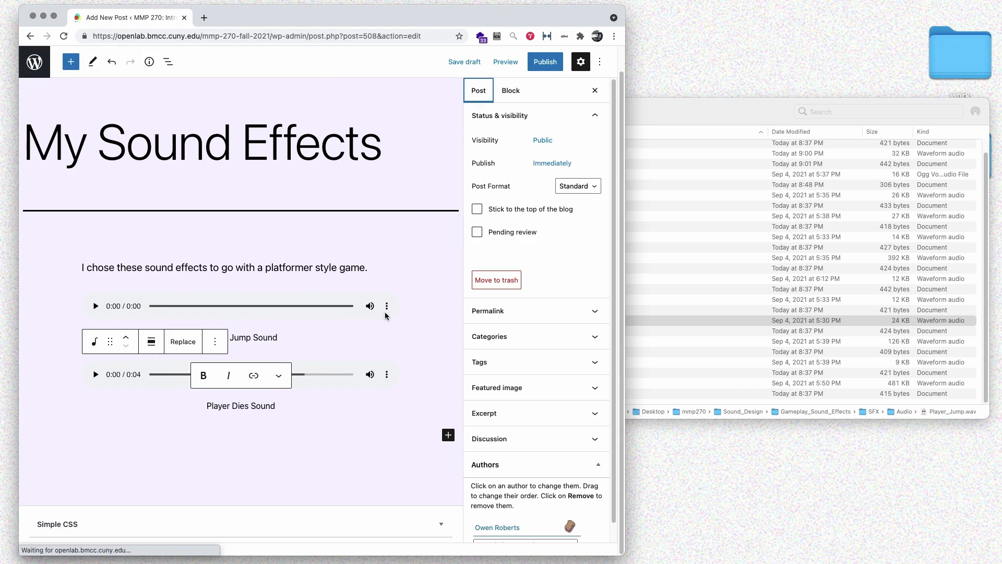